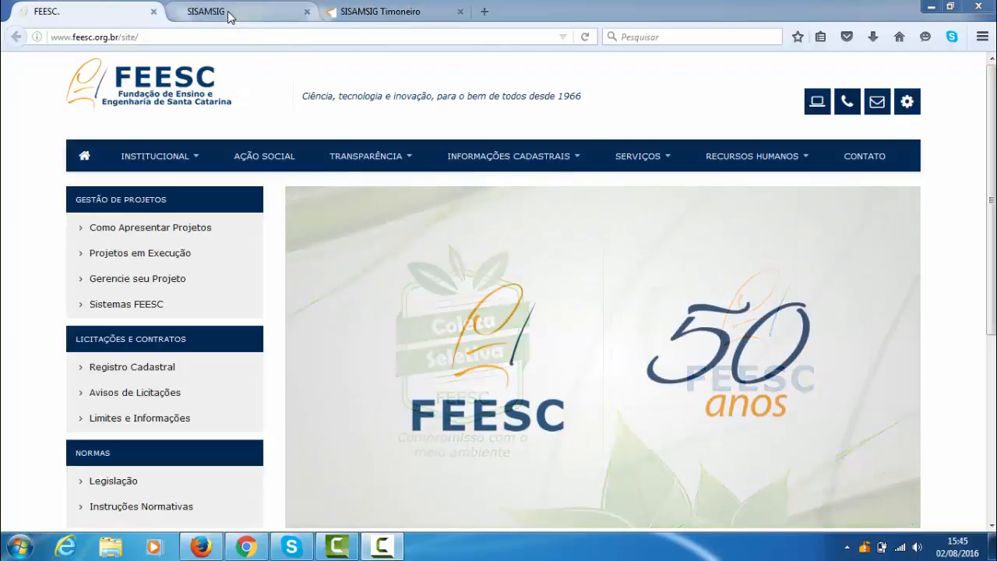
# - Open the Projetos page of the FEESC TI website
pyautogui.click(227, 11)
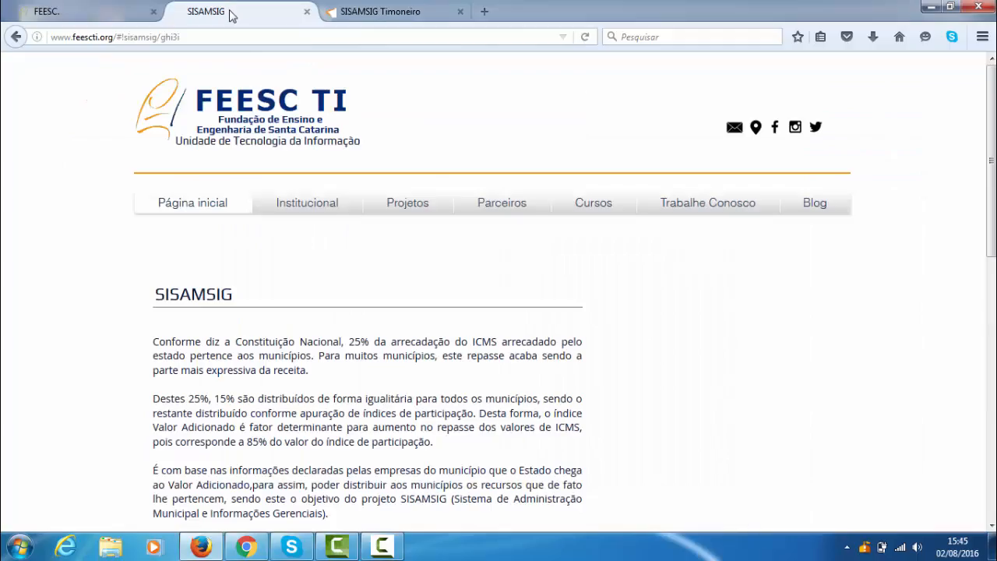
pyautogui.moveTo(411, 205)
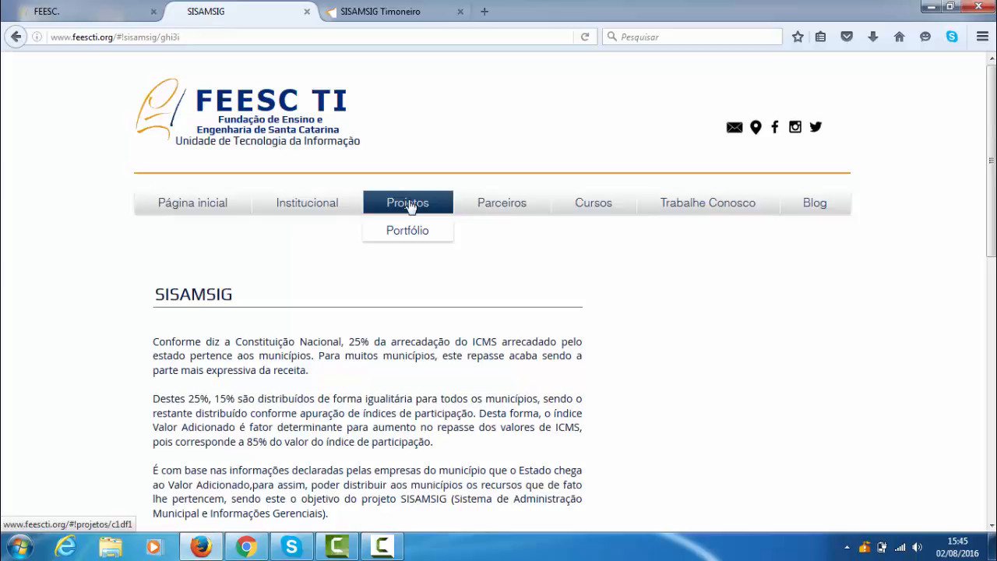
pyautogui.click(407, 202)
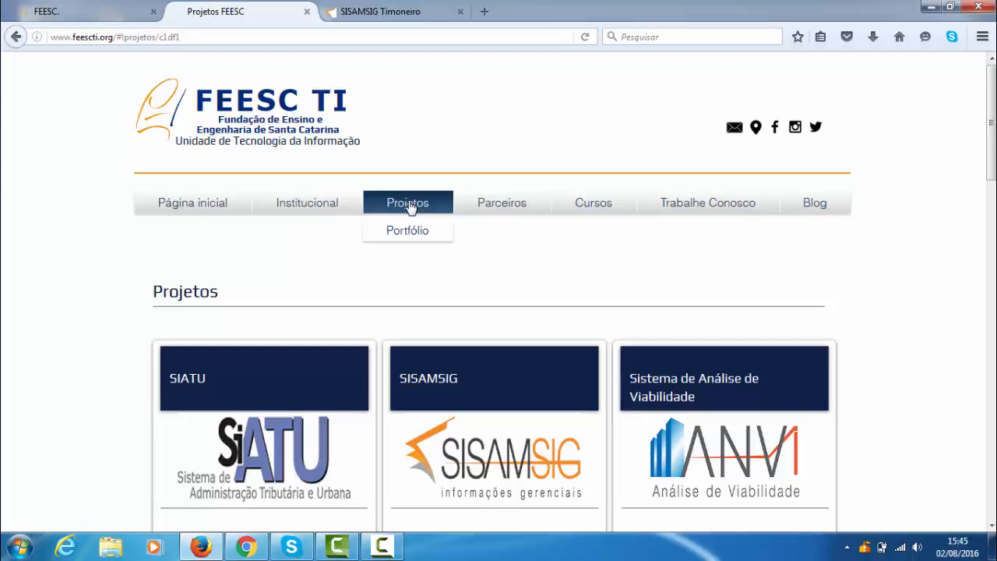
# - Examine the project cards from SIATU to Procon WEB, keeping the current Windows colour scheme and stopping its message from reappearing
pyautogui.scroll(-2, 411, 205)
pyautogui.scroll(-2, 411, 208)
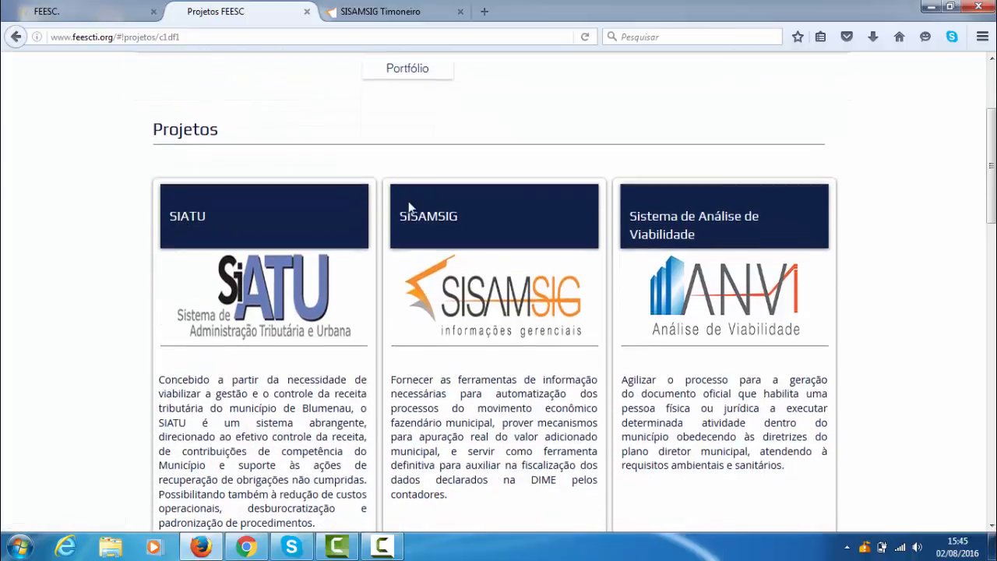
pyautogui.scroll(-2, 408, 204)
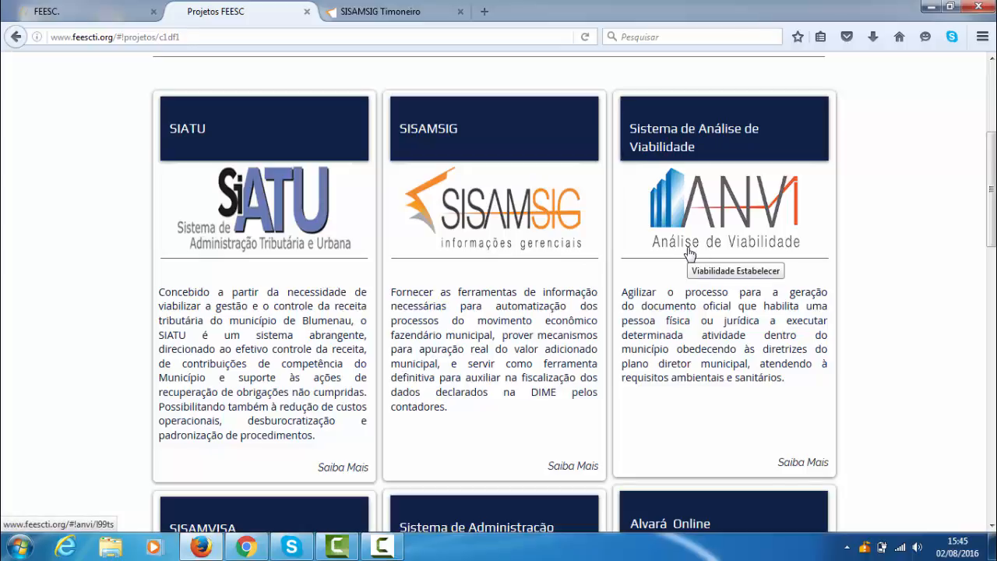
pyautogui.scroll(-2, 689, 253)
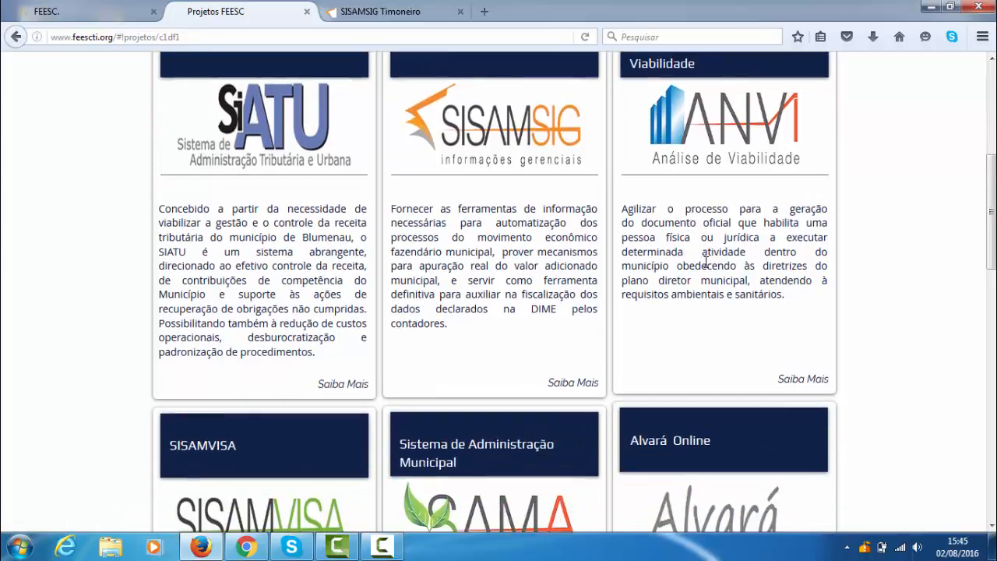
pyautogui.scroll(-2, 706, 261)
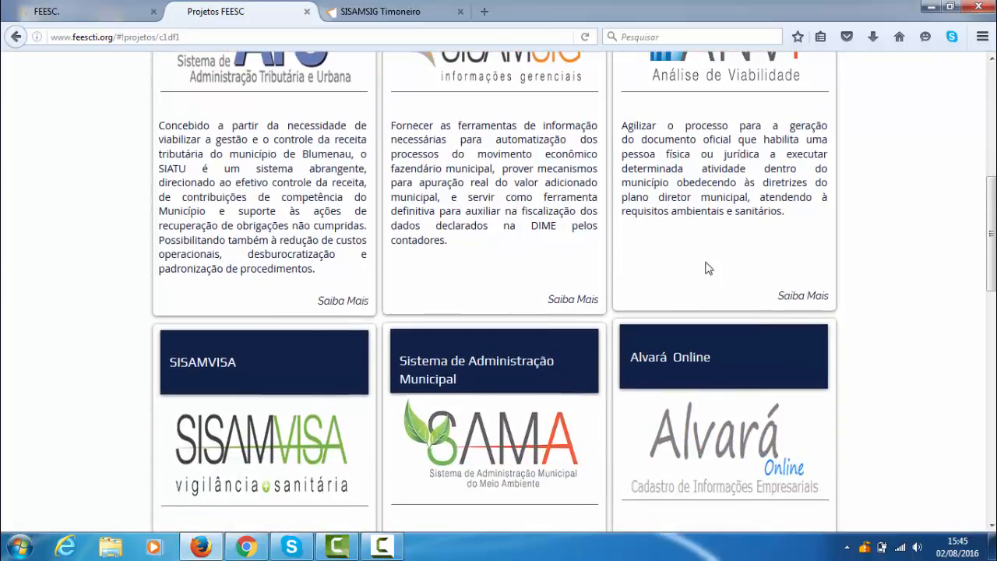
pyautogui.scroll(-2, 713, 267)
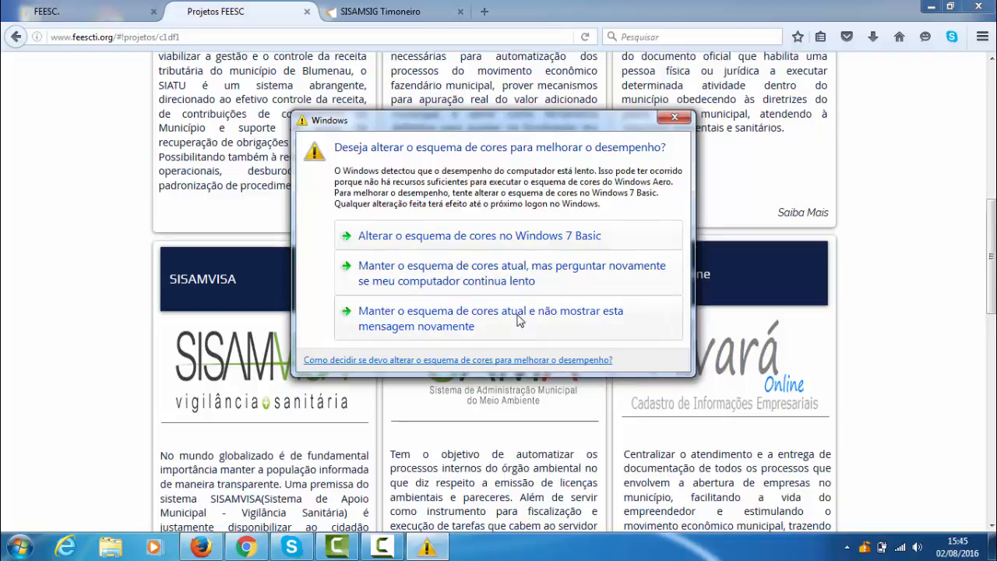
pyautogui.click(491, 314)
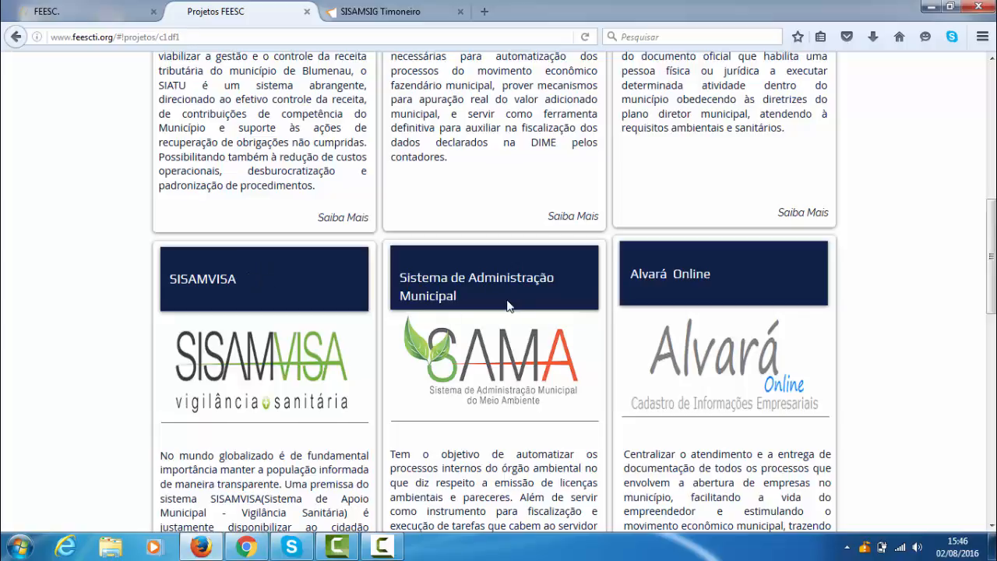
pyautogui.scroll(-1, 506, 305)
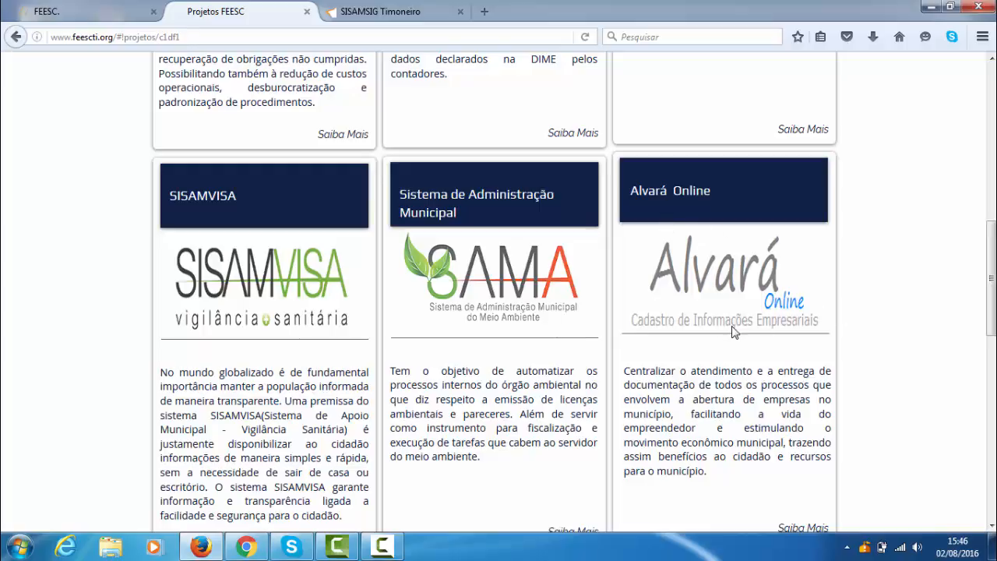
pyautogui.scroll(-1, 716, 327)
pyautogui.scroll(-2, 485, 283)
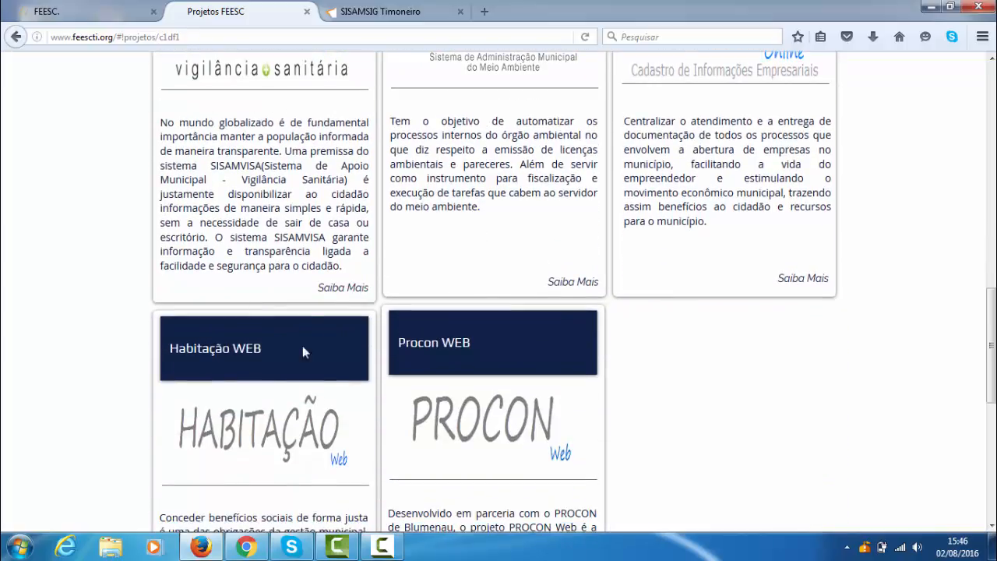
pyautogui.scroll(-1, 238, 381)
pyautogui.scroll(-1, 239, 353)
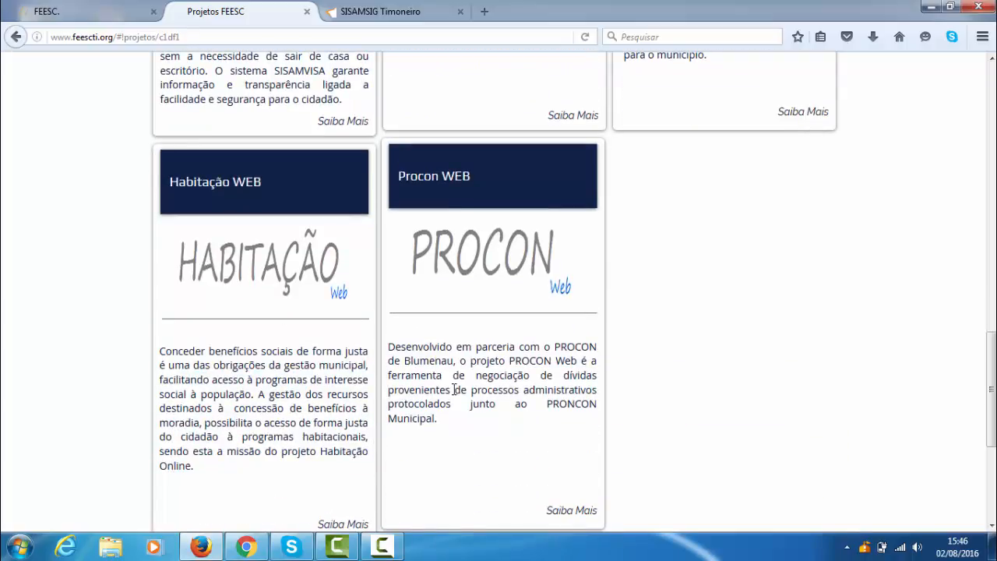
pyautogui.scroll(12, 479, 274)
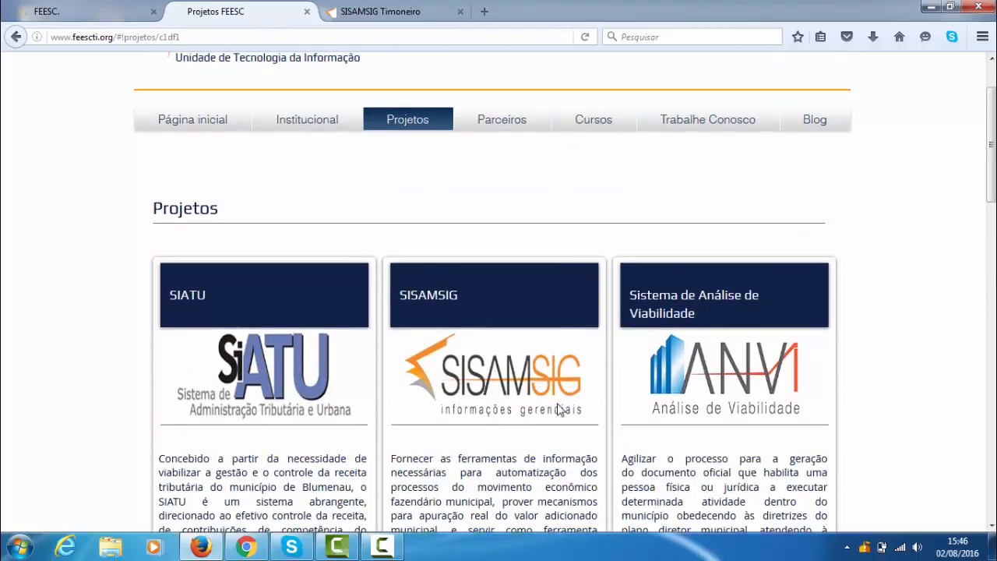
# - Log in to SISAMSIG Timoneiro and show its home dashboard with the VA charts
pyautogui.click(383, 17)
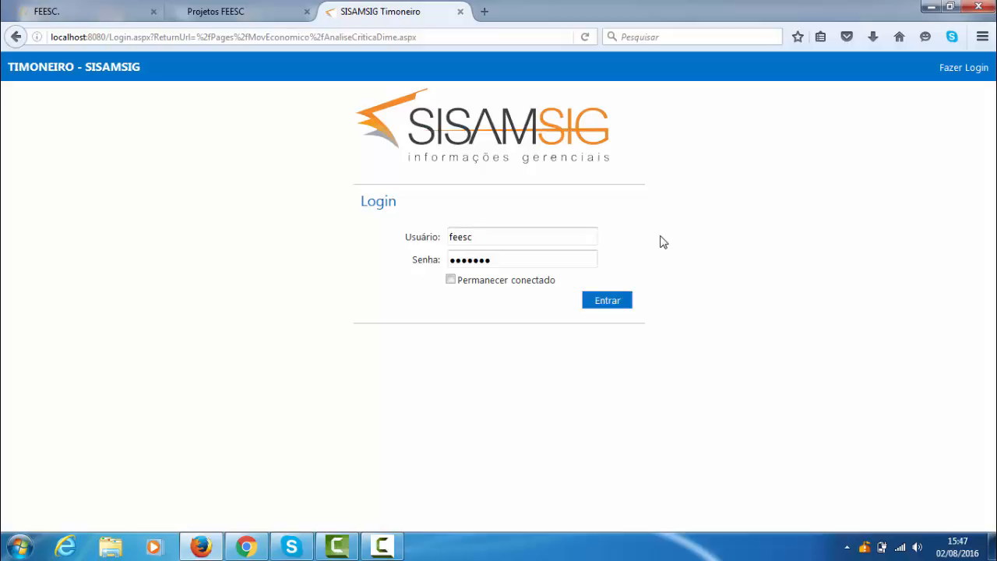
pyautogui.click(601, 301)
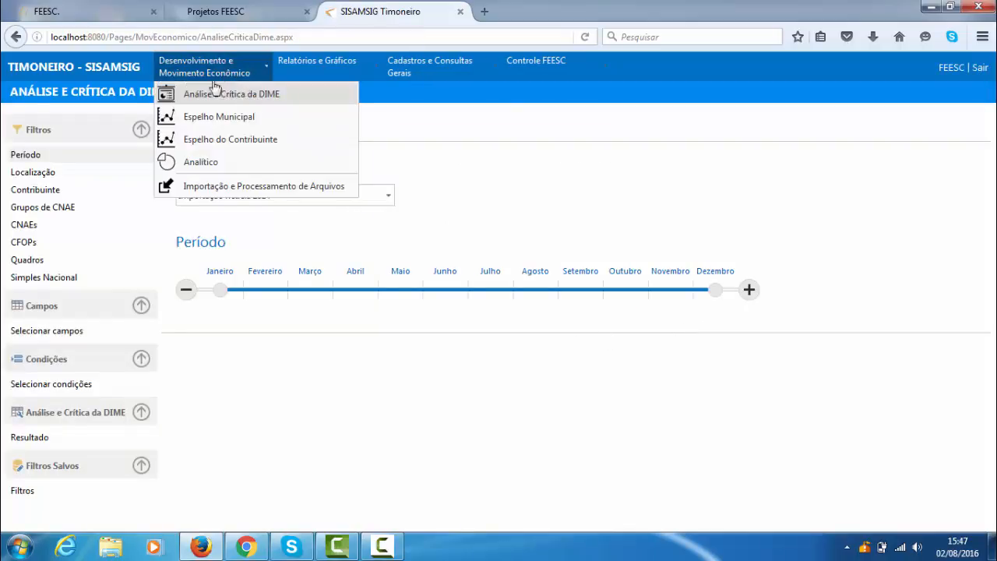
pyautogui.click(95, 72)
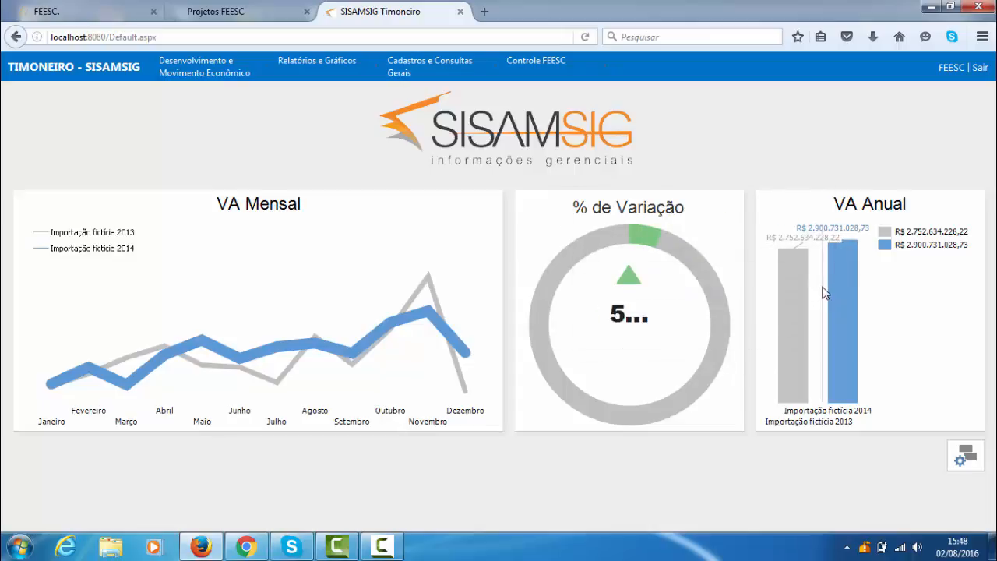
# - Open Análise e Crítica da DIME and view the available importação choices without changing the selection
pyautogui.moveTo(440, 302)
pyautogui.moveTo(218, 81)
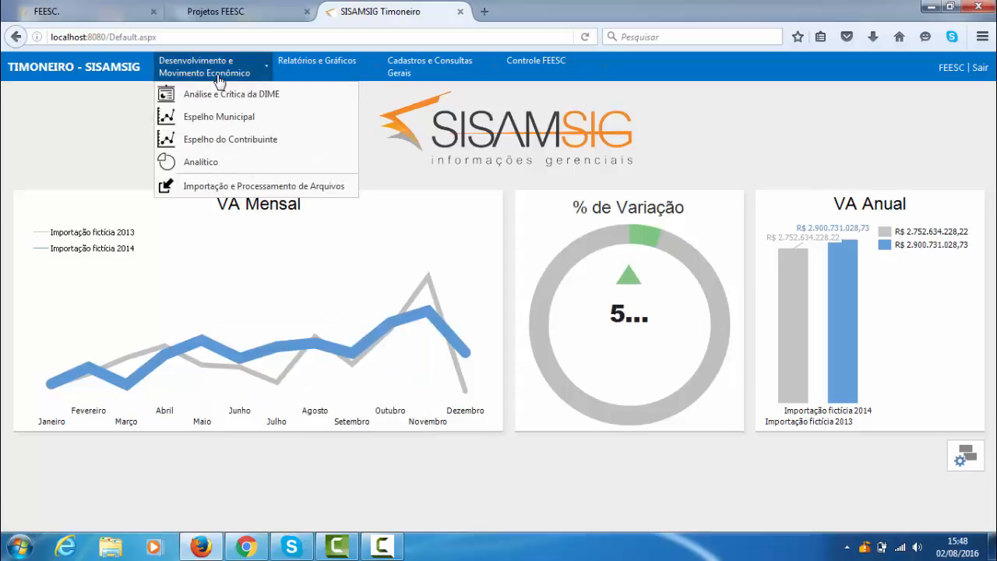
pyautogui.click(251, 99)
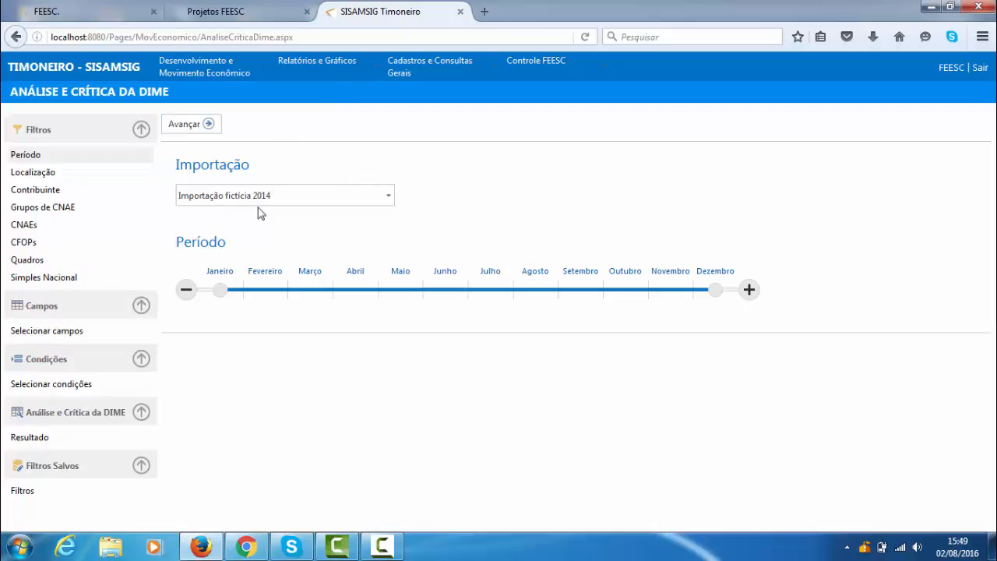
pyautogui.click(389, 196)
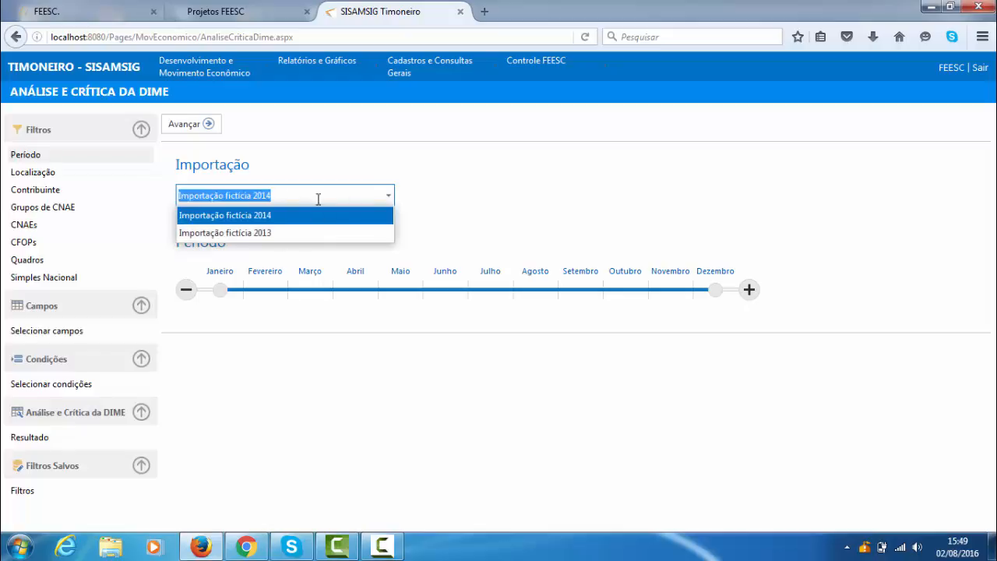
pyautogui.click(348, 145)
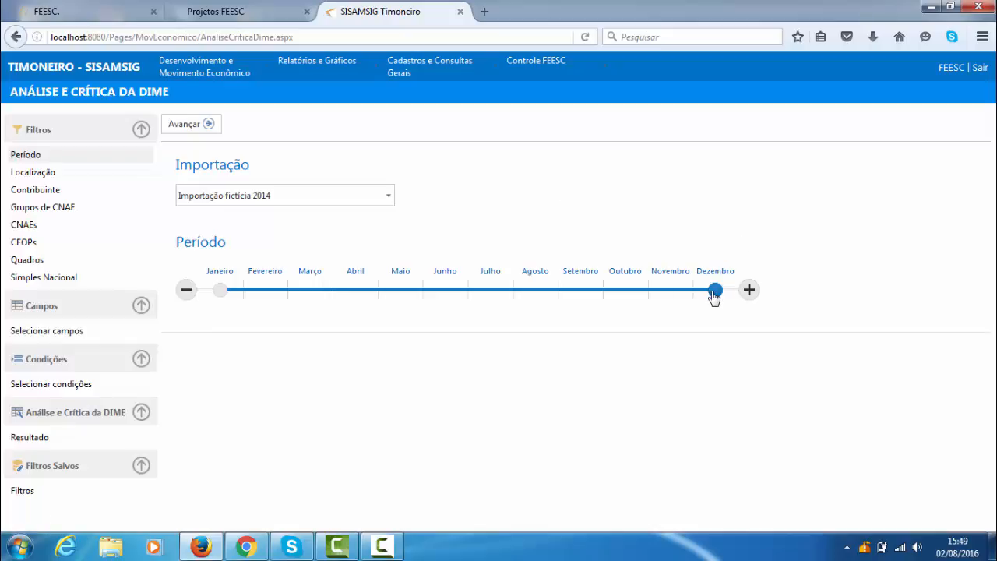
# - Try a Janeiro to Julho period, and restore the range to Janeiro through Dezembro
pyautogui.moveTo(591, 298); pyautogui.dragTo(473, 304)
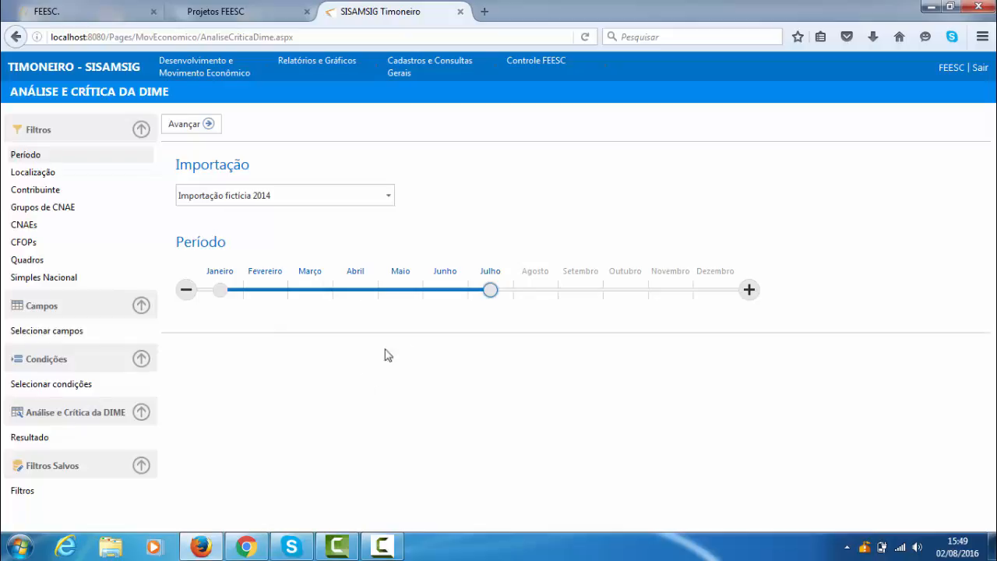
pyautogui.moveTo(489, 290); pyautogui.dragTo(715, 290)
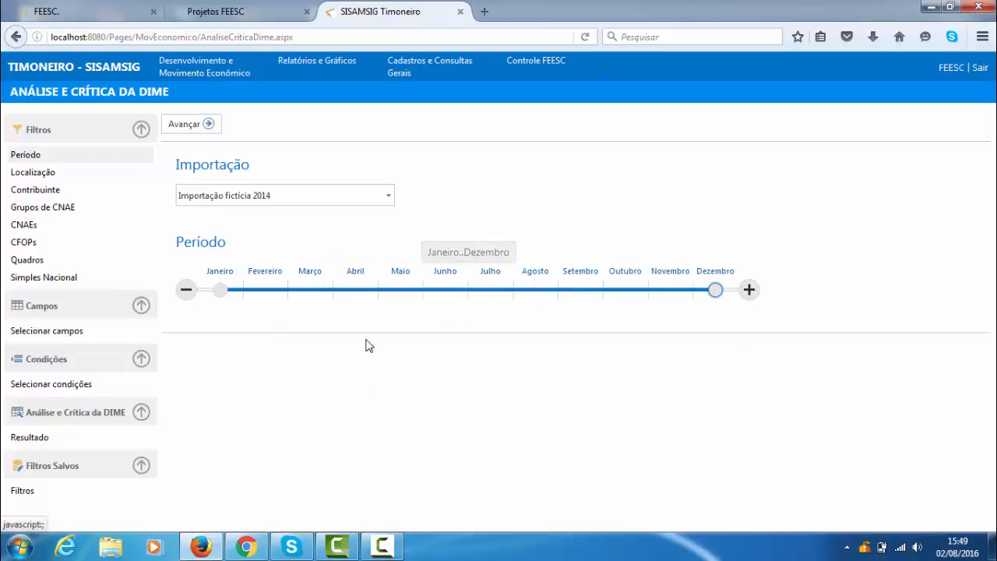
# - Advance to the Localização filter and view the Município and Bairro choices without changing them
pyautogui.click(218, 122)
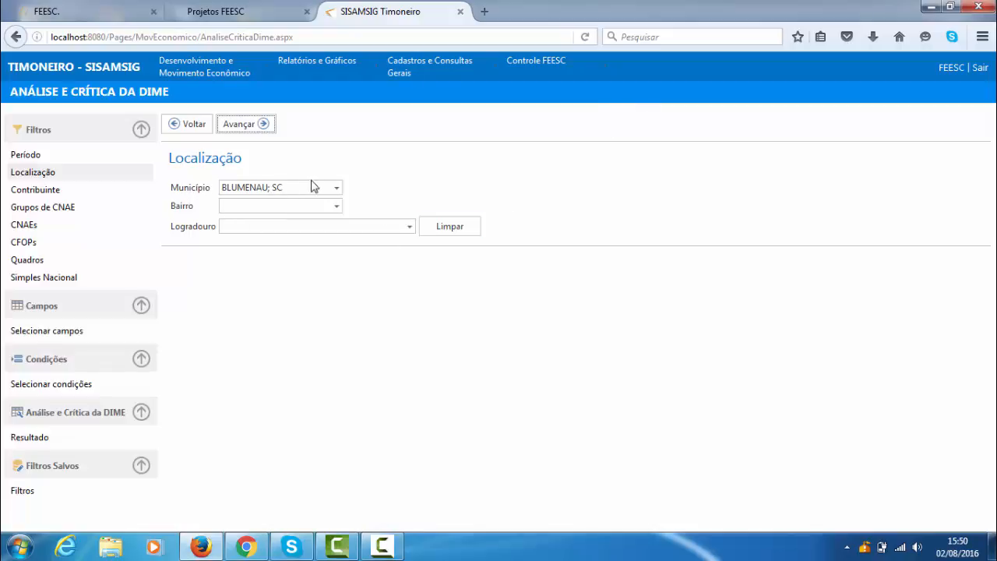
pyautogui.click(336, 187)
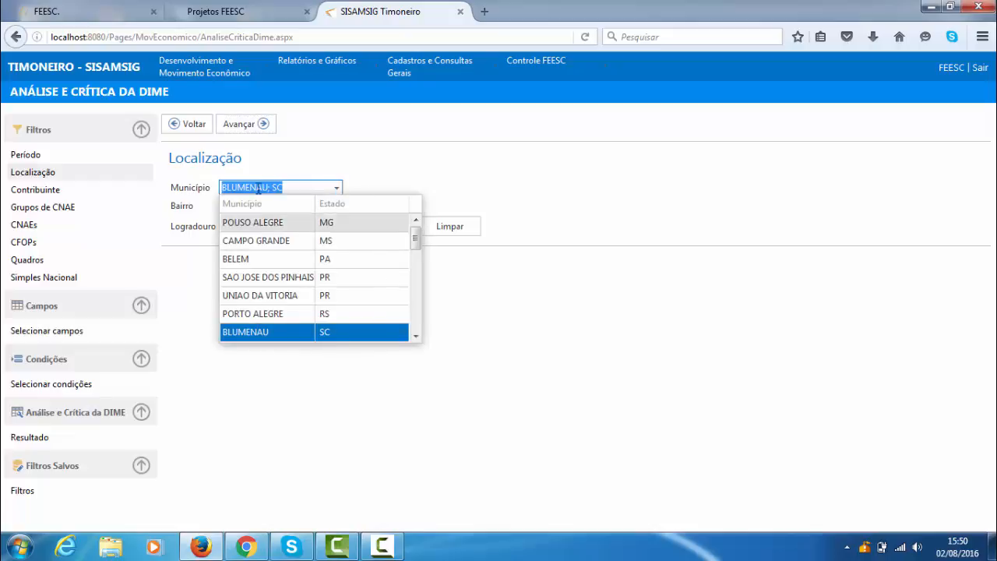
pyautogui.click(445, 158)
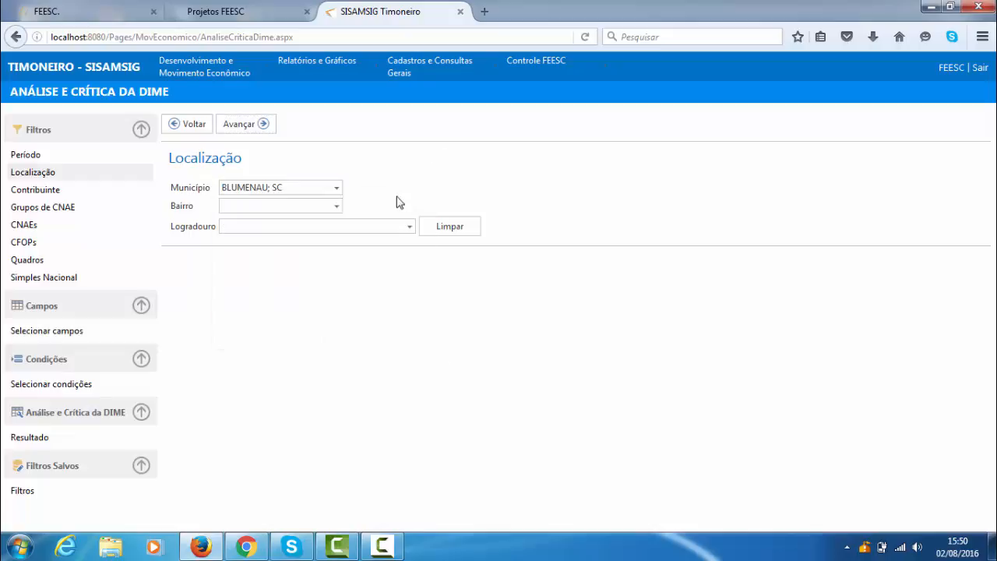
pyautogui.click(337, 208)
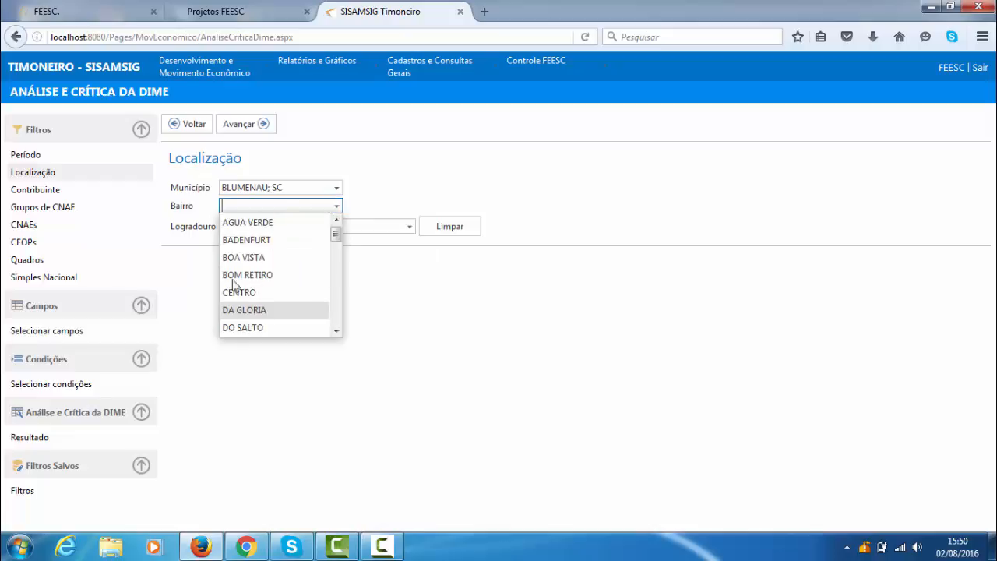
pyautogui.click(371, 180)
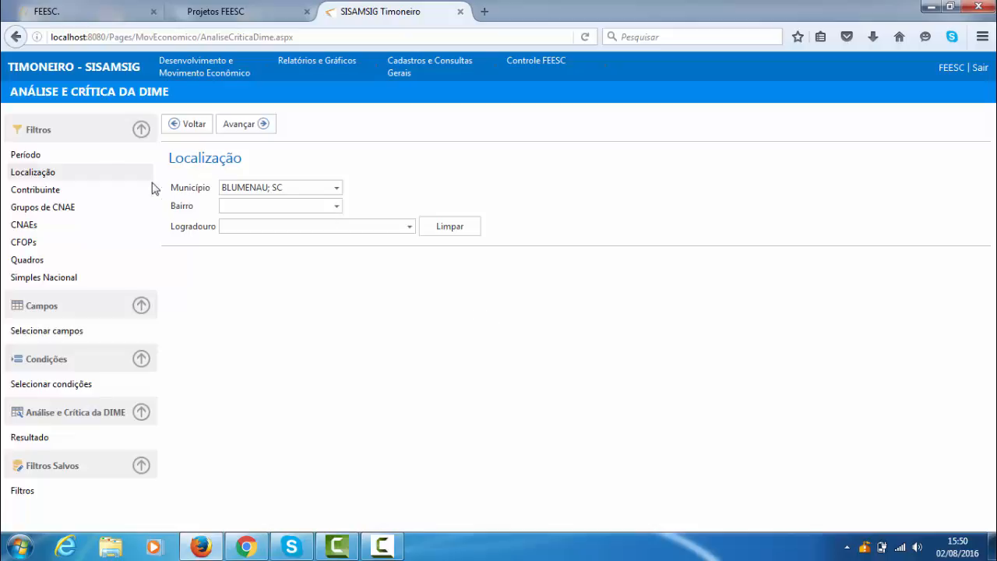
# - Open the Contribuinte filter, go back to Localização and return to Contribuinte
pyautogui.click(67, 191)
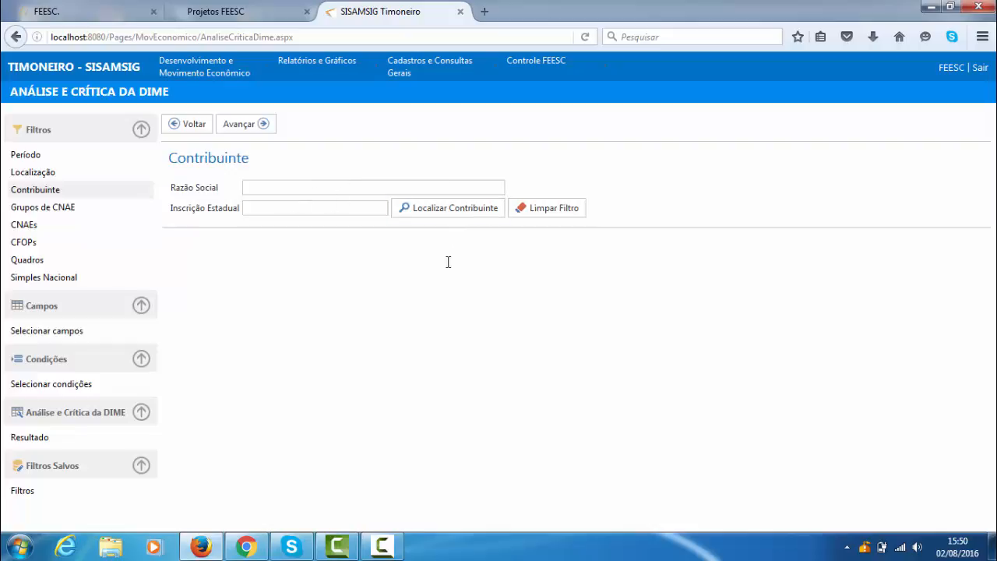
pyautogui.click(396, 214)
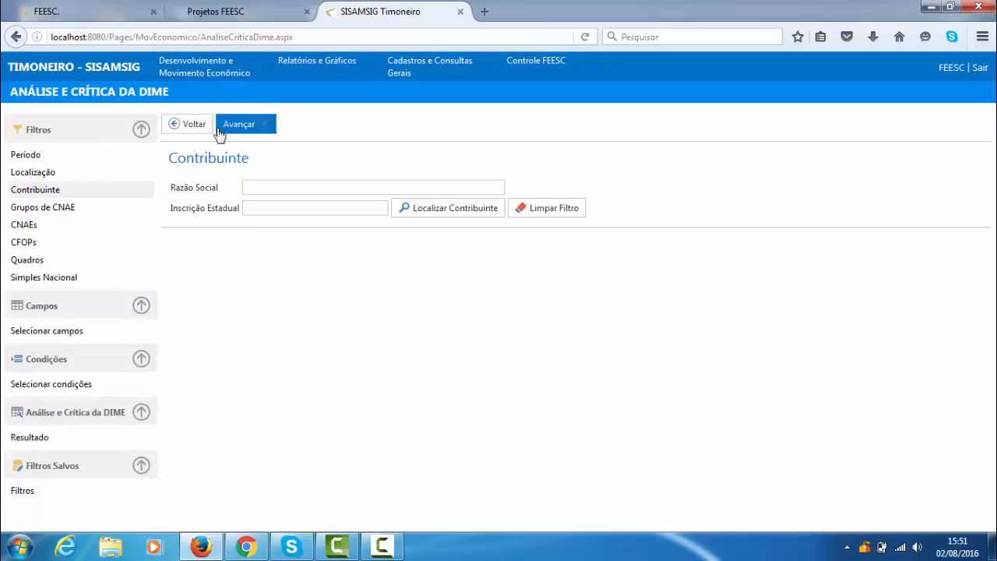
pyautogui.click(194, 124)
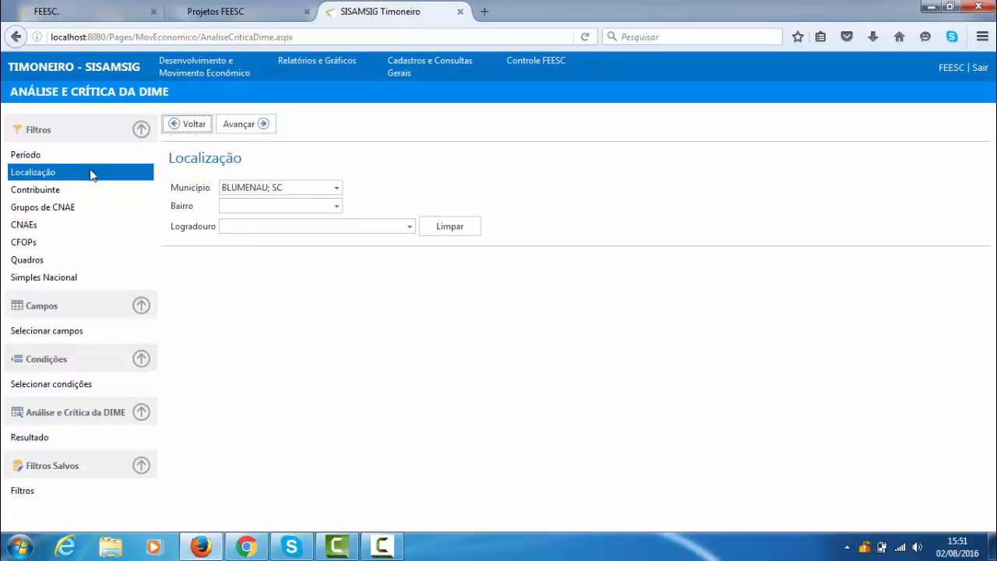
pyautogui.click(257, 126)
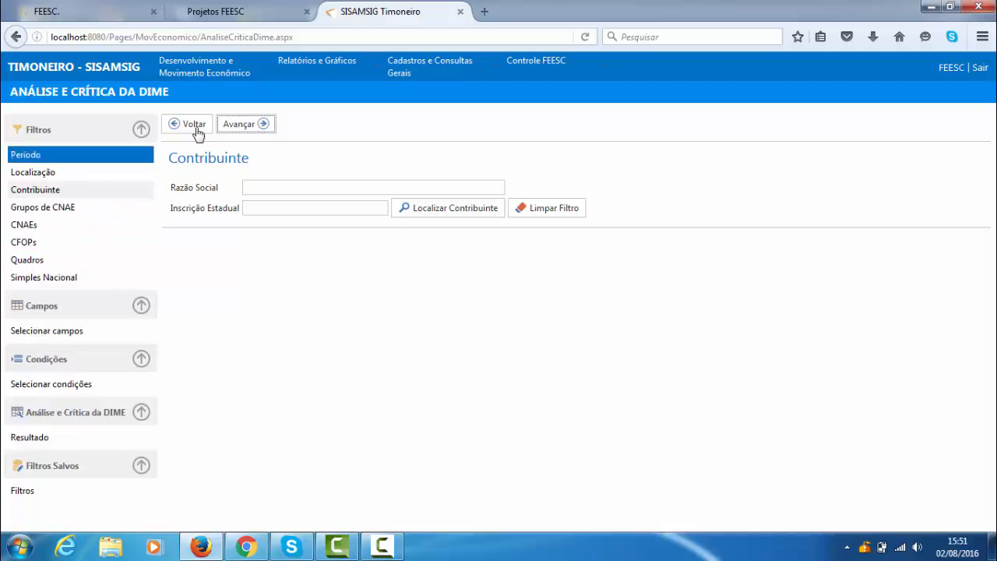
pyautogui.click(241, 127)
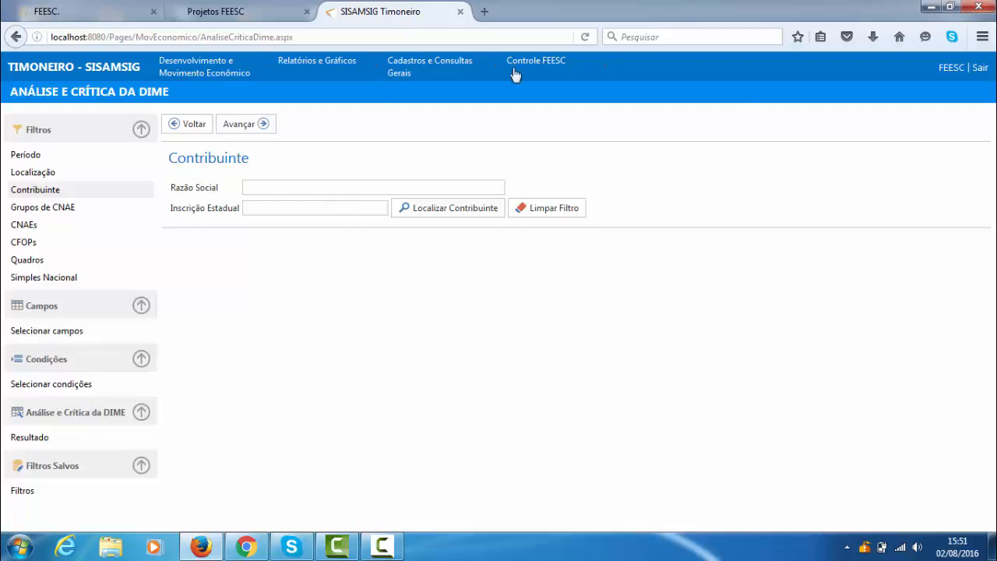
# - View the Localizar Contribuinte search form and close it without selecting a taxpayer
pyautogui.click(460, 212)
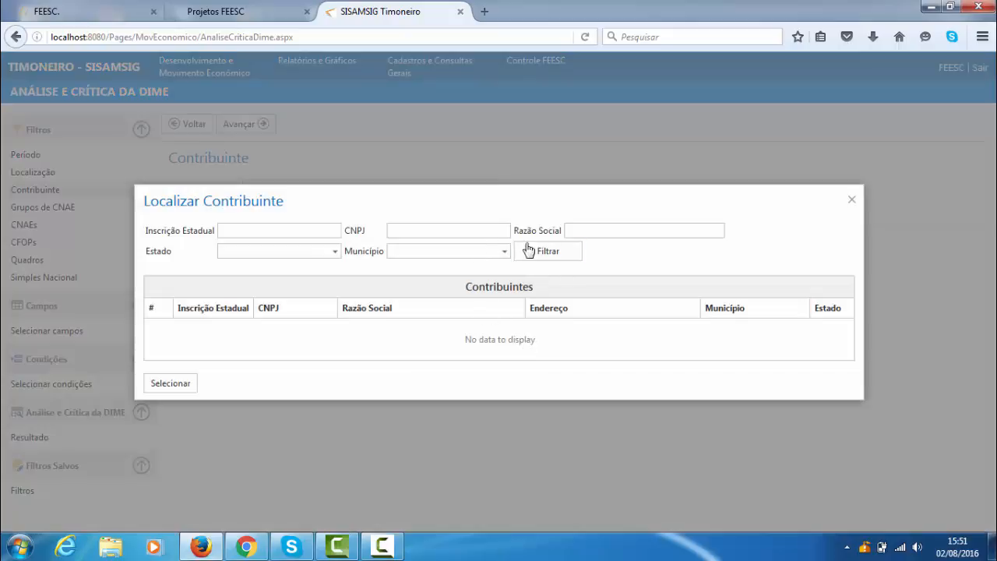
pyautogui.click(528, 250)
pyautogui.click(852, 201)
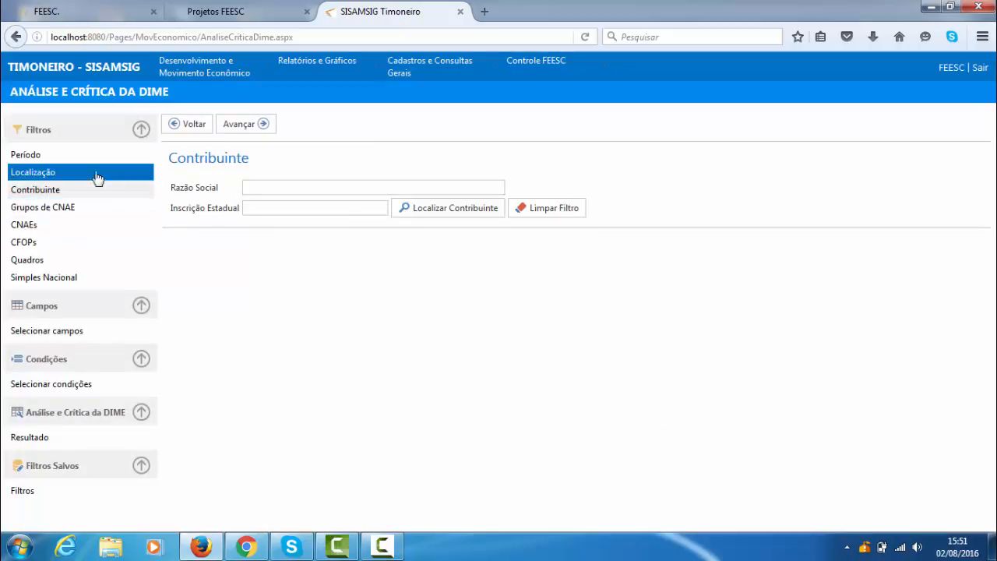
# - View the Grupos de CNAE filter, then search the CNAEs filter list for 1101 without adding a code
pyautogui.click(66, 212)
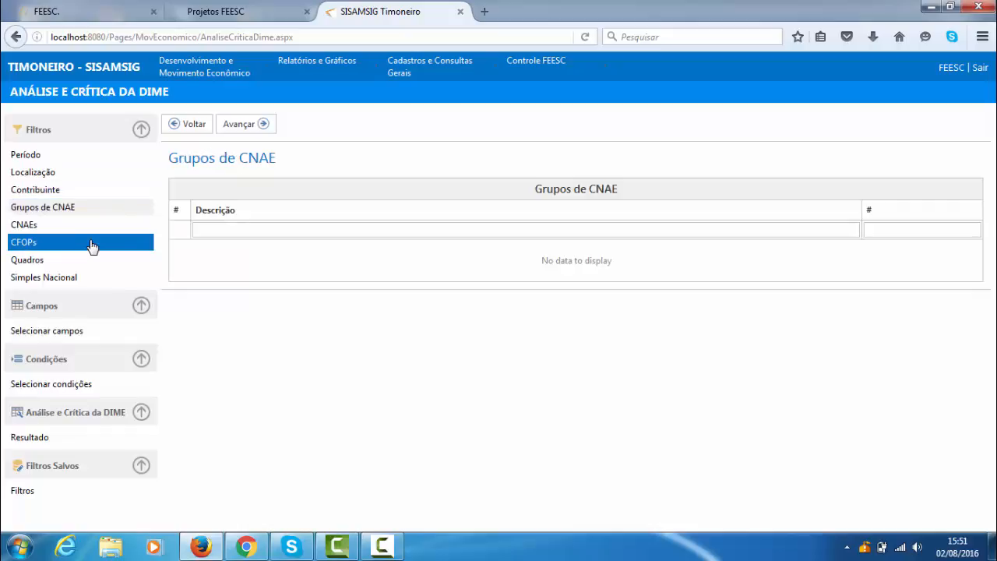
pyautogui.click(37, 225)
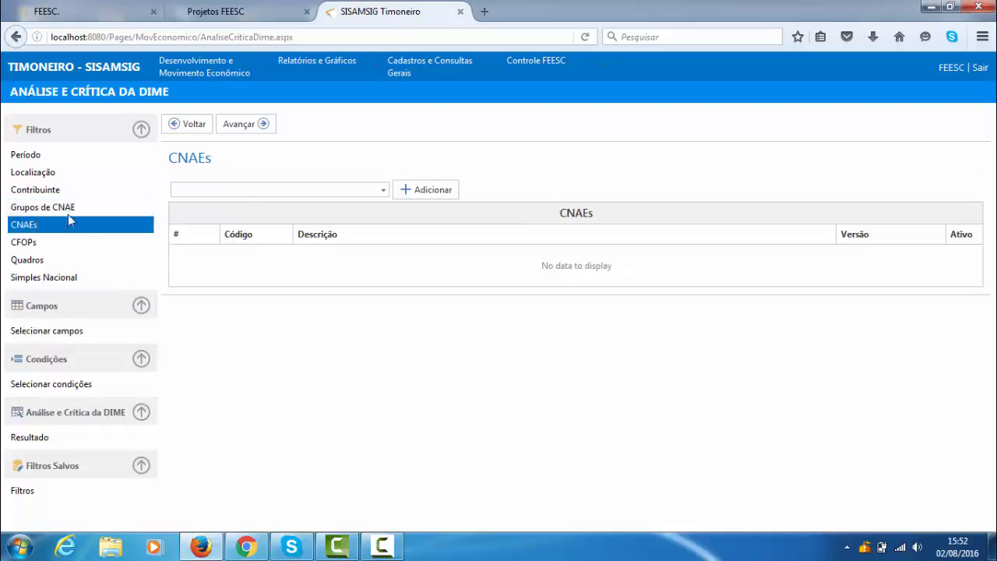
pyautogui.click(383, 191)
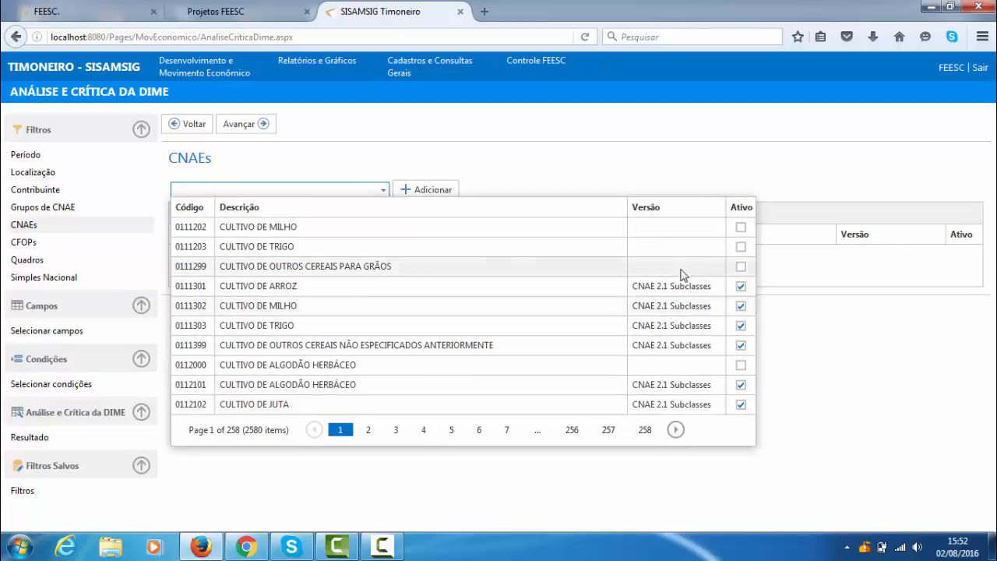
pyautogui.click(287, 194)
pyautogui.click(289, 190)
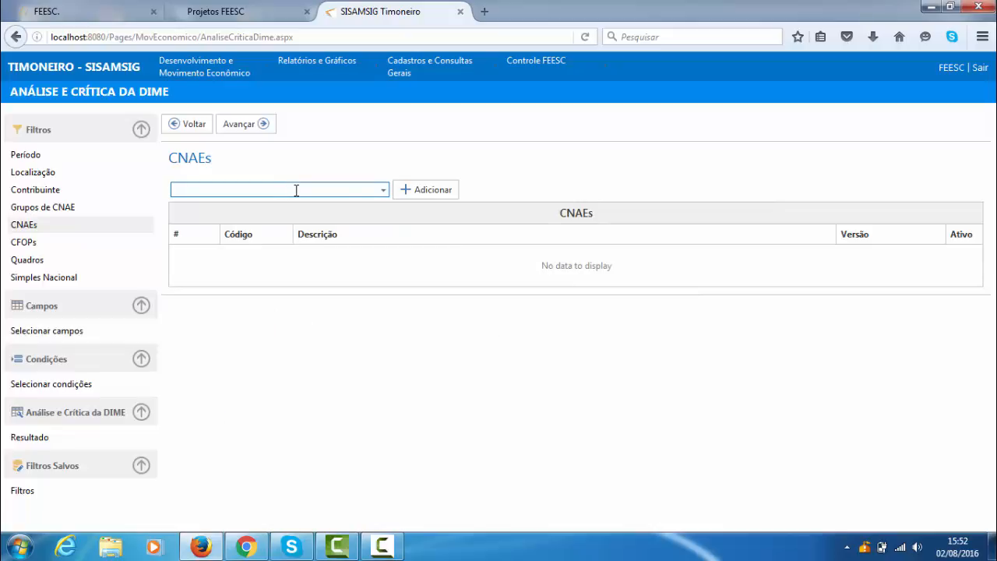
pyautogui.write('1101')
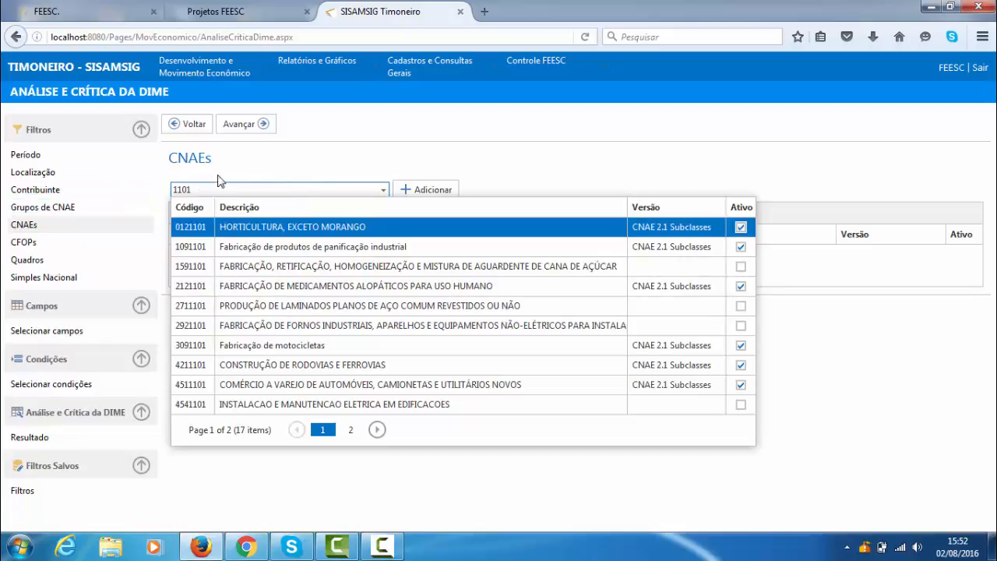
pyautogui.click(39, 225)
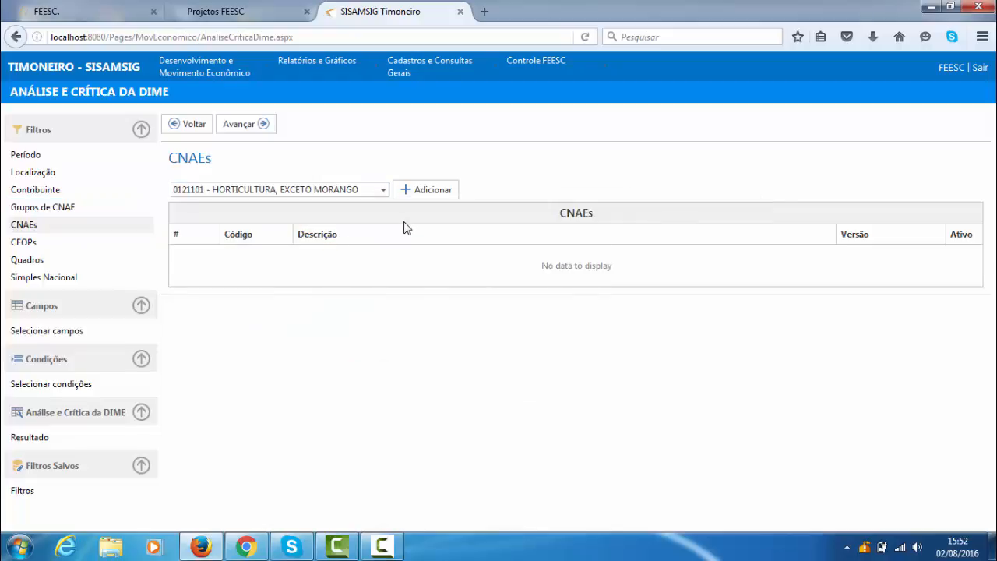
# - Open the general registration of Grupos de CNAE and create an active group with the description Cerveja
pyautogui.click(34, 209)
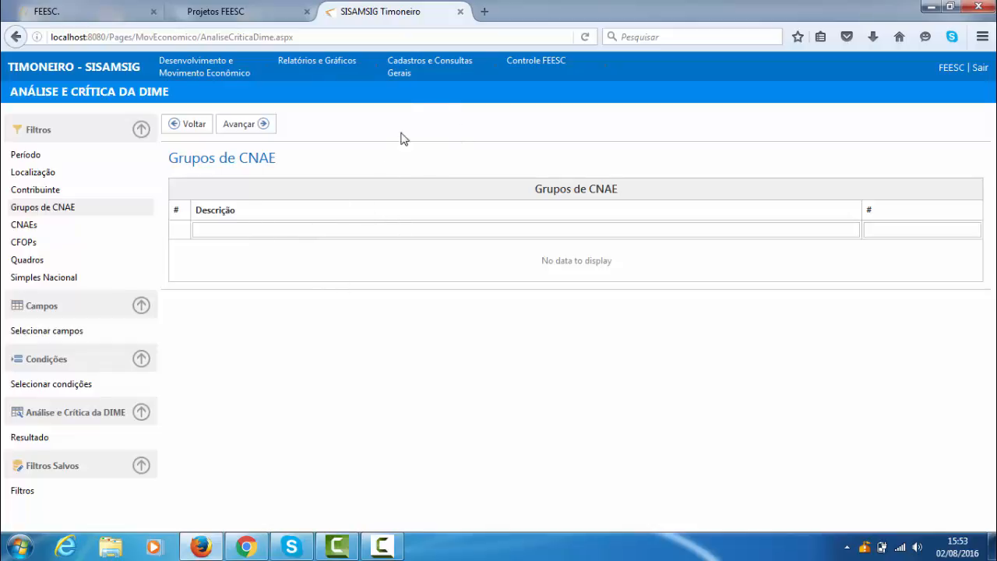
pyautogui.moveTo(457, 65)
pyautogui.moveTo(457, 94)
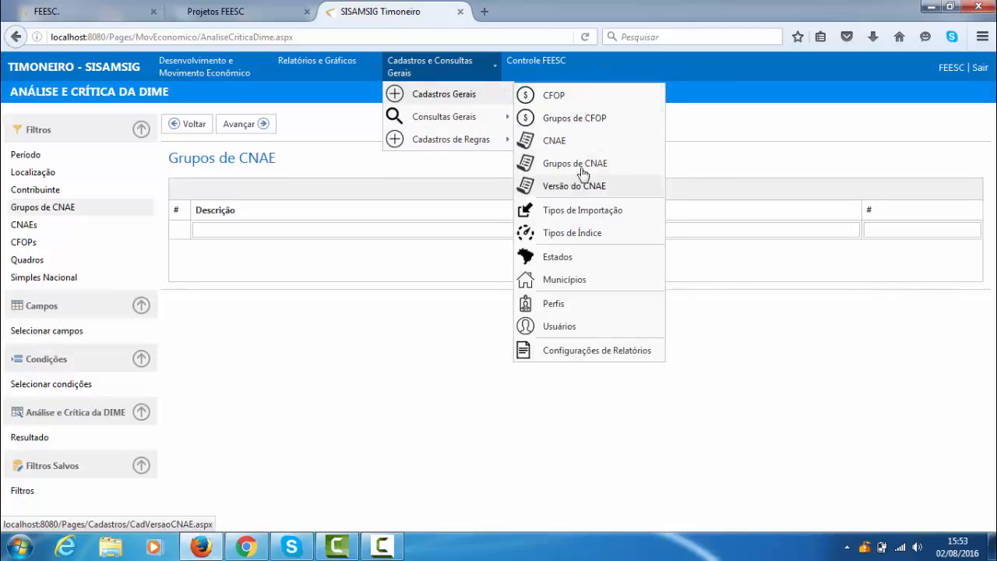
pyautogui.click(576, 163)
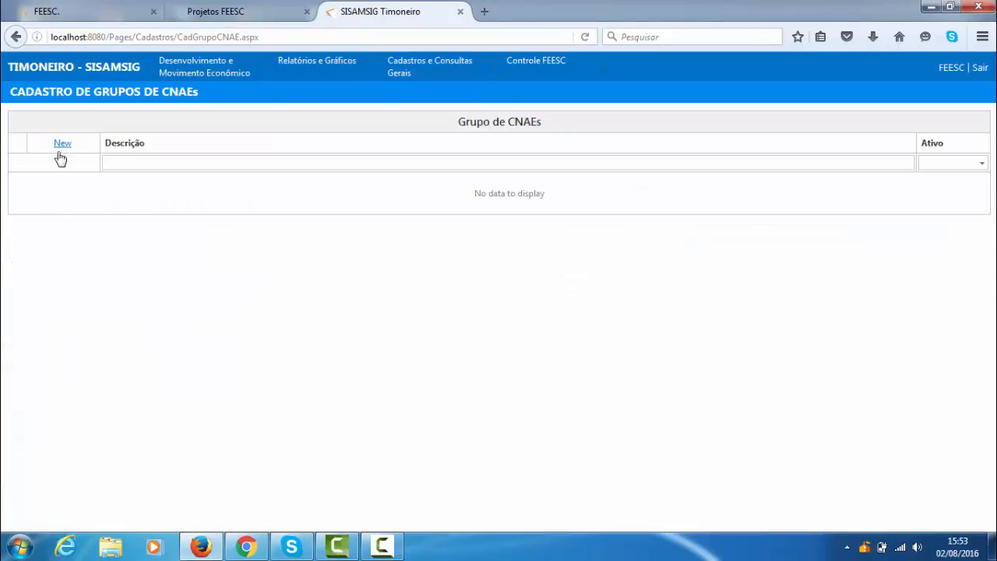
pyautogui.click(62, 146)
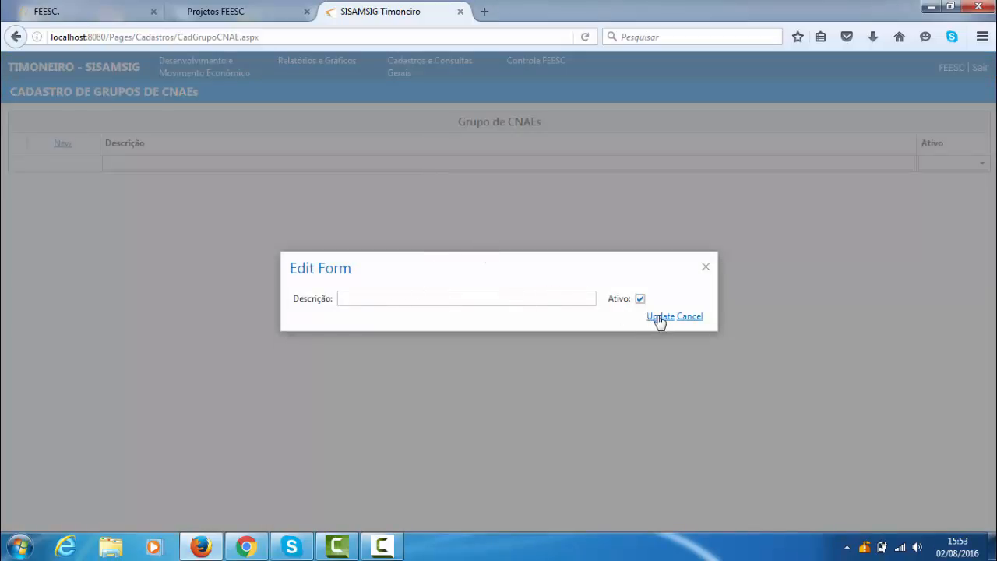
pyautogui.click(577, 300)
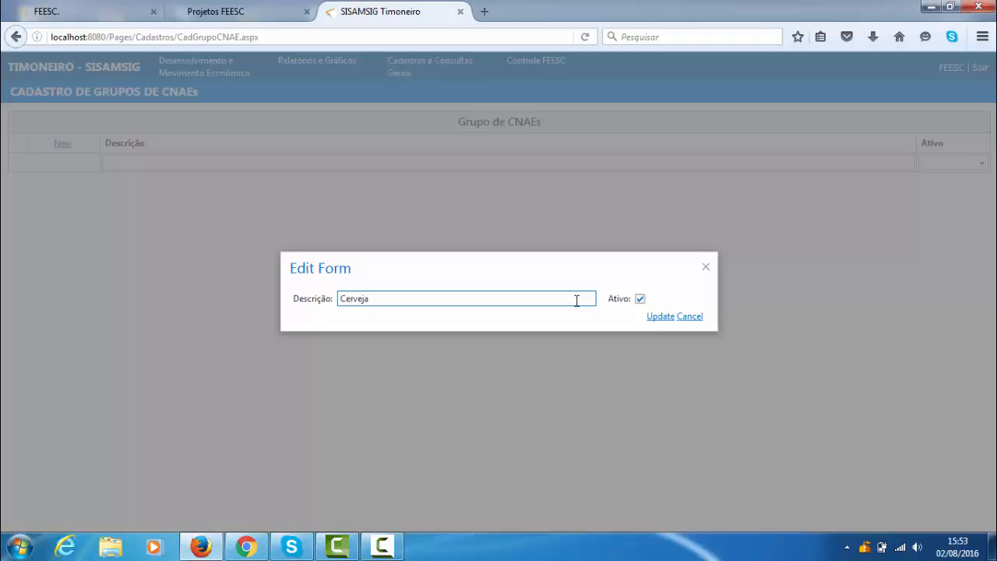
pyautogui.write('Cerveja')
pyautogui.click(661, 317)
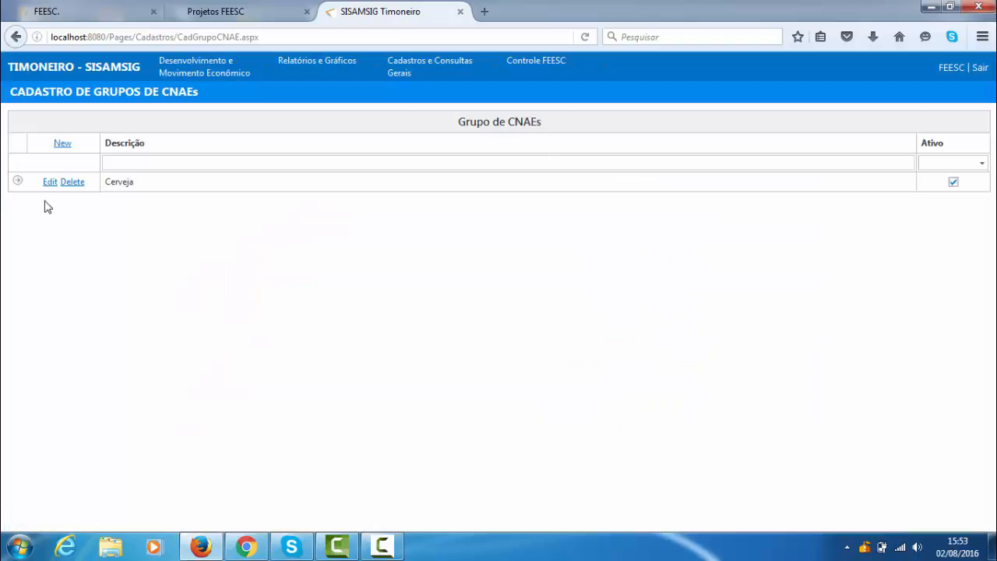
# - Filter the active CNAEs by the description cerveja and include codes 1113502 and 4635402 in the Cerveja group
pyautogui.click(17, 182)
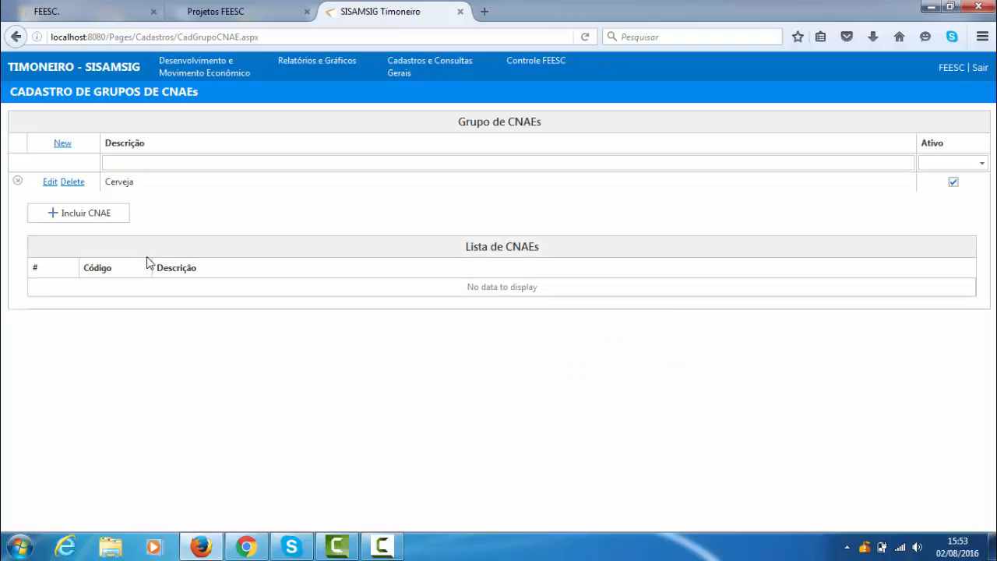
pyautogui.click(94, 215)
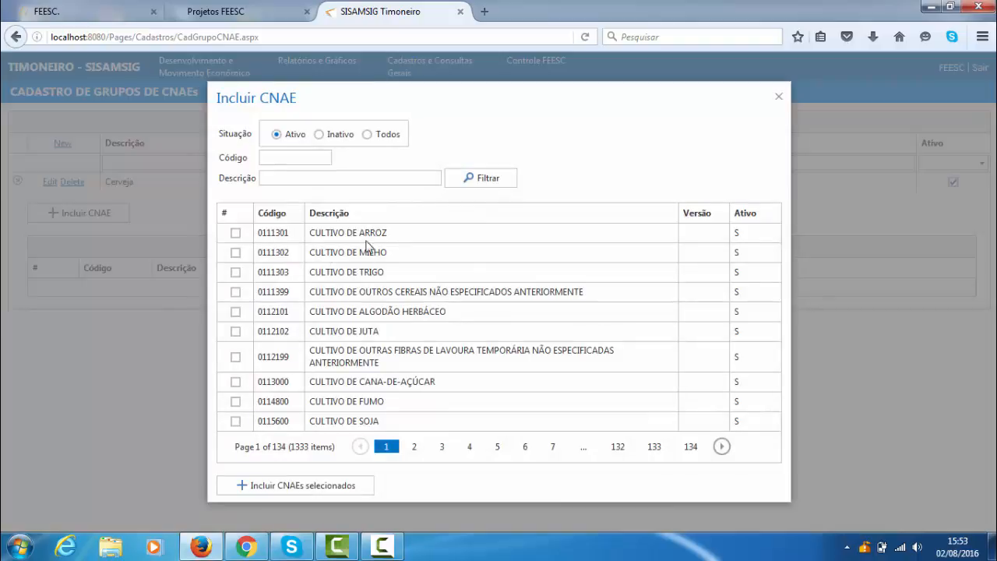
pyautogui.click(370, 177)
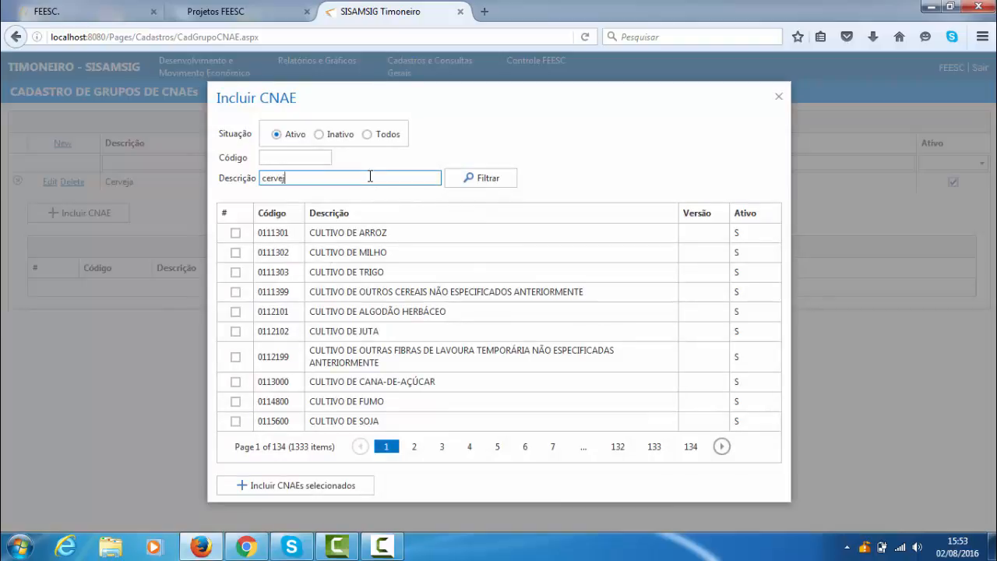
pyautogui.click(498, 176)
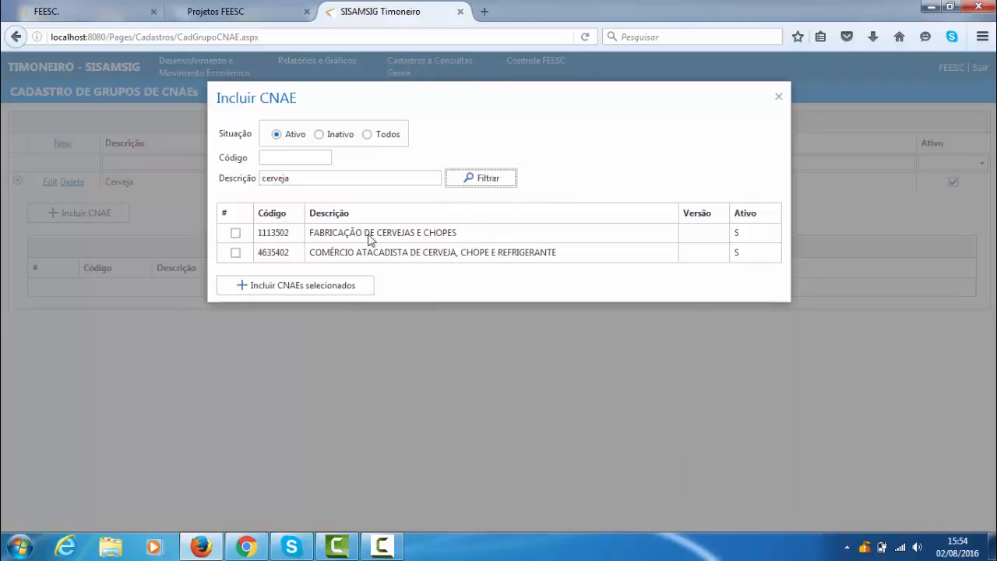
pyautogui.click(235, 232)
pyautogui.click(235, 252)
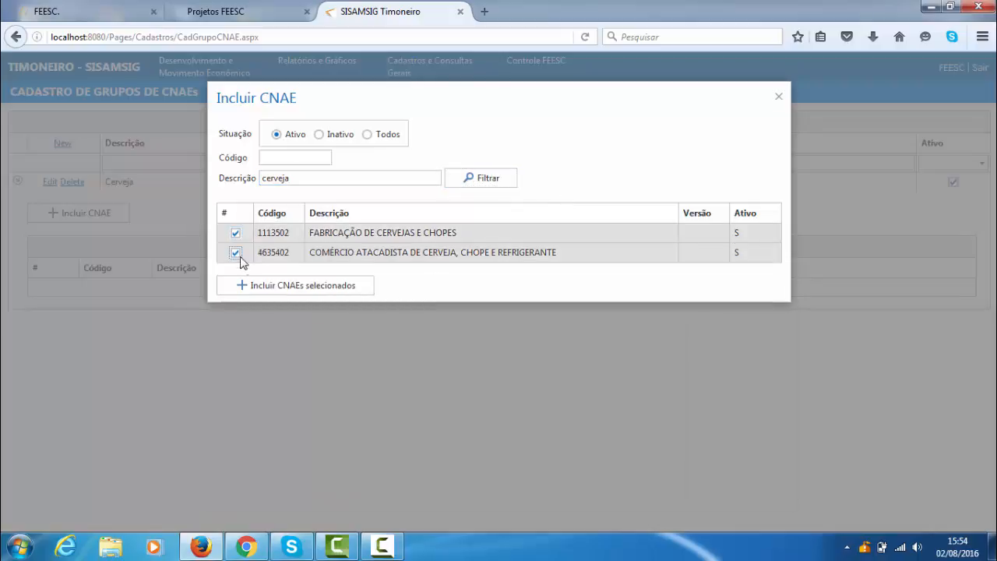
pyautogui.click(280, 287)
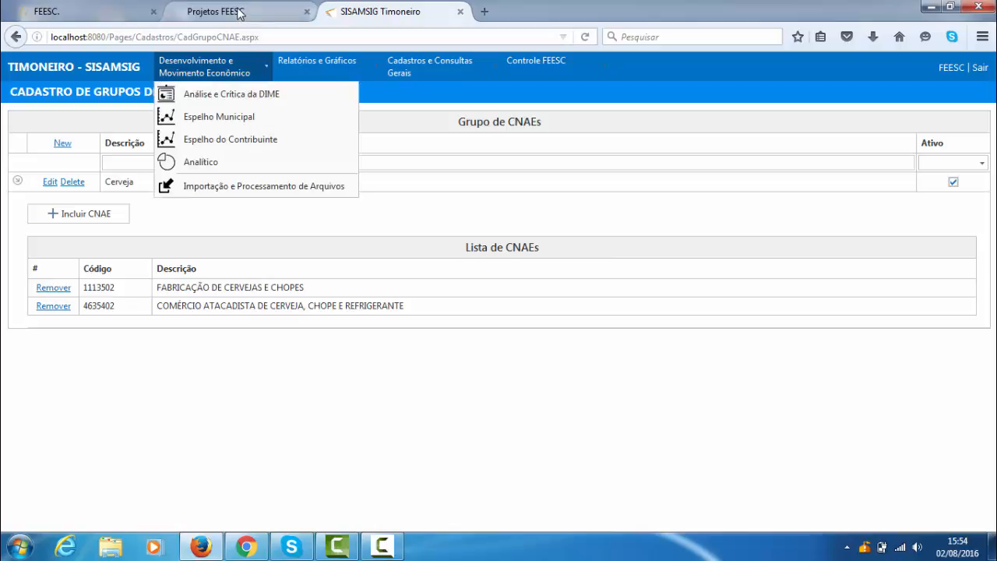
# - Return to Análise e Crítica da DIME and open its Grupos de CNAE filter
pyautogui.click(261, 11)
pyautogui.click(373, 11)
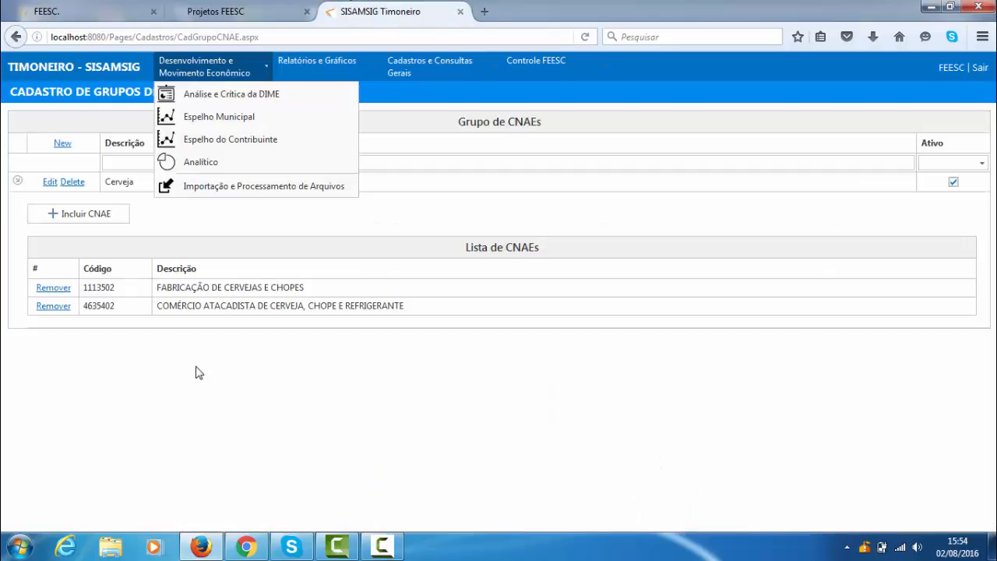
pyautogui.moveTo(210, 67)
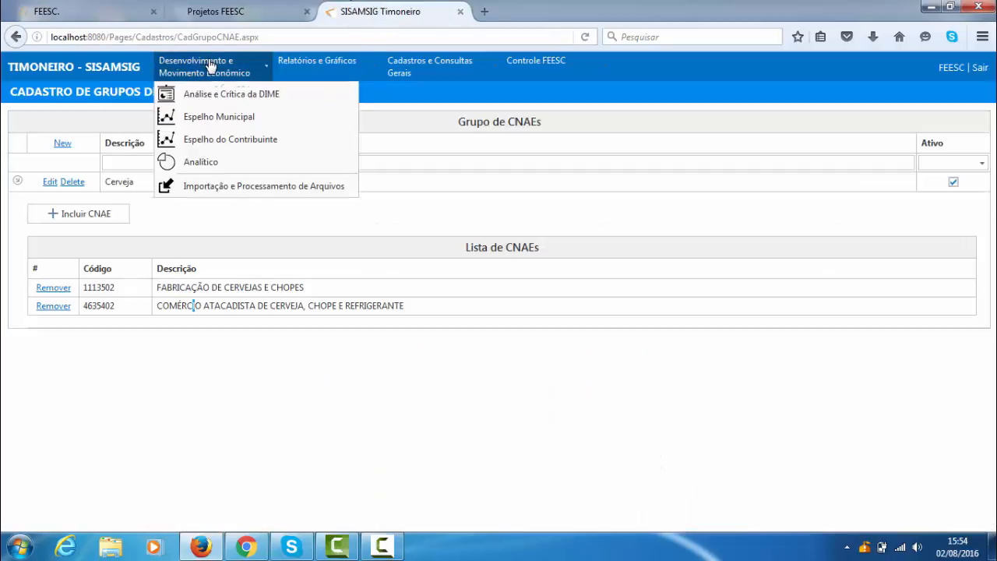
pyautogui.click(224, 96)
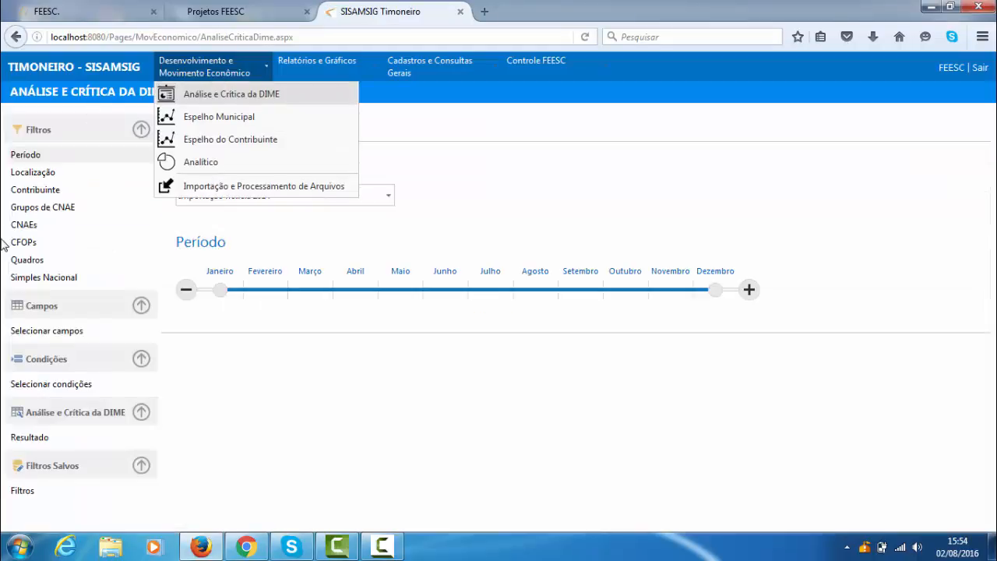
pyautogui.click(34, 210)
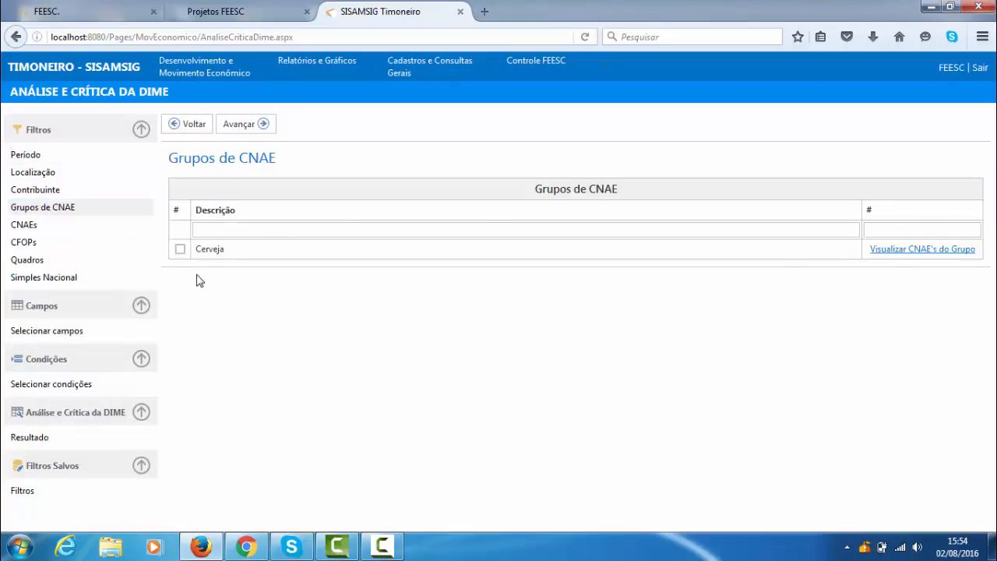
# - Select the Cerveja group as a filter, view the CNAEs it contains and close that list
pyautogui.click(182, 250)
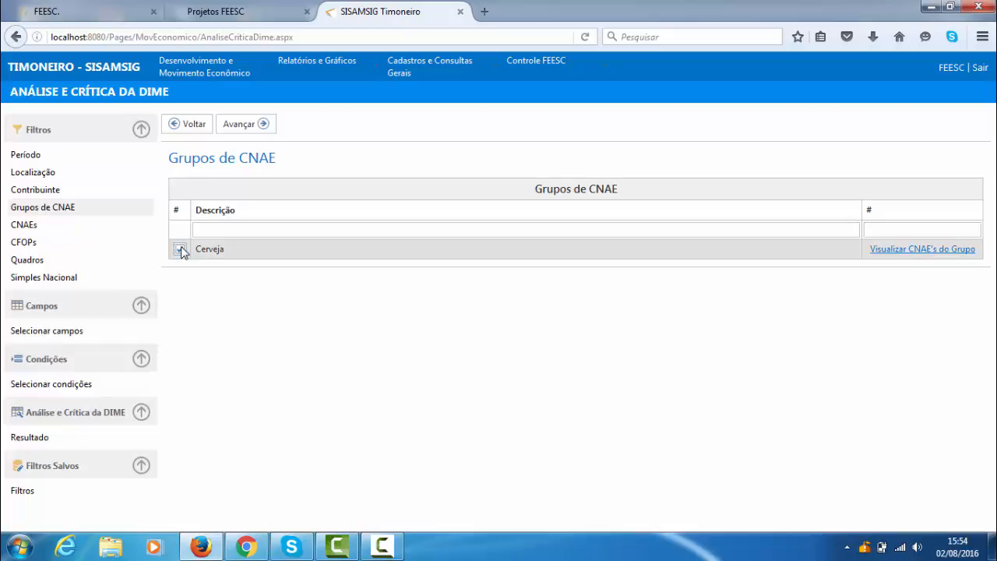
pyautogui.click(917, 250)
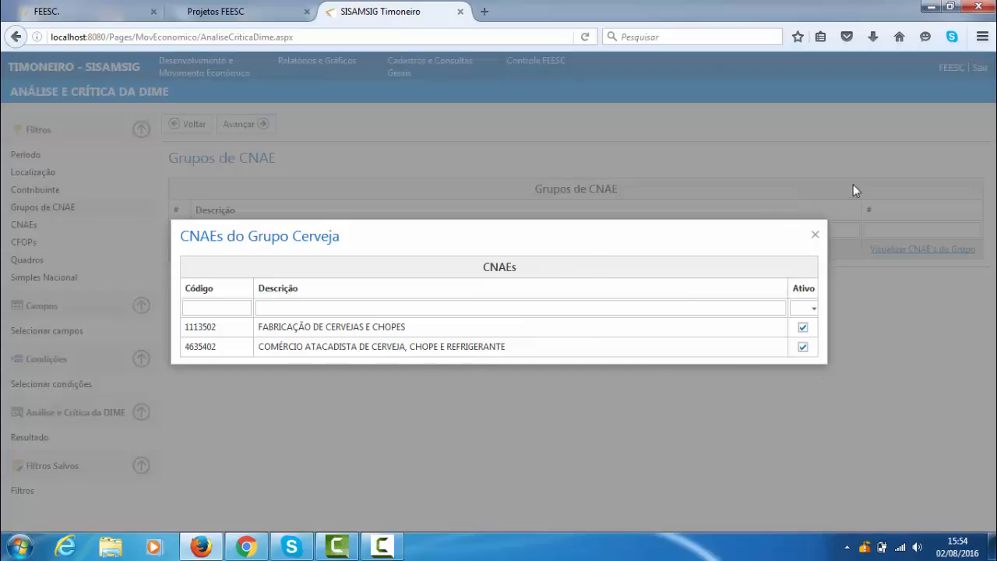
pyautogui.click(816, 236)
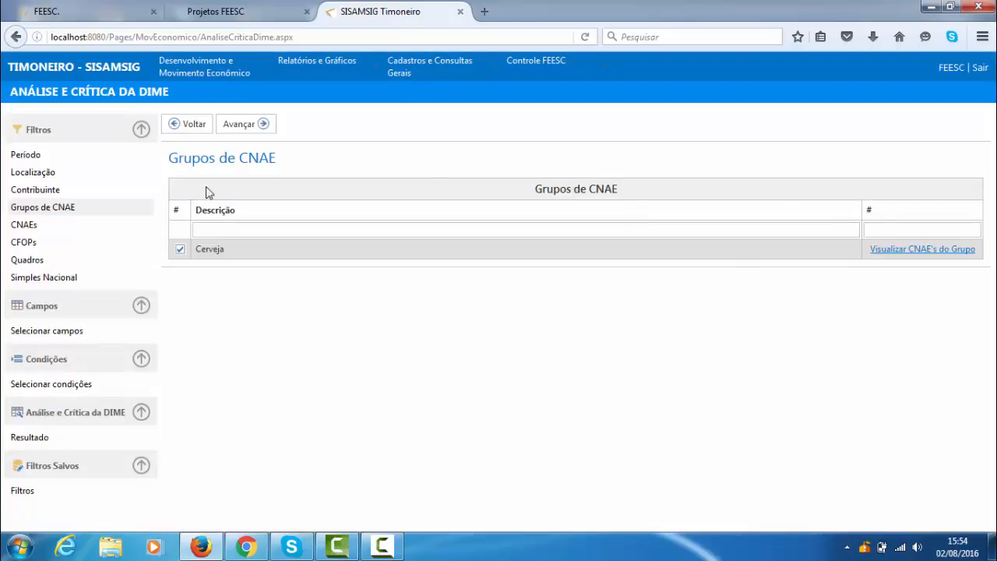
# - View the CNAEs filter list without choosing a code, and deselect Cerveja in the Grupos de CNAE filter
pyautogui.click(35, 226)
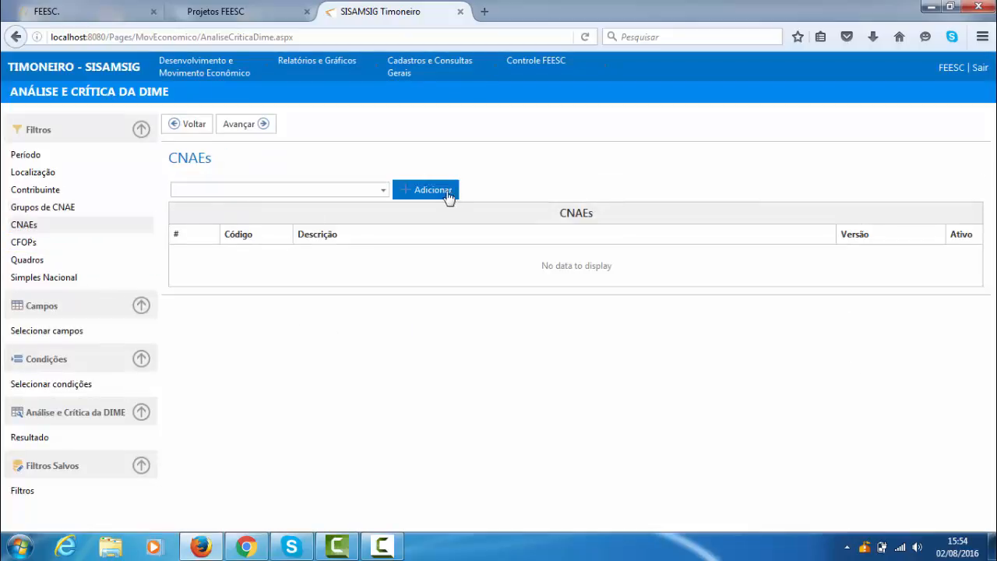
pyautogui.click(383, 191)
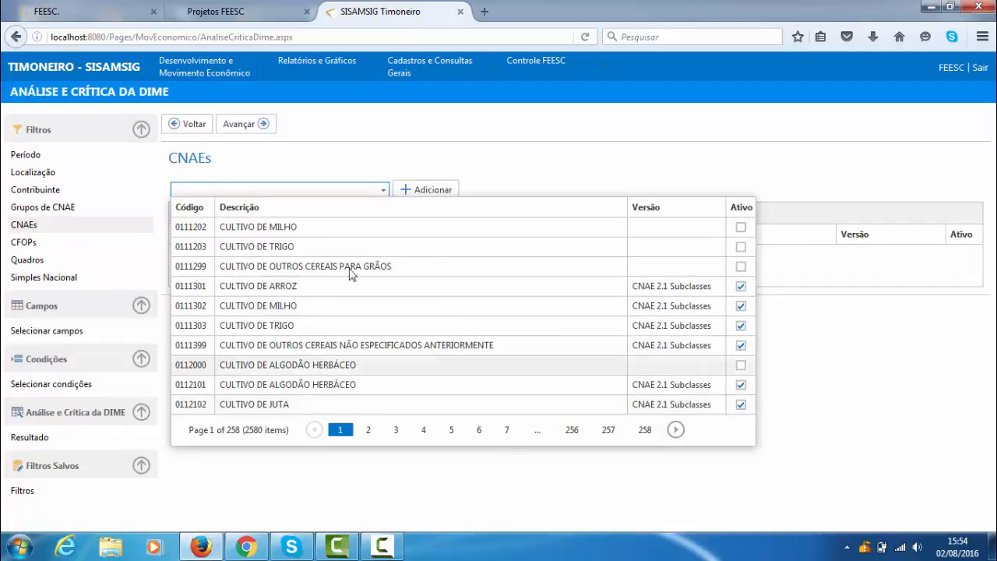
pyautogui.click(864, 360)
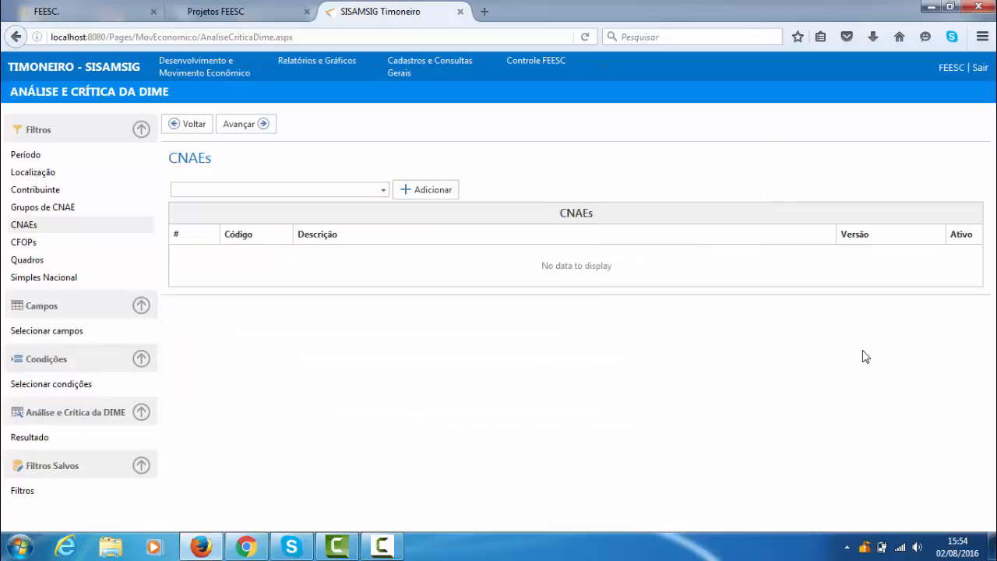
pyautogui.click(99, 212)
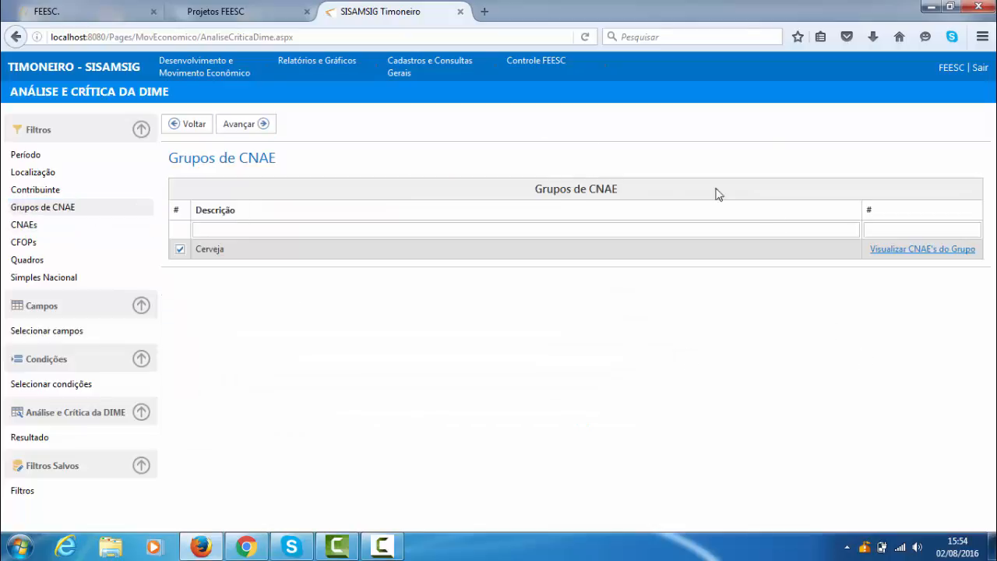
pyautogui.click(180, 250)
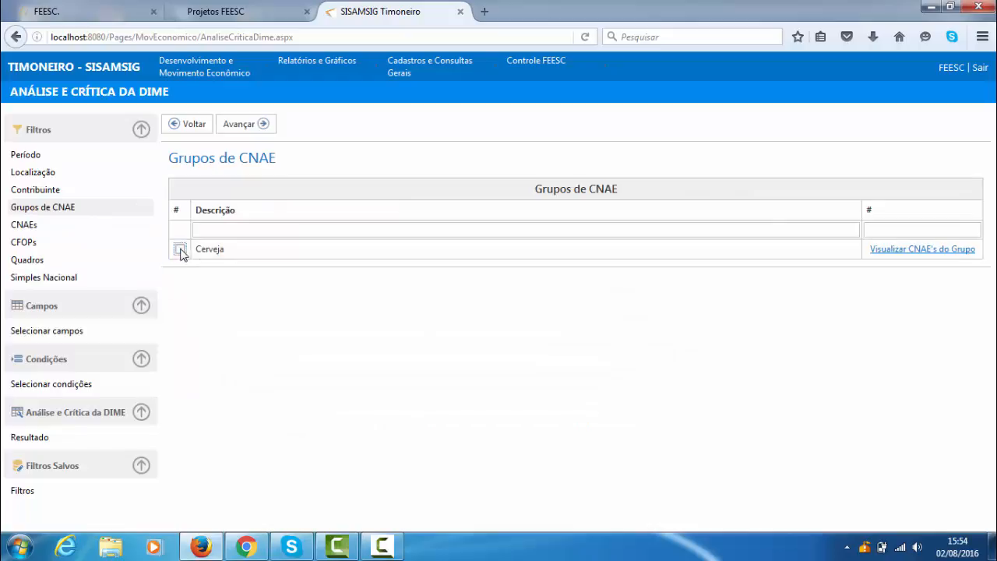
# - Open the CFOPs filter and add CFOP 5901, REMESSA PARA INDUSTRIALIZAÇÃO POR ENCOMENDA
pyautogui.click(48, 226)
pyautogui.click(46, 246)
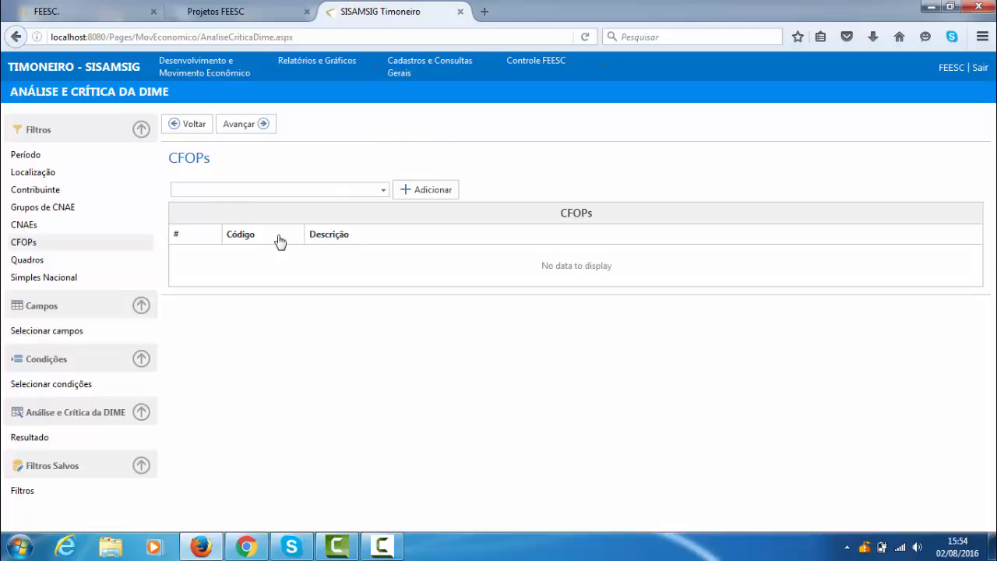
pyautogui.click(336, 191)
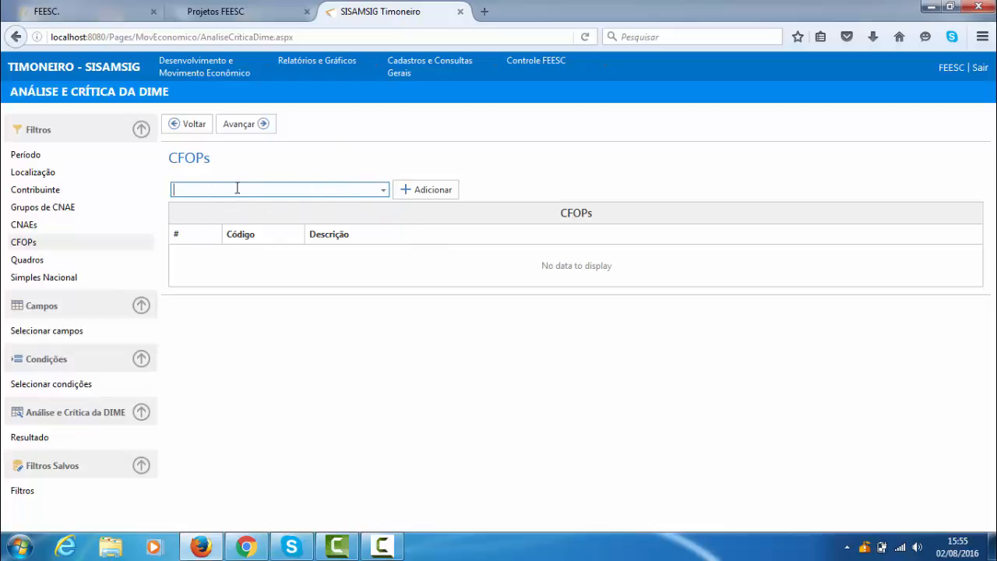
pyautogui.write('5901')
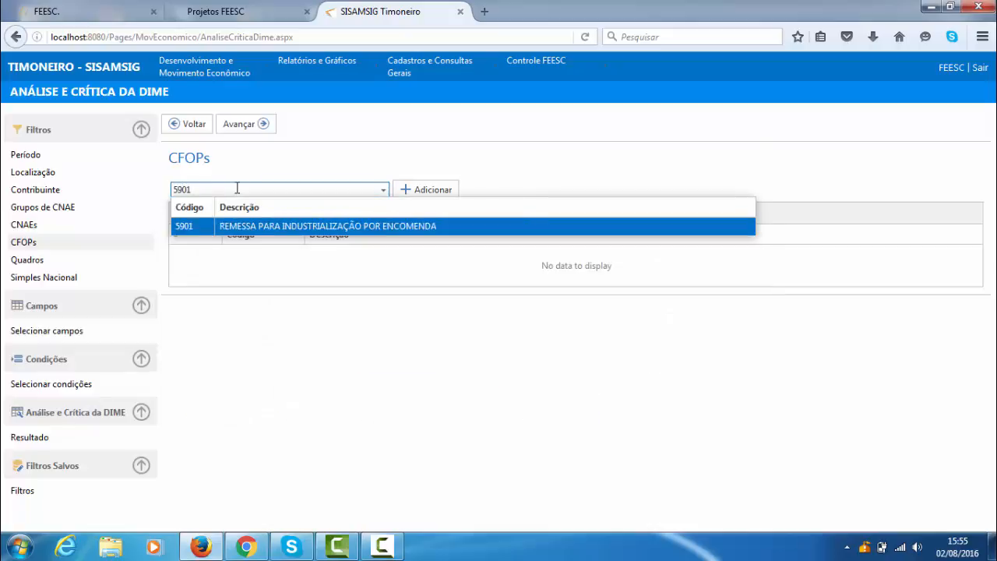
pyautogui.click(316, 228)
pyautogui.click(426, 189)
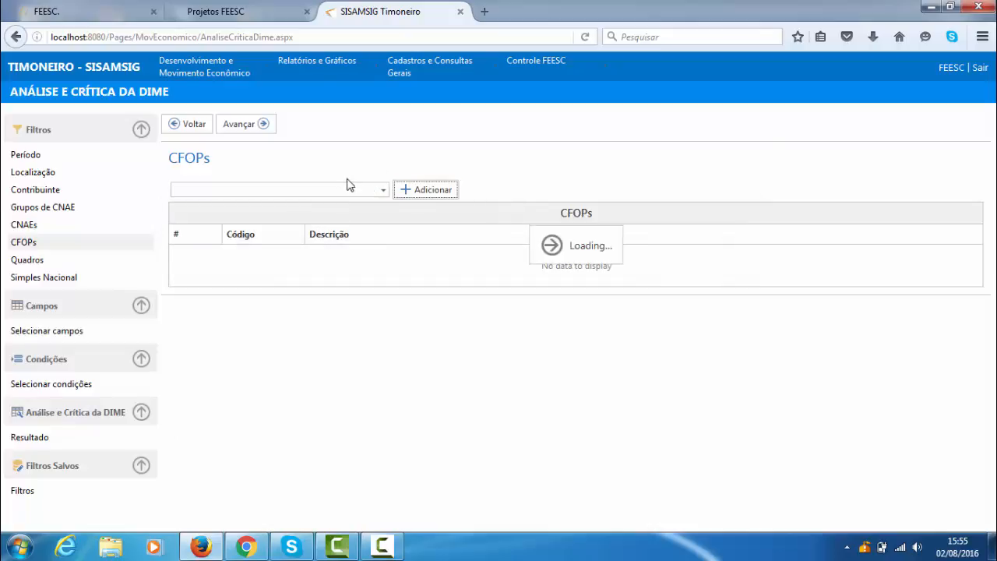
# - Add CFOP 1101, COMPRA PARA INDUSTRIALIZAÇÃO, to the CFOPs filter
pyautogui.click(312, 192)
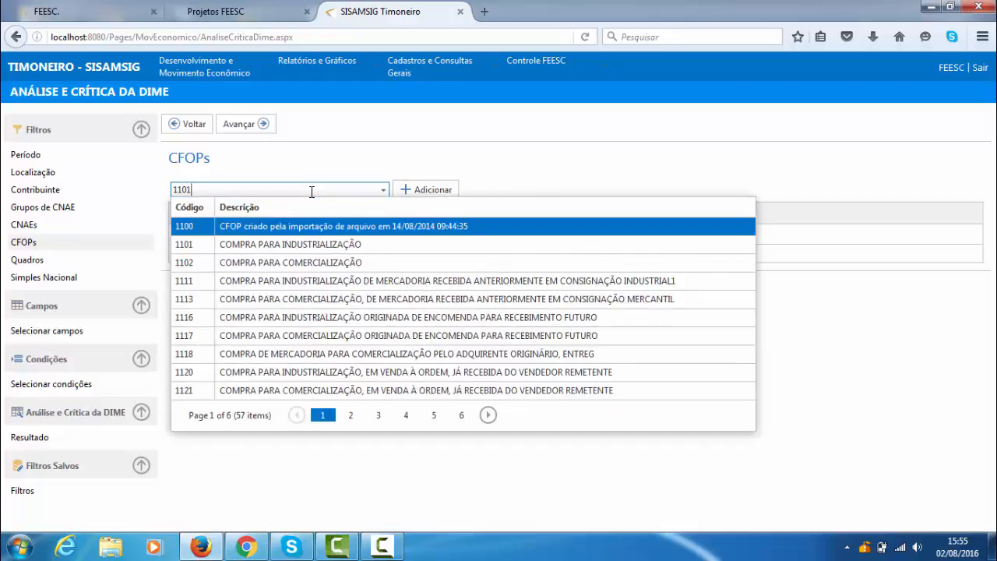
pyautogui.write('1101')
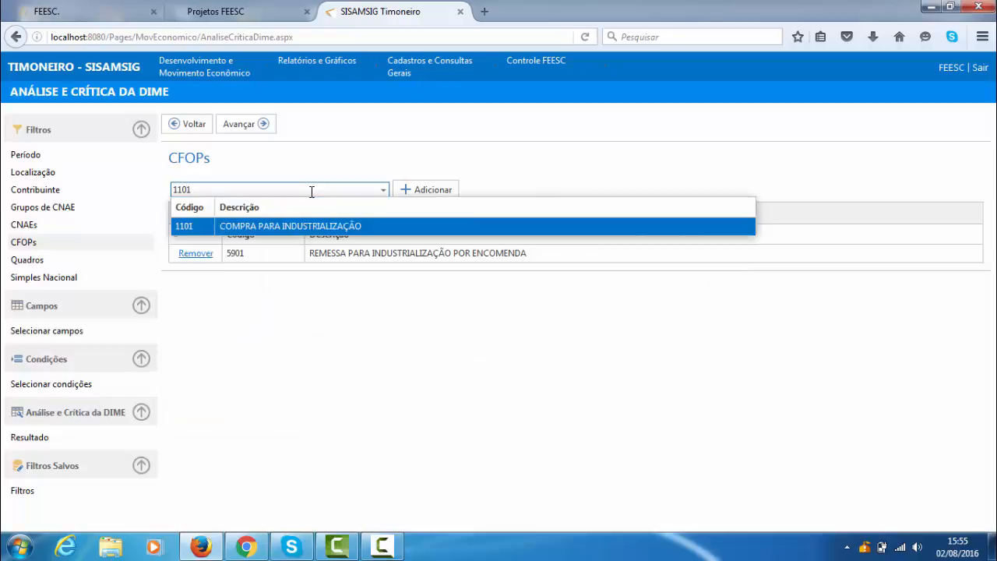
pyautogui.click(290, 227)
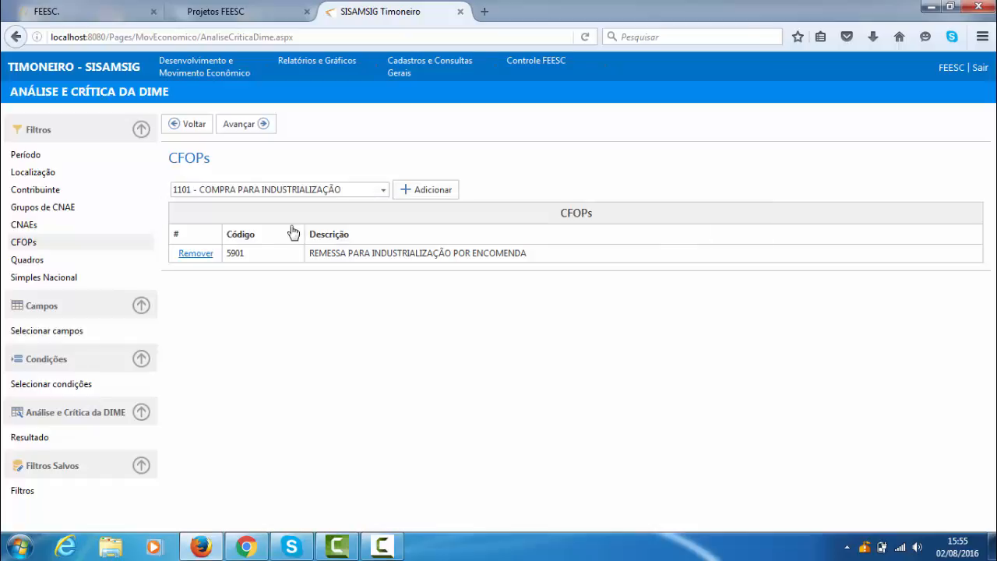
pyautogui.click(431, 190)
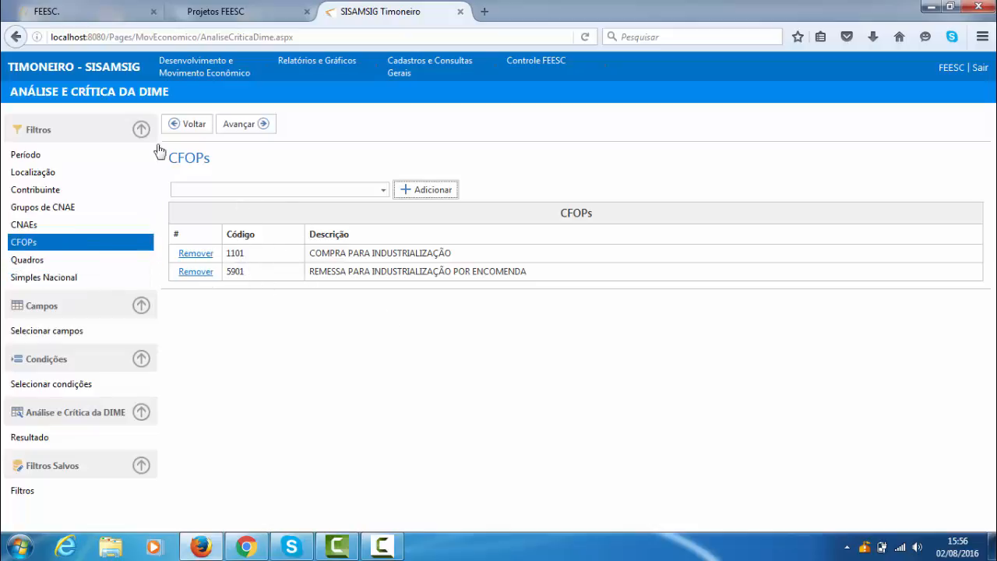
# - Advance through the Quadros and Simples Nacional filters without setting any option, and open the Selecionar campos page
pyautogui.click(254, 128)
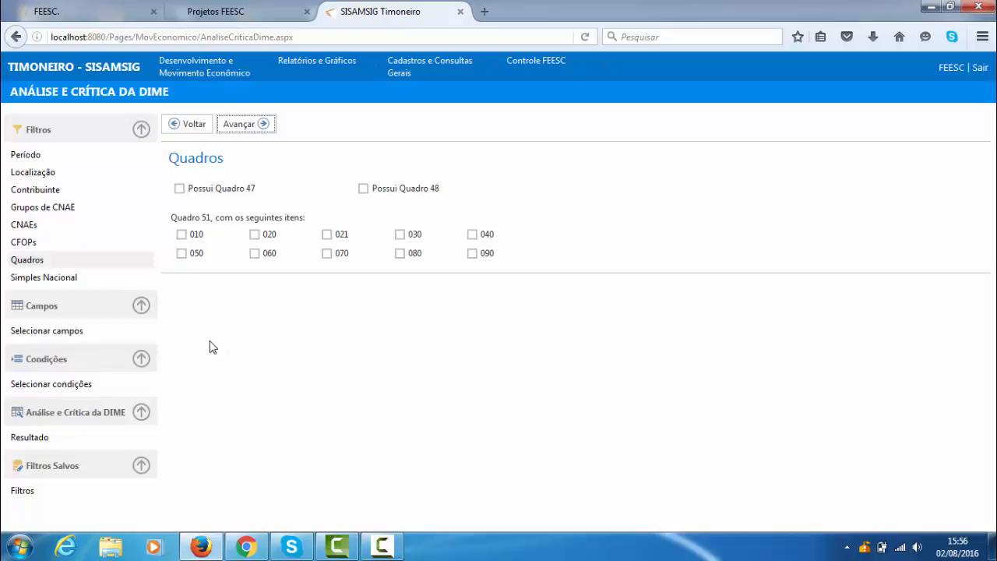
pyautogui.click(243, 134)
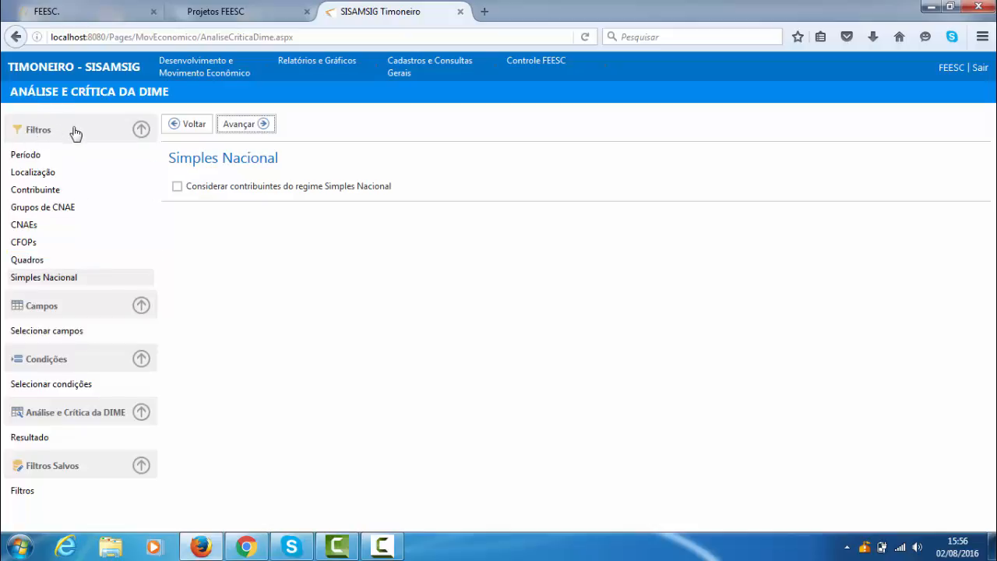
pyautogui.click(47, 332)
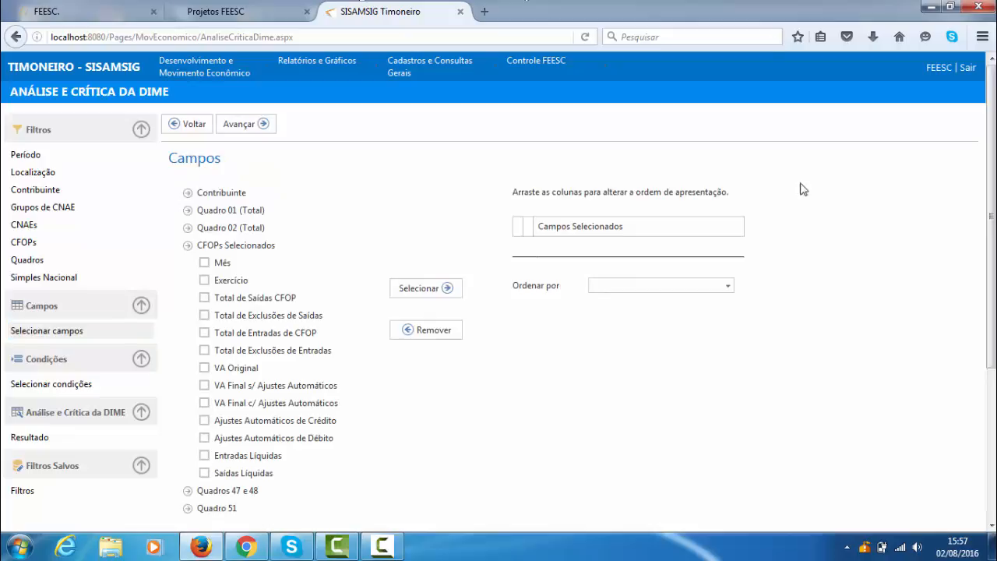
# - Expand Contribuinte and its Contador group, and tick the fields CNPJ, Razão Social, Contador and E-mail
pyautogui.scroll(-4, 296, 249)
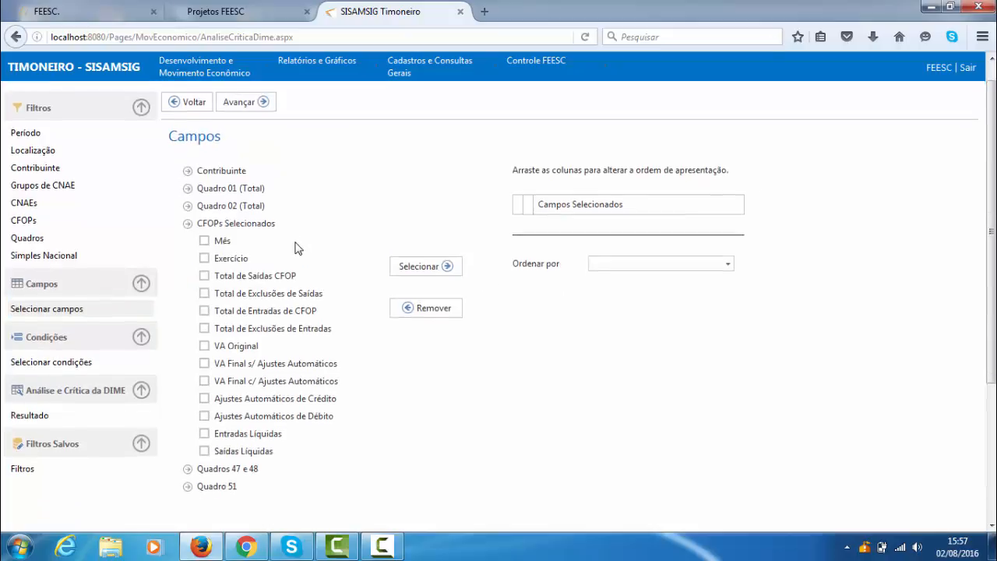
pyautogui.scroll(4, 326, 242)
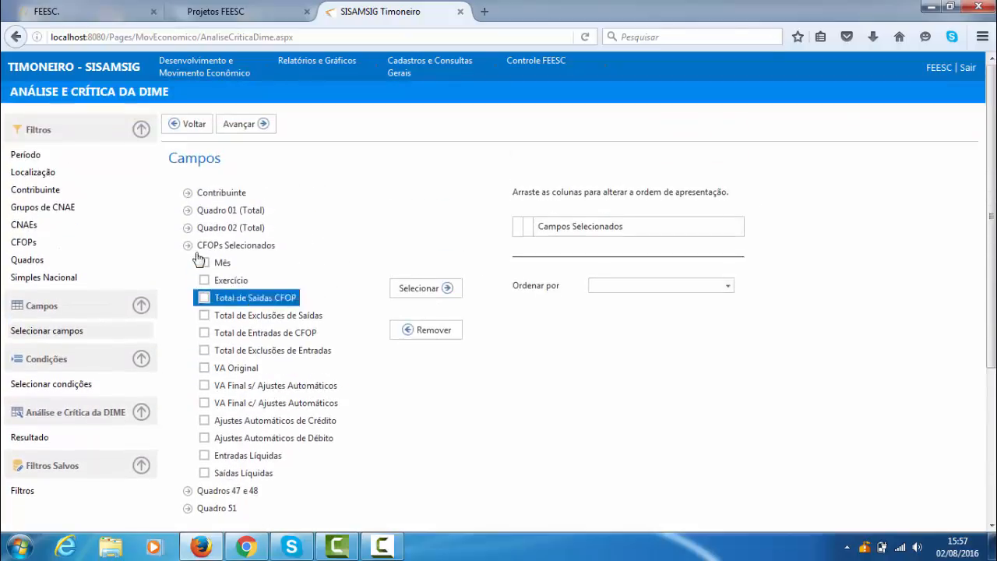
pyautogui.scroll(-2, 280, 311)
pyautogui.scroll(2, 257, 366)
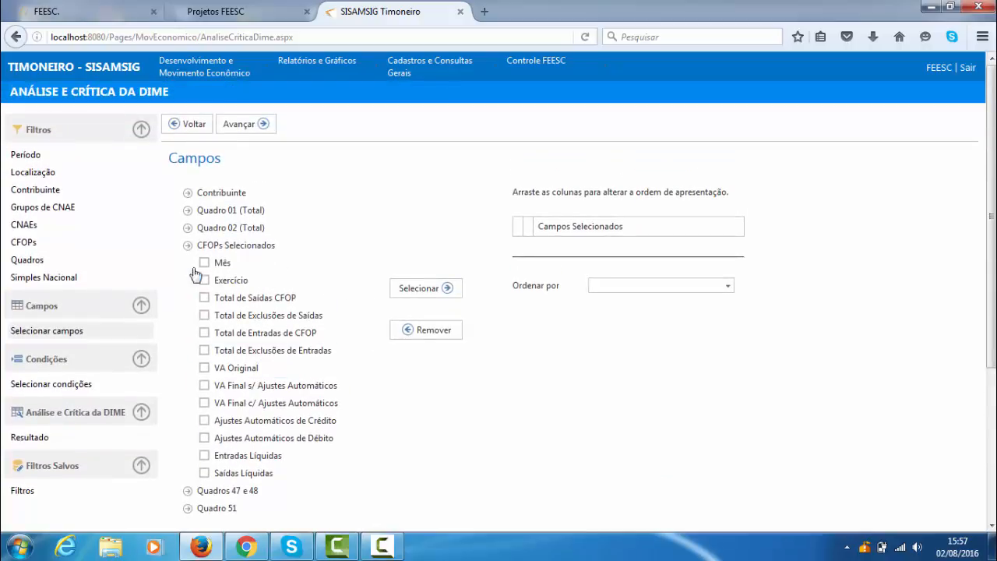
pyautogui.click(188, 193)
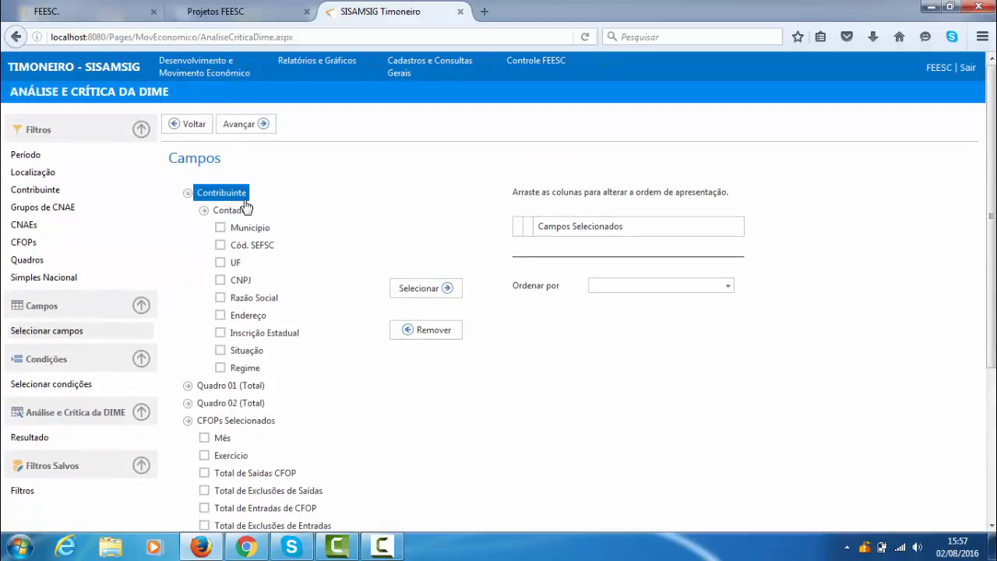
pyautogui.click(204, 212)
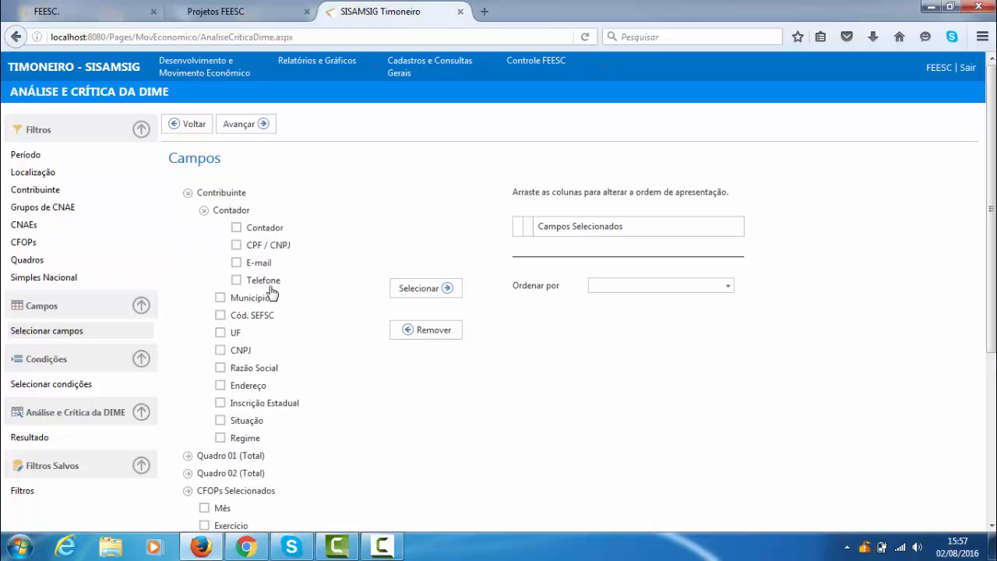
pyautogui.click(262, 246)
pyautogui.click(220, 351)
pyautogui.click(222, 368)
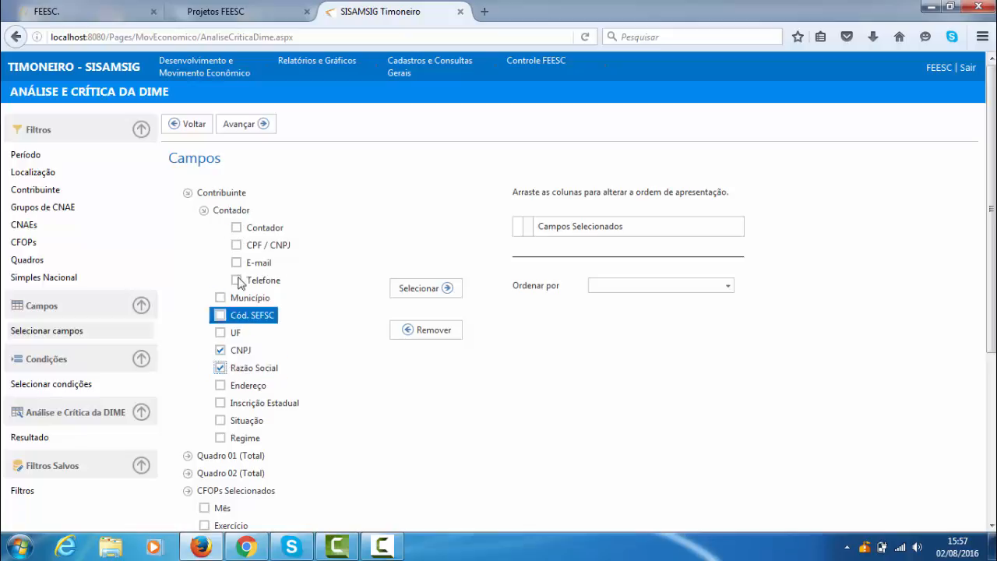
pyautogui.click(238, 227)
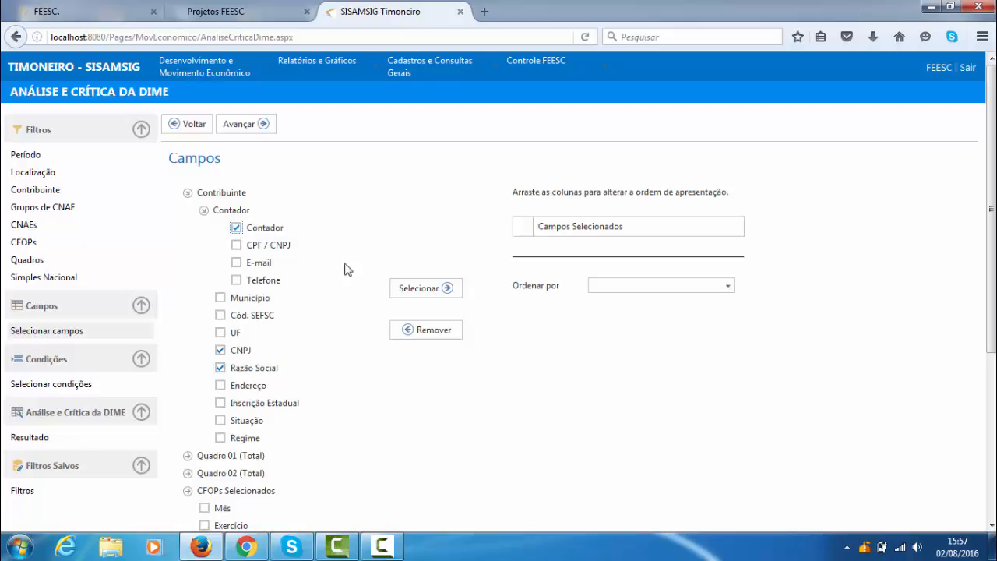
pyautogui.click(236, 262)
# - Expand Quadro 01 (Total) to view its available fields, and collapse it again
pyautogui.scroll(-3, 360, 345)
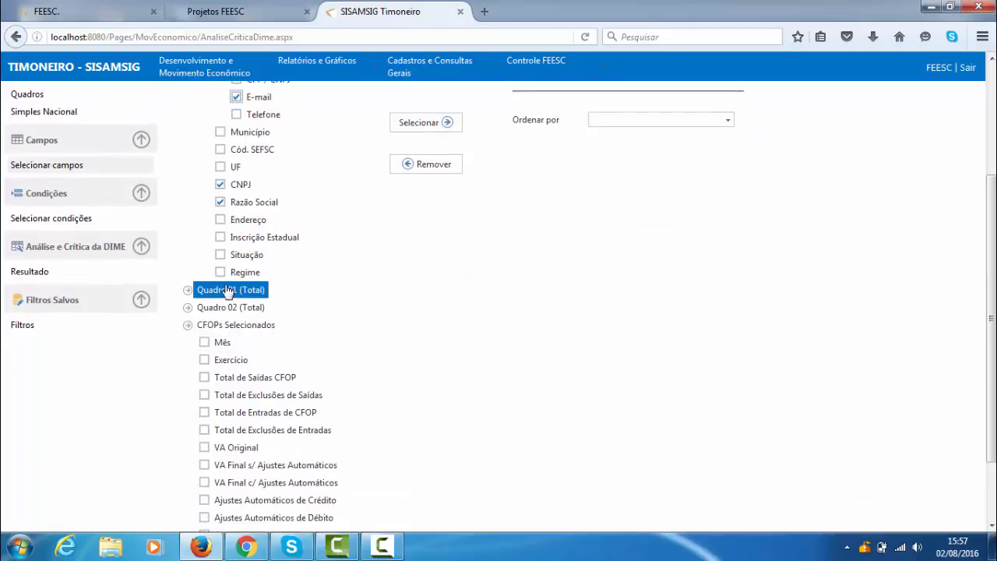
pyautogui.scroll(2, 226, 291)
pyautogui.scroll(-2, 225, 291)
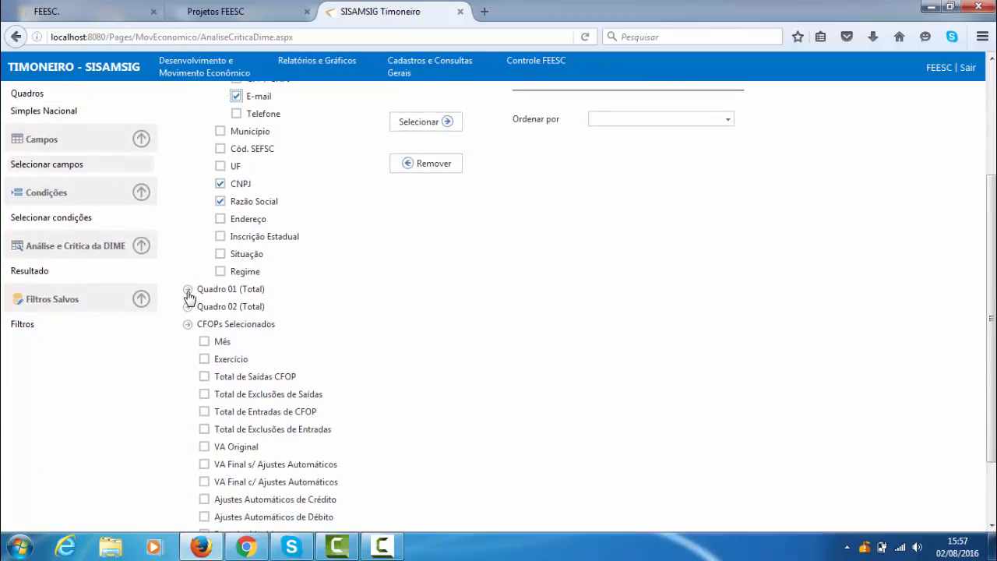
pyautogui.click(188, 290)
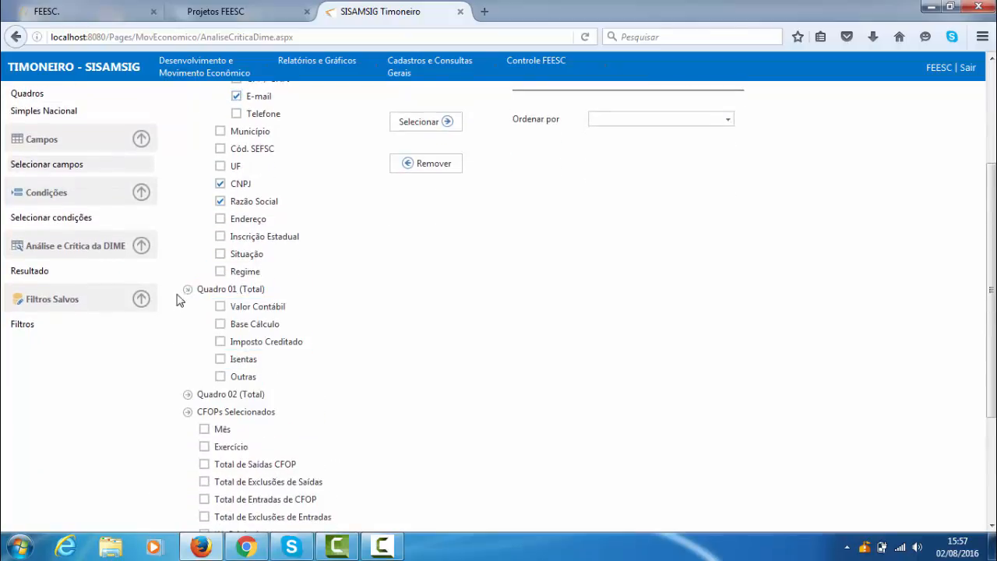
pyautogui.click(188, 292)
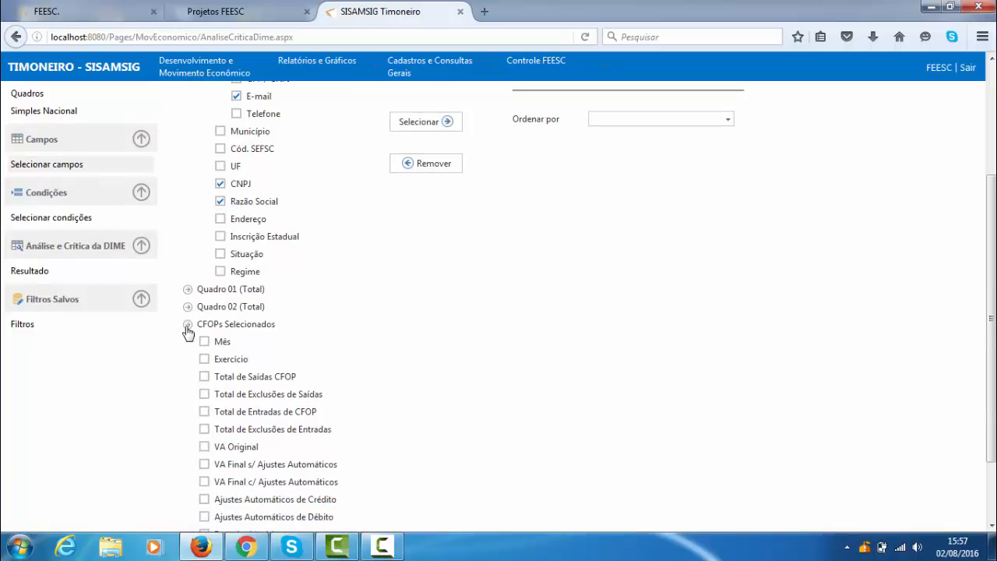
# - Expand CFOPs Selecionados in the field tree and tick Valor Contábil
pyautogui.click(198, 325)
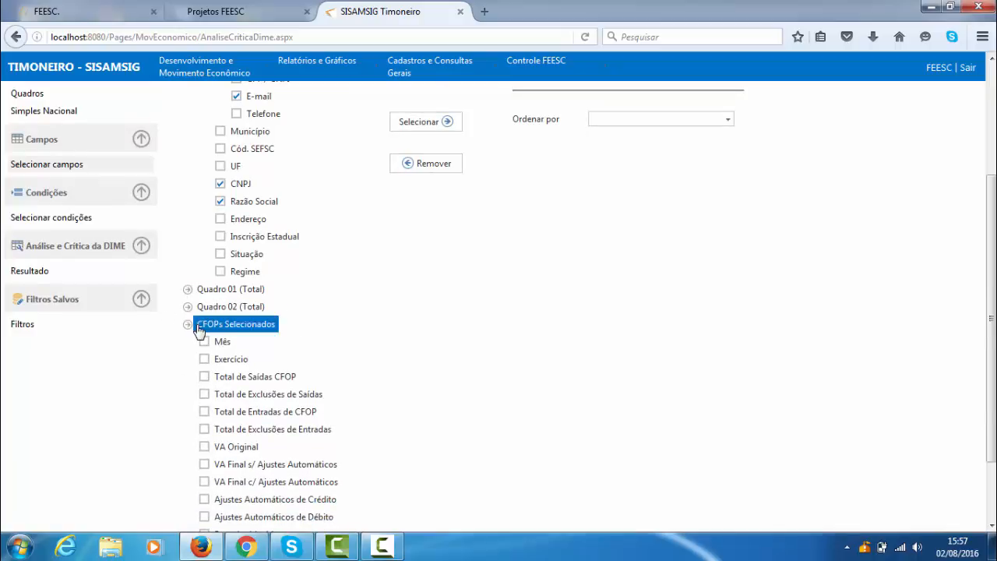
pyautogui.scroll(4, 195, 327)
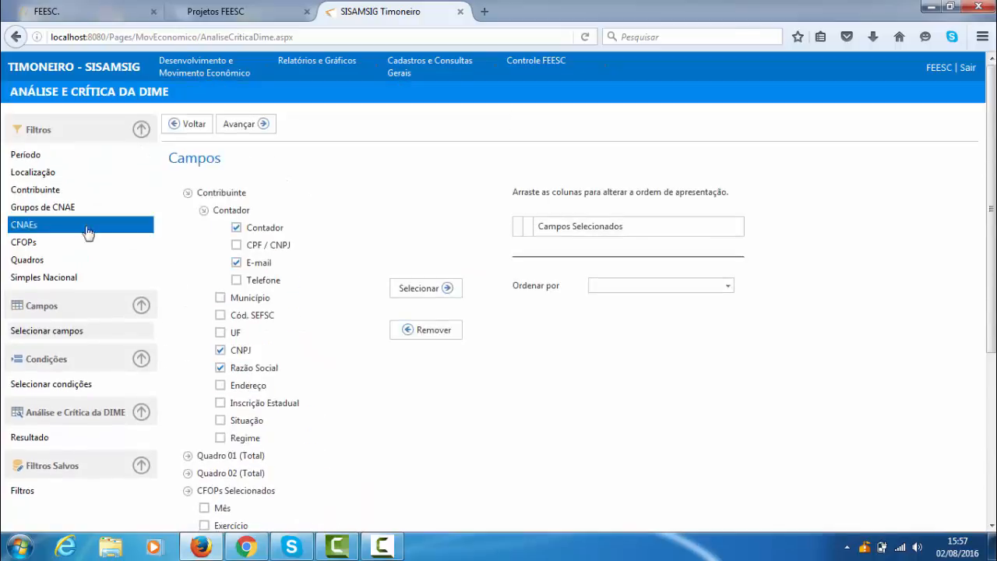
pyautogui.scroll(-1, 322, 268)
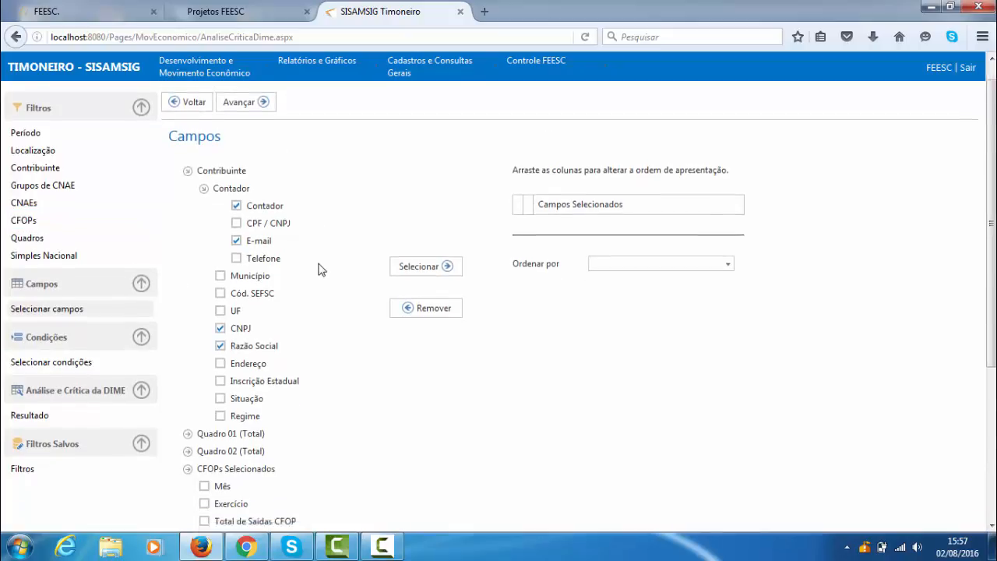
pyautogui.scroll(-3, 321, 269)
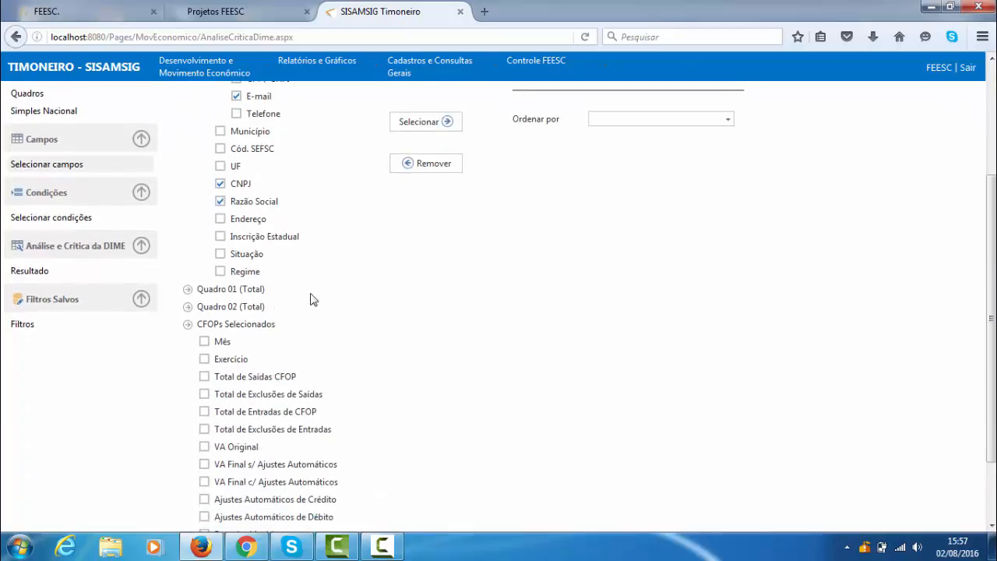
pyautogui.click(188, 327)
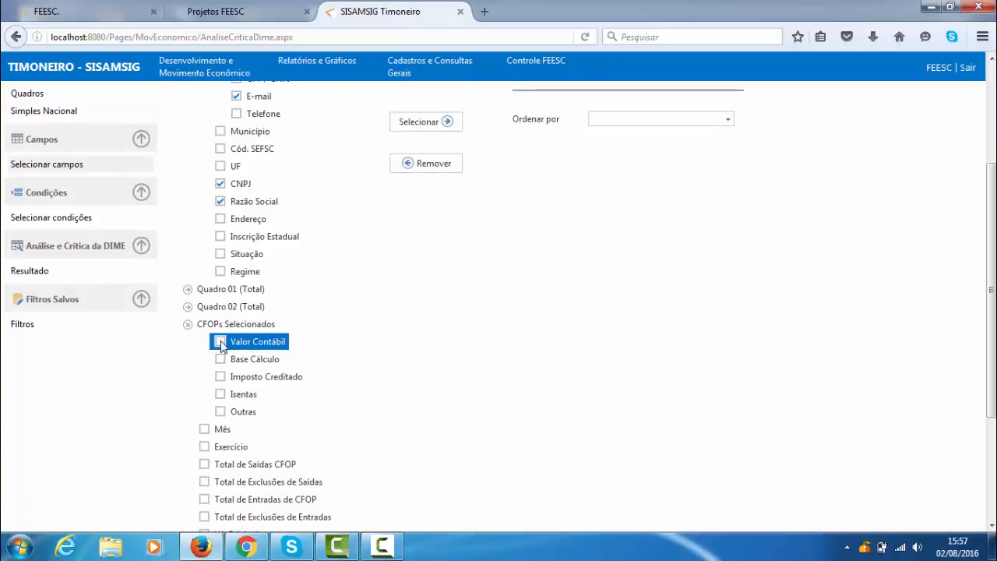
pyautogui.click(221, 343)
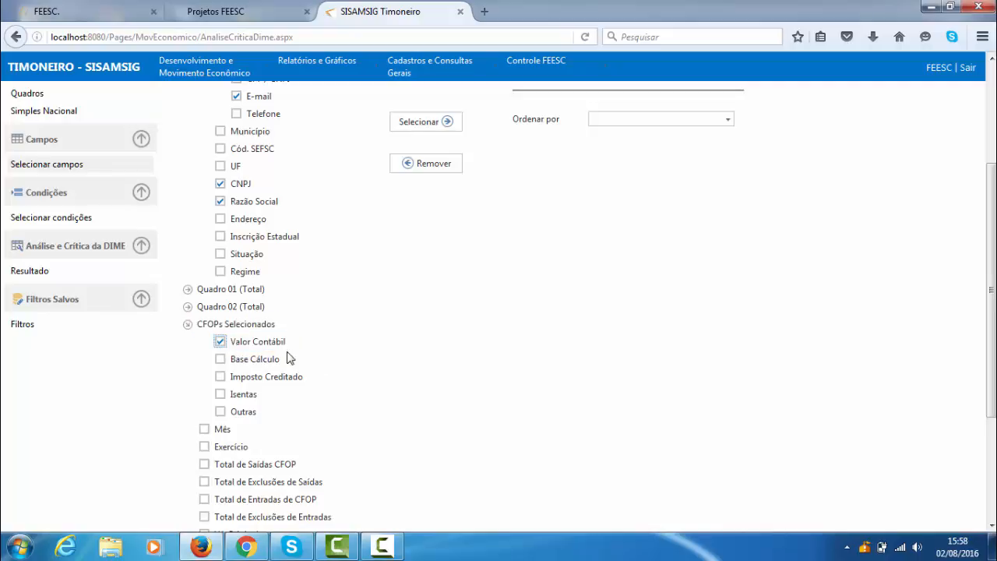
# - Collapse the CFOPs Selecionados subfields and tick the VA Original field
pyautogui.scroll(-2, 287, 357)
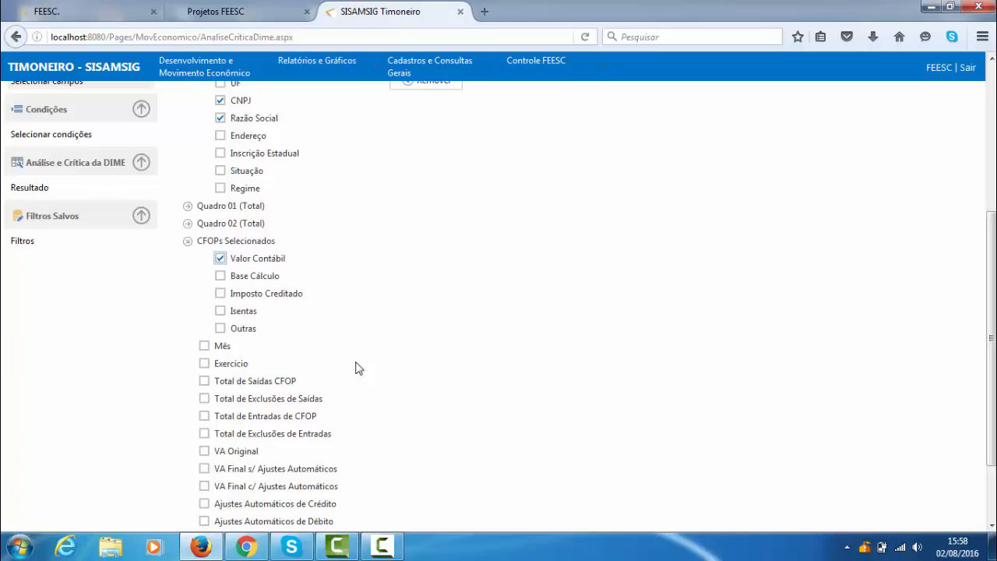
pyautogui.scroll(-2, 355, 368)
pyautogui.scroll(2, 204, 336)
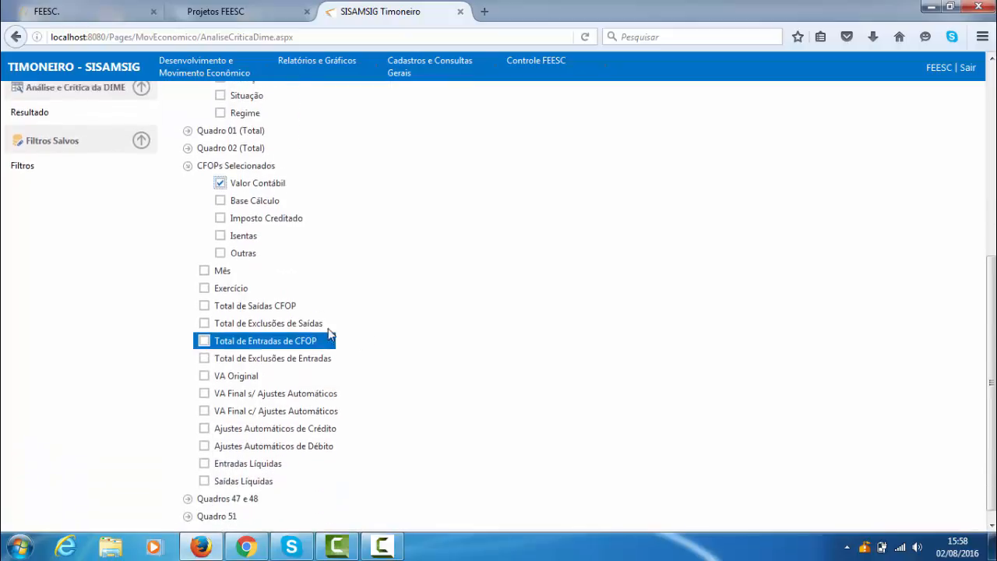
pyautogui.click(189, 241)
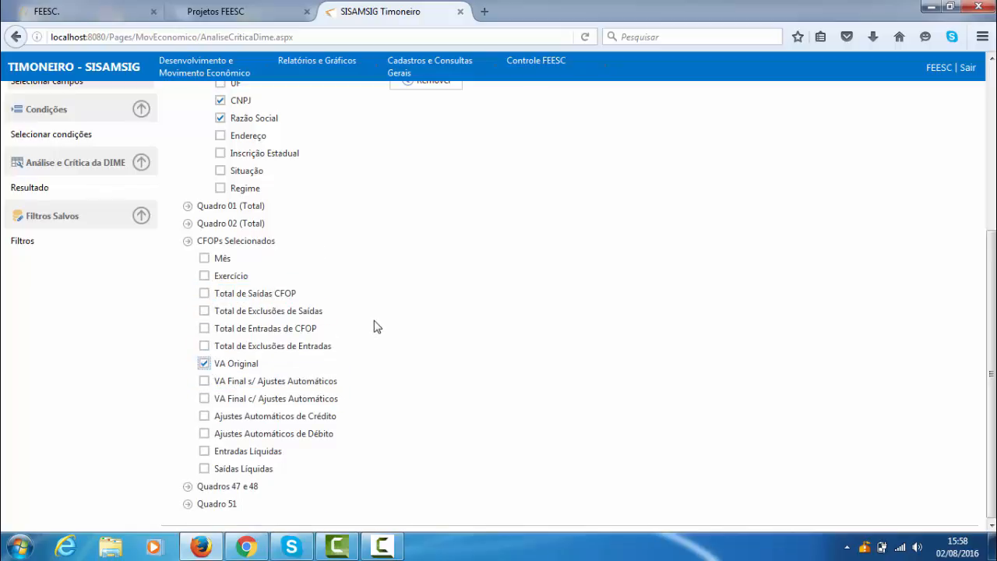
# - Expand Quadros 47 e 48 and Quadro 51, and review the available fields across the whole Campos tree
pyautogui.scroll(5, 347, 335)
pyautogui.scroll(-5, 351, 338)
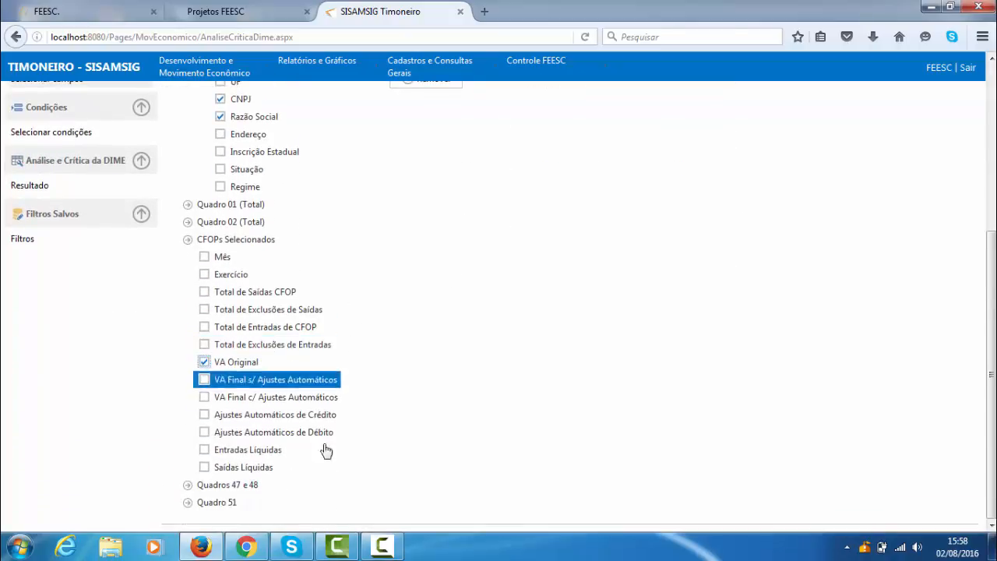
pyautogui.click(188, 486)
pyautogui.scroll(-1, 188, 489)
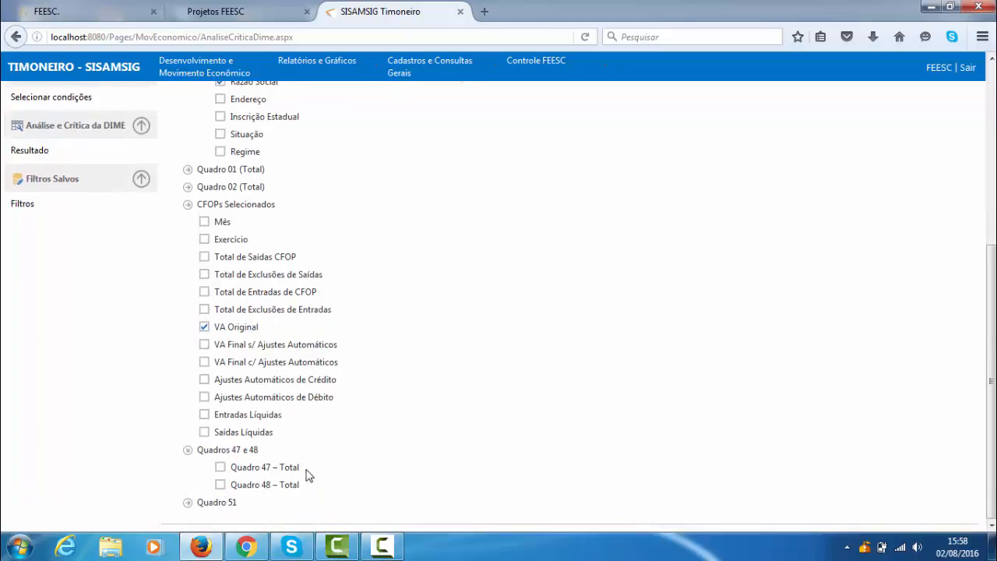
pyautogui.click(188, 503)
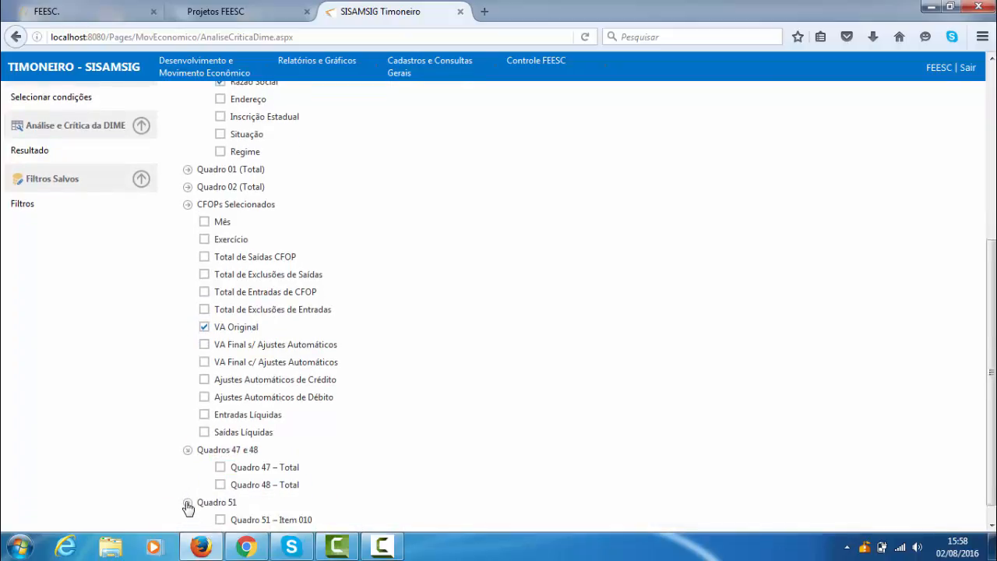
pyautogui.scroll(-4, 249, 473)
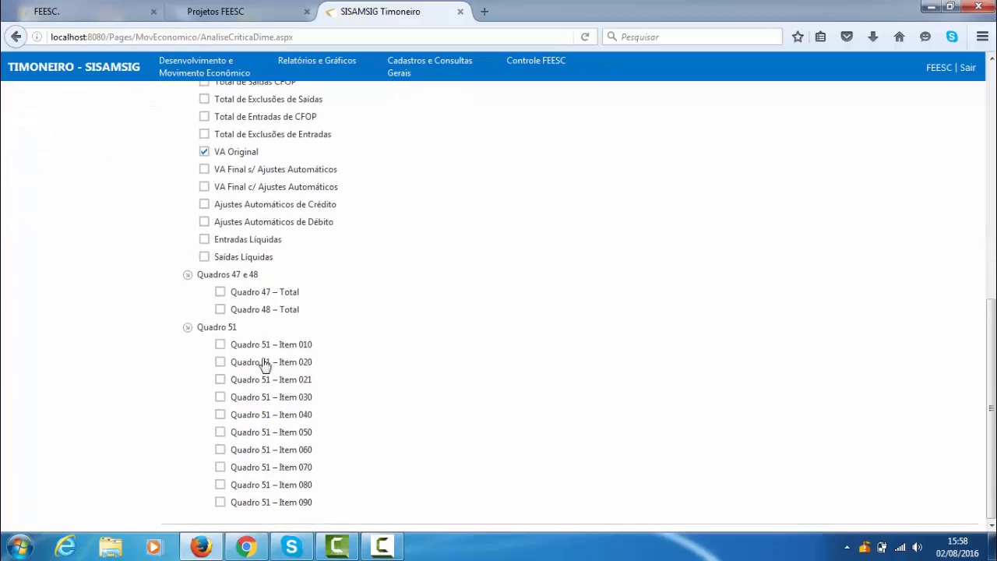
pyautogui.scroll(10, 252, 518)
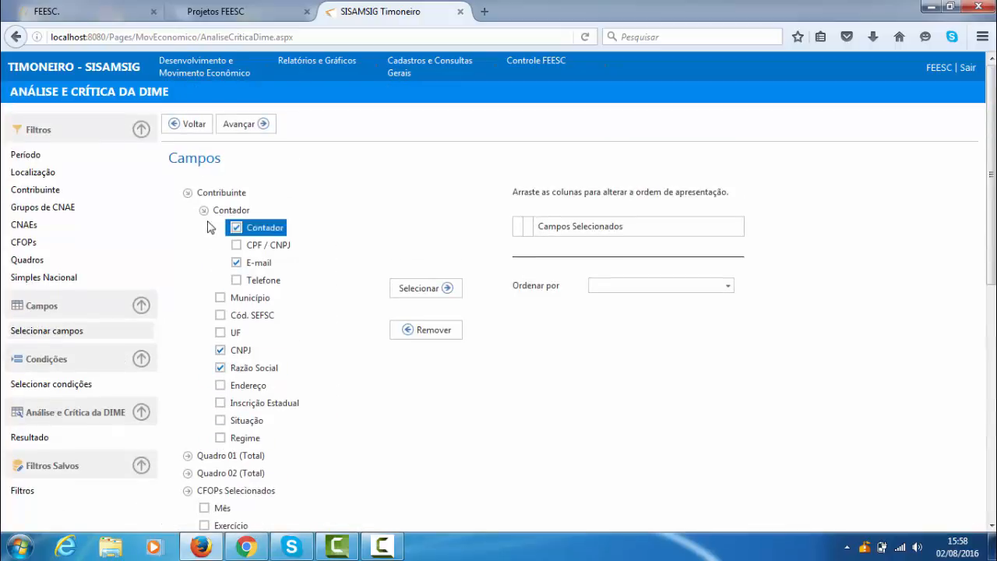
pyautogui.scroll(-2, 293, 269)
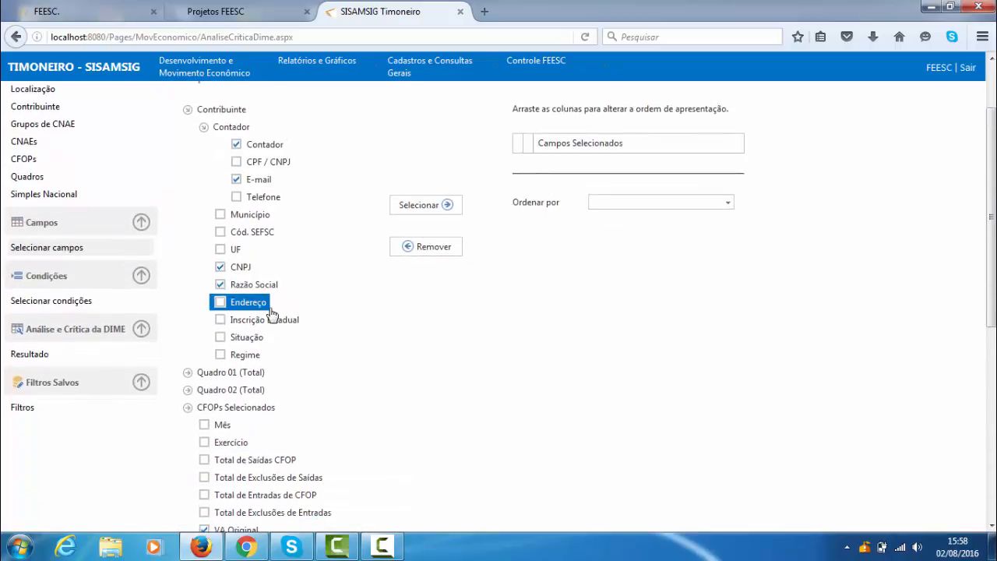
pyautogui.scroll(-4, 374, 280)
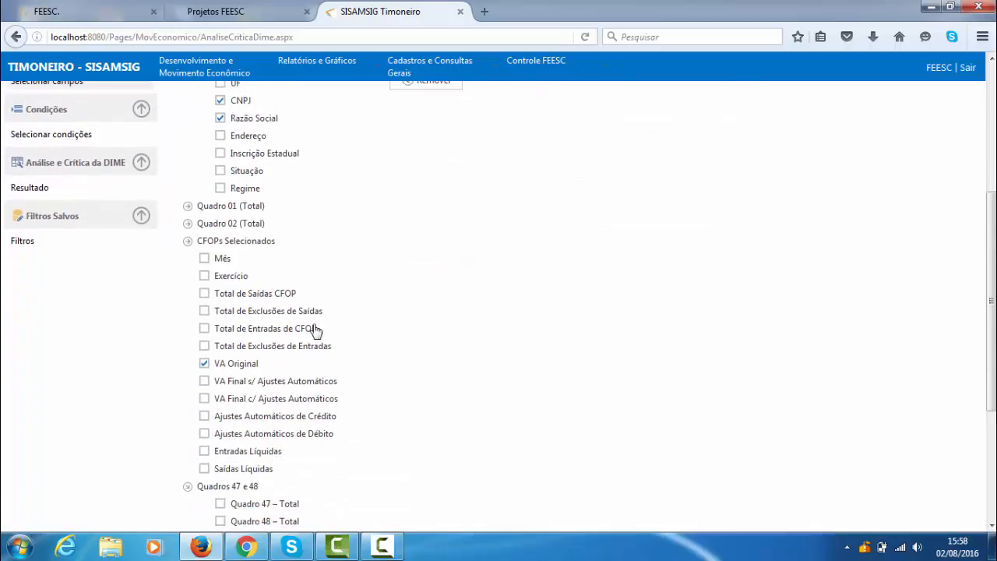
pyautogui.scroll(-5, 385, 265)
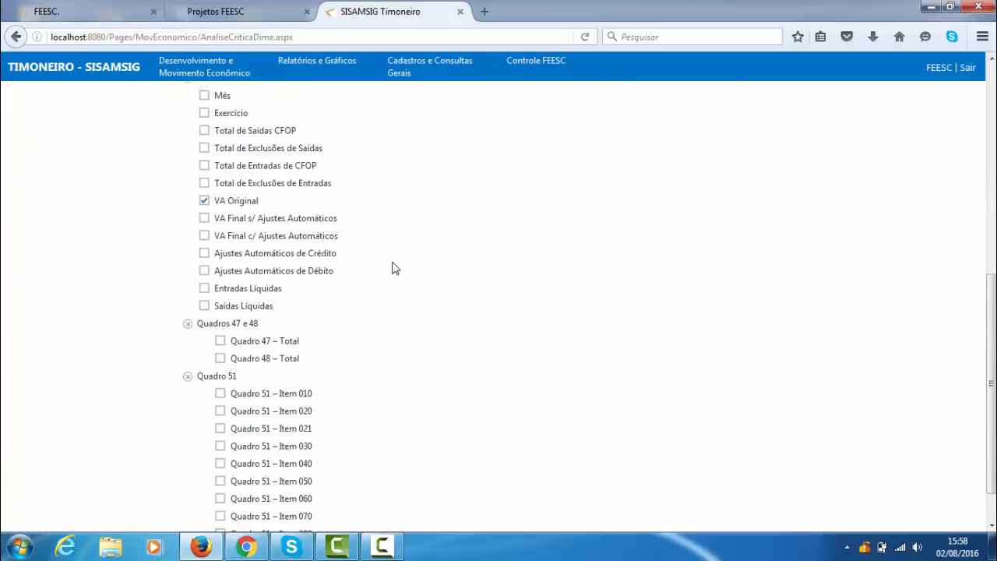
# - Add the ticked fields to Campos Selecionados and order the results by VA Original
pyautogui.scroll(11, 327, 234)
pyautogui.click(448, 288)
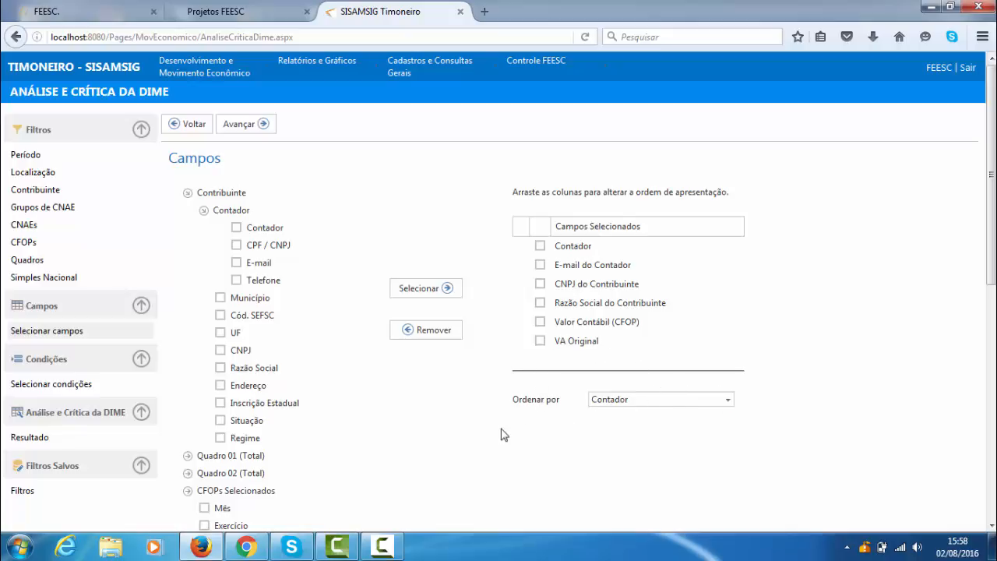
pyautogui.click(727, 399)
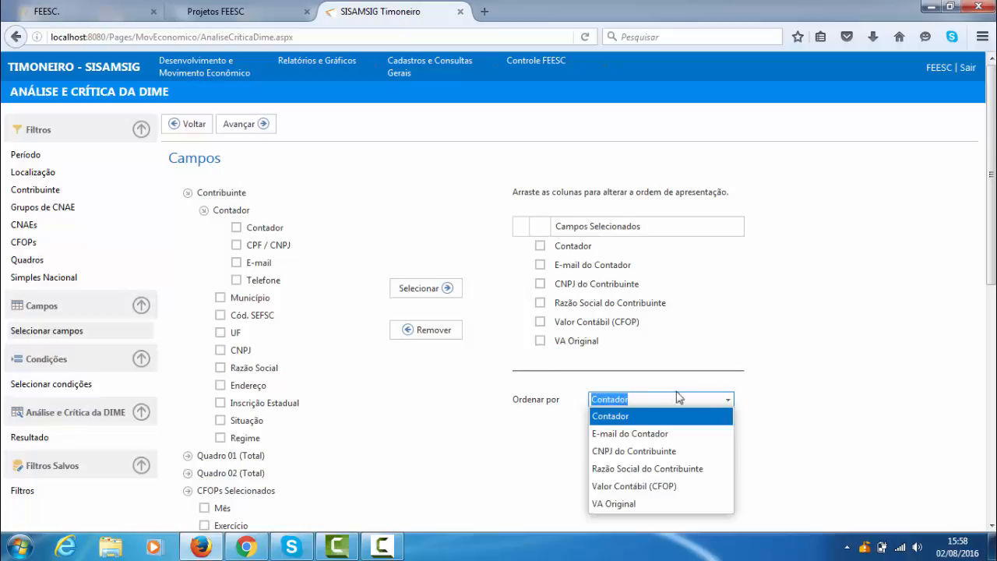
pyautogui.click(628, 505)
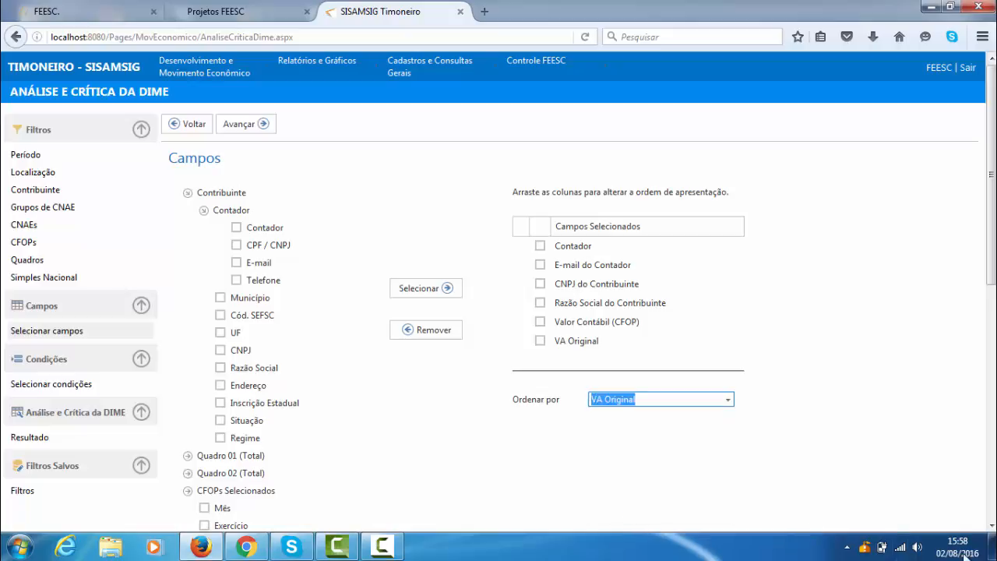
pyautogui.click(822, 399)
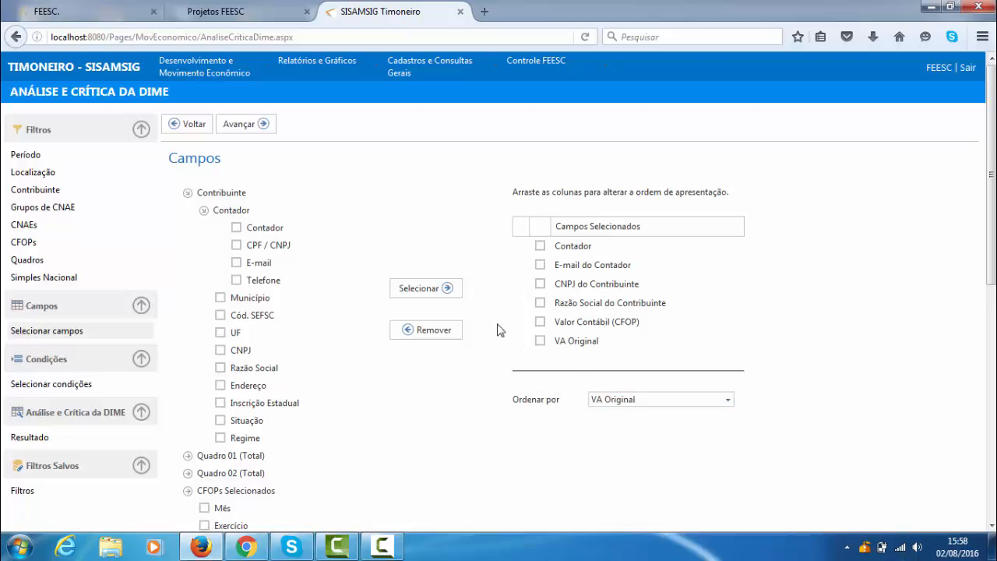
# - Advance to Condições and add a condition on the VA Original field under Quadro 02
pyautogui.scroll(-2, 499, 327)
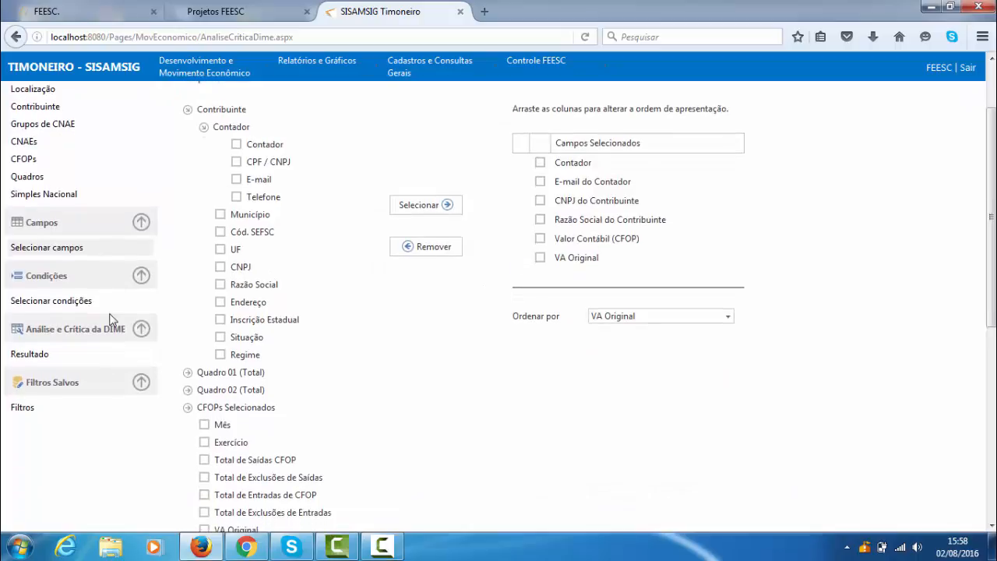
pyautogui.scroll(3, 366, 307)
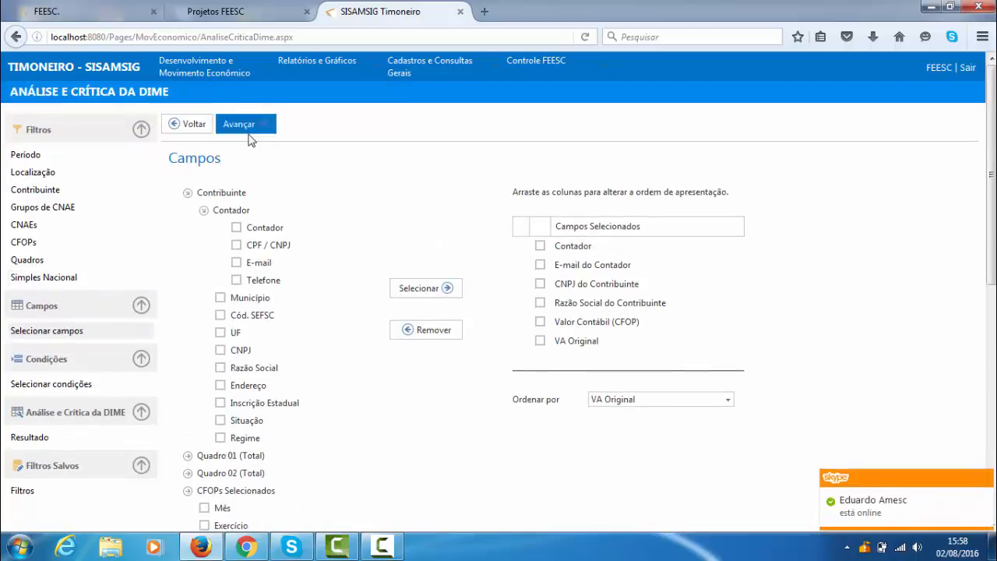
pyautogui.click(248, 126)
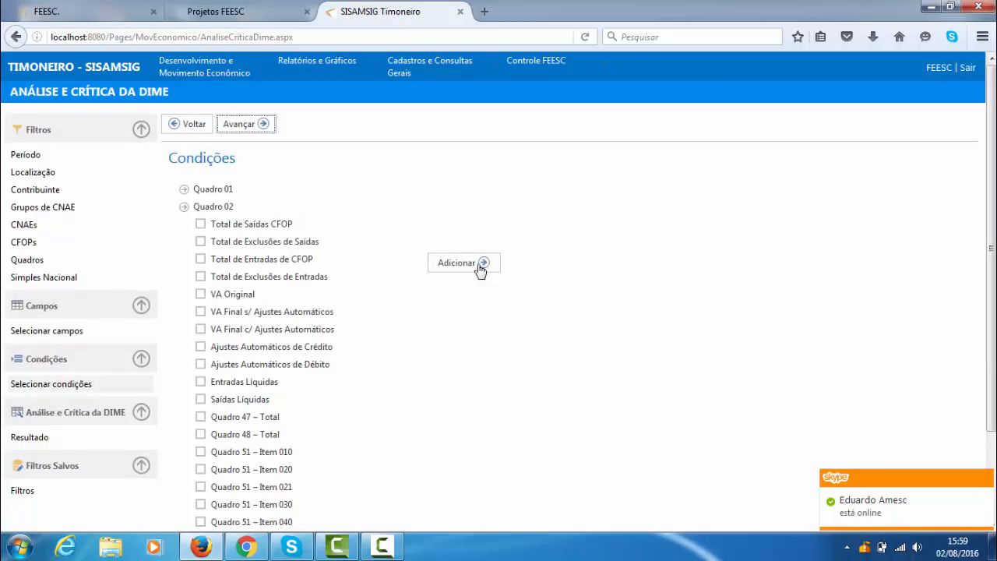
pyautogui.scroll(-2, 496, 285)
pyautogui.scroll(-1, 496, 287)
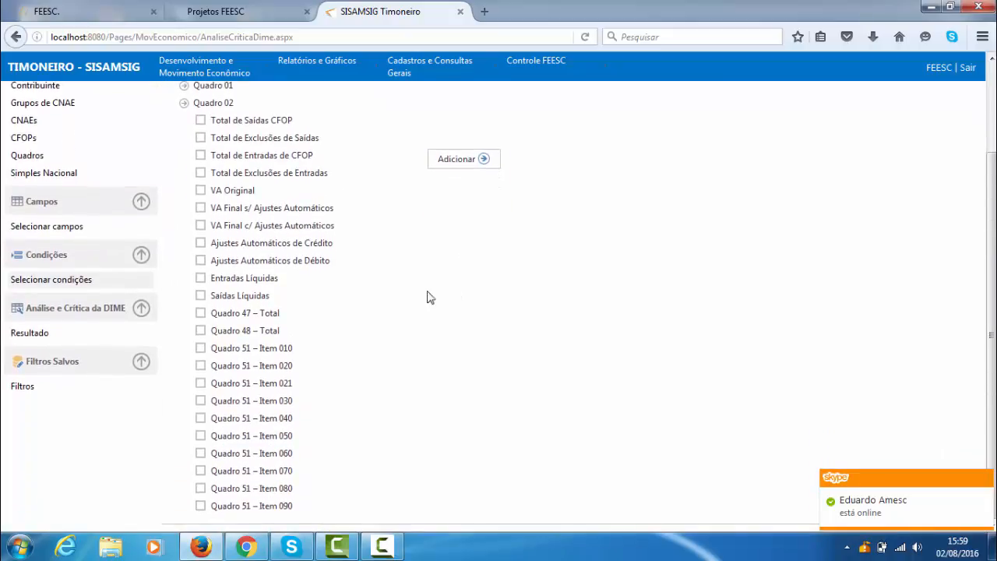
pyautogui.scroll(2, 433, 298)
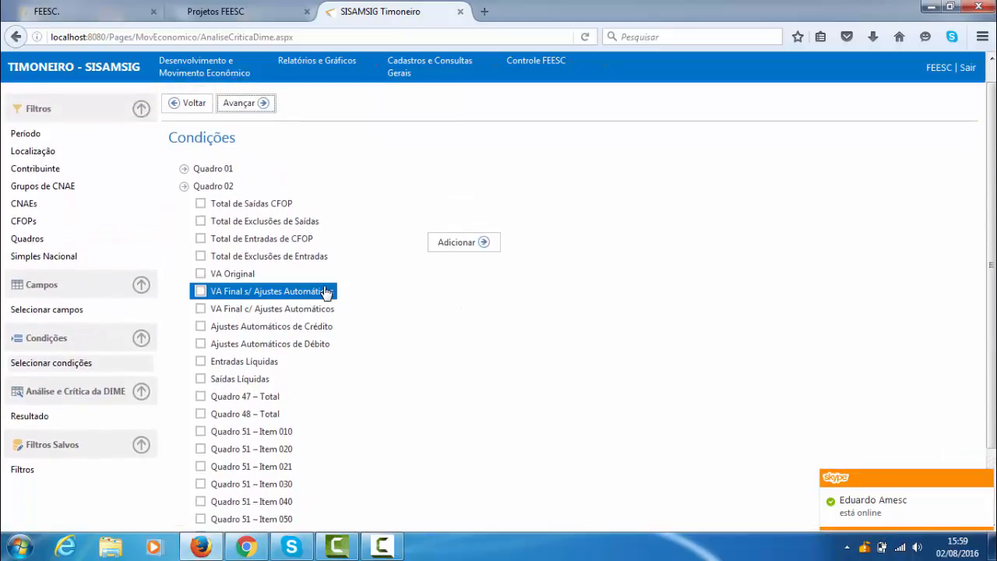
pyautogui.click(200, 274)
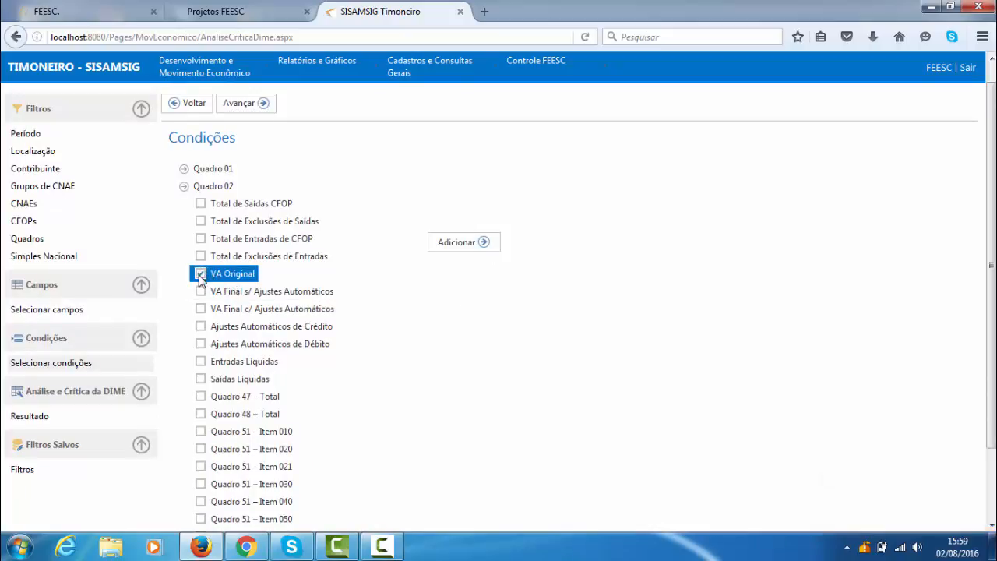
pyautogui.click(491, 245)
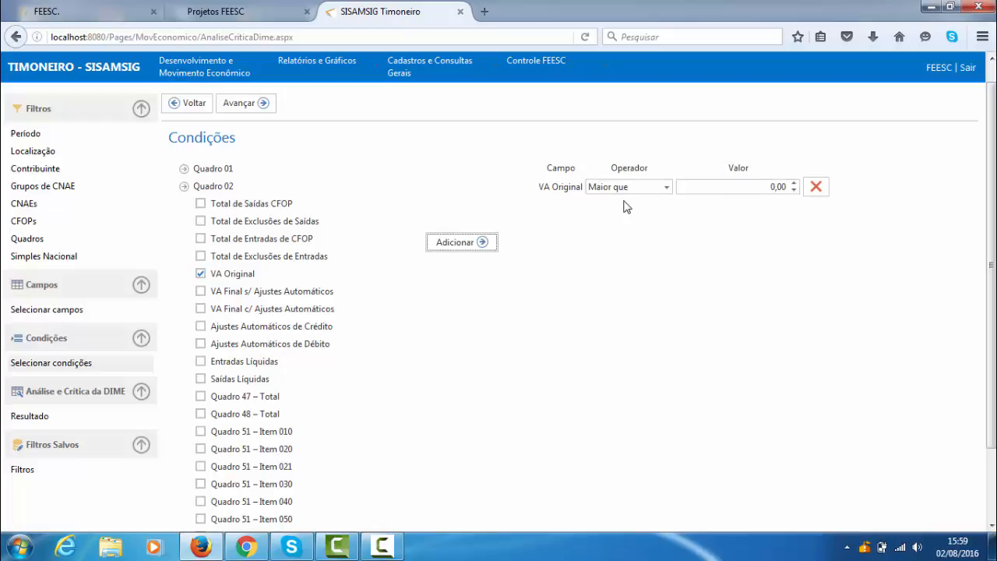
# - Examine the value and operator options of the VA Original condition and expand the fields of Quadro 01
pyautogui.click(771, 187)
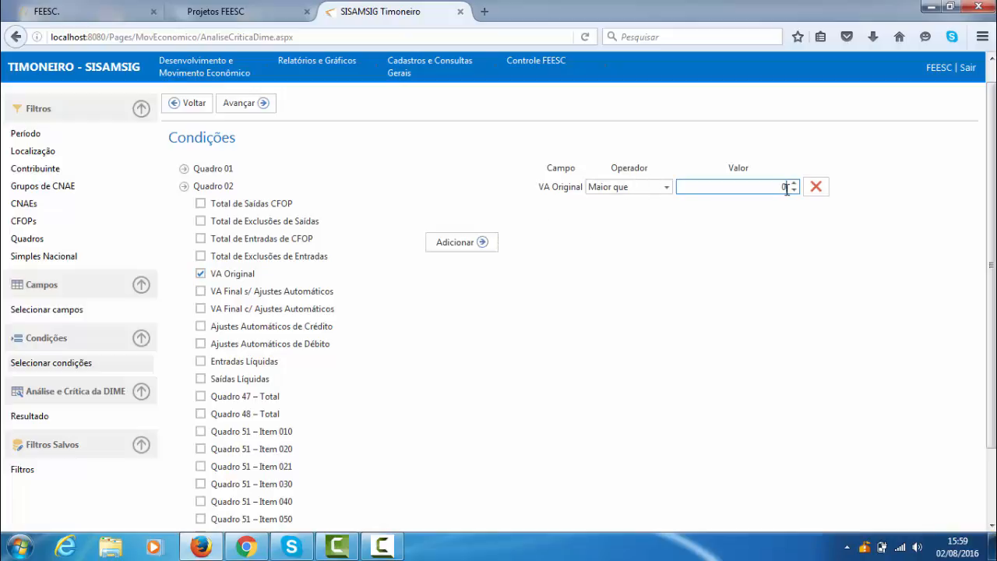
pyautogui.click(666, 189)
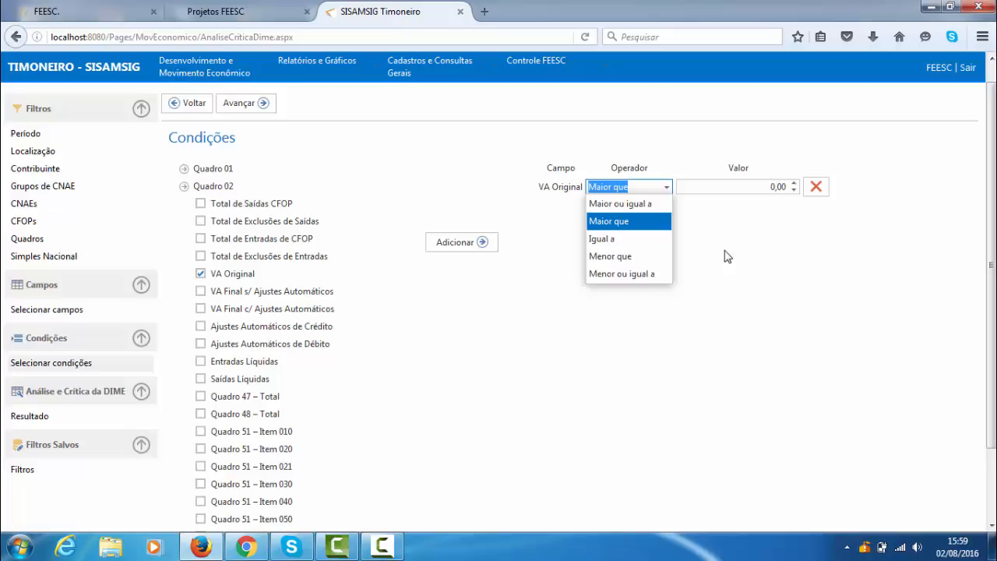
pyautogui.click(185, 169)
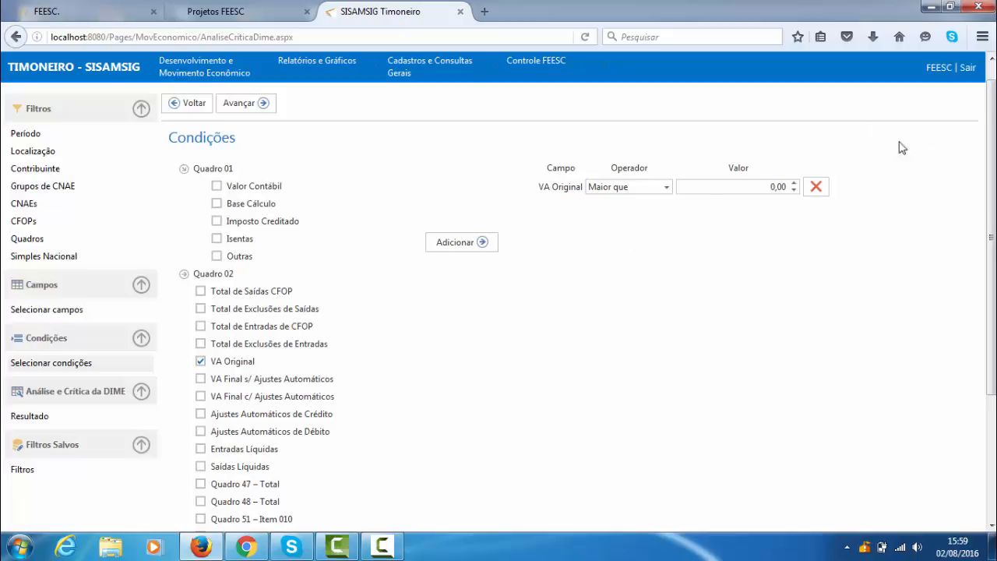
# - Remove the VA Original condition and go to the Resultado page of the analysis
pyautogui.click(815, 188)
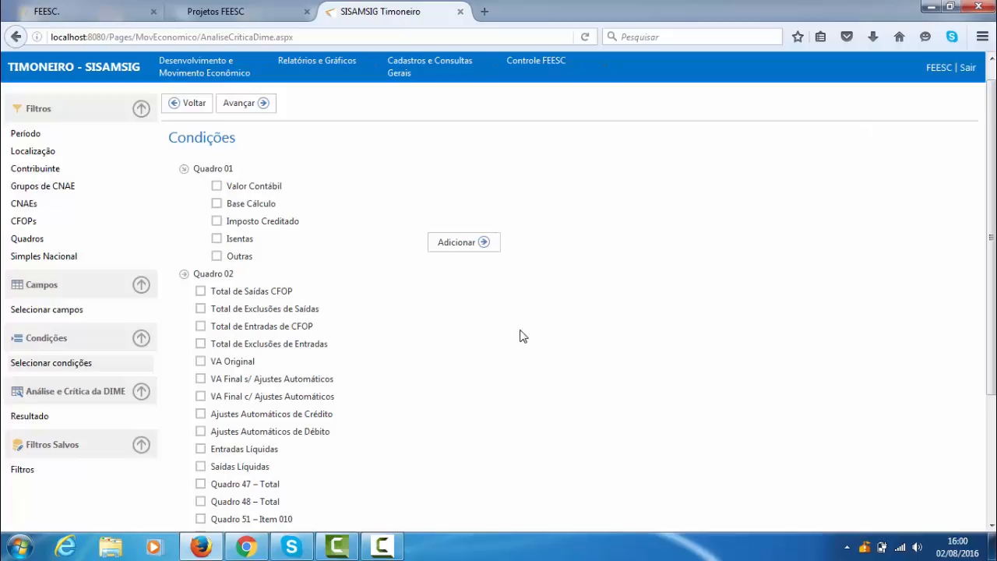
pyautogui.scroll(-2, 496, 319)
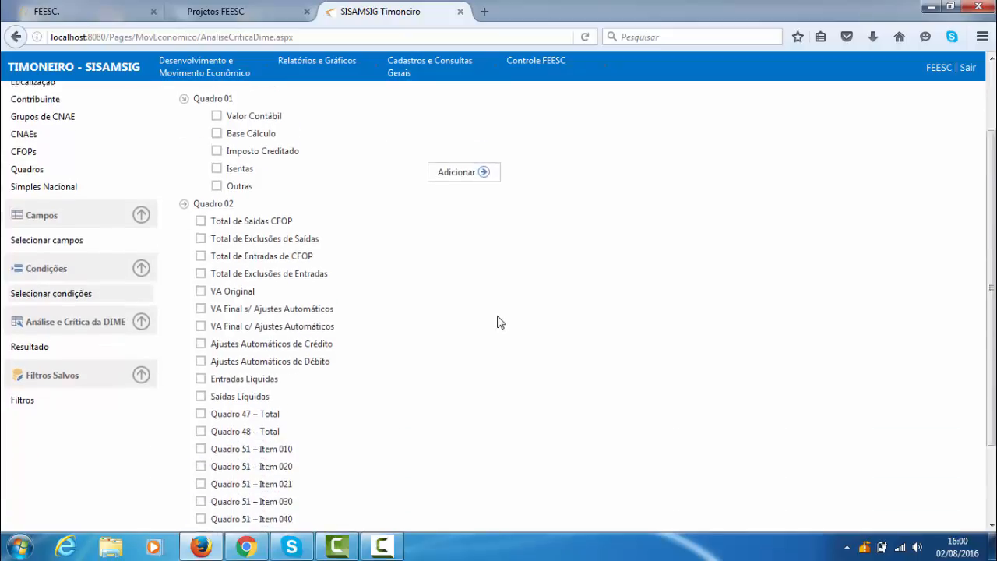
pyautogui.scroll(-2, 500, 322)
pyautogui.click(30, 273)
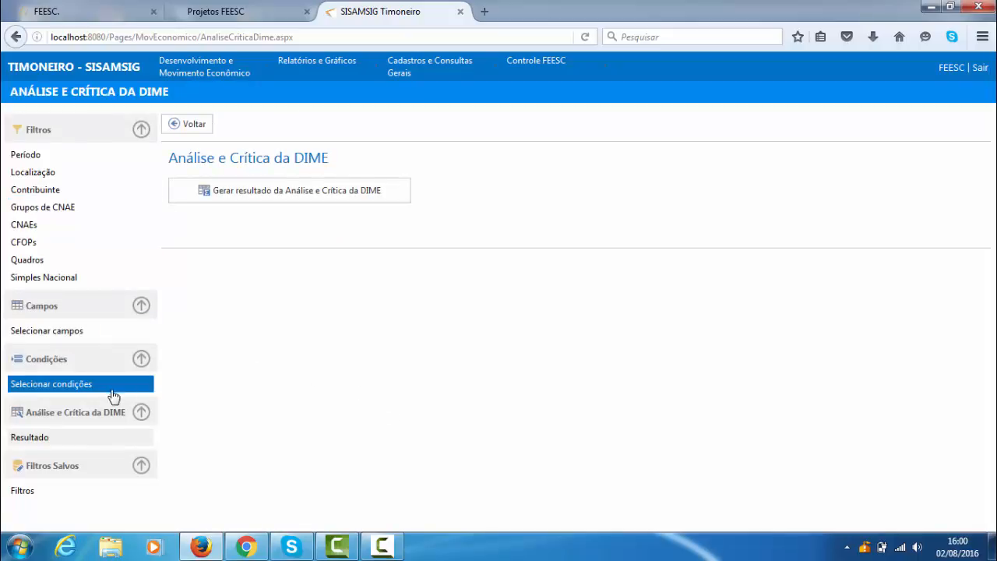
pyautogui.click(69, 437)
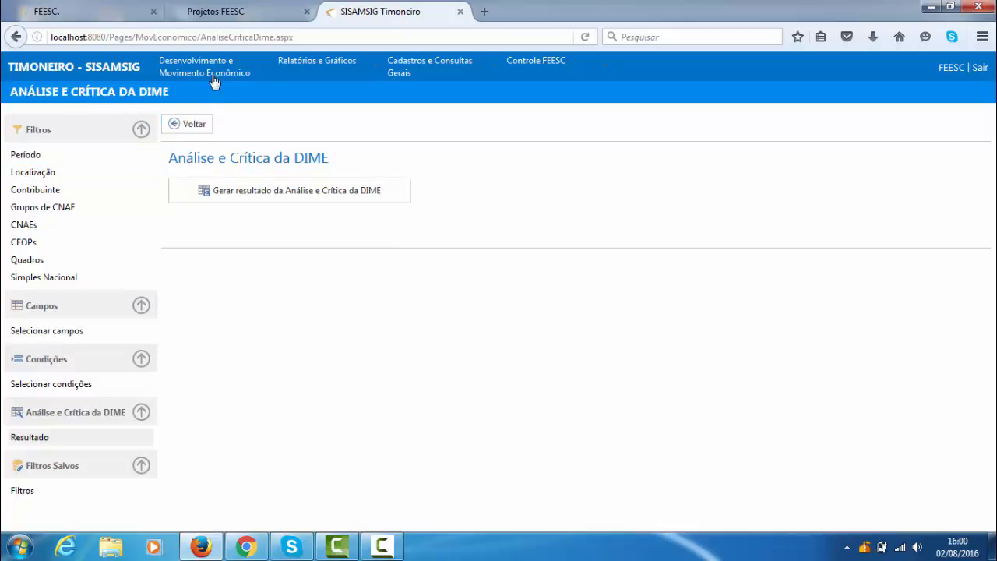
# - Switch to Espelho Municipal and reopen Análise e Crítica da DIME to start a fresh analysis
pyautogui.moveTo(212, 78)
pyautogui.click(209, 118)
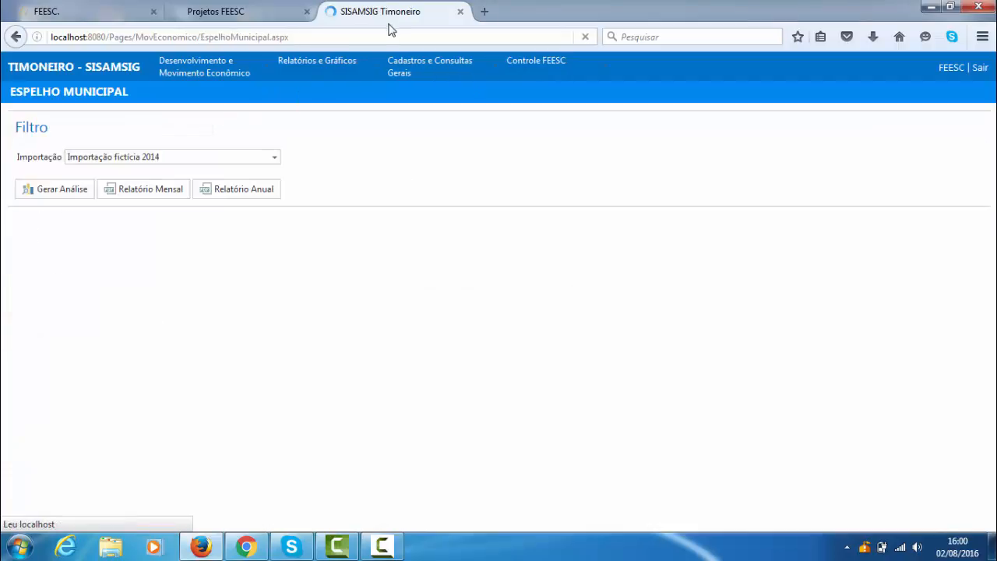
pyautogui.moveTo(226, 70)
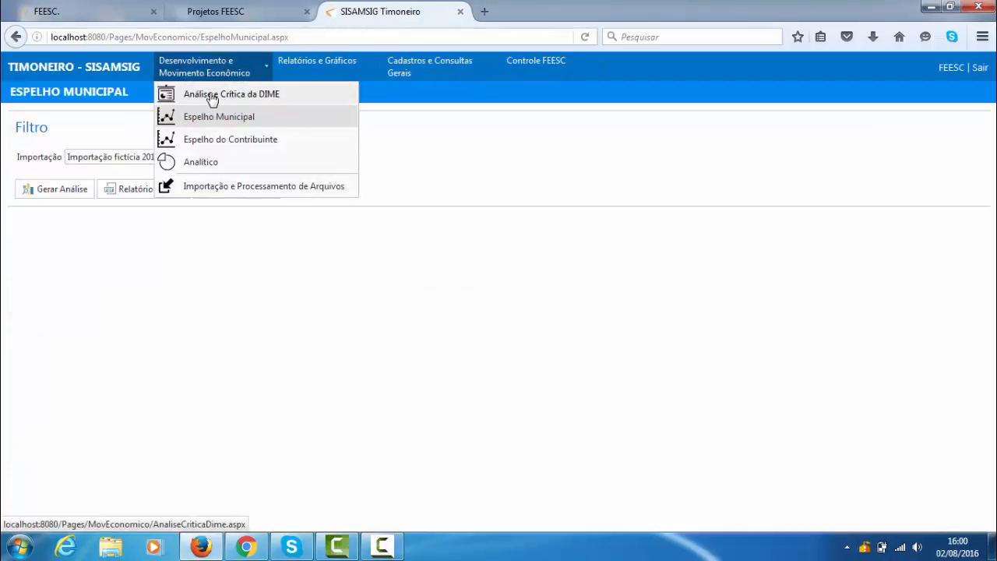
pyautogui.click(224, 102)
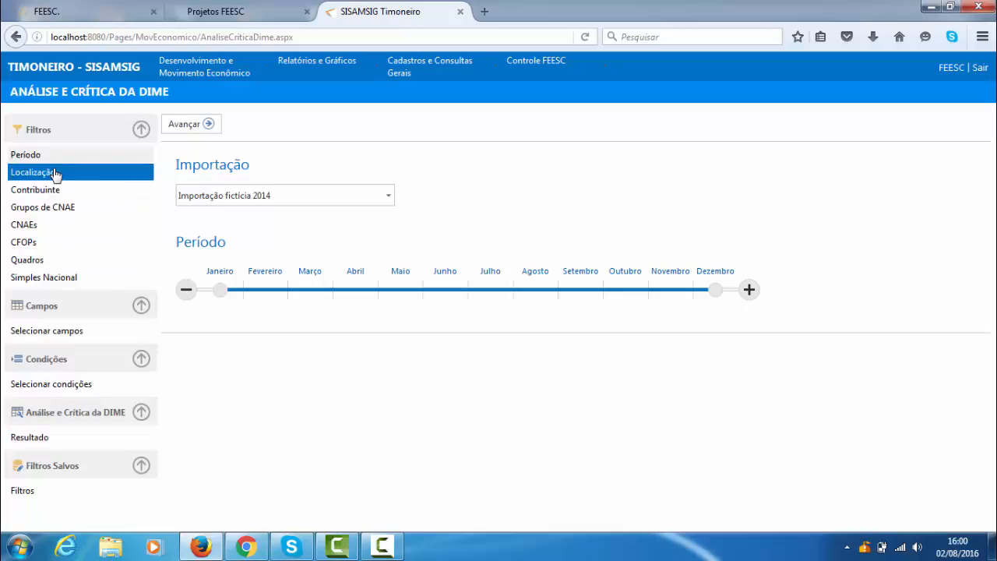
# - In the CFOPs filter, add code 5101 (Venda de Produção do Estabelecimento)
pyautogui.click(31, 225)
pyautogui.click(51, 243)
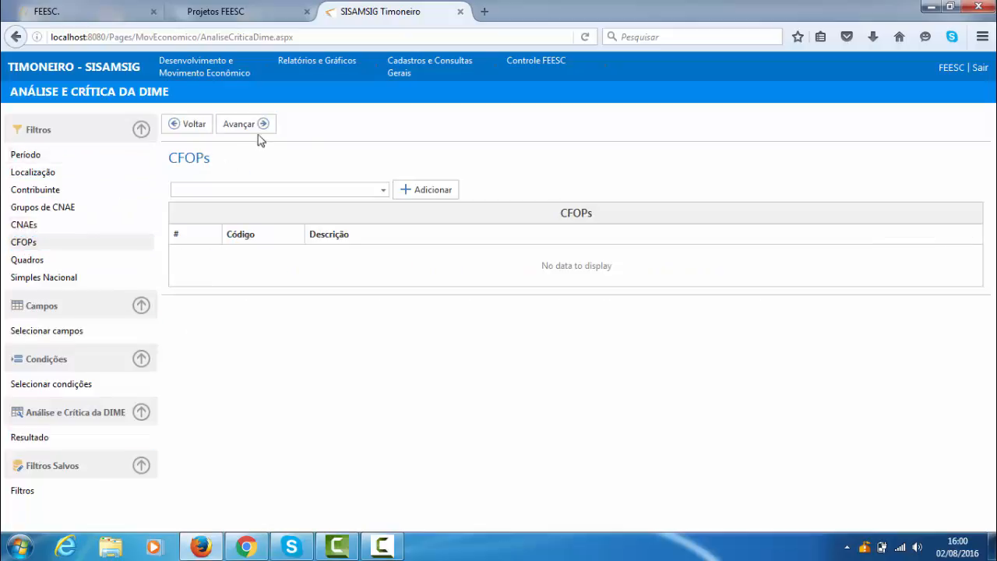
pyautogui.click(258, 190)
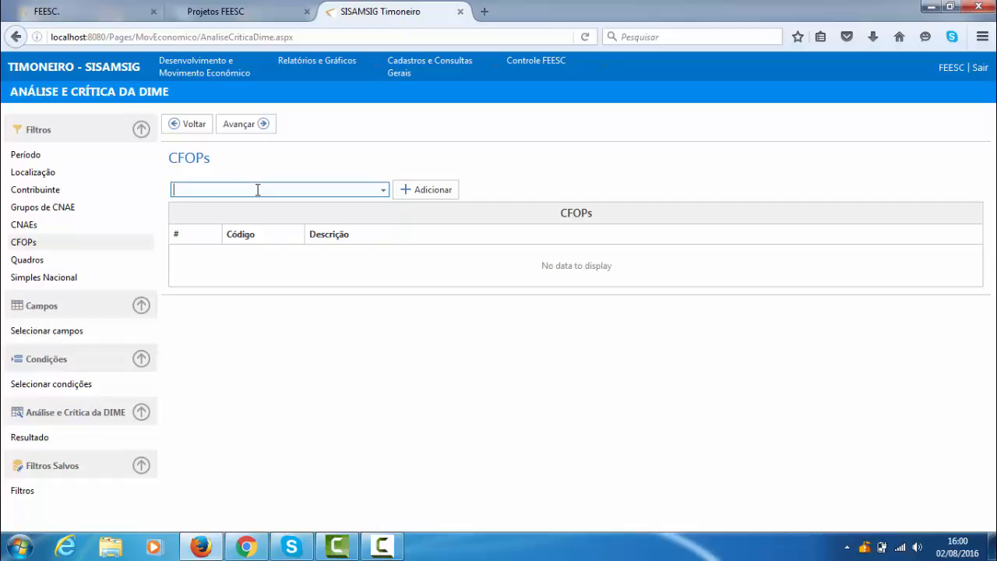
pyautogui.write('5101')
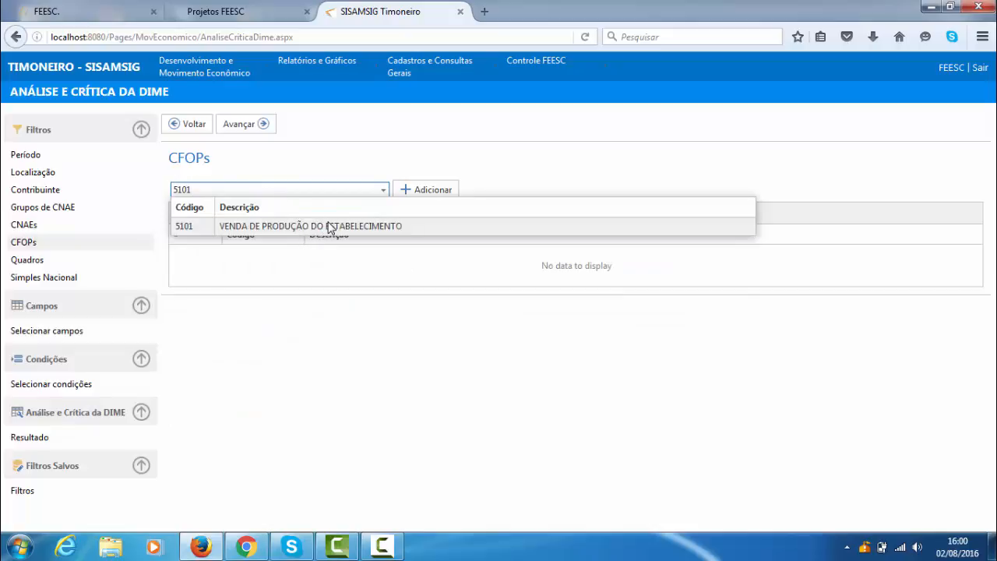
pyautogui.click(361, 232)
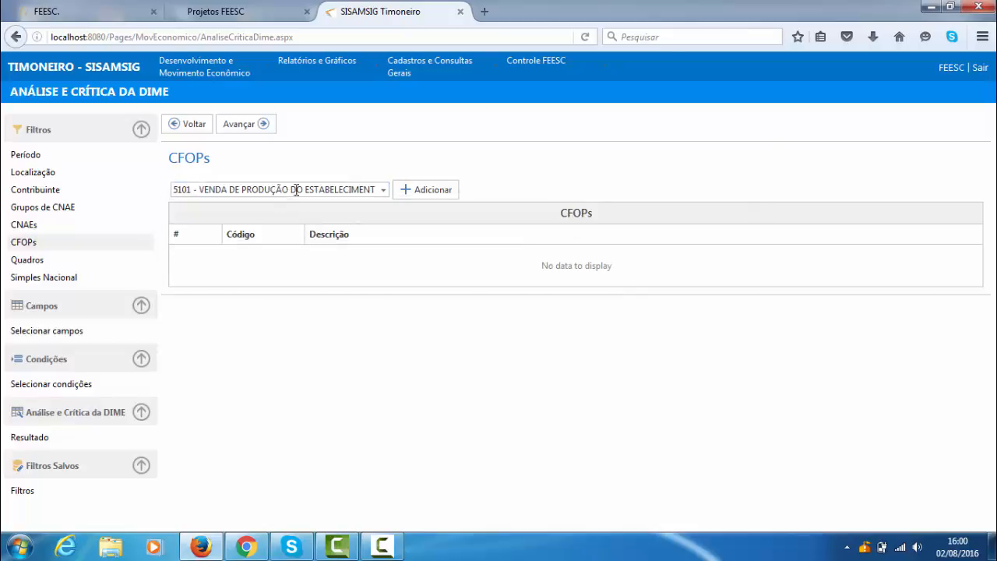
pyautogui.click(409, 195)
# - Add CFOP 1101 (Compra para Industrialização) to the CFOPs filter
pyautogui.click(338, 189)
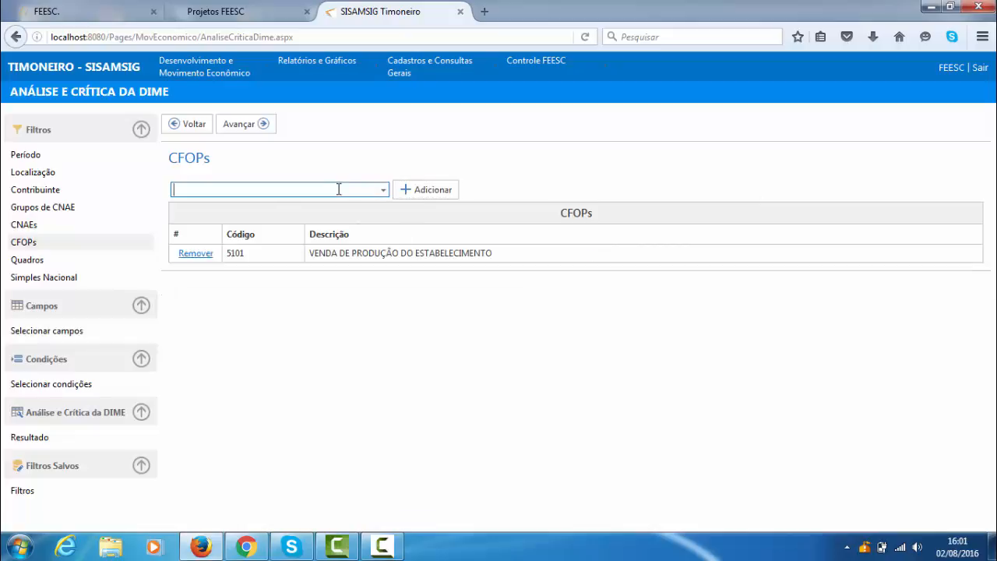
pyautogui.write('1101')
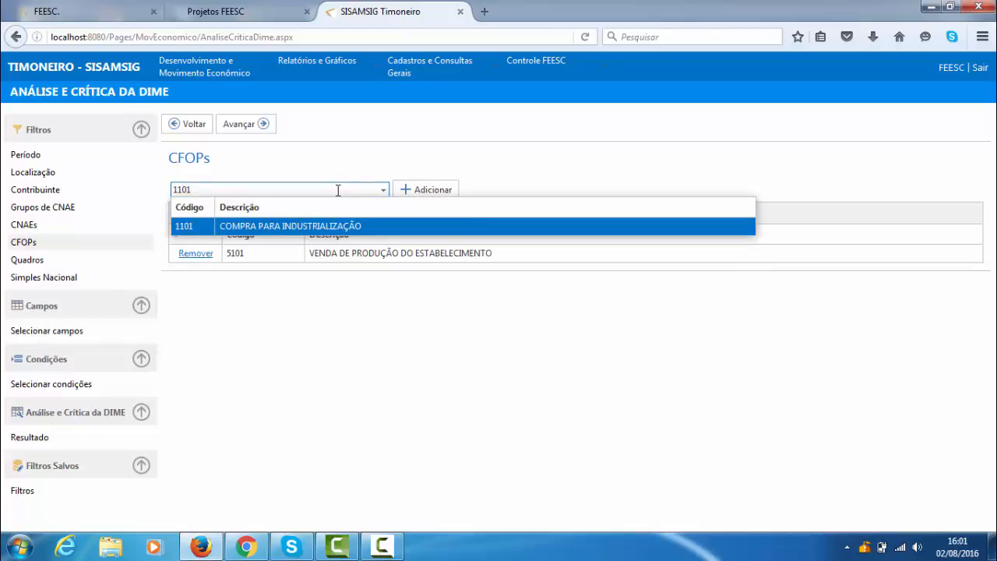
pyautogui.click(306, 228)
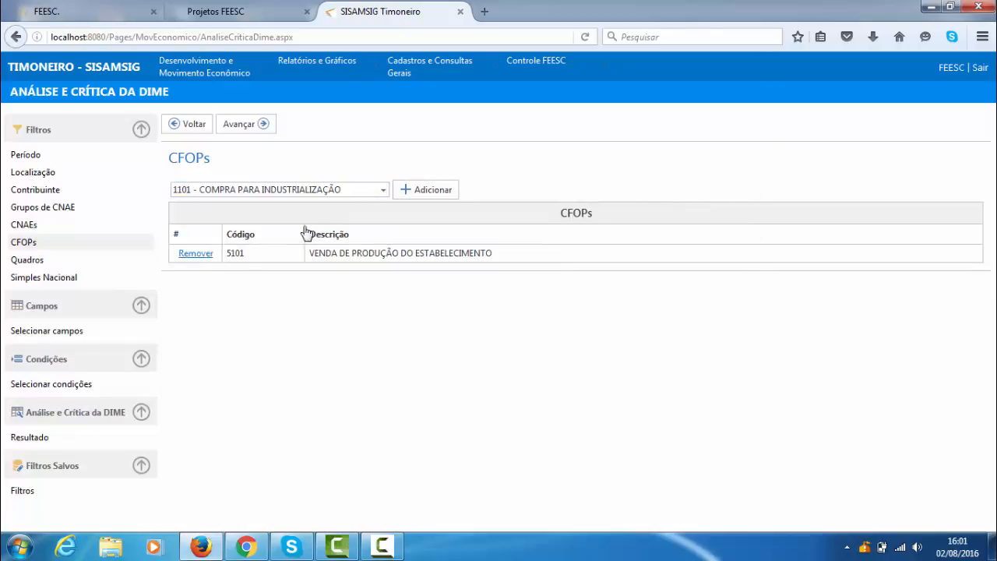
pyautogui.click(440, 190)
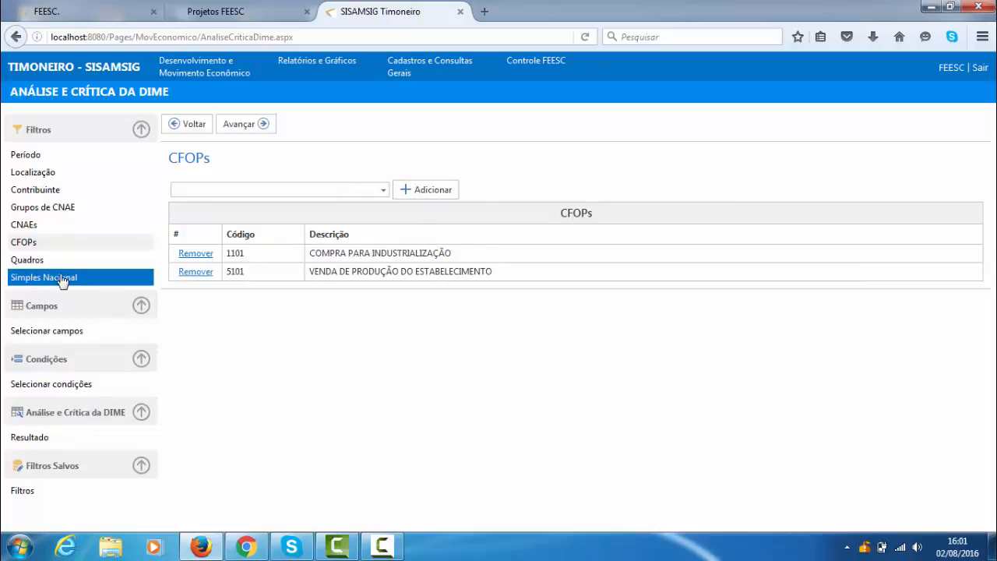
# - Go to the field selection, expand Contribuinte and its Contador group, and tick Contador and E-mail
pyautogui.click(66, 330)
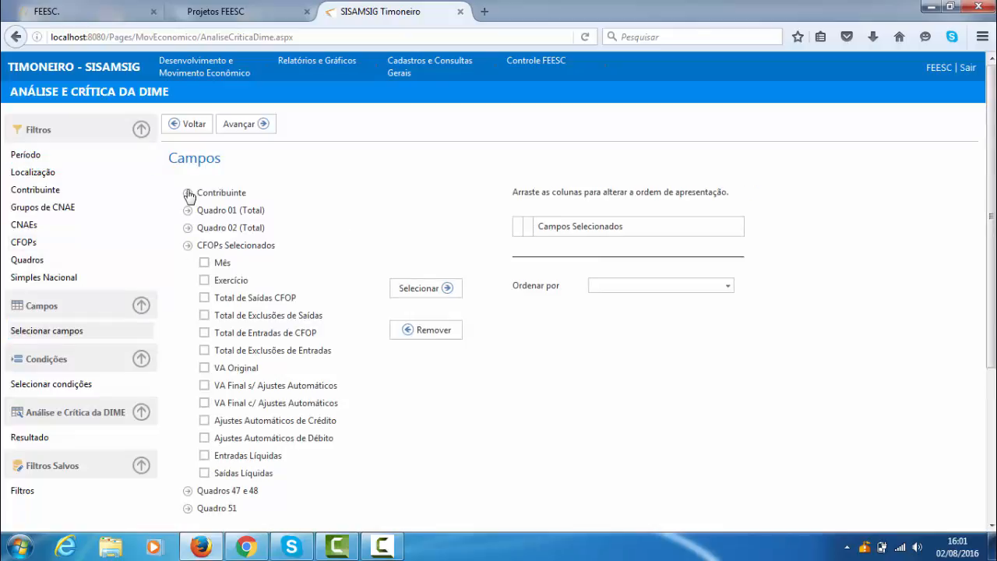
pyautogui.click(188, 193)
pyautogui.click(205, 211)
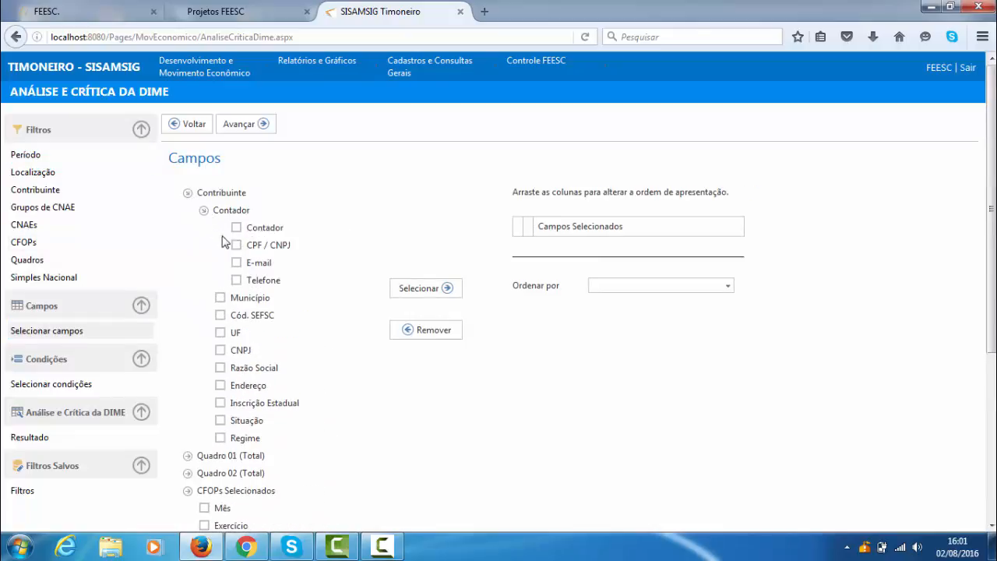
pyautogui.click(237, 244)
pyautogui.click(237, 227)
pyautogui.click(237, 245)
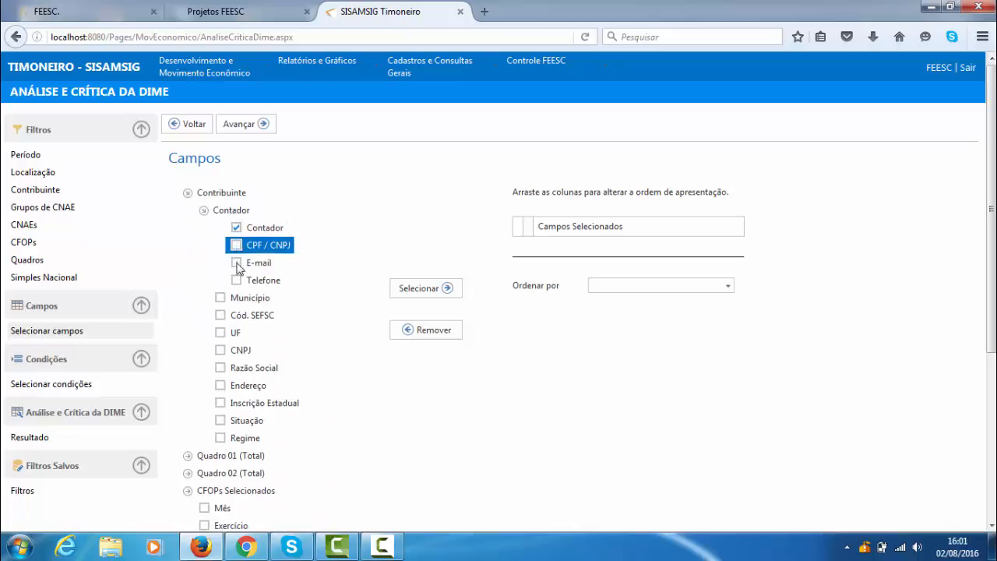
pyautogui.click(237, 262)
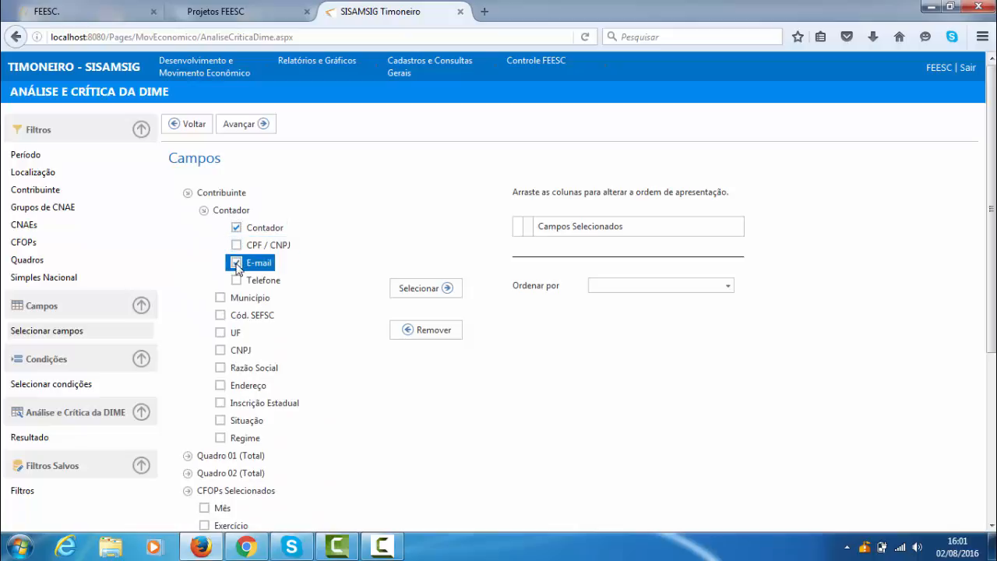
# - Tick the CNPJ and Razão Social fields under Contribuinte
pyautogui.click(220, 351)
pyautogui.click(221, 367)
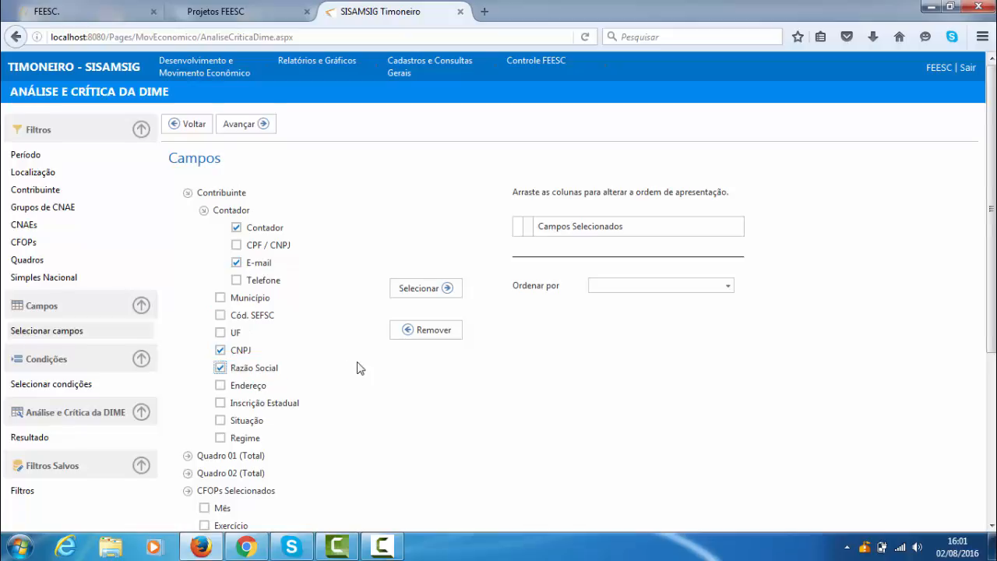
pyautogui.scroll(-4, 327, 367)
pyautogui.scroll(-2, 215, 393)
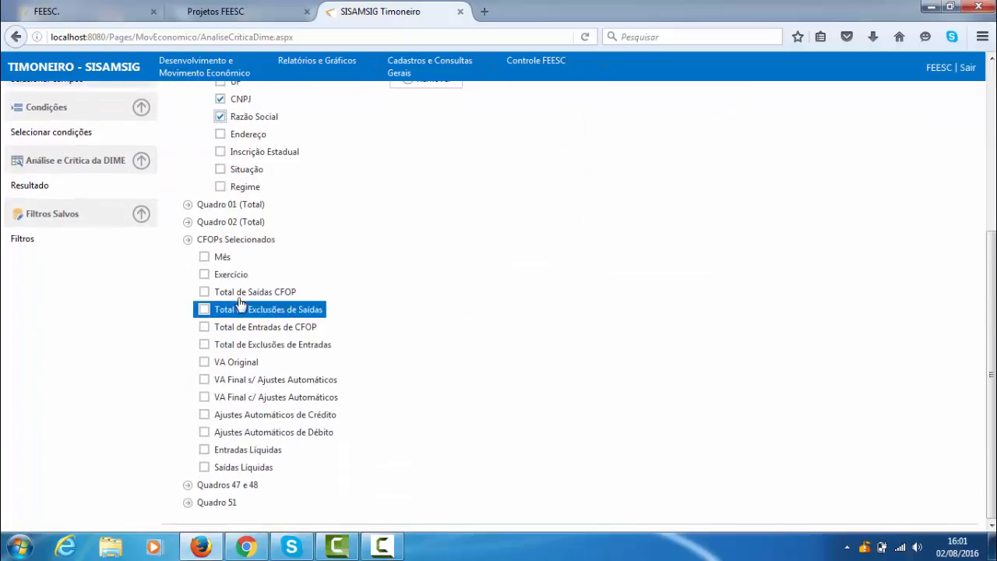
# - Tick Valor Contábil and VA Original under CFOPs Selecionados and add all ticked fields to Campos Selecionados
pyautogui.click(188, 241)
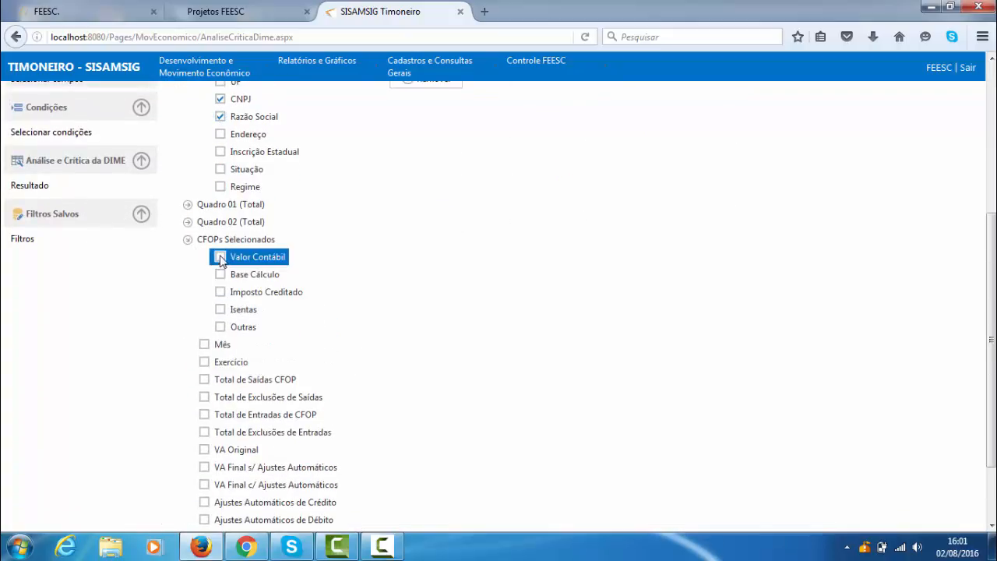
pyautogui.click(220, 256)
pyautogui.scroll(-2, 398, 270)
pyautogui.click(204, 362)
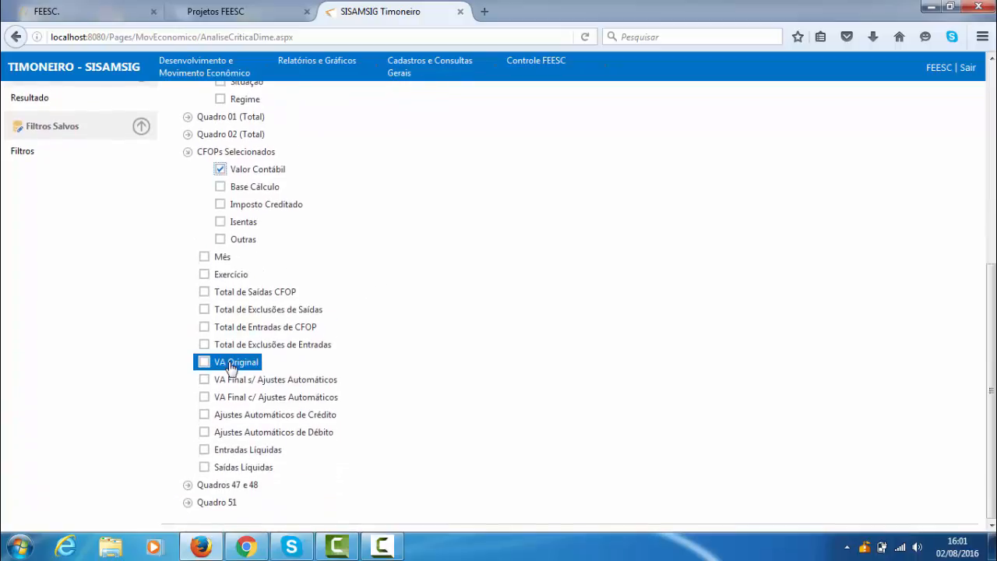
pyautogui.click(205, 362)
pyautogui.scroll(8, 369, 245)
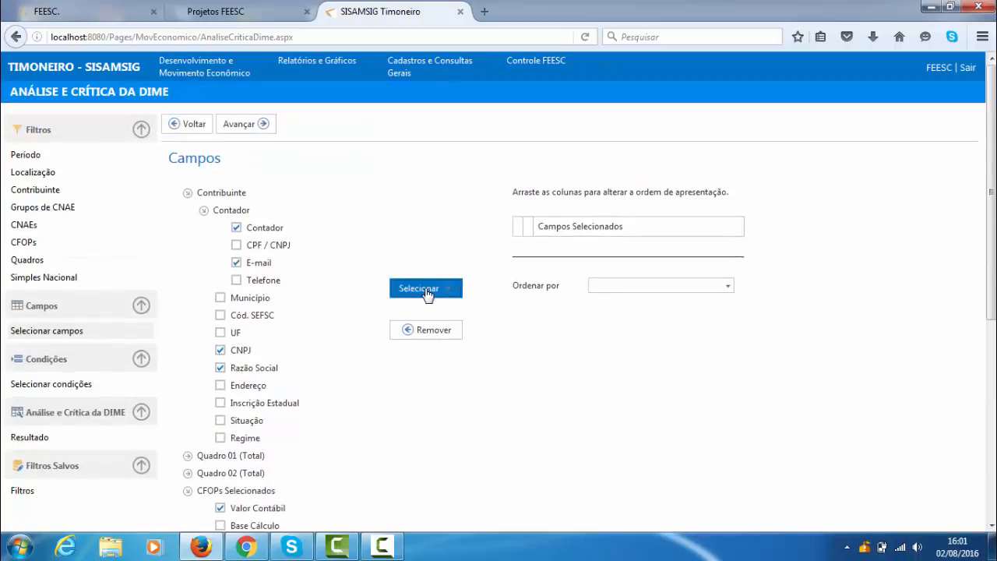
pyautogui.click(426, 290)
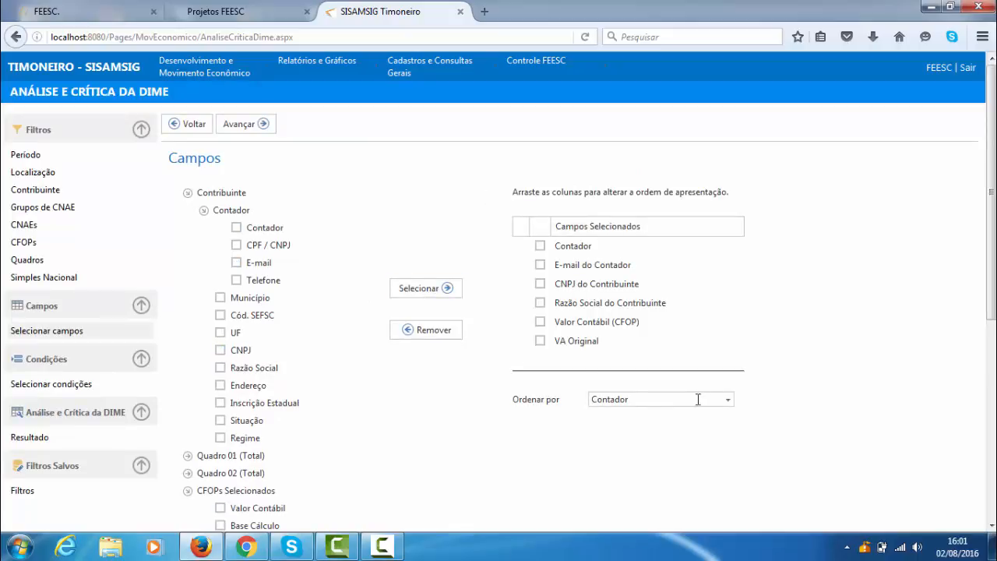
# - Order the analysis by VA Original and generate the Análise e Crítica da DIME result
pyautogui.click(727, 399)
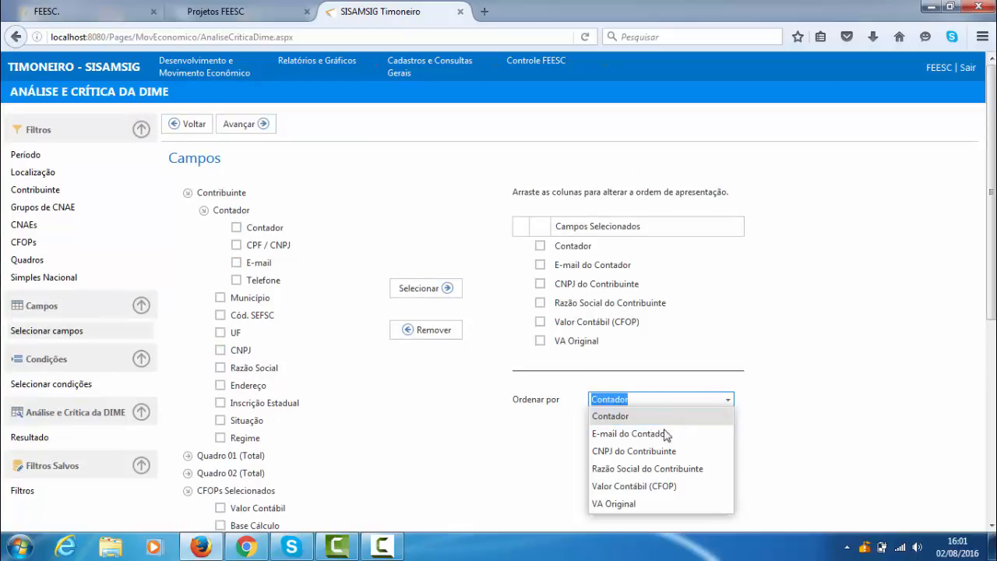
pyautogui.click(622, 504)
pyautogui.click(71, 441)
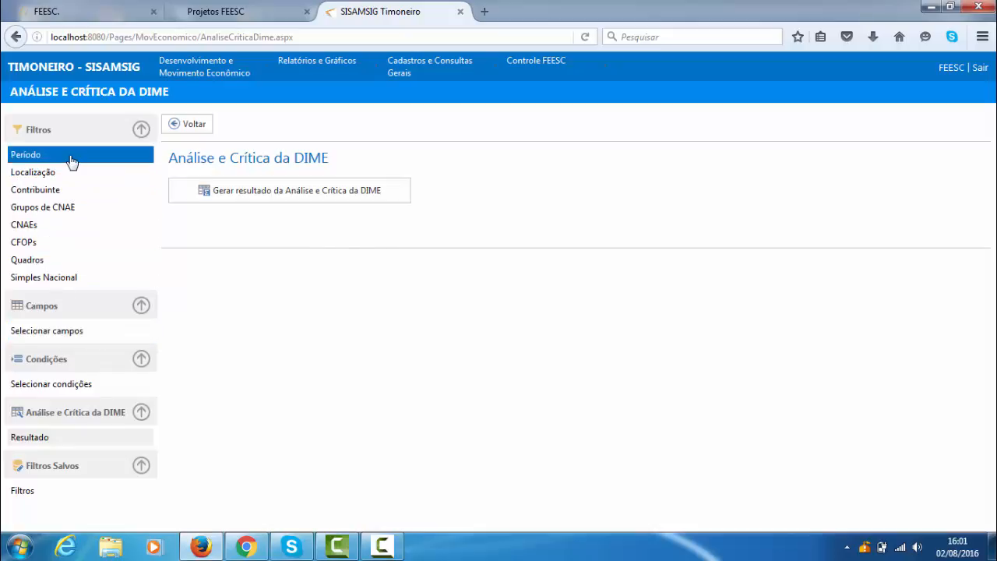
pyautogui.click(293, 194)
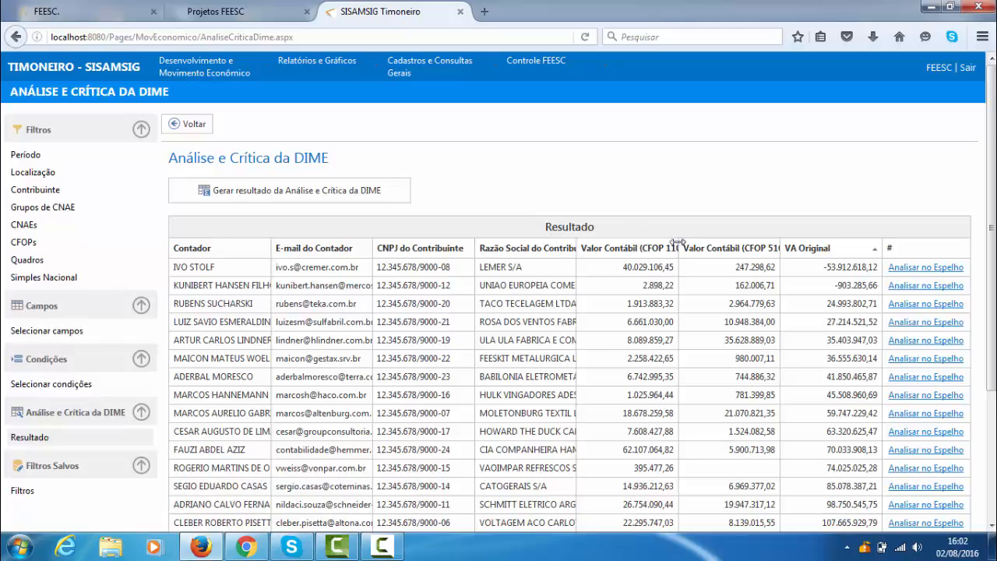
# - Widen the Valor Contábil (CFOP 1101) and Valor Contábil (CFOP 5101) columns until their full headings fit
pyautogui.moveTo(679, 248); pyautogui.dragTo(709, 251)
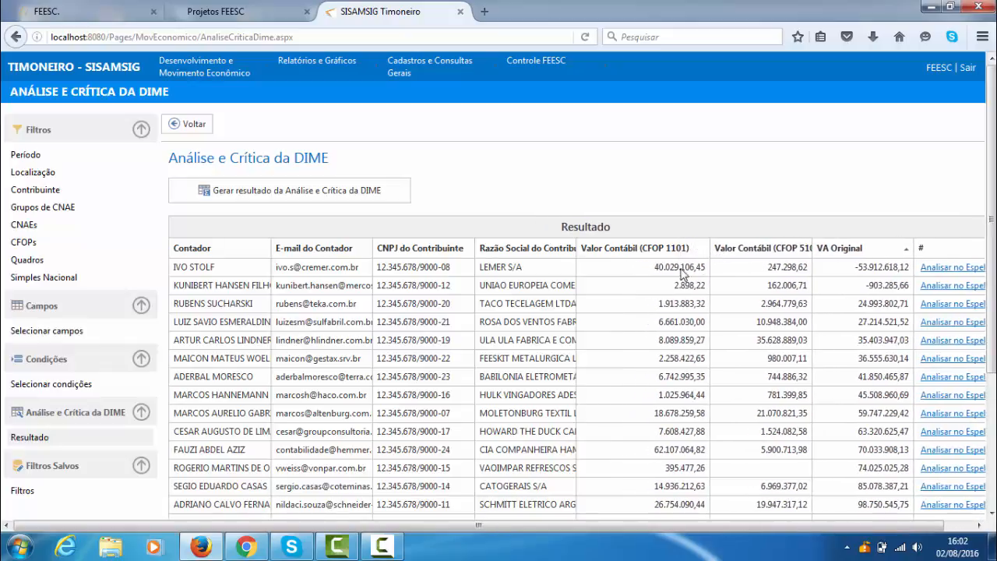
pyautogui.moveTo(810, 248); pyautogui.dragTo(844, 254)
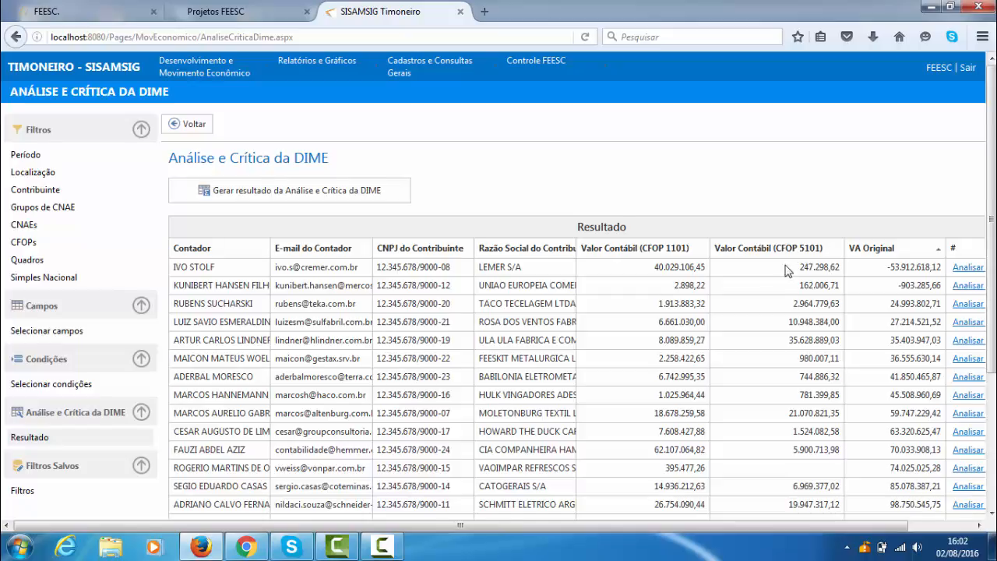
# - Review the accountants, contributors and accounting values in the result table, down to the Excel and PDF export options
pyautogui.scroll(-3, 791, 264)
pyautogui.scroll(-2, 790, 268)
pyautogui.scroll(5, 795, 327)
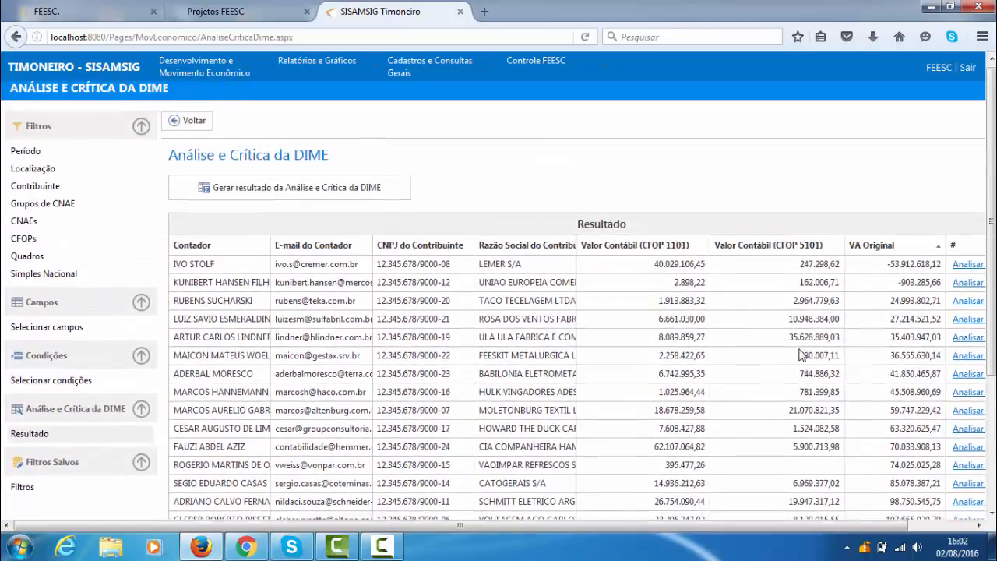
pyautogui.scroll(-4, 795, 341)
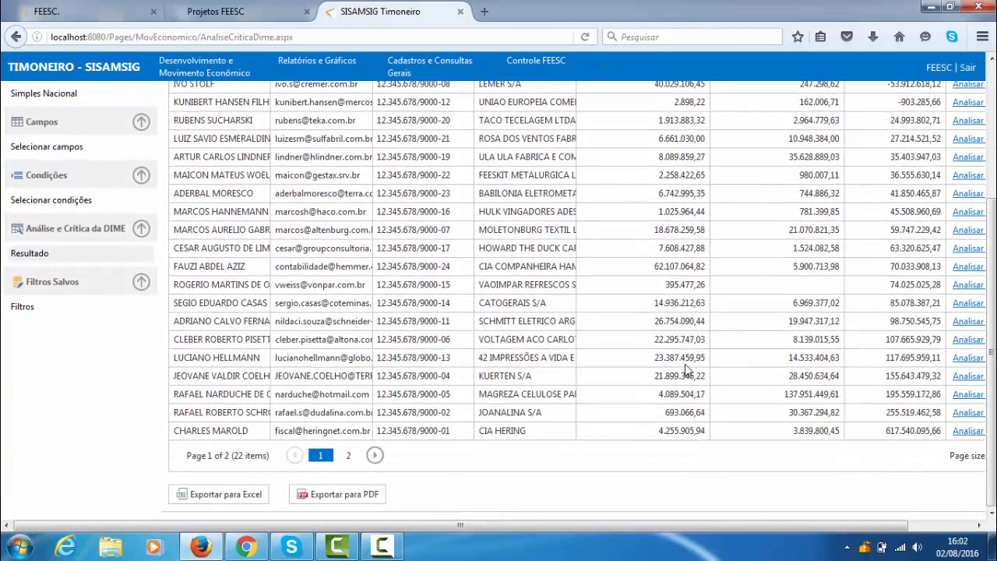
pyautogui.scroll(4, 686, 366)
pyautogui.scroll(-3, 679, 347)
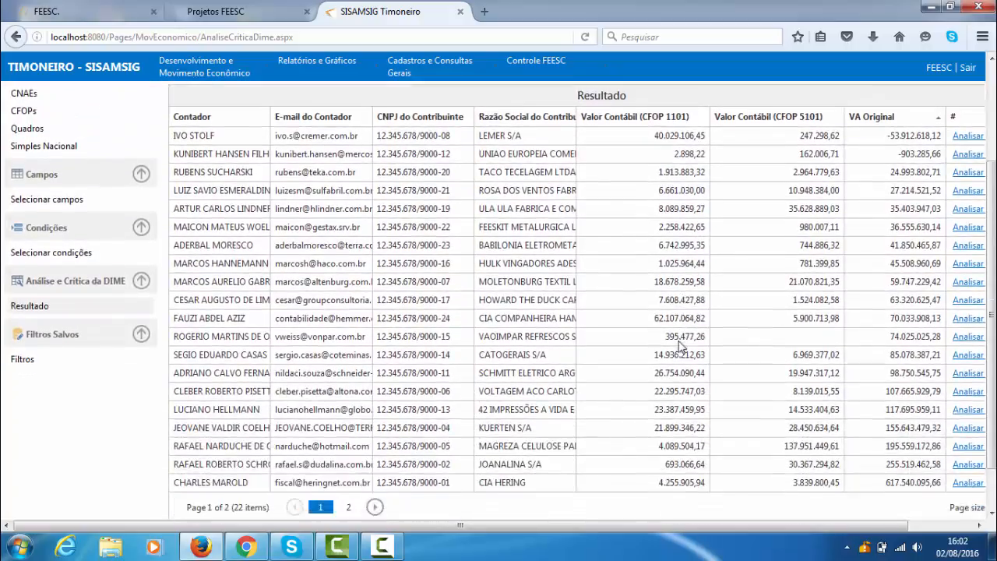
pyautogui.scroll(-1, 679, 346)
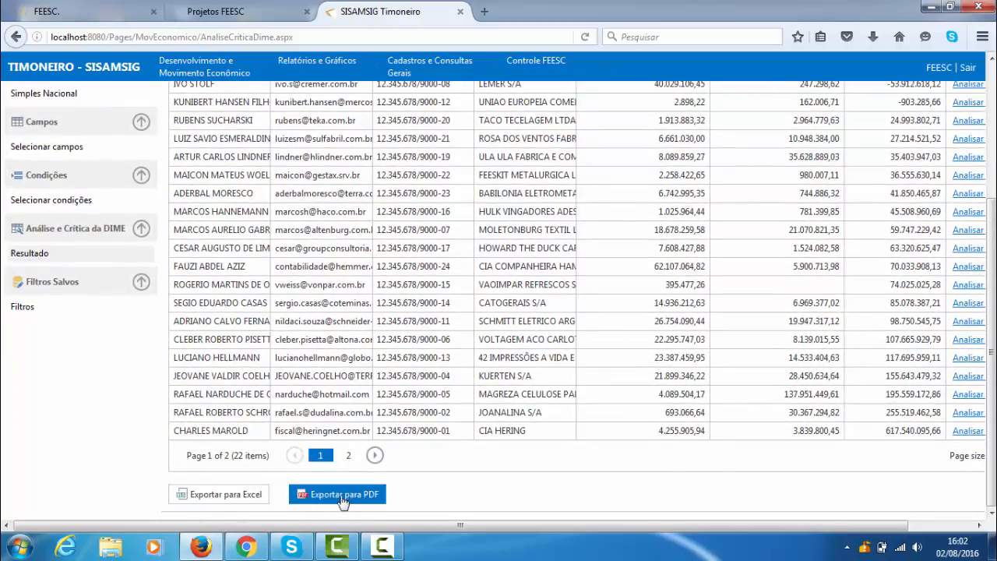
pyautogui.scroll(3, 349, 517)
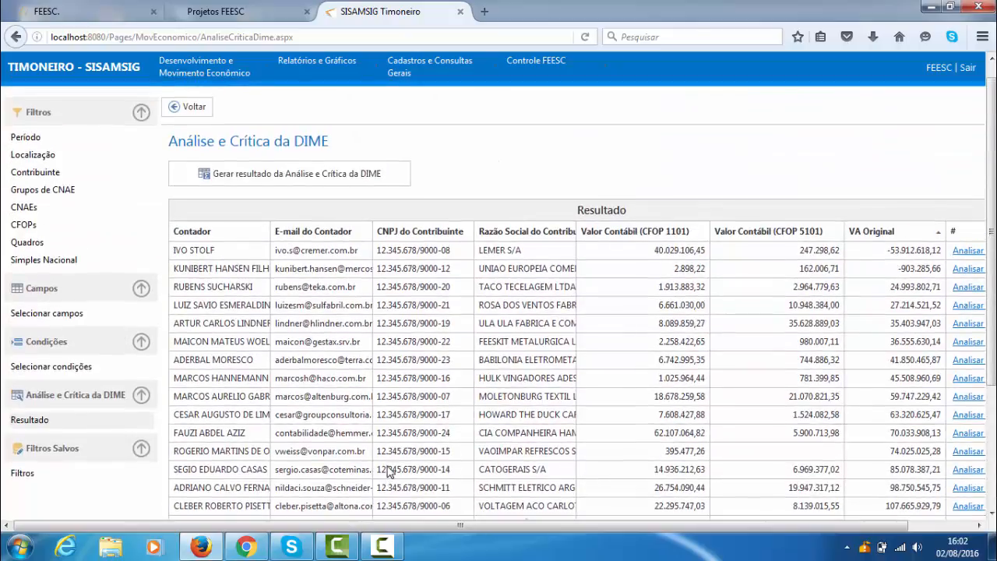
pyautogui.scroll(-3, 425, 516)
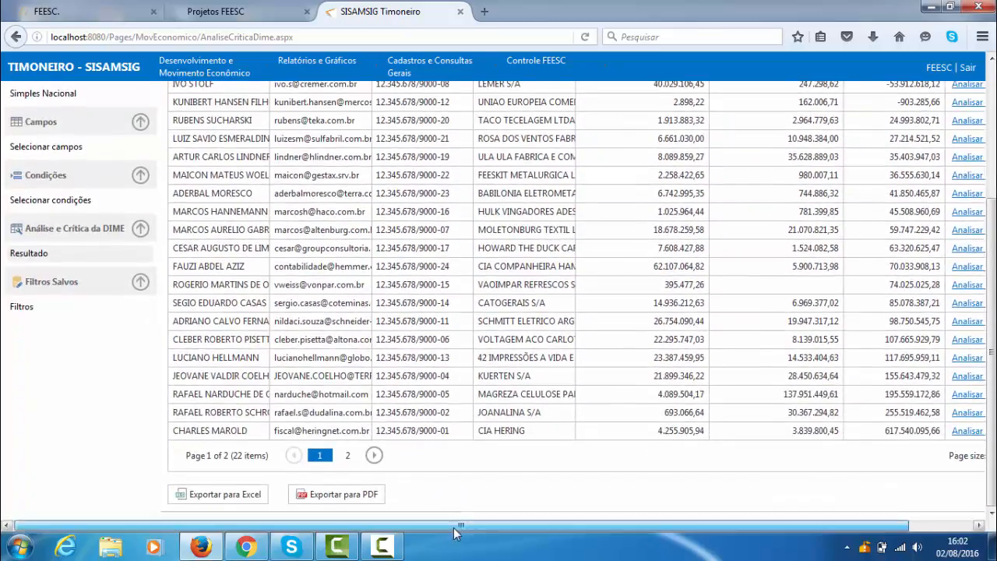
# - Open the Espelho analysis of UNIAO EUROPEIA COMERCIAL E INDUSTRIAL LTDA from its row in the result table
pyautogui.moveTo(426, 525); pyautogui.dragTo(631, 516)
pyautogui.scroll(3, 740, 428)
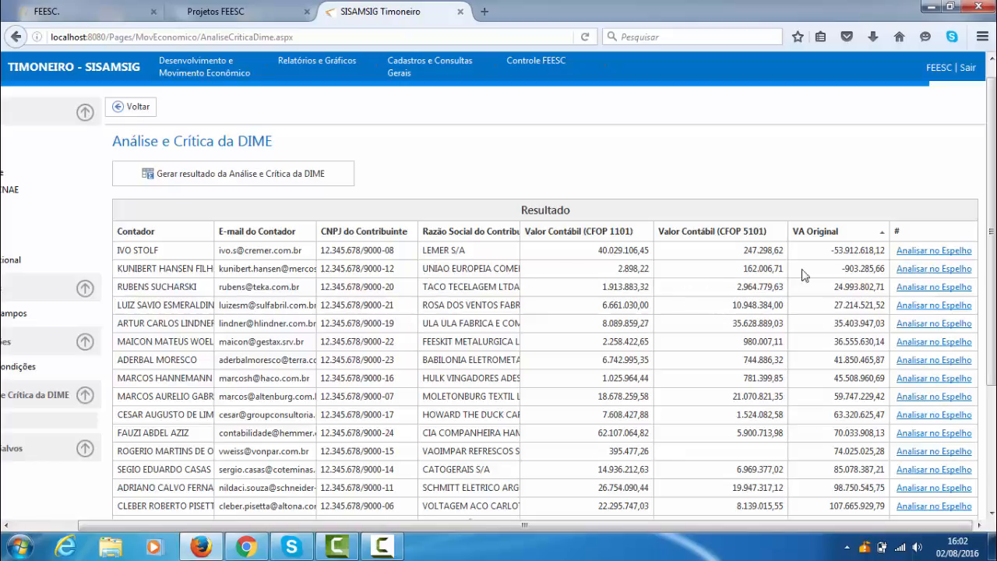
pyautogui.click(920, 270)
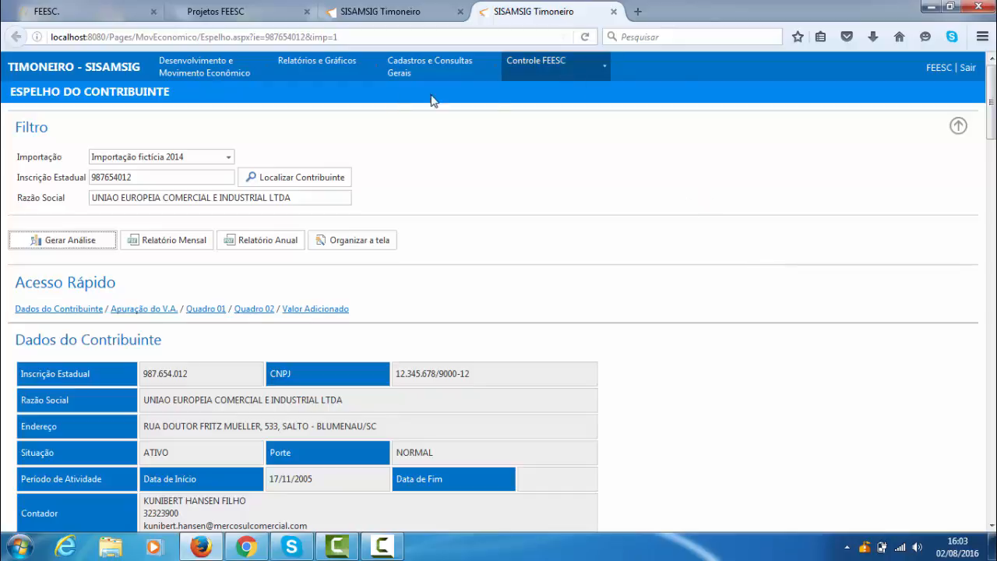
# - Return to the DIME analysis tab and remove Contador and E-mail do Contador from its selected fields
pyautogui.click(381, 15)
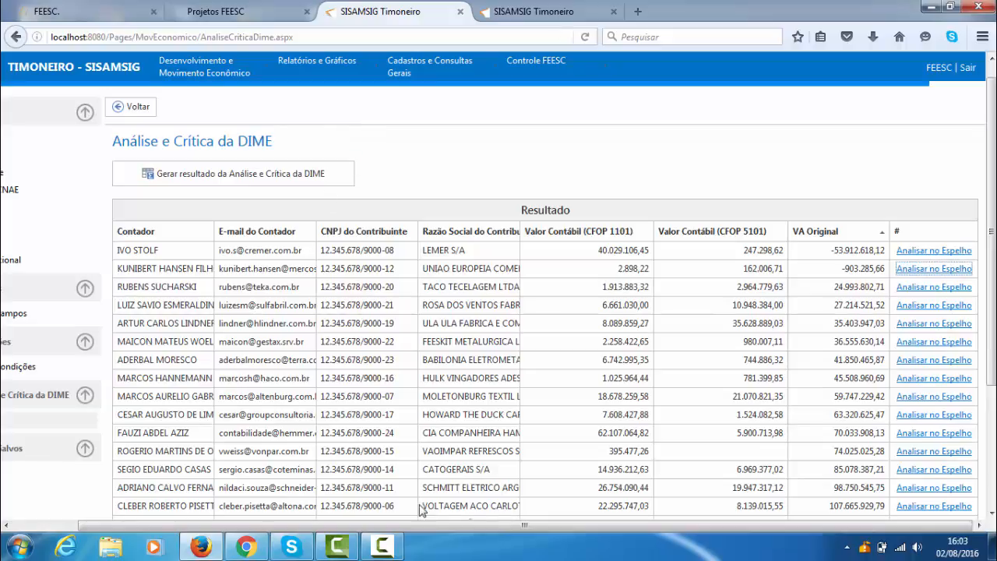
pyautogui.moveTo(534, 526); pyautogui.dragTo(467, 525)
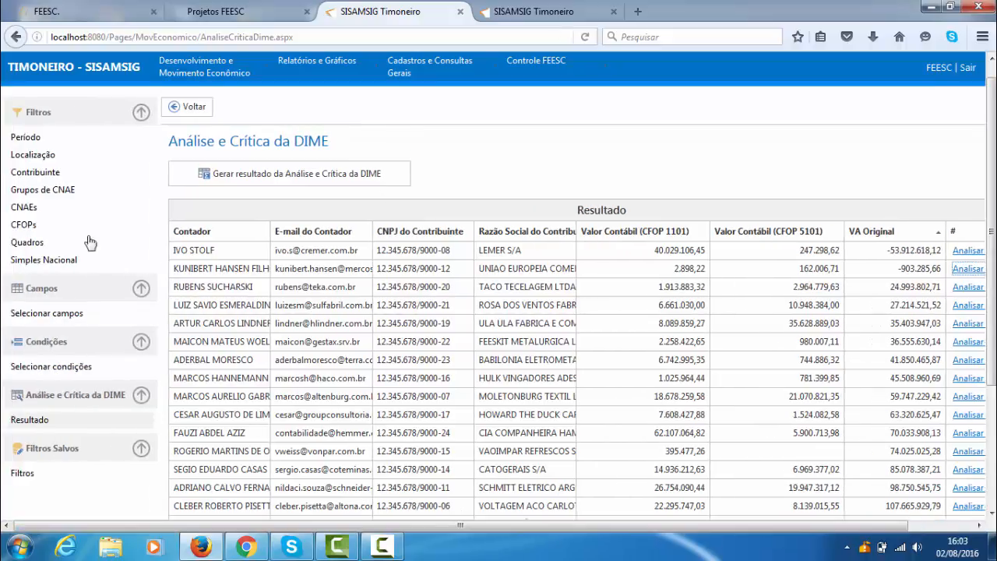
pyautogui.click(75, 318)
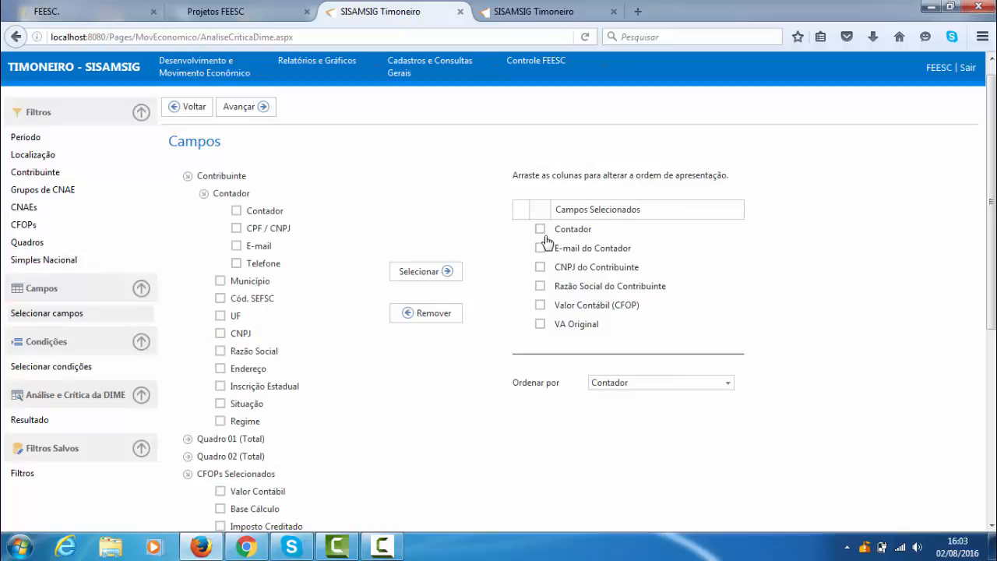
pyautogui.click(541, 247)
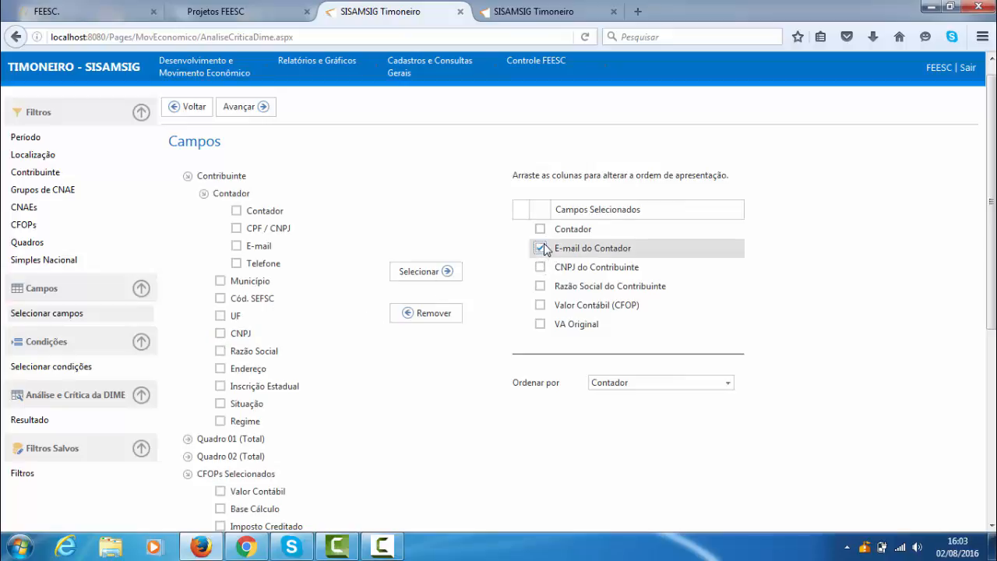
pyautogui.click(541, 230)
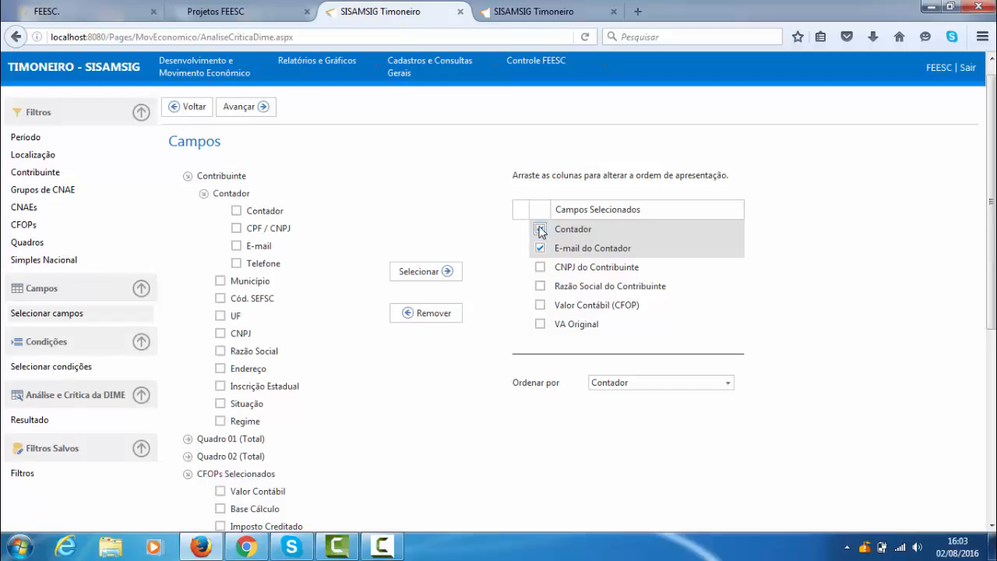
pyautogui.click(541, 249)
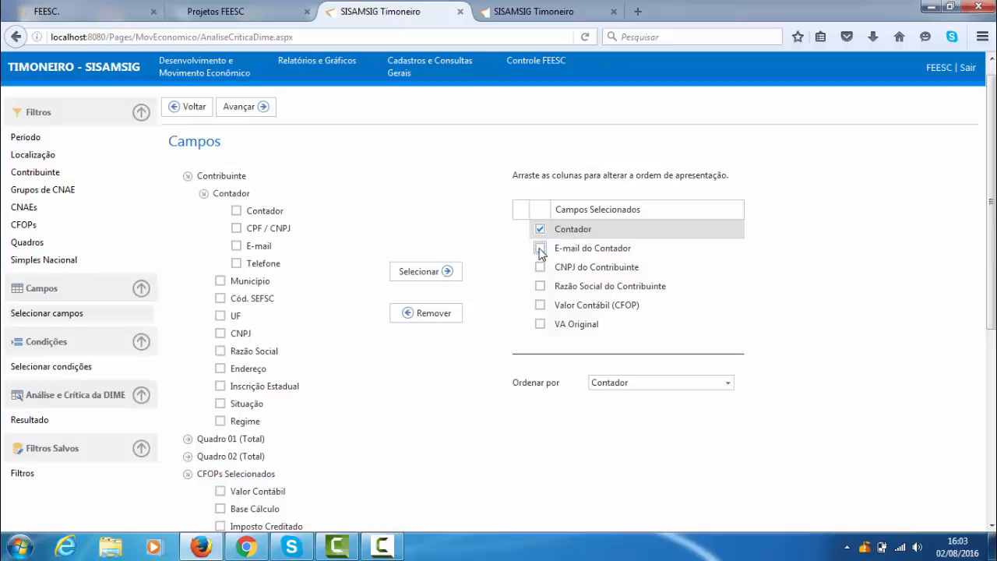
pyautogui.click(440, 316)
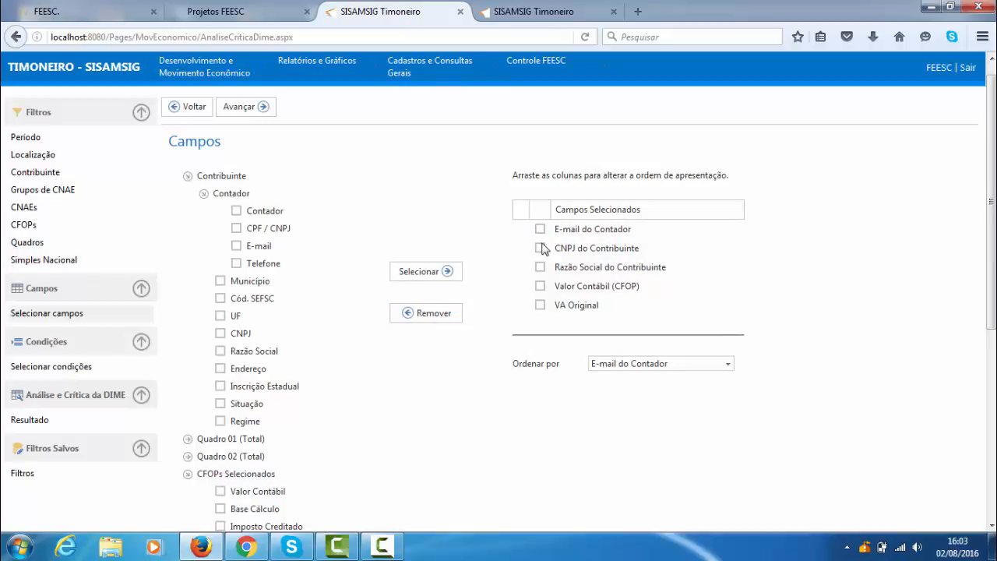
pyautogui.click(540, 229)
pyautogui.click(429, 319)
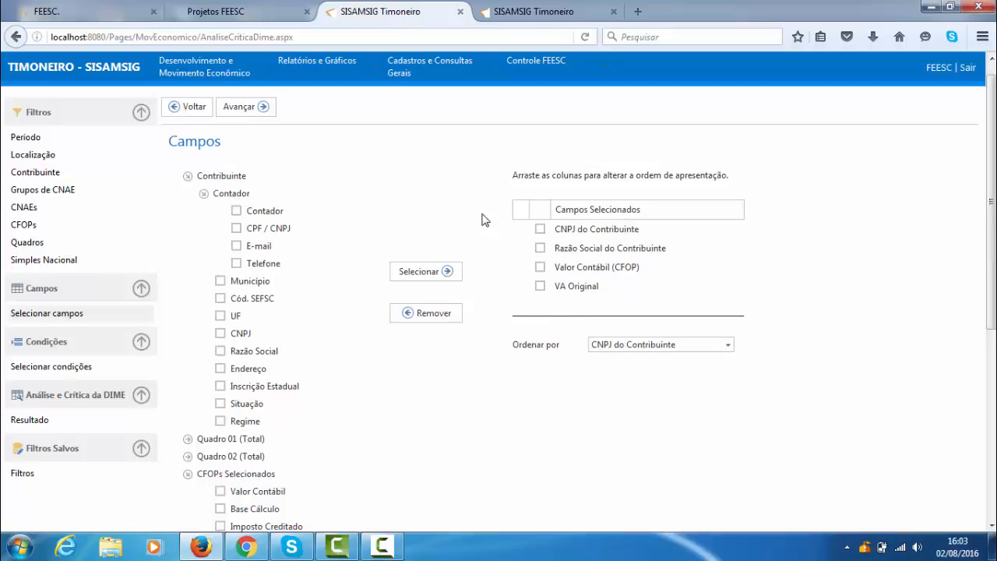
# - Generate the Análise e Crítica da DIME result again with the remaining selected fields
pyautogui.click(79, 422)
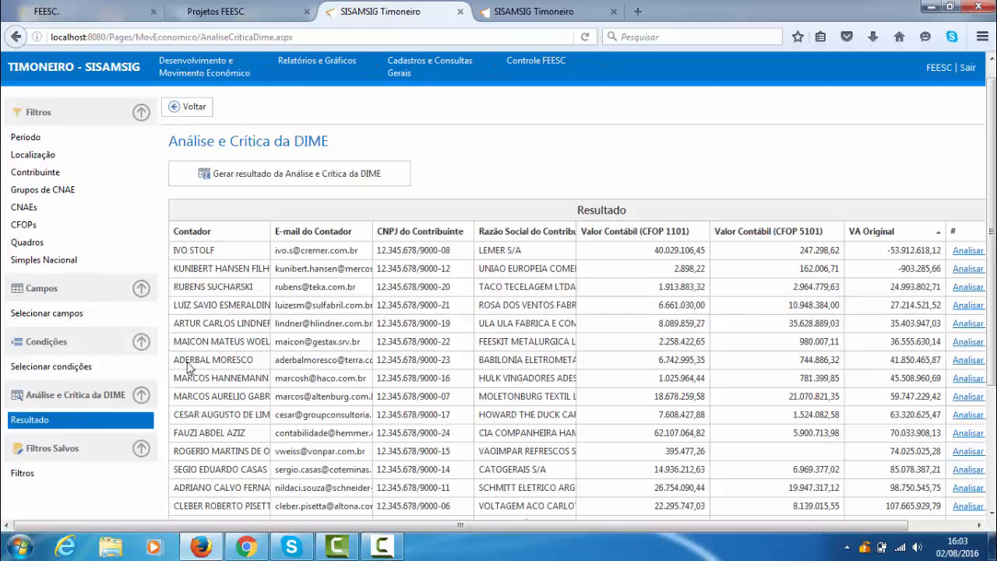
pyautogui.click(309, 182)
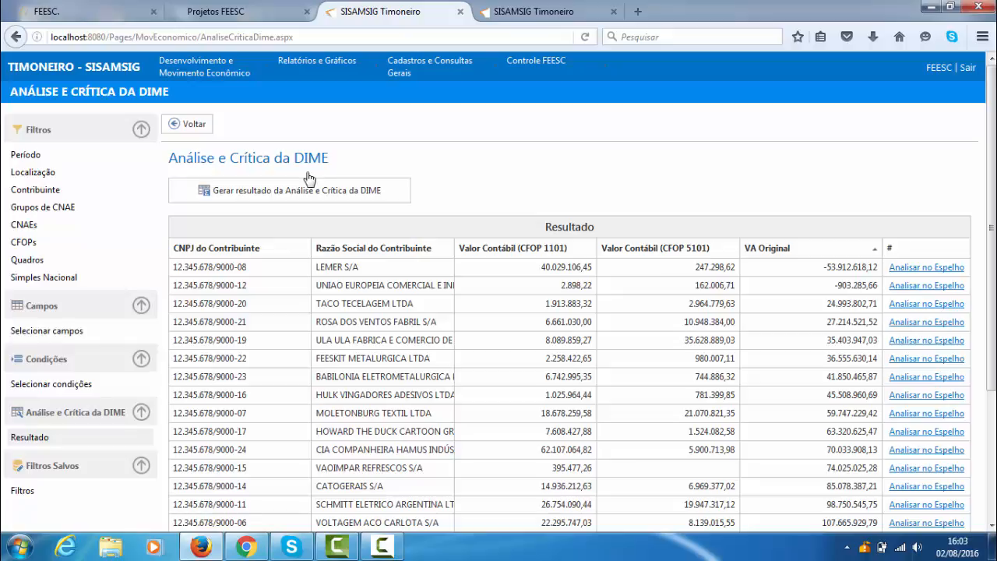
# - Revisit the Espelho do Contribuinte tab, and examine the regenerated DIME result table down to its export options
pyautogui.click(553, 11)
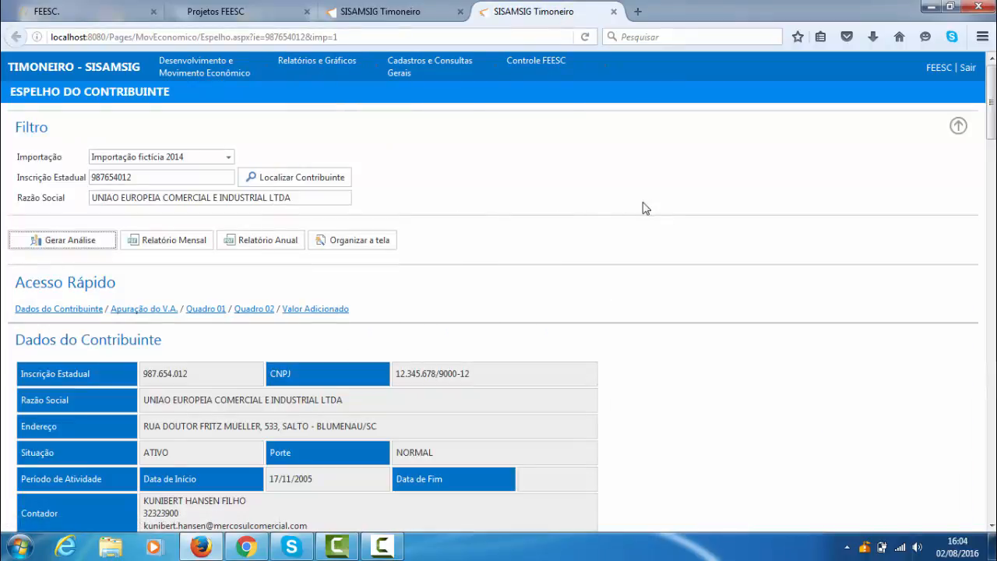
pyautogui.scroll(-1, 514, 276)
pyautogui.click(418, 12)
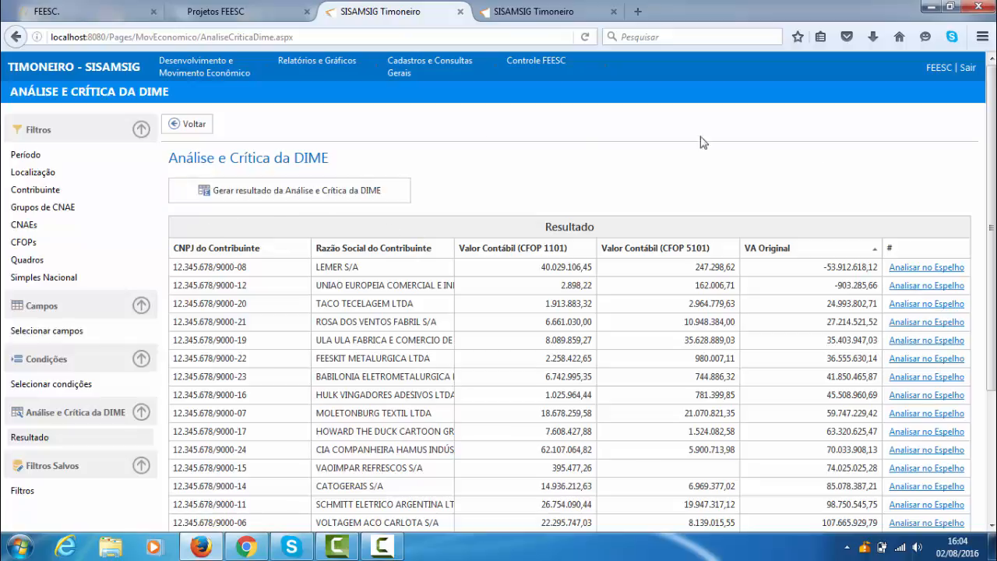
pyautogui.scroll(-2, 447, 199)
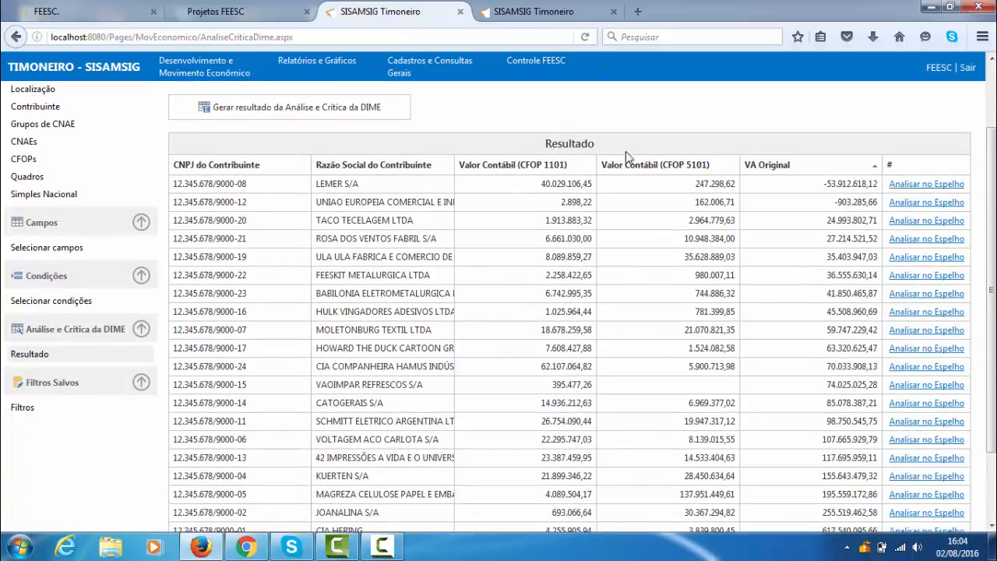
pyautogui.scroll(2, 737, 228)
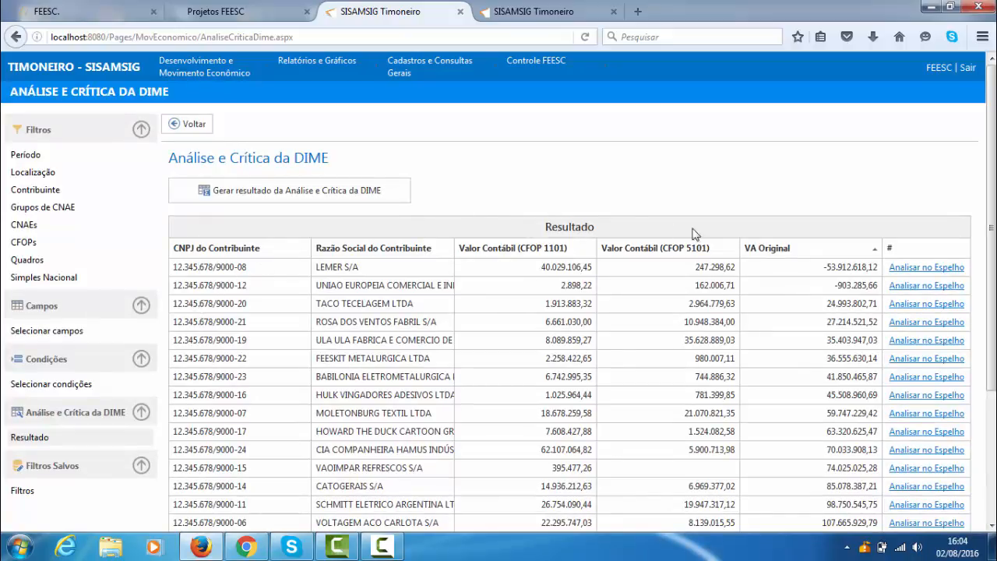
pyautogui.scroll(-2, 669, 311)
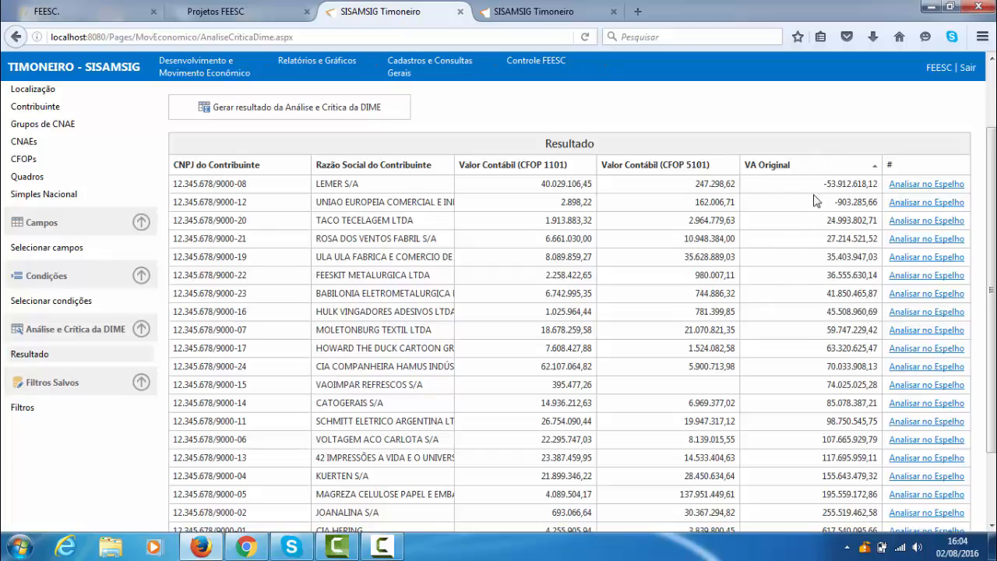
pyautogui.scroll(-2, 592, 293)
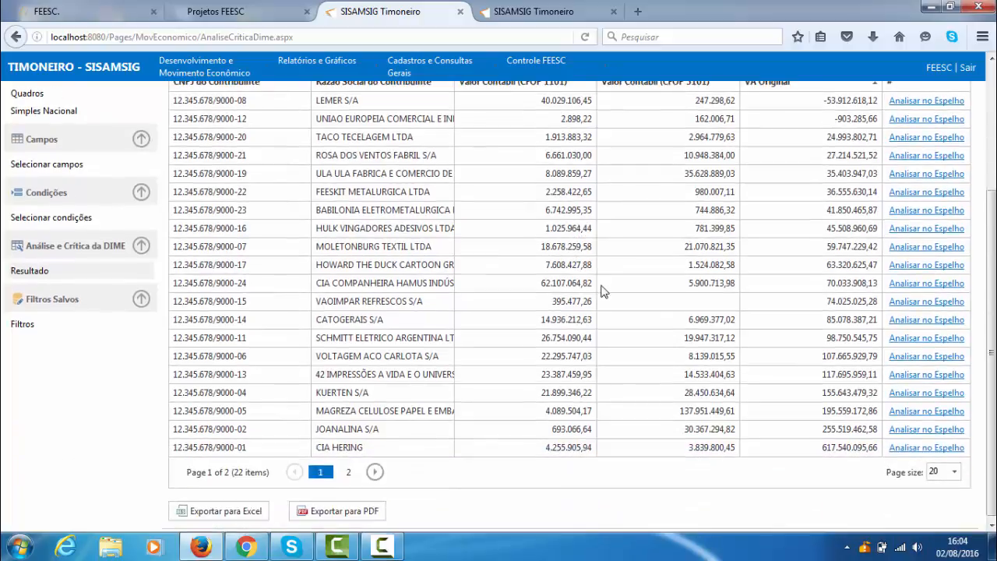
pyautogui.scroll(4, 601, 292)
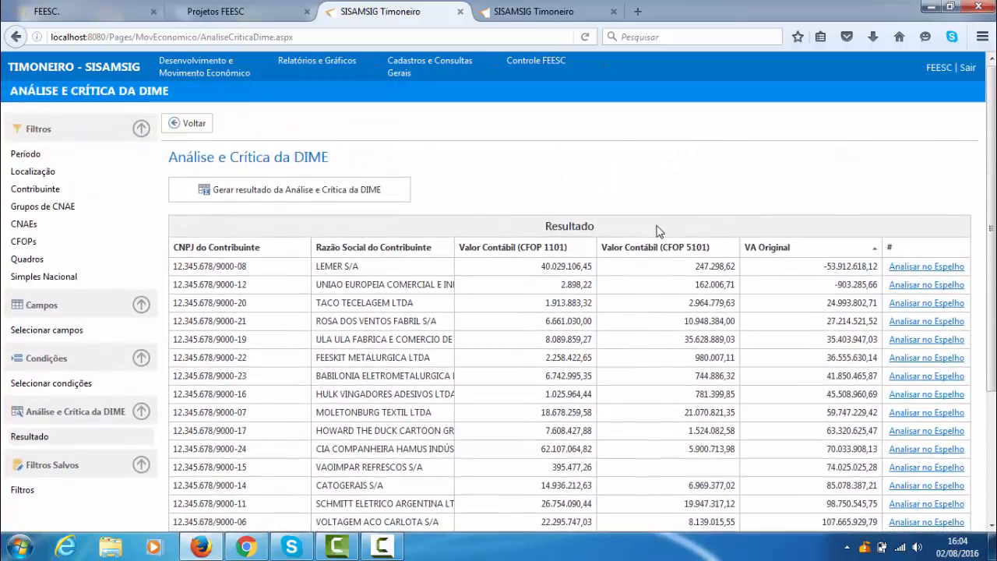
pyautogui.scroll(-4, 656, 231)
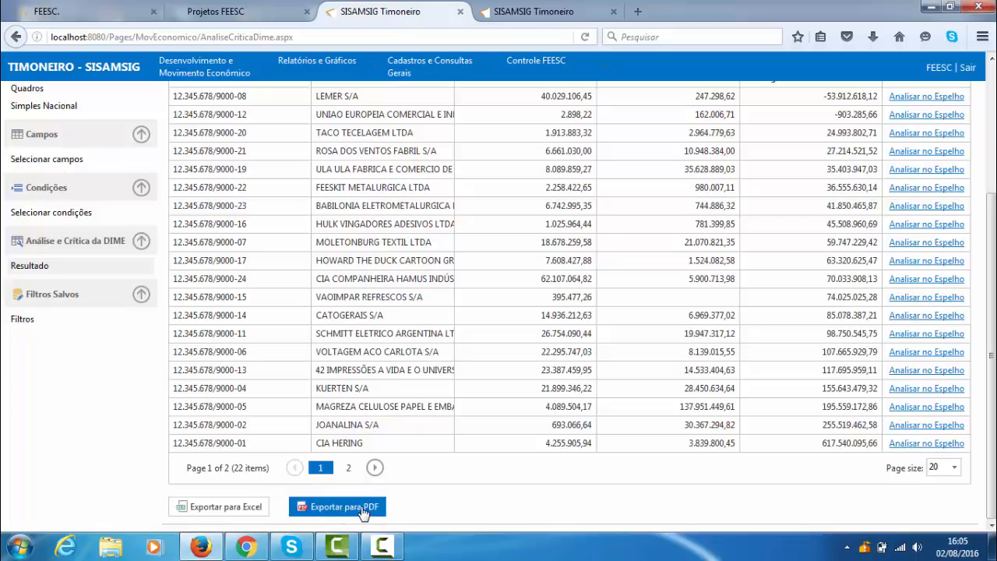
# - Close the previous Espelho tab and open the Espelho analysis of TACO TECELAGEM LTDA from its row in the DIME result table
pyautogui.scroll(4, 689, 419)
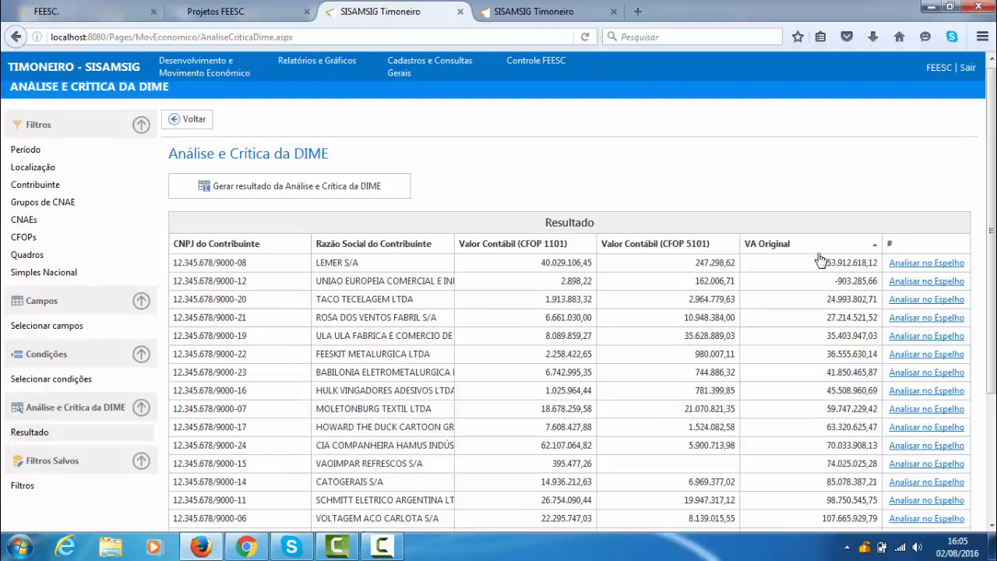
pyautogui.click(612, 12)
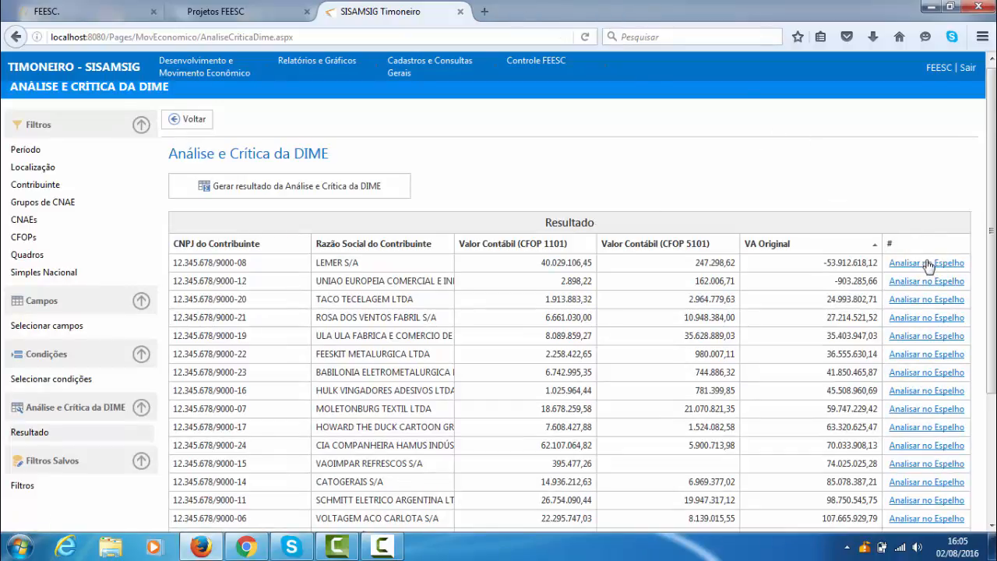
pyautogui.scroll(-4, 929, 267)
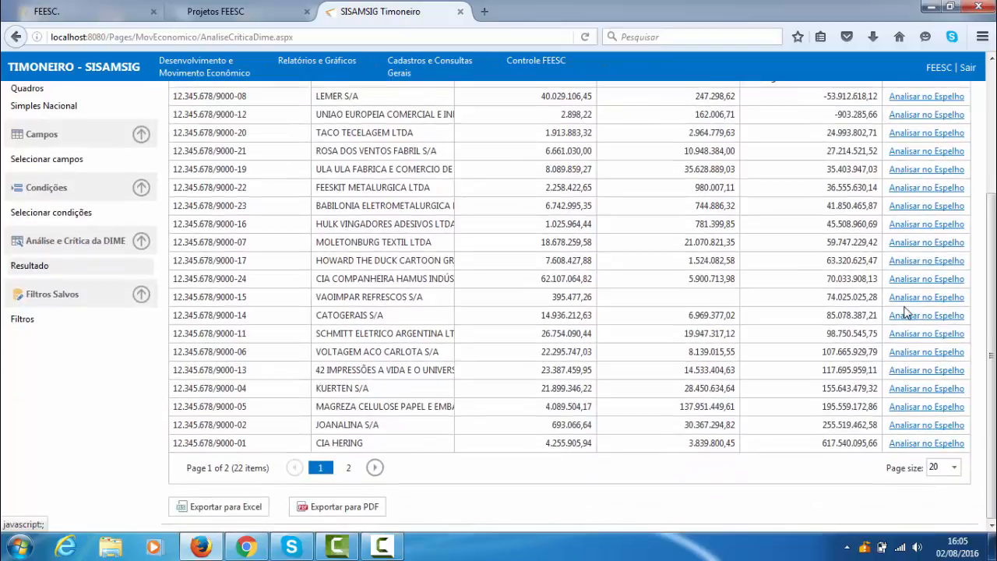
pyautogui.scroll(4, 908, 313)
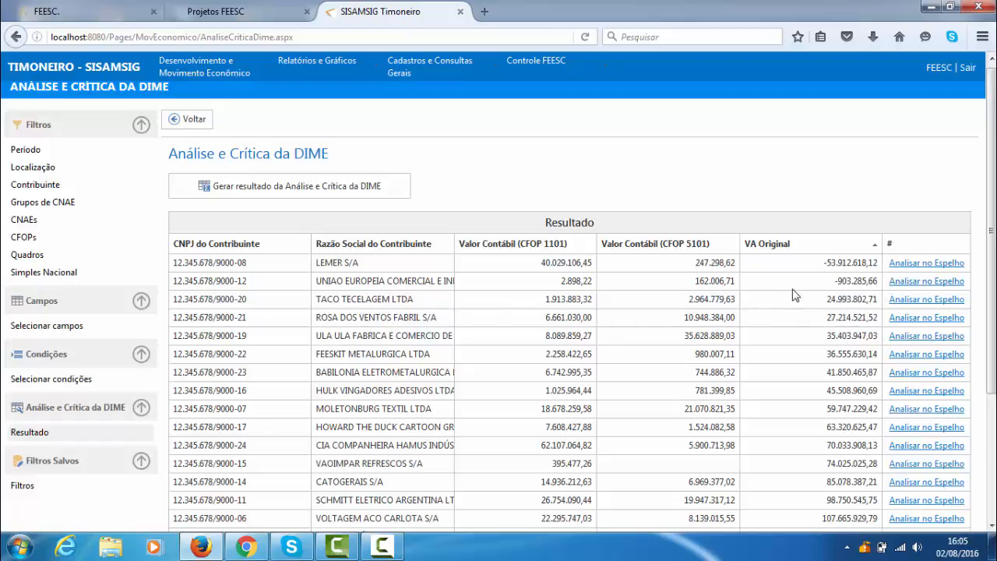
pyautogui.click(934, 299)
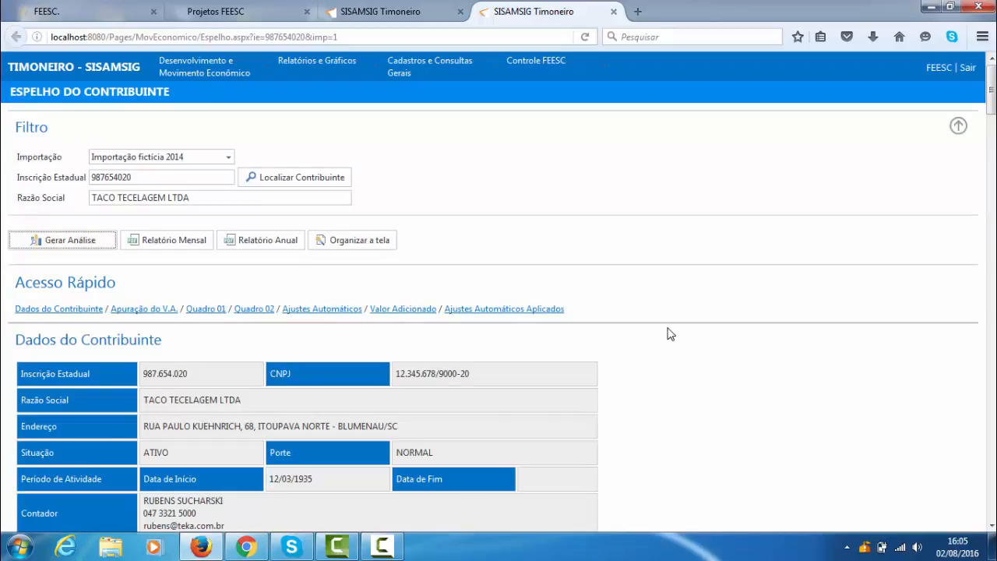
# - Examine the contributor's registration data and inconsistencies, and the Apuração do Valor Adicionado figures with their chart
pyautogui.scroll(-2, 117, 323)
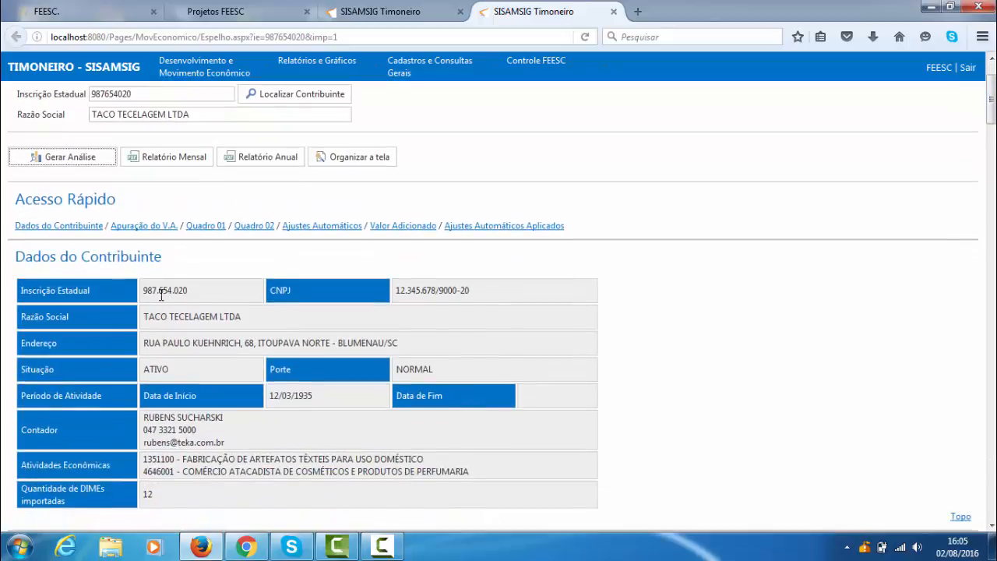
pyautogui.scroll(-2, 538, 342)
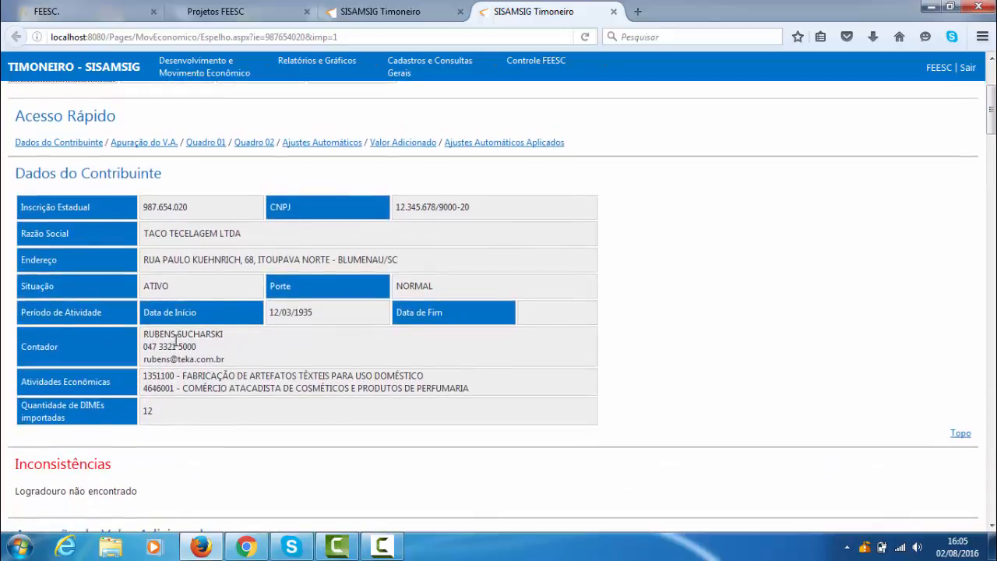
pyautogui.scroll(-6, 144, 327)
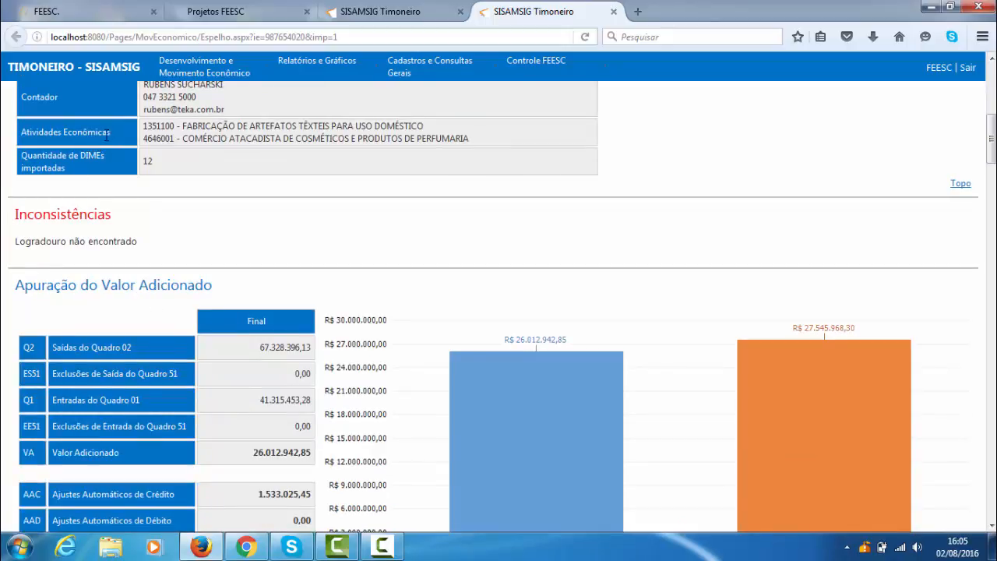
pyautogui.scroll(-2, 106, 134)
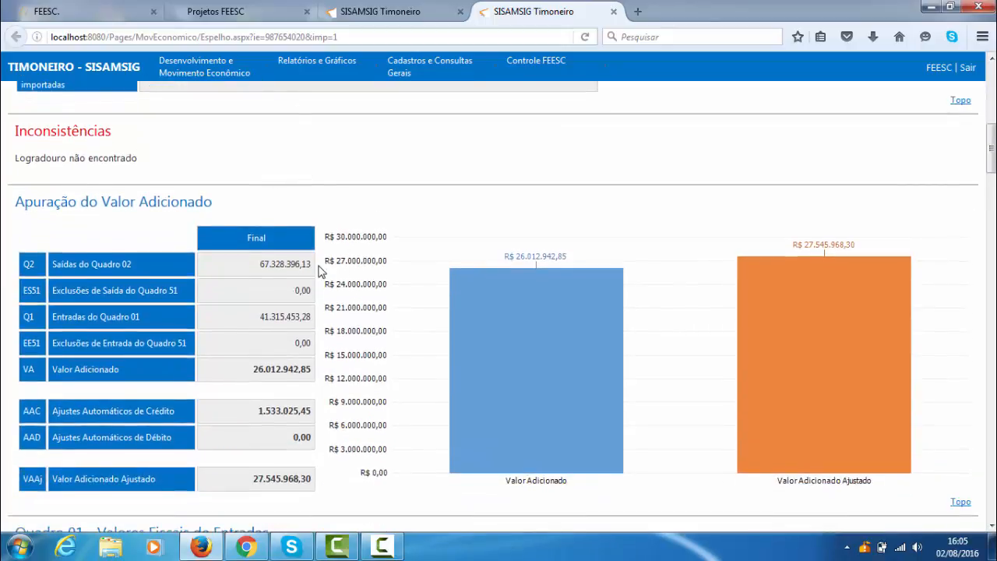
pyautogui.scroll(-2, 320, 270)
pyautogui.scroll(2, 317, 268)
pyautogui.scroll(-1, 427, 325)
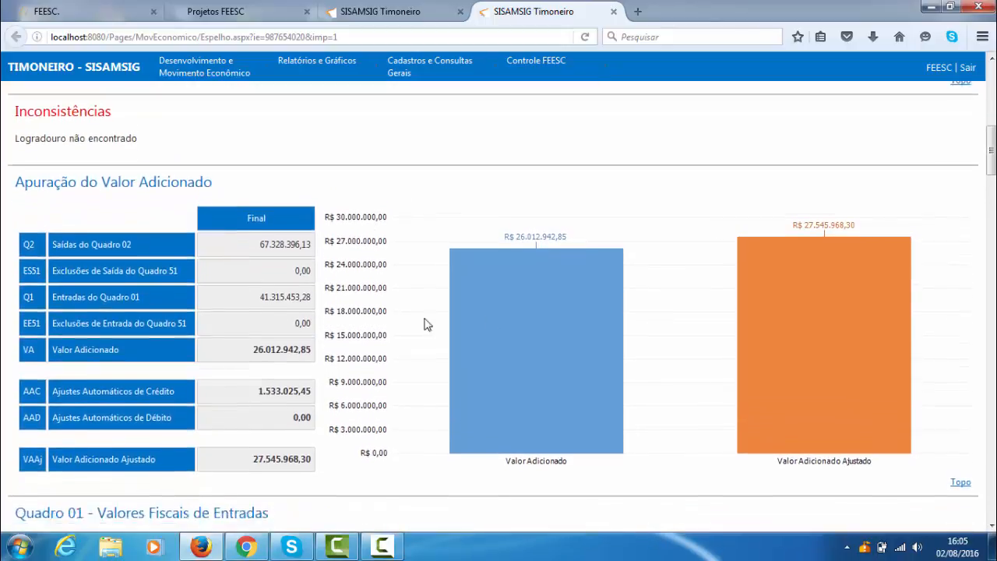
pyautogui.scroll(-1, 426, 325)
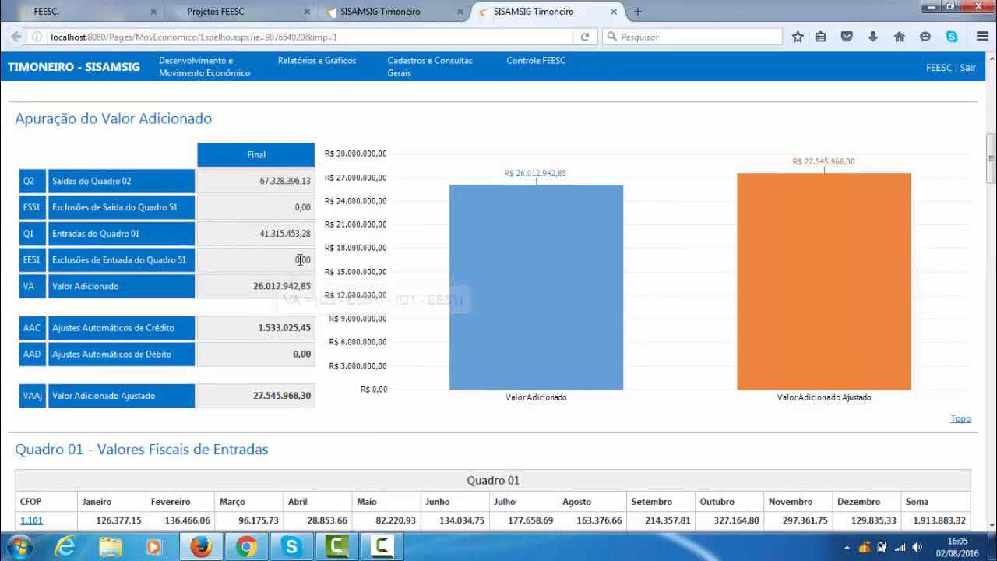
pyautogui.moveTo(301, 260); pyautogui.dragTo(284, 272)
pyautogui.click(274, 287)
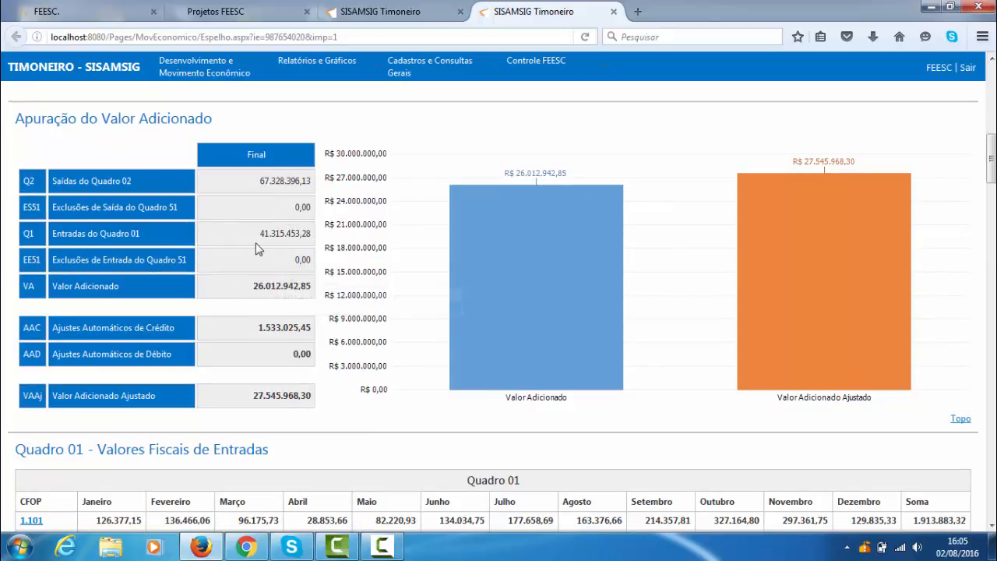
pyautogui.moveTo(299, 285)
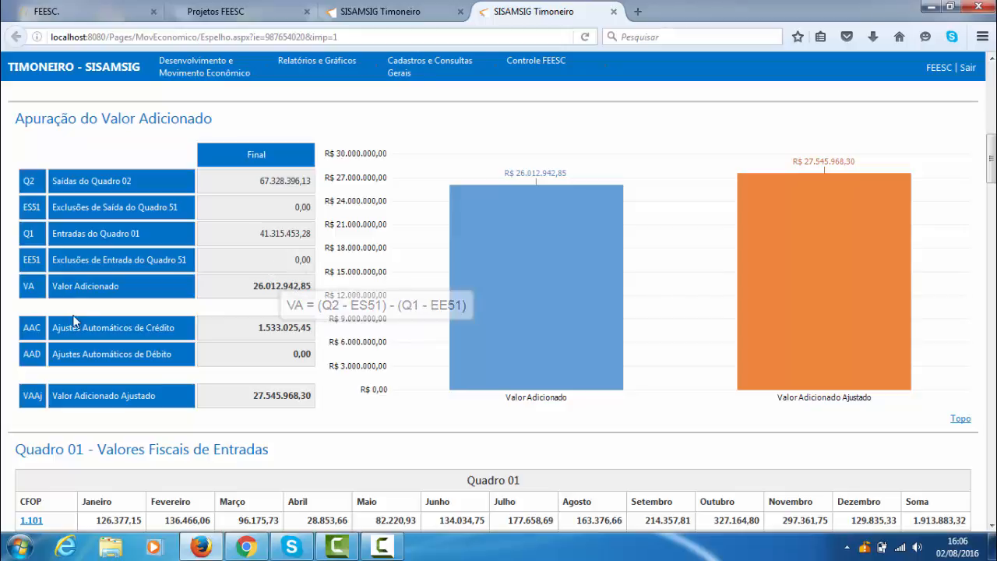
pyautogui.doubleClick(285, 326)
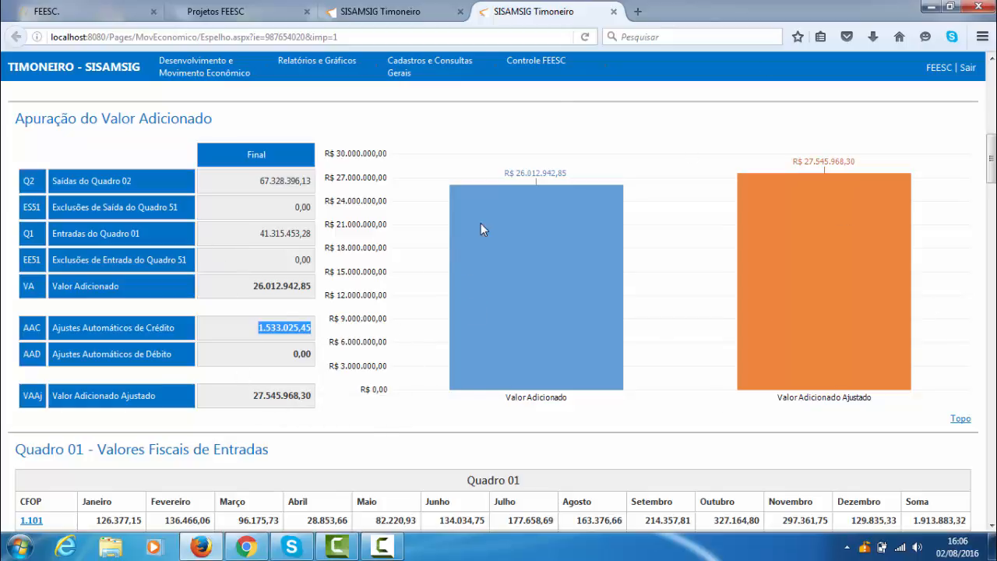
# - Examine the monthly CFOP values in Quadro 01 - Valores Fiscais de Entradas and Quadro 02 - Valores Fiscais de Saídas
pyautogui.scroll(-5, 487, 223)
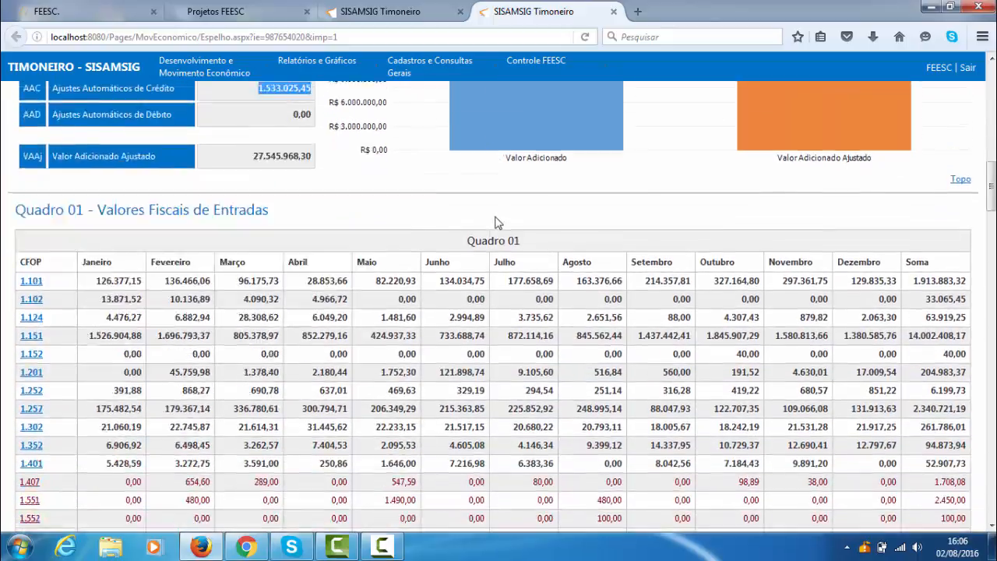
pyautogui.scroll(-1, 505, 221)
pyautogui.scroll(2, 504, 221)
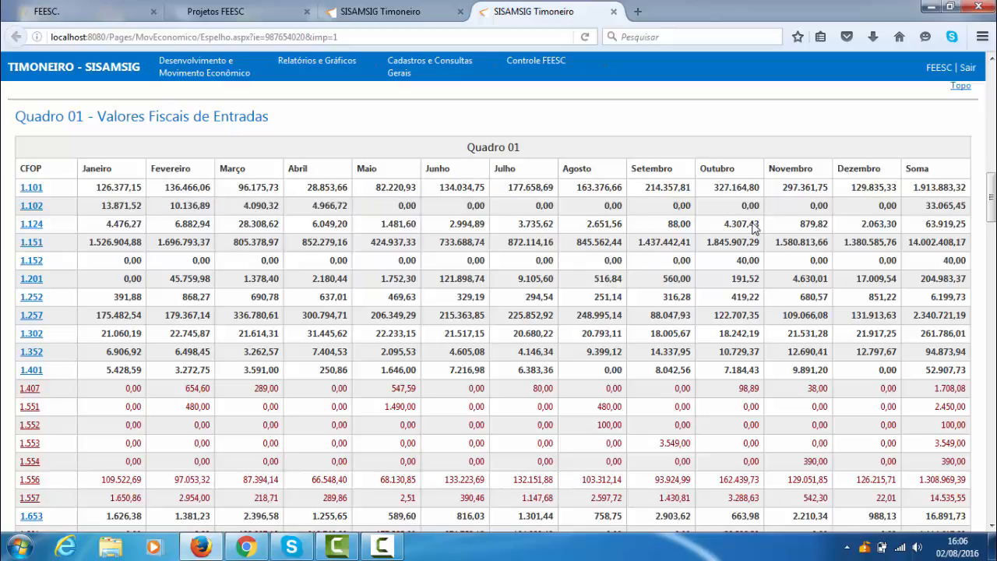
pyautogui.scroll(-1, 763, 230)
pyautogui.scroll(1, 431, 201)
pyautogui.scroll(-20, 421, 215)
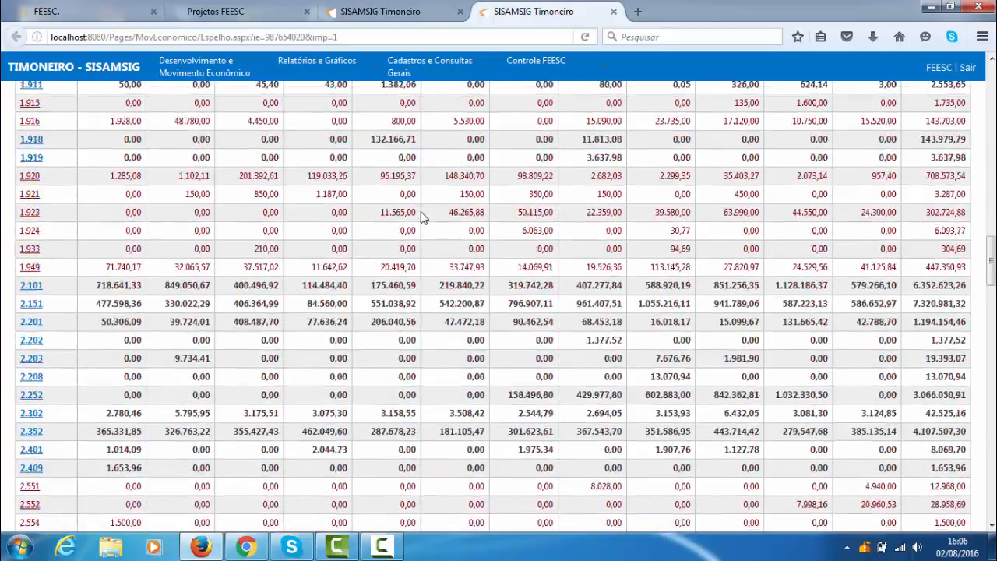
pyautogui.scroll(-10, 425, 218)
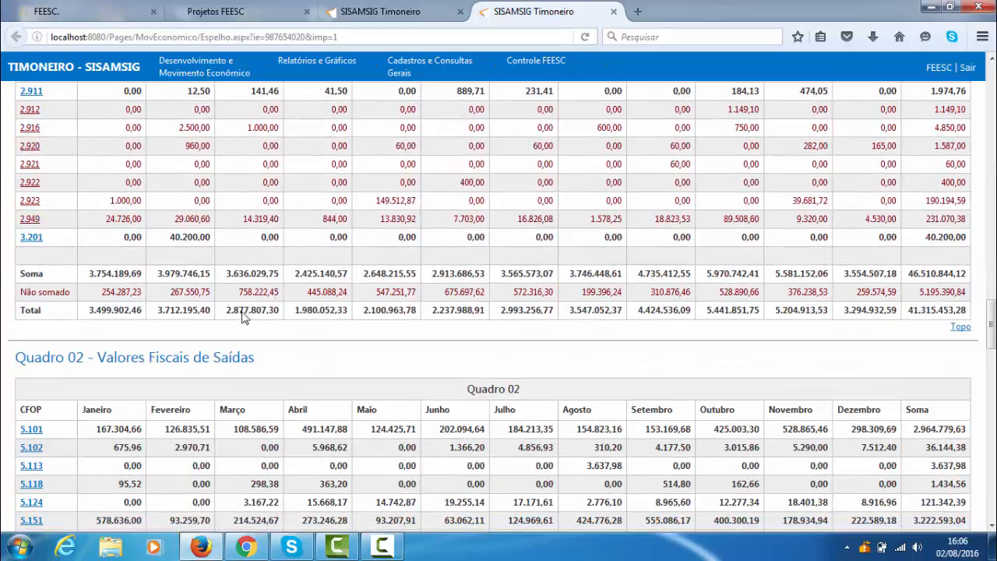
pyautogui.scroll(-3, 243, 316)
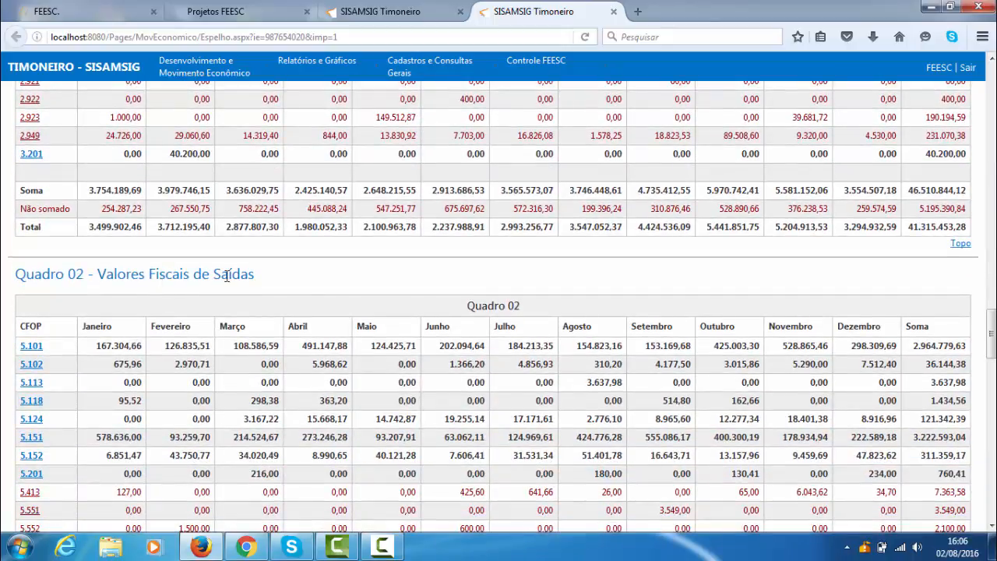
pyautogui.scroll(-3, 226, 277)
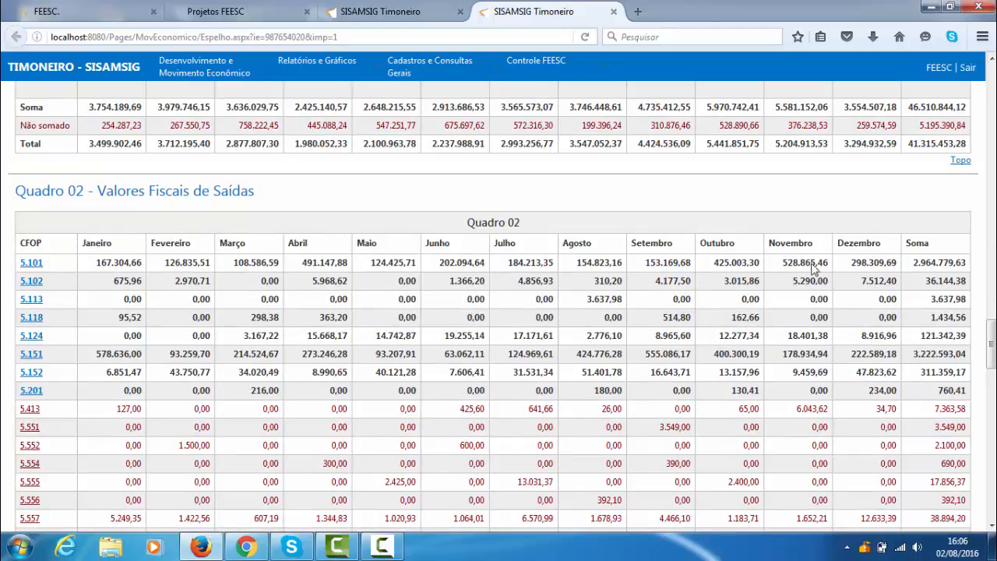
pyautogui.scroll(-10, 421, 370)
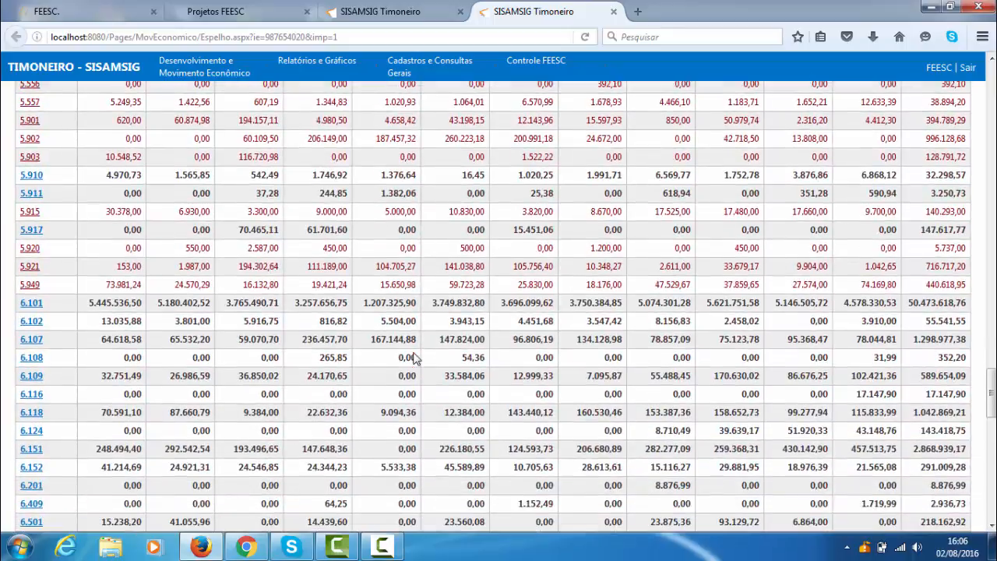
# - Review the Ajustes Automáticos and Valor Adicionado tables, highlighting the V. A. Original and V. A. Calculado labels and the Ajustes Automáticos heading
pyautogui.scroll(-10, 415, 356)
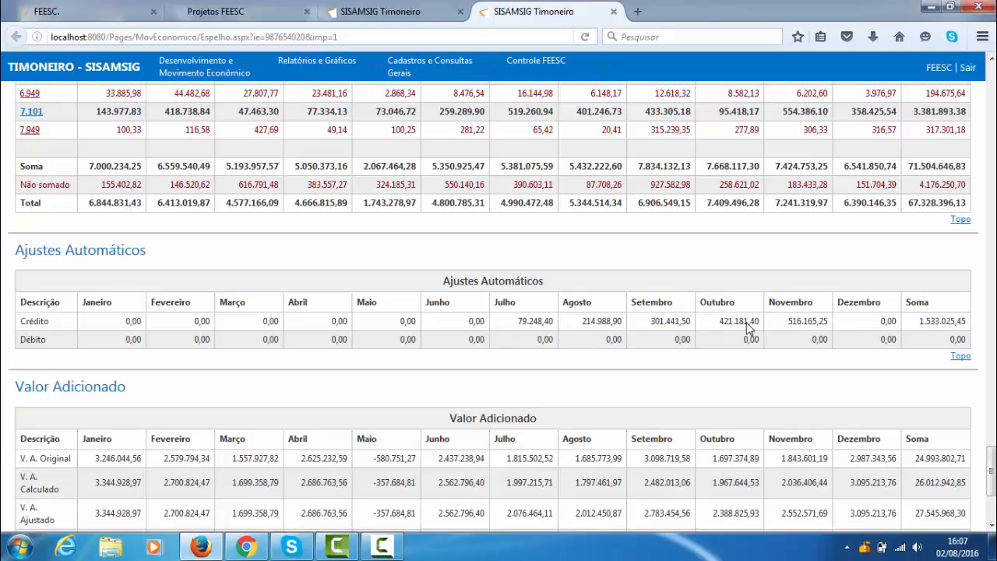
pyautogui.scroll(-4, 771, 323)
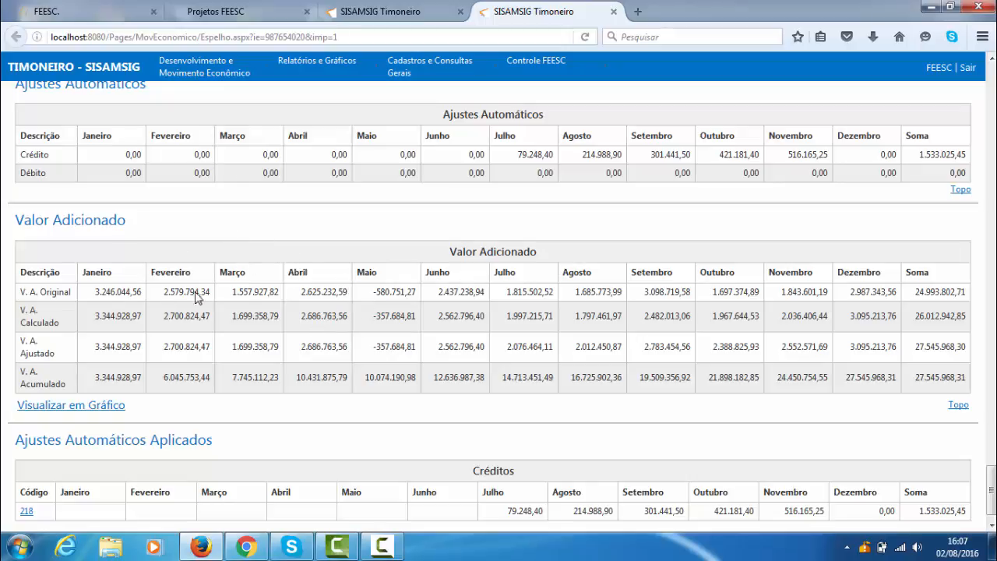
pyautogui.moveTo(23, 293); pyautogui.dragTo(72, 301)
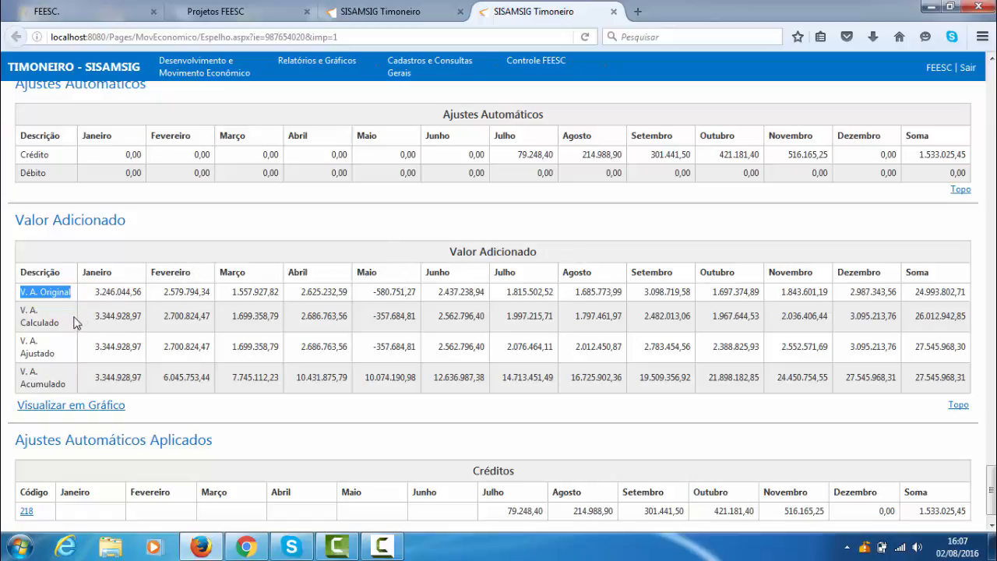
pyautogui.moveTo(67, 326); pyautogui.dragTo(25, 307)
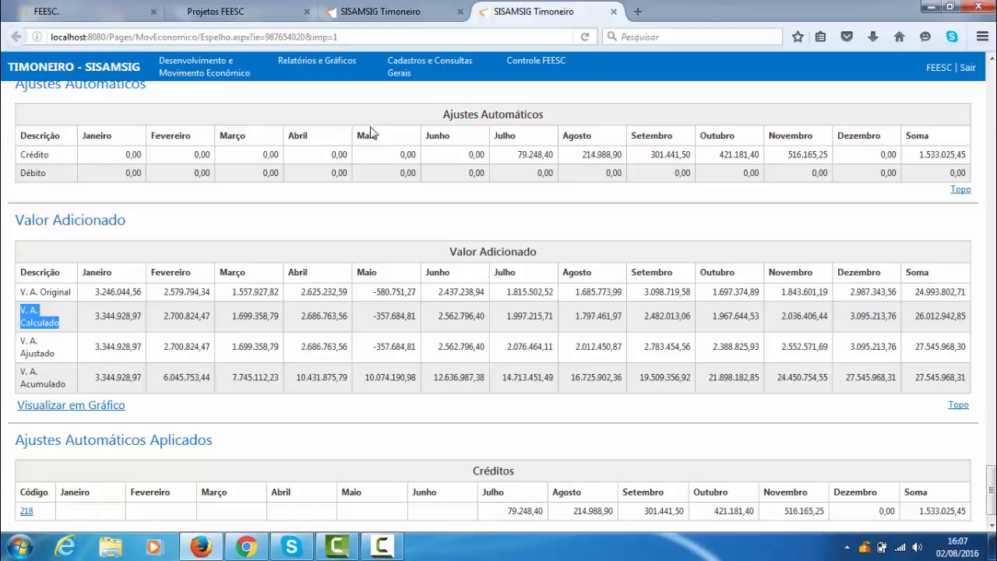
pyautogui.moveTo(442, 115); pyautogui.dragTo(567, 125)
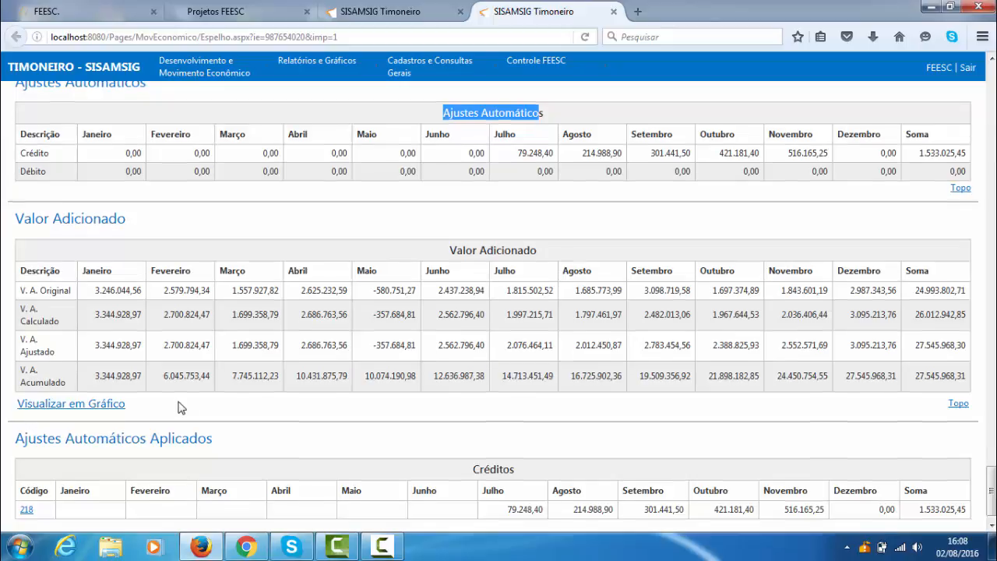
# - View the rule behind code 218 in the Ajustes Automáticos Aplicados credits, and close its description
pyautogui.scroll(-1, 179, 407)
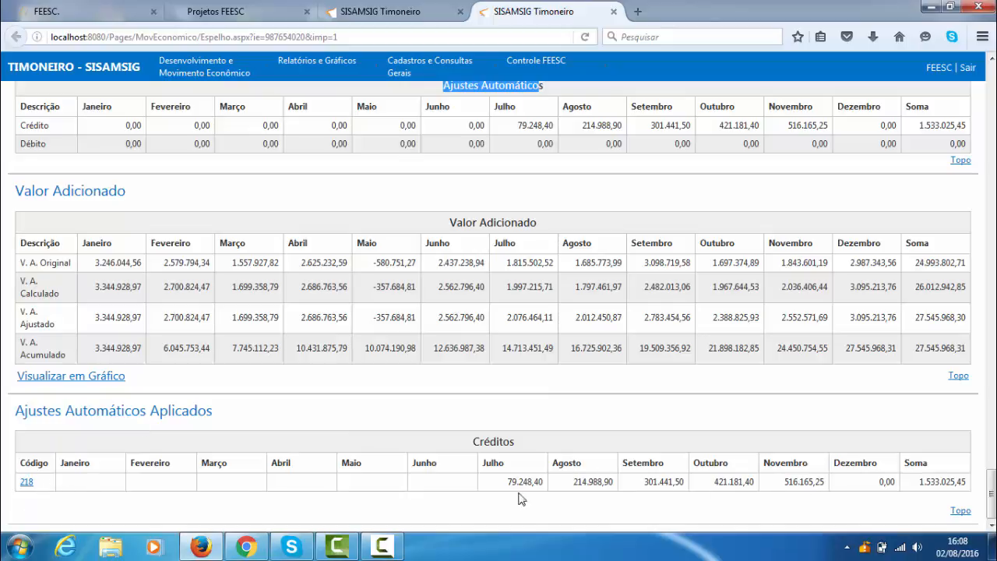
pyautogui.click(27, 483)
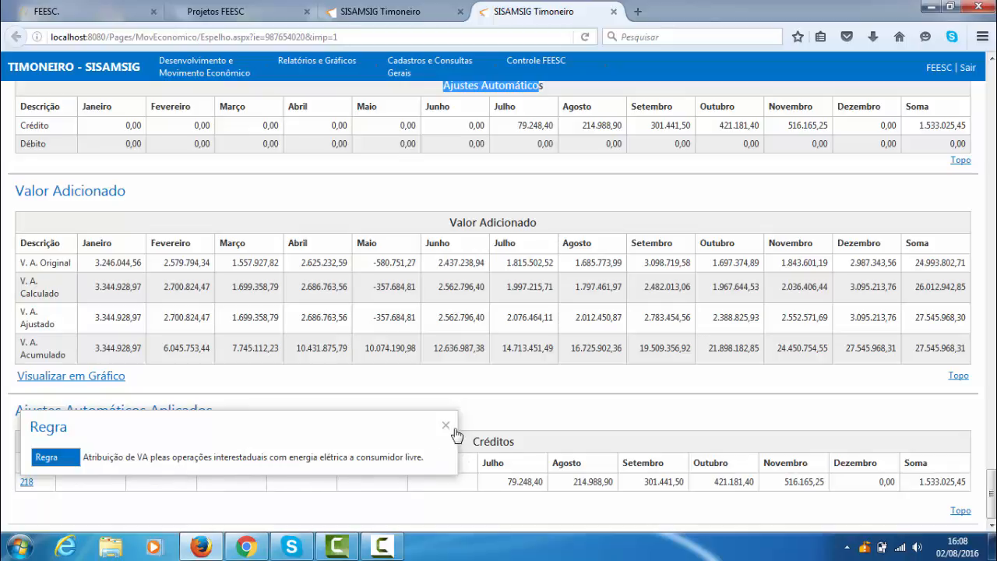
pyautogui.click(551, 417)
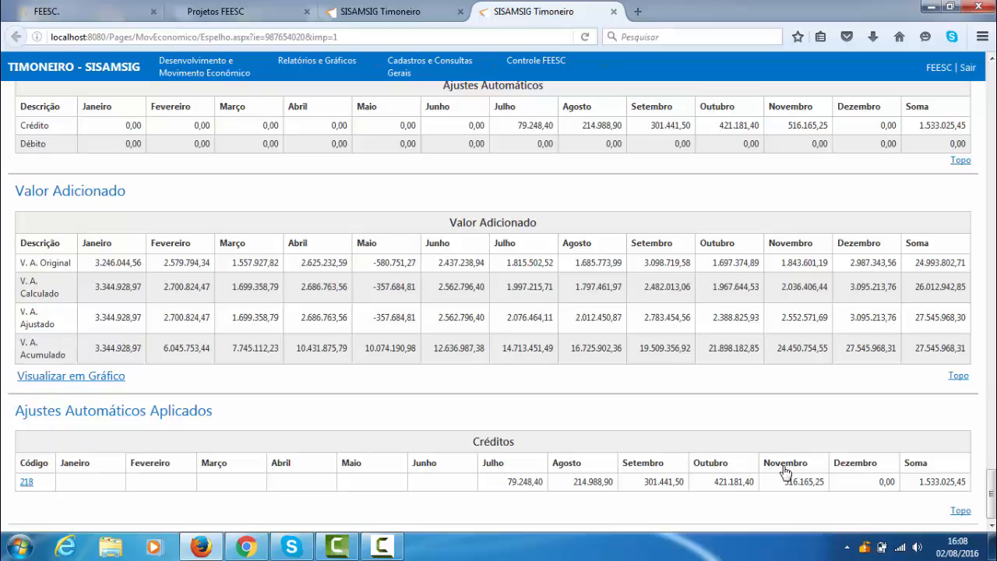
# - Return to the DIME analysis tab and look over its result table down to the export options
pyautogui.scroll(10, 769, 456)
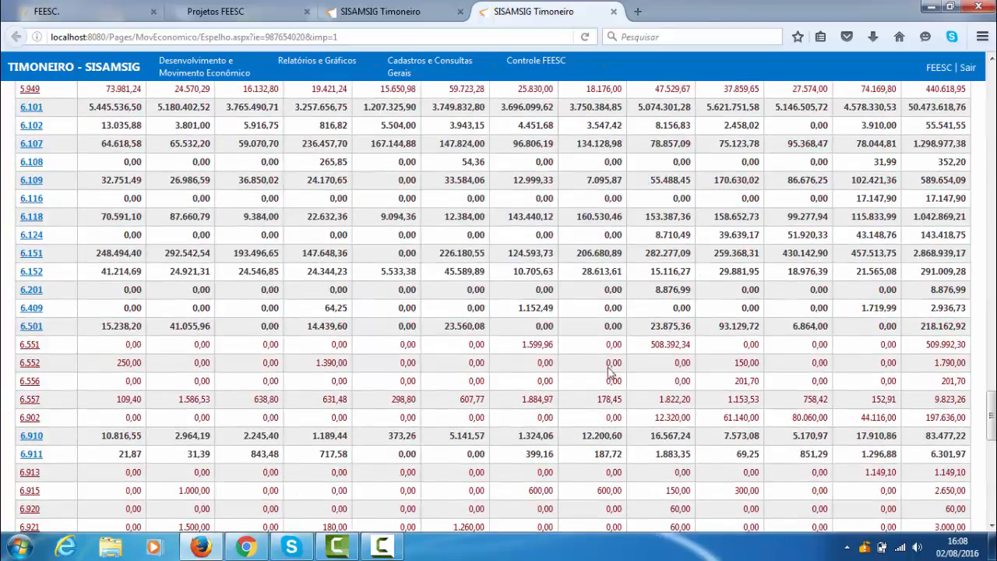
pyautogui.click(379, 16)
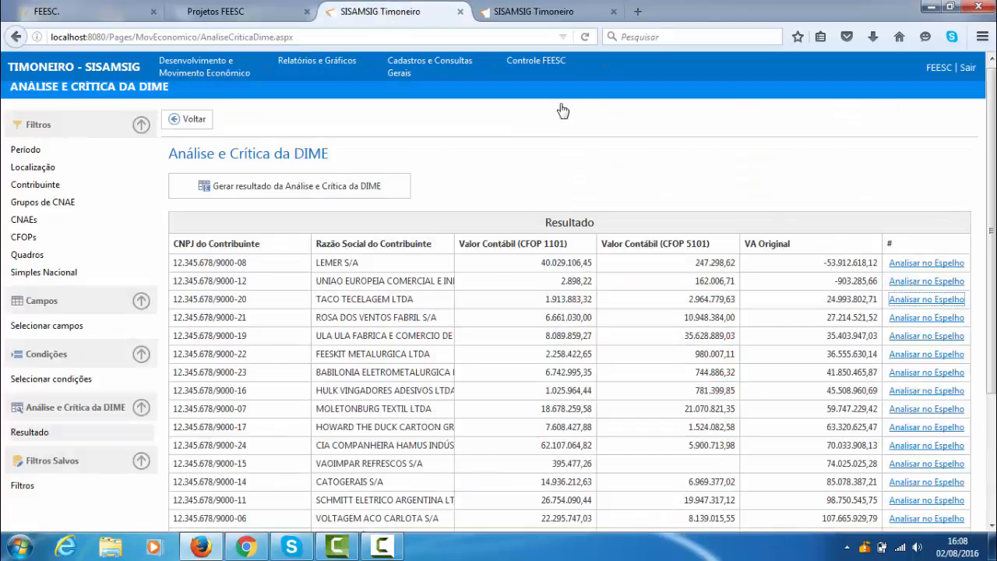
pyautogui.scroll(-4, 796, 381)
pyautogui.scroll(5, 783, 362)
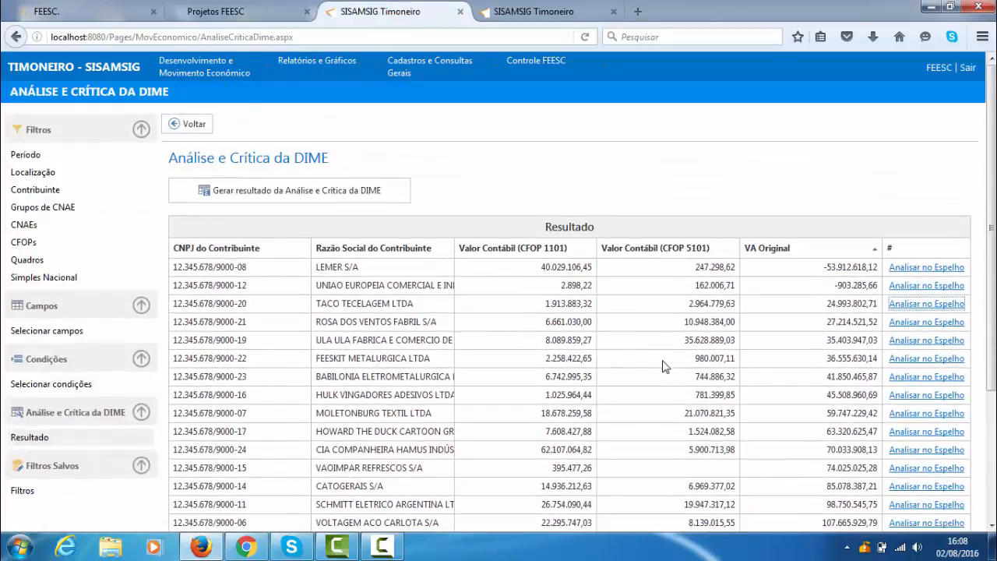
pyautogui.scroll(-5, 613, 359)
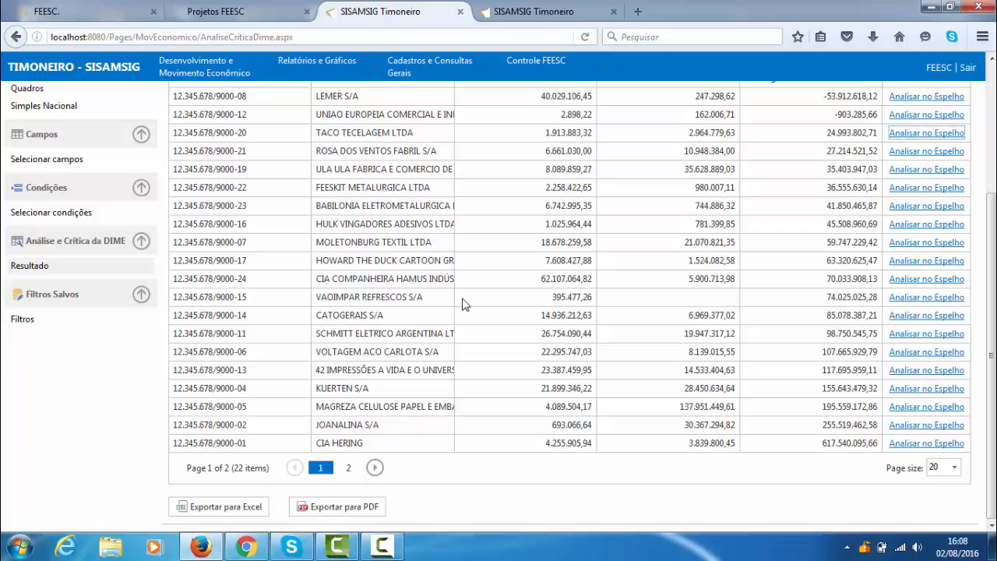
pyautogui.scroll(2, 468, 283)
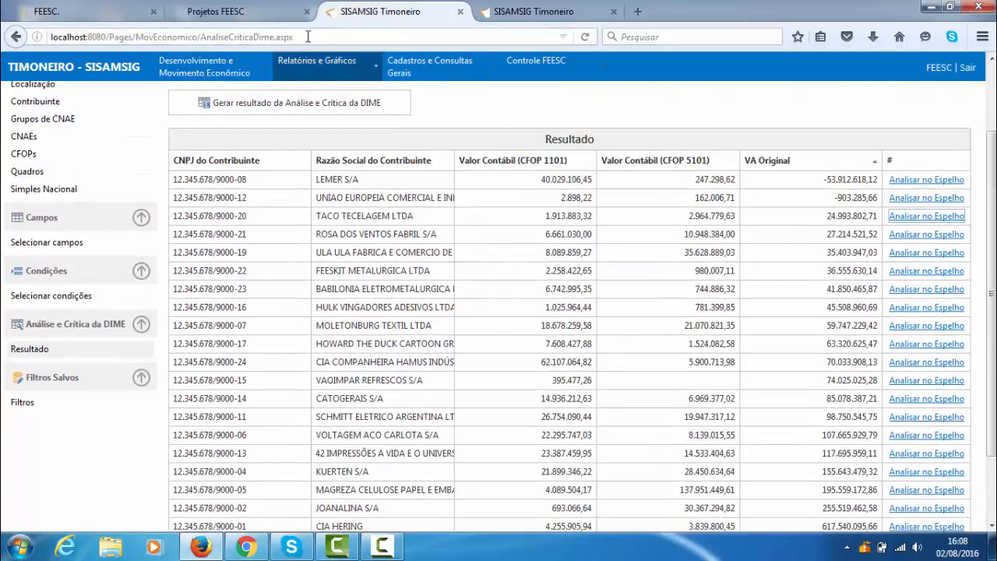
# - Open the Espelho Municipal page from the Desenvolvimento e Movimento Econômico section
pyautogui.moveTo(300, 66)
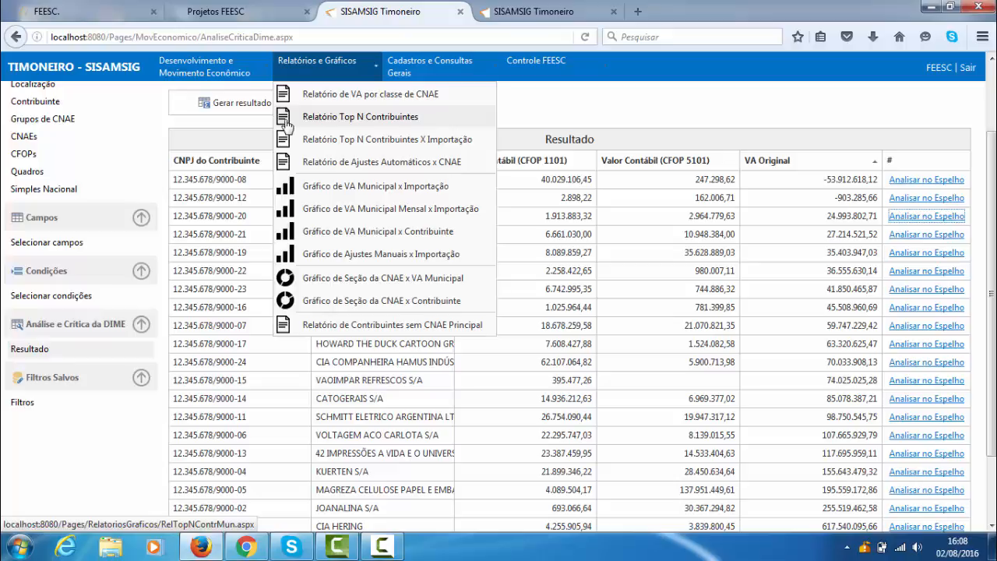
pyautogui.moveTo(245, 77)
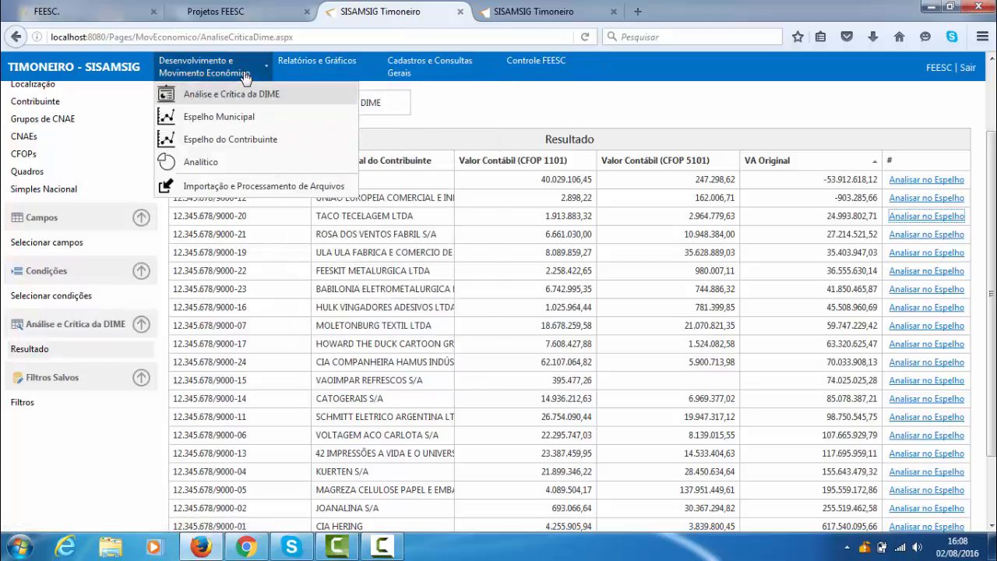
pyautogui.click(246, 122)
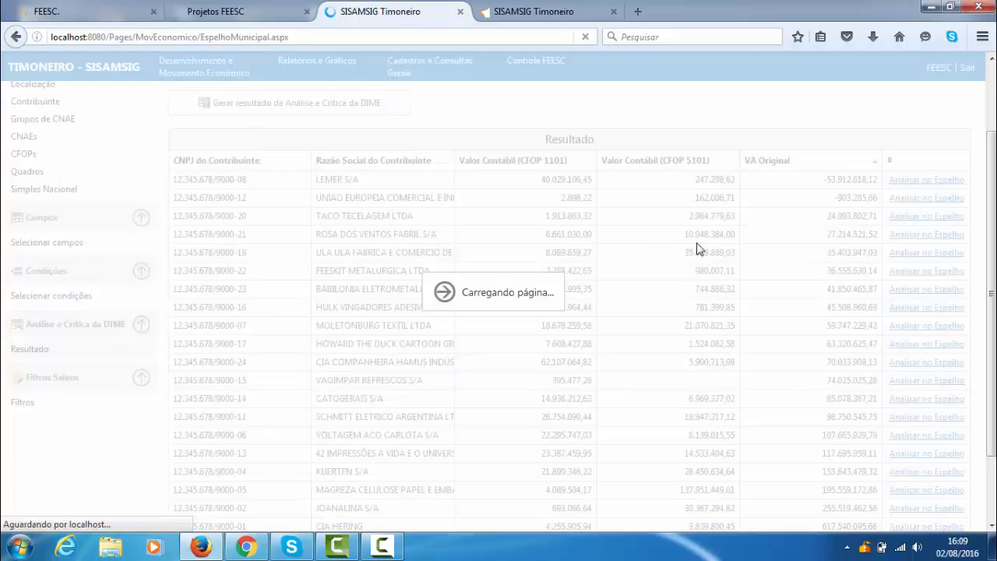
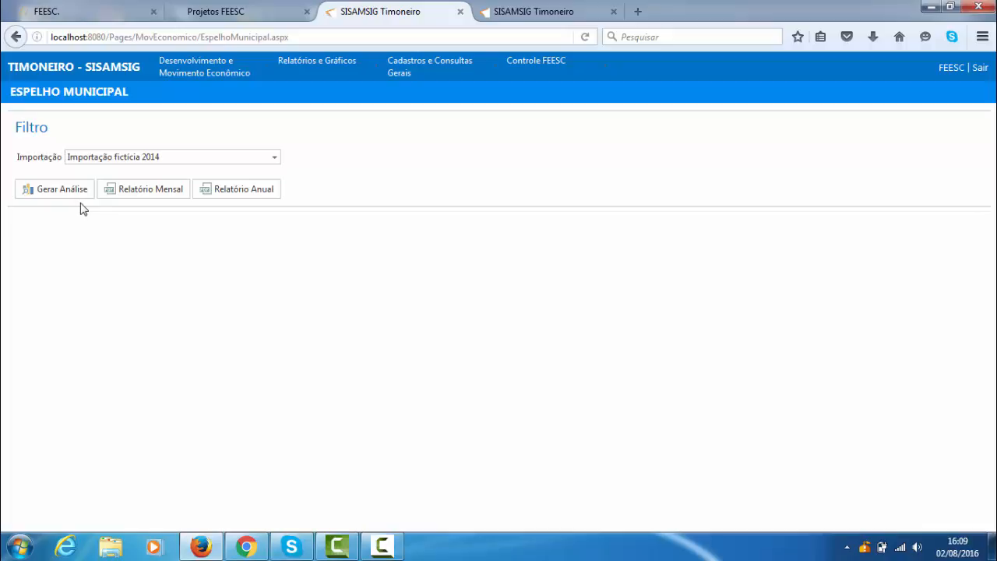
# - Generate the municipal analysis for Importação fictícia 2014 and bring up its Apuração do Valor Adicionado table and chart
pyautogui.click(69, 191)
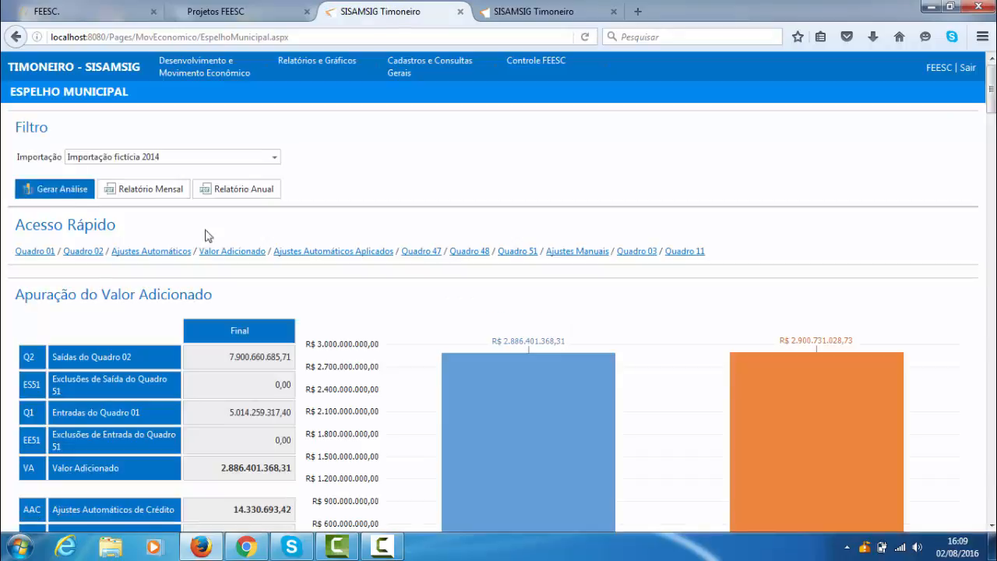
pyautogui.scroll(-2, 238, 252)
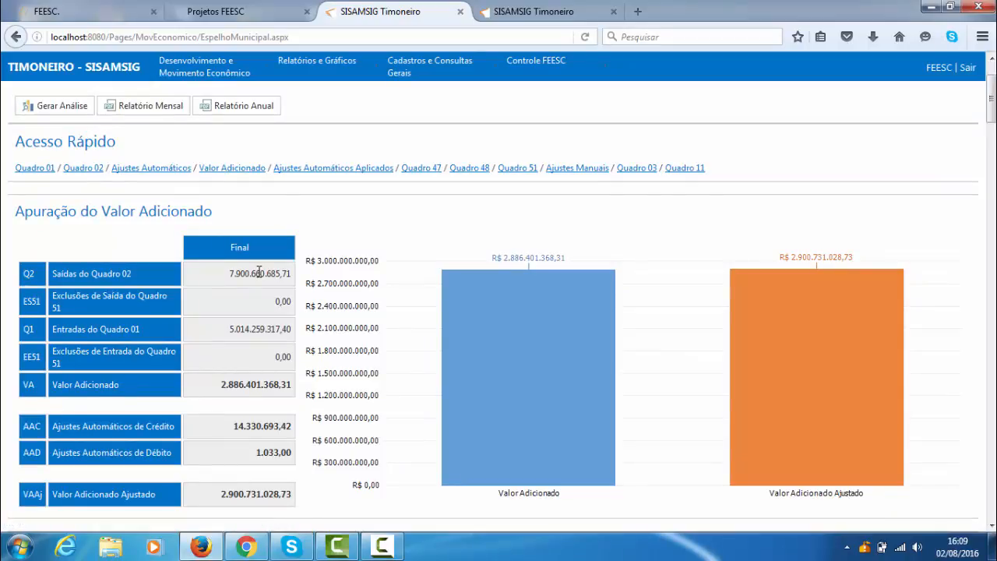
pyautogui.scroll(-2, 315, 292)
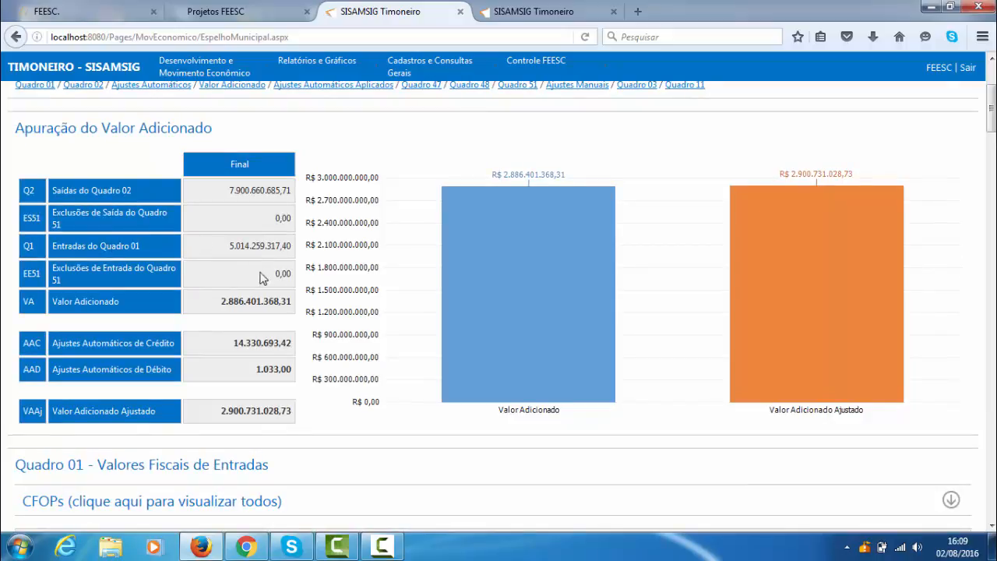
# - Examine the Apuração do Valor Adicionado table, highlighting the final values from Valor Adicionado and Ajustes Automáticos de Crédito down to Valor Adicionado Ajustado
pyautogui.moveTo(270, 300)
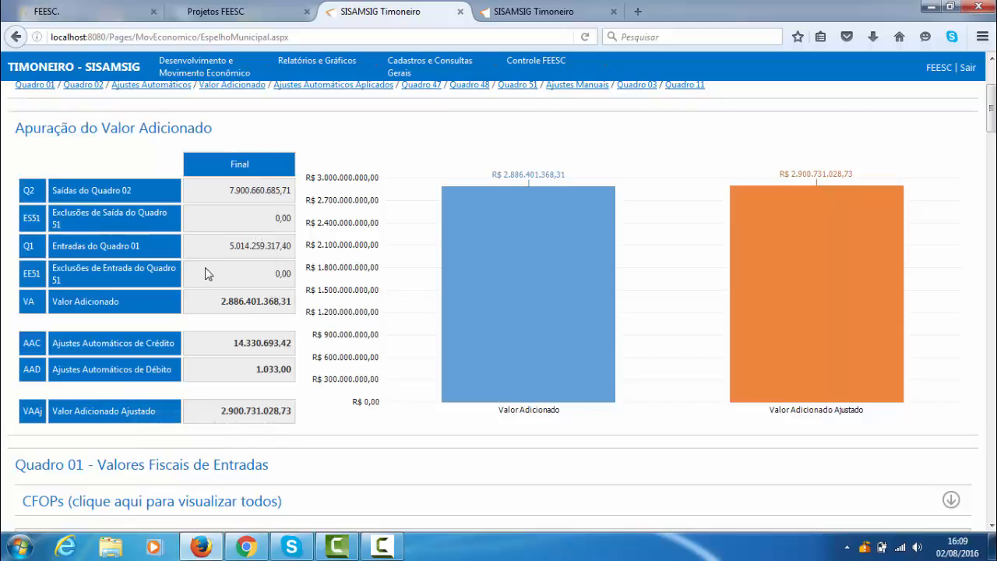
pyautogui.moveTo(221, 300); pyautogui.dragTo(410, 317)
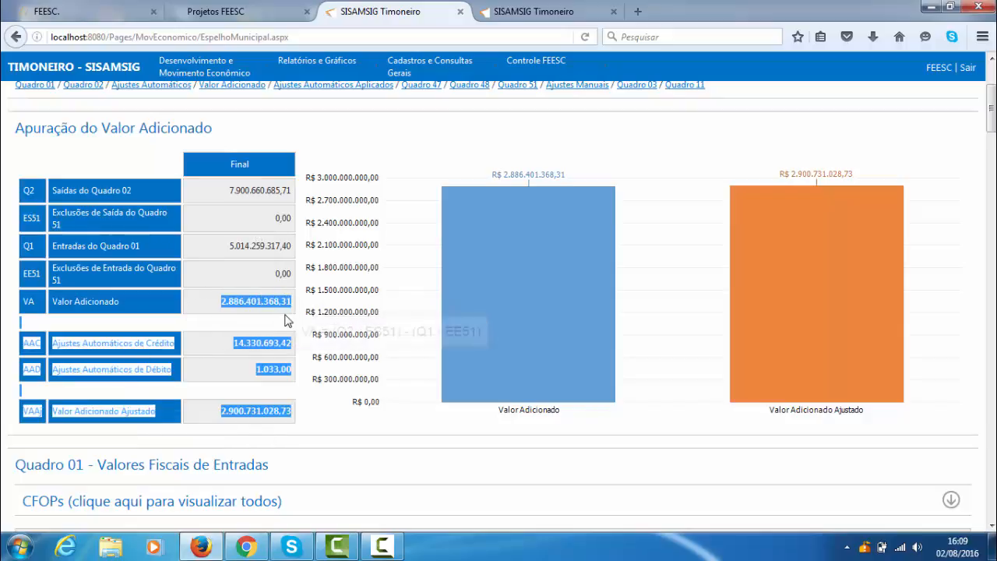
pyautogui.scroll(-1, 321, 309)
pyautogui.click(372, 356)
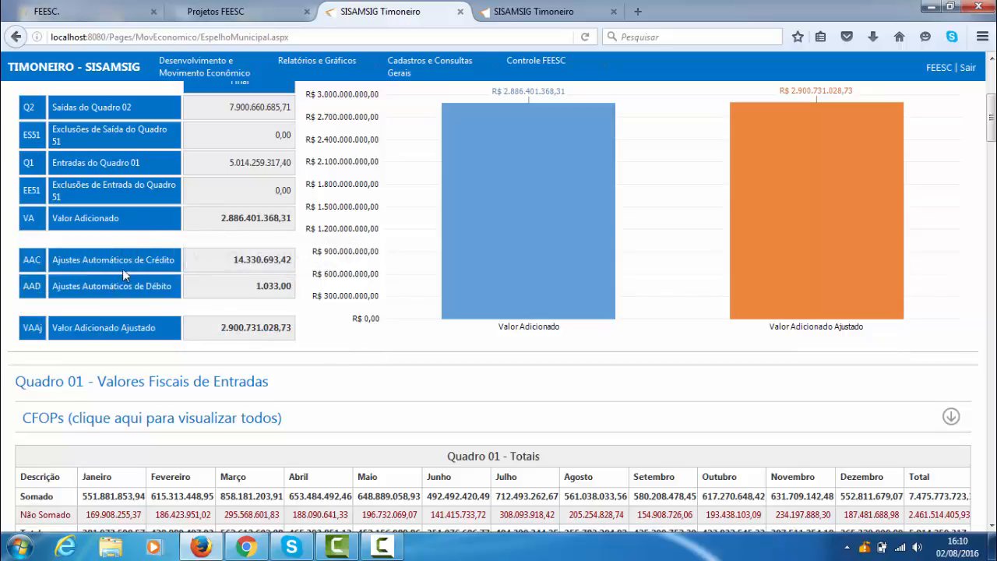
pyautogui.moveTo(232, 260); pyautogui.dragTo(350, 320)
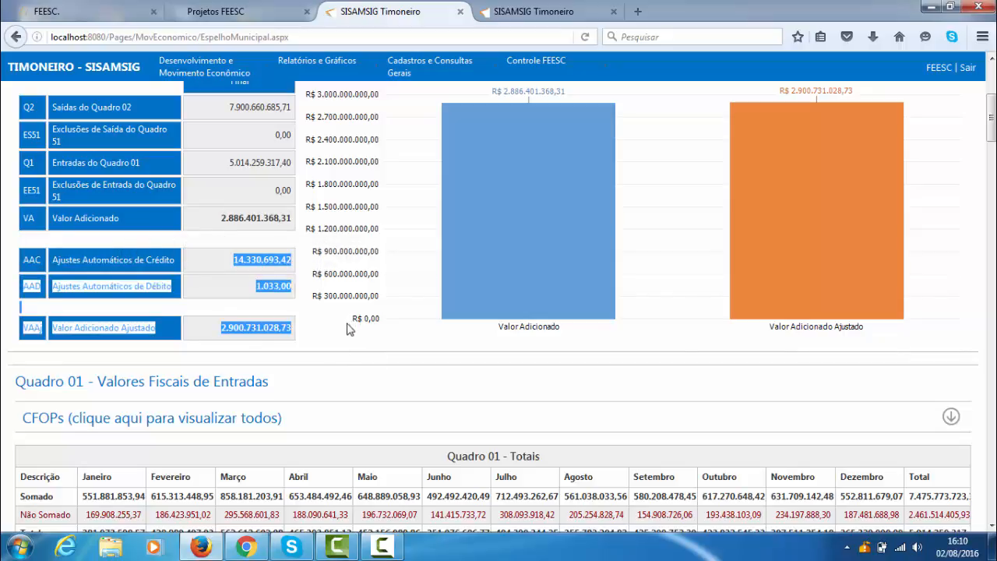
pyautogui.click(95, 349)
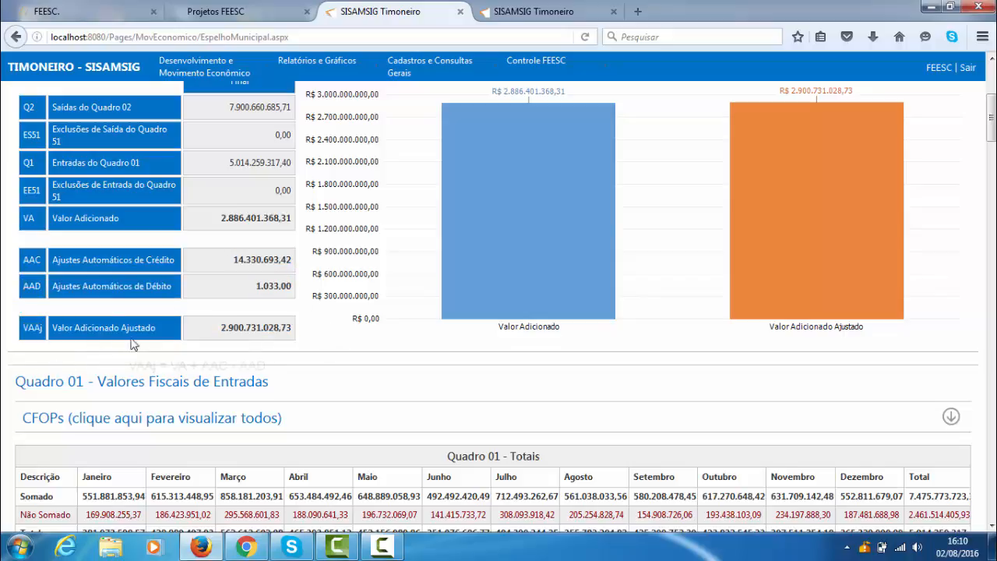
# - Review the monthly totals of Quadro 01, expand its full CFOPs list, and collapse it again
pyautogui.scroll(-3, 363, 350)
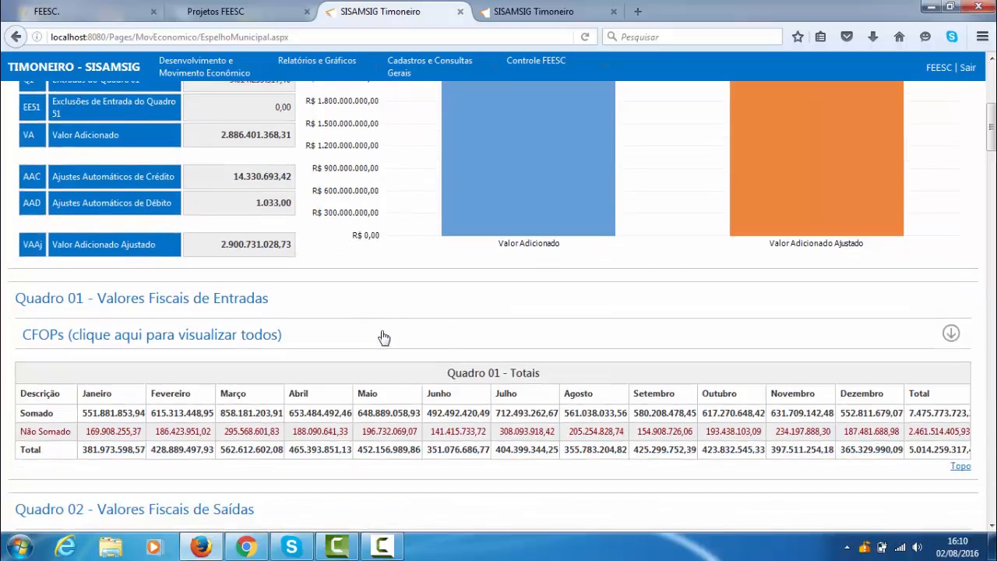
pyautogui.scroll(-2, 382, 332)
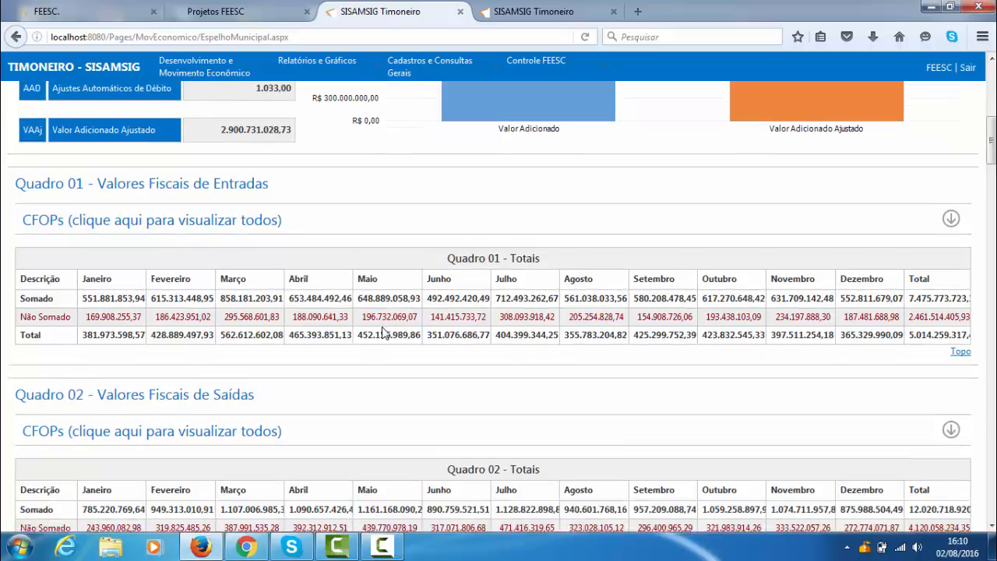
pyautogui.scroll(1, 387, 334)
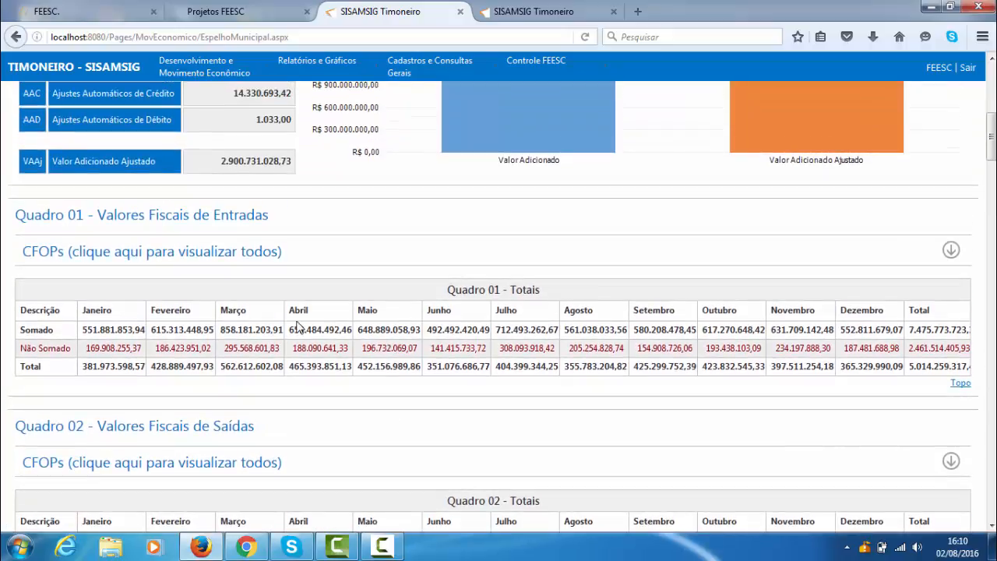
pyautogui.scroll(-3, 311, 283)
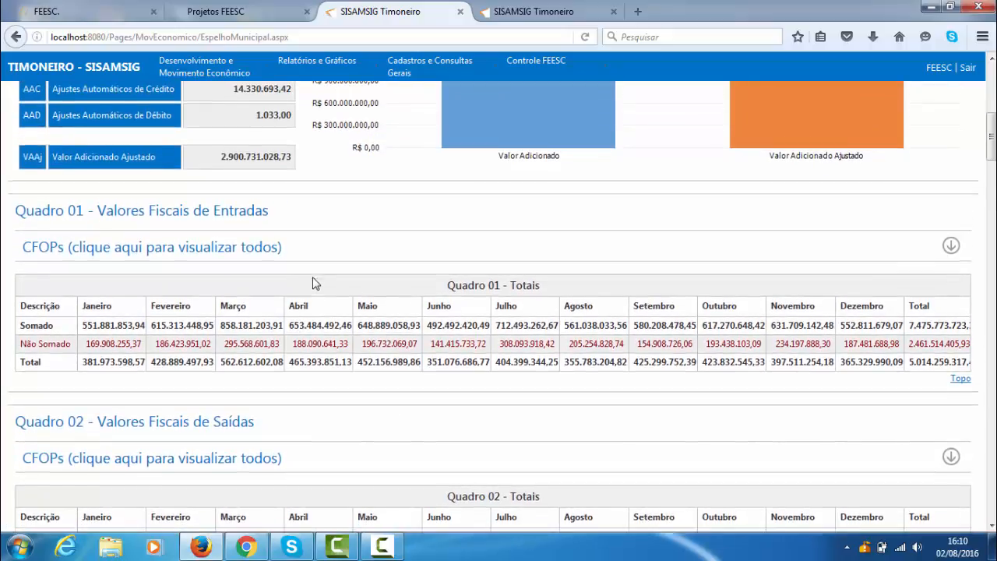
pyautogui.scroll(1, 316, 278)
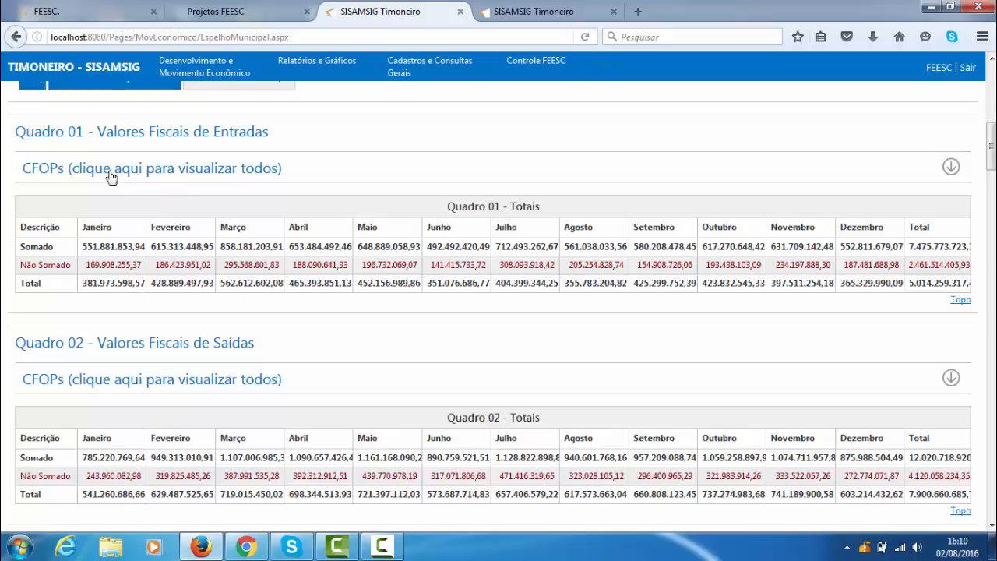
pyautogui.click(194, 173)
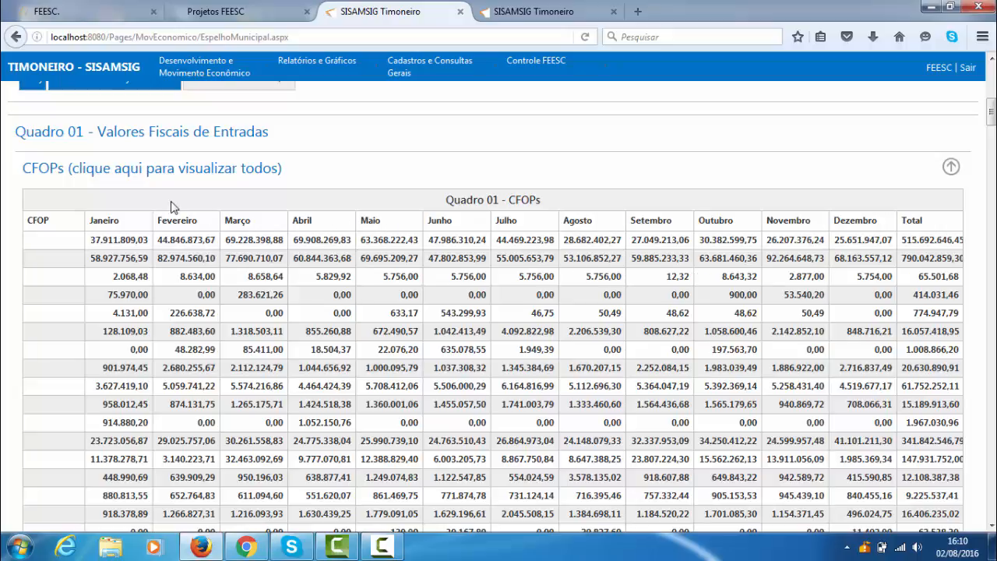
pyautogui.click(169, 167)
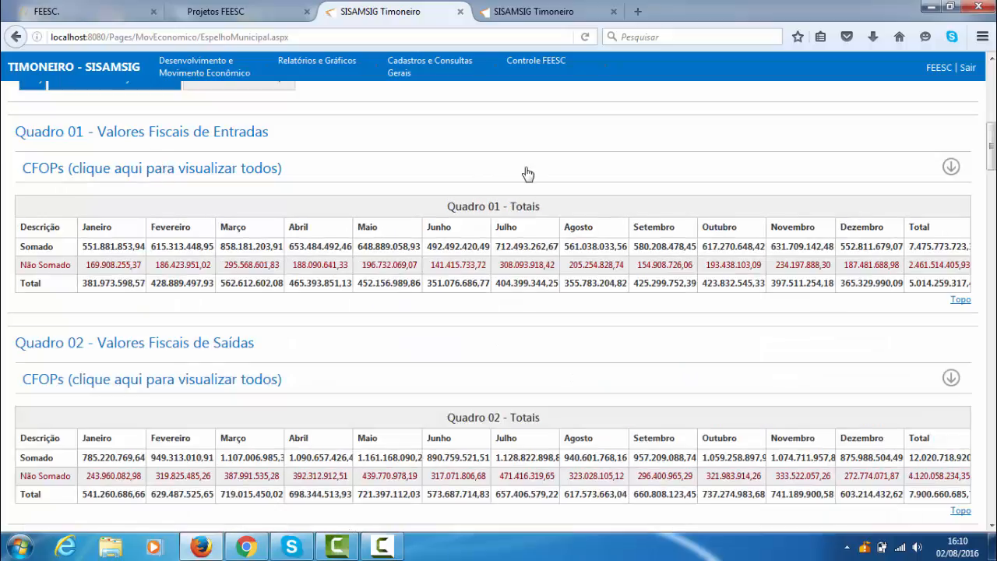
# - Review the Quadro 02 and Ajustes Automáticos tables, highlighting the total credit and debit adjustments, and continue to the Valor Adicionado table
pyautogui.scroll(-4, 285, 199)
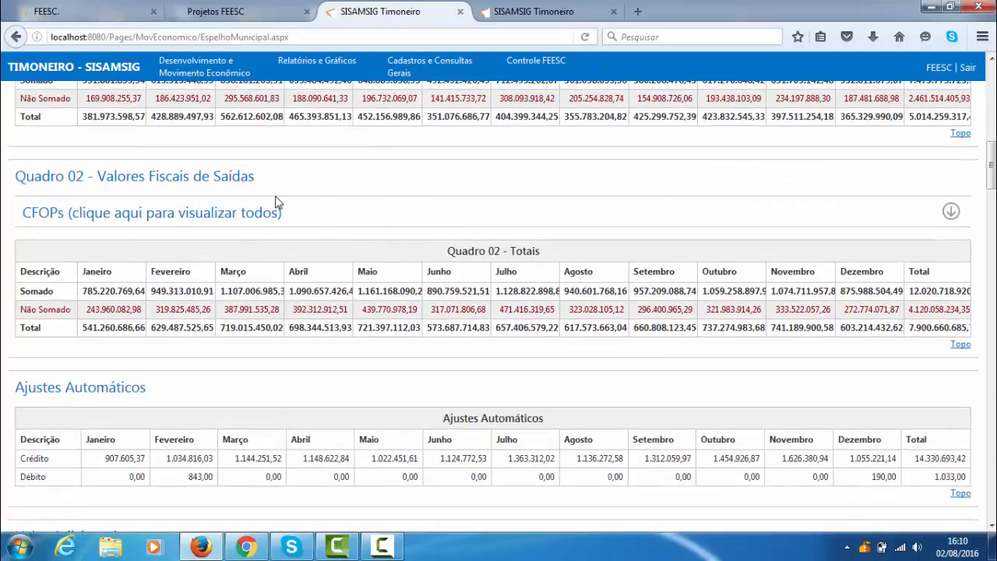
pyautogui.scroll(-6, 484, 196)
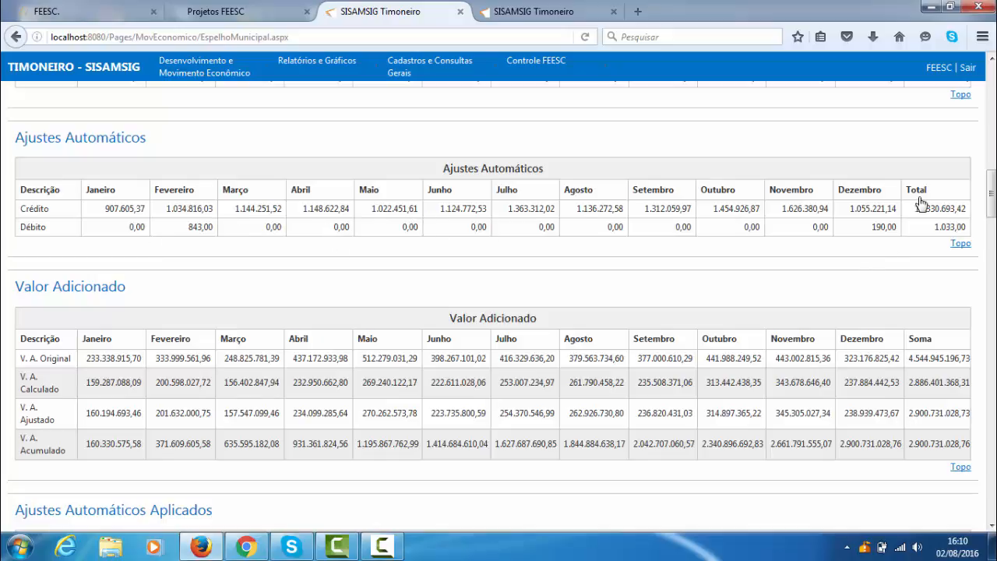
pyautogui.moveTo(910, 212); pyautogui.dragTo(967, 214)
pyautogui.moveTo(925, 234); pyautogui.dragTo(968, 231)
pyautogui.scroll(-2, 440, 294)
pyautogui.scroll(-1, 441, 294)
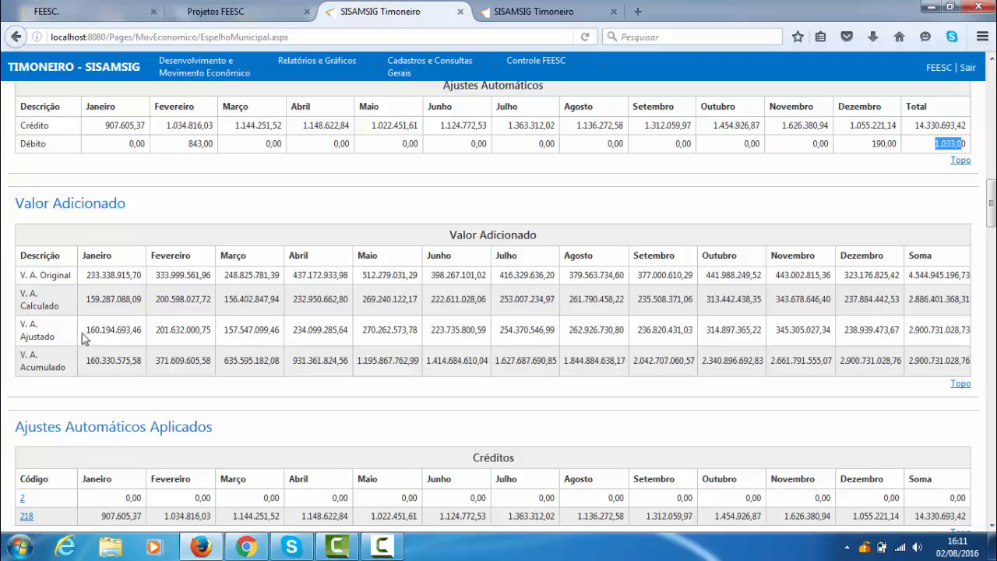
# - View the rule behind code 161 in the Ajustes Automáticos Aplicados debits, and close its description
pyautogui.scroll(-5, 248, 404)
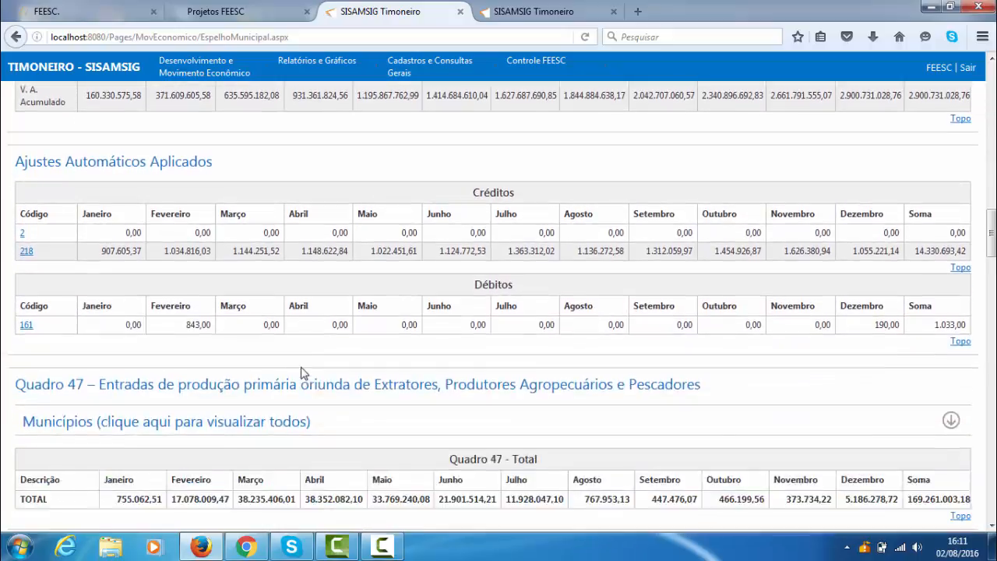
pyautogui.scroll(2, 270, 339)
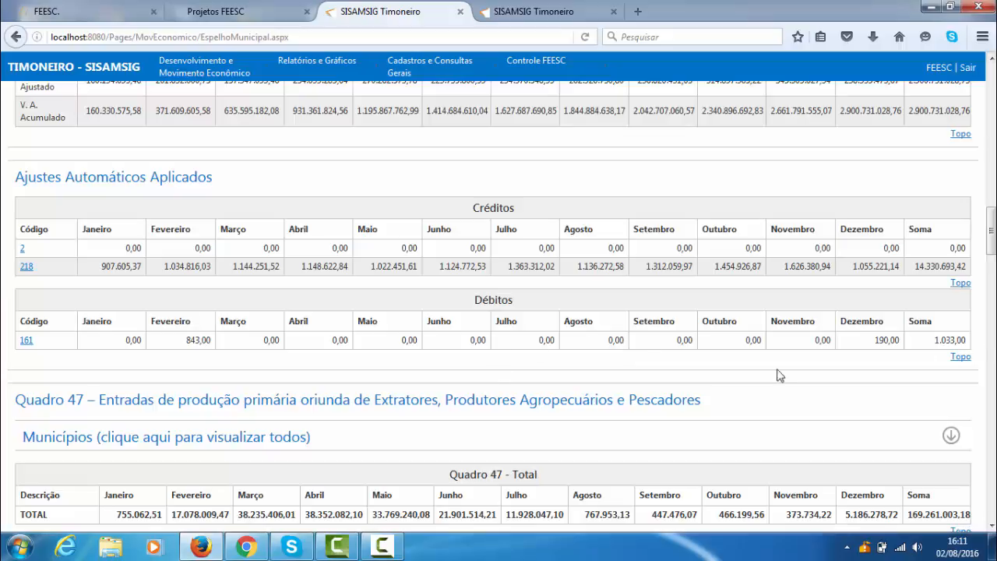
pyautogui.click(24, 341)
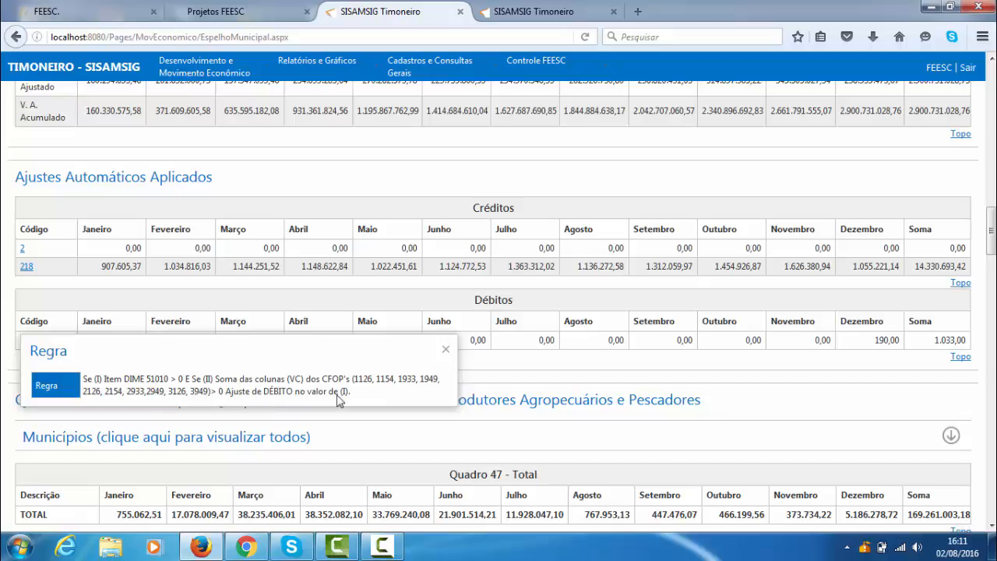
pyautogui.click(593, 376)
# - Look over Quadro 47, Quadro 48 and the entry and exit exclusions of Quadro 51
pyautogui.scroll(-2, 662, 452)
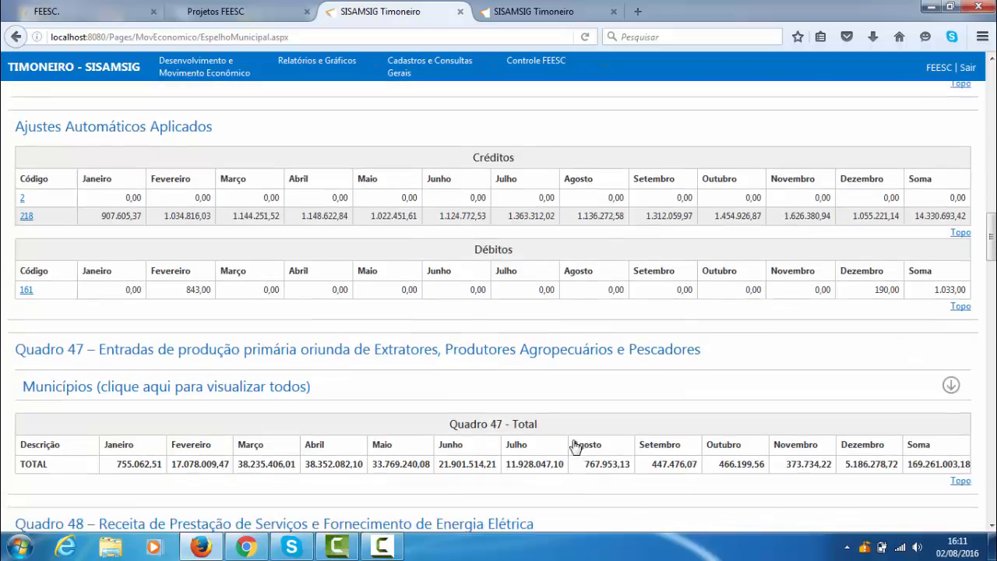
pyautogui.scroll(-2, 403, 387)
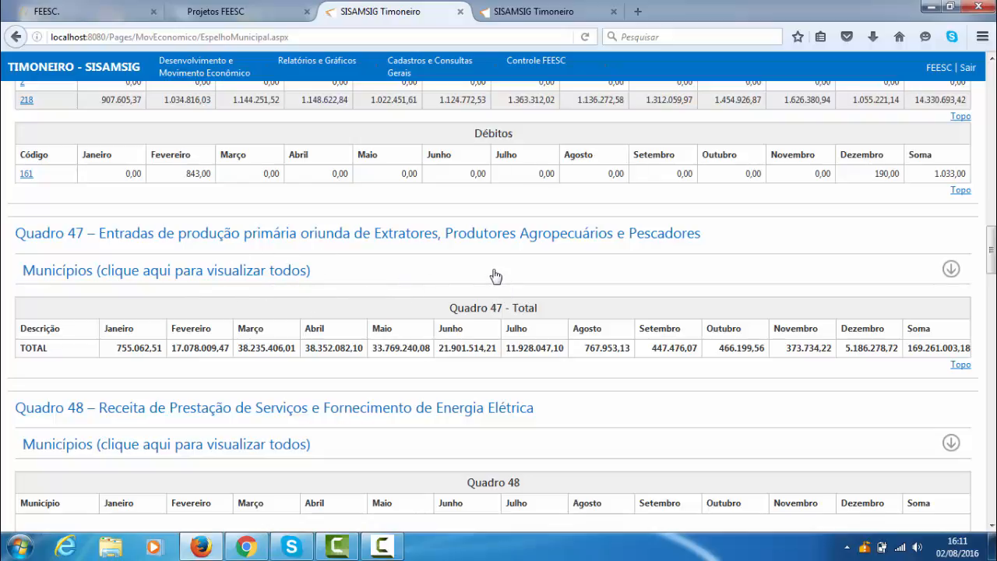
pyautogui.scroll(-1, 493, 277)
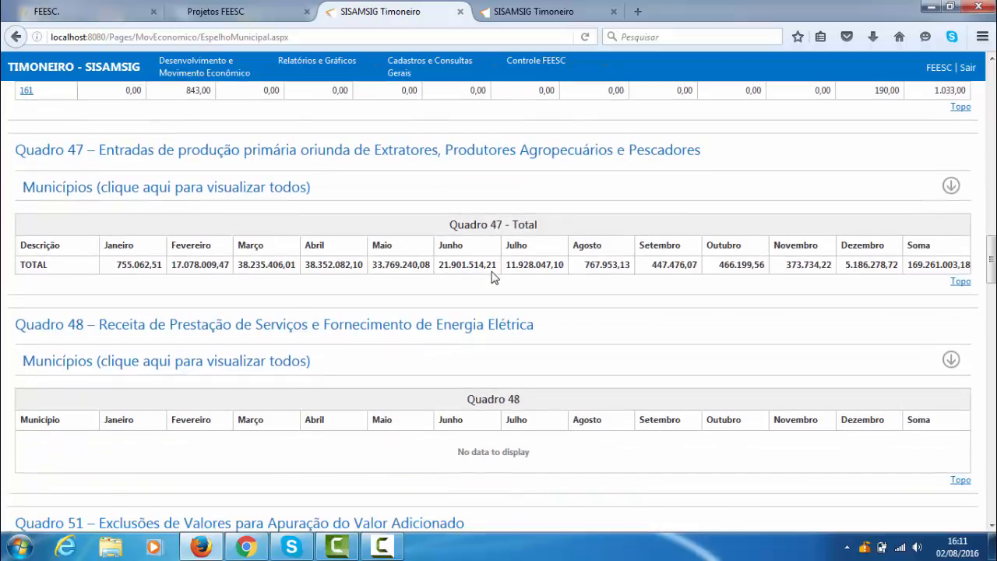
pyautogui.scroll(-1, 492, 277)
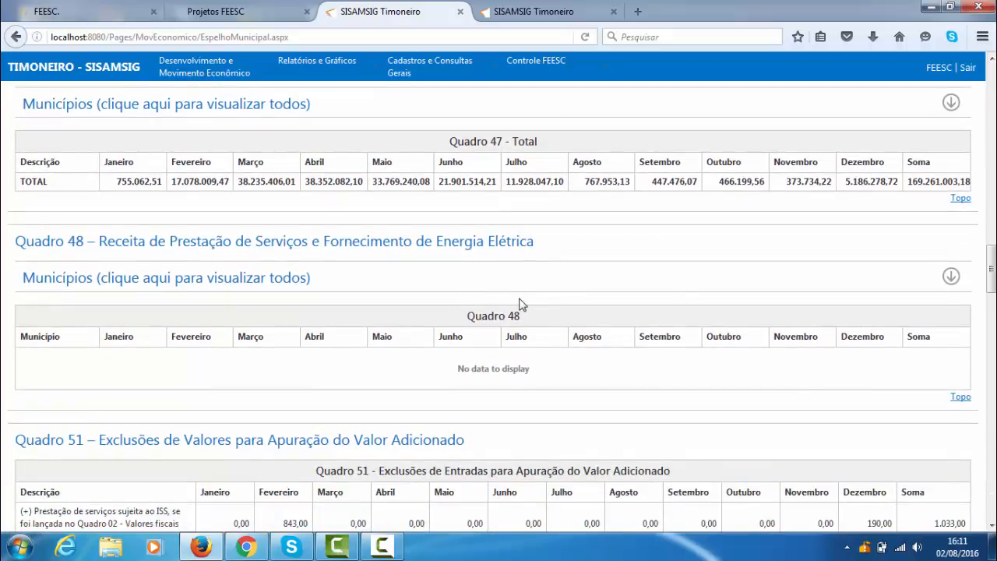
pyautogui.scroll(-3, 518, 300)
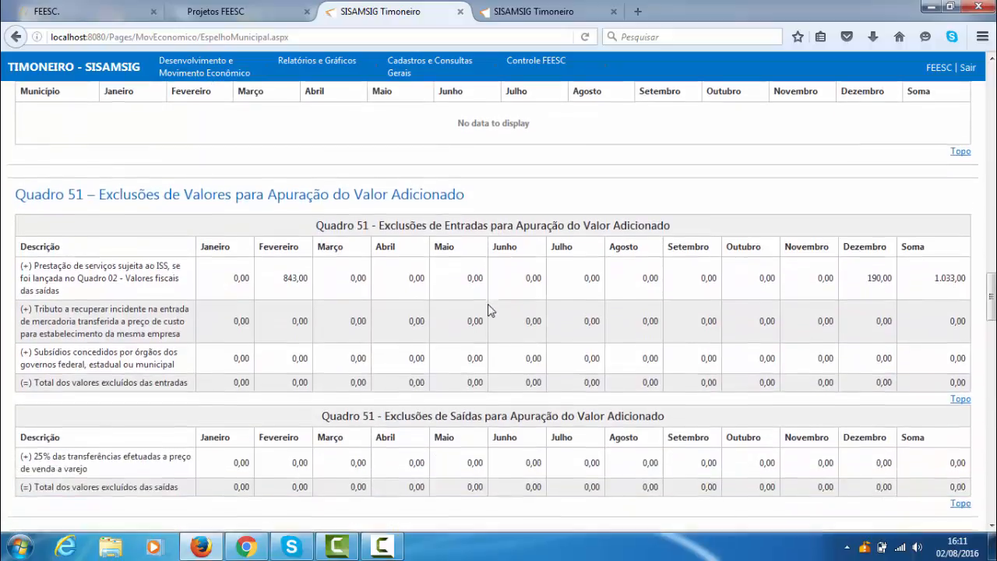
pyautogui.scroll(-1, 488, 304)
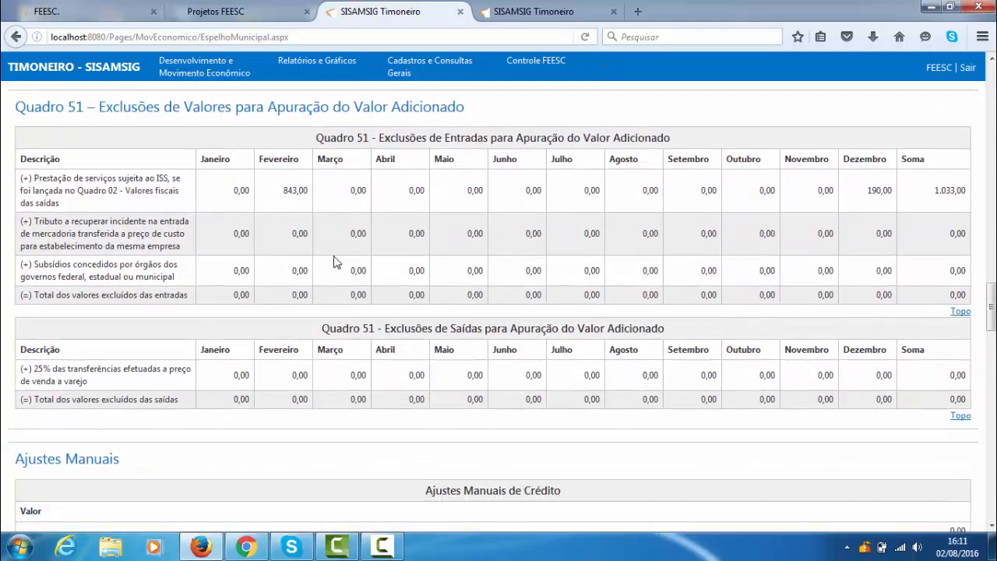
# - Look over the Ajustes Manuais, the Quadro 03 summary of fiscal values, and the Quadro 11 tax substitution tables
pyautogui.scroll(-3, 412, 247)
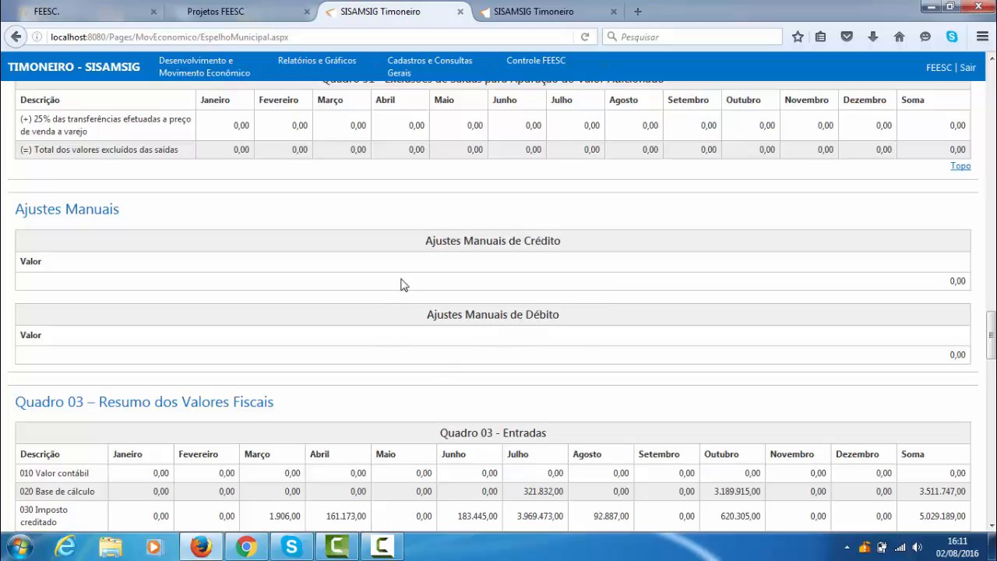
pyautogui.scroll(-4, 385, 312)
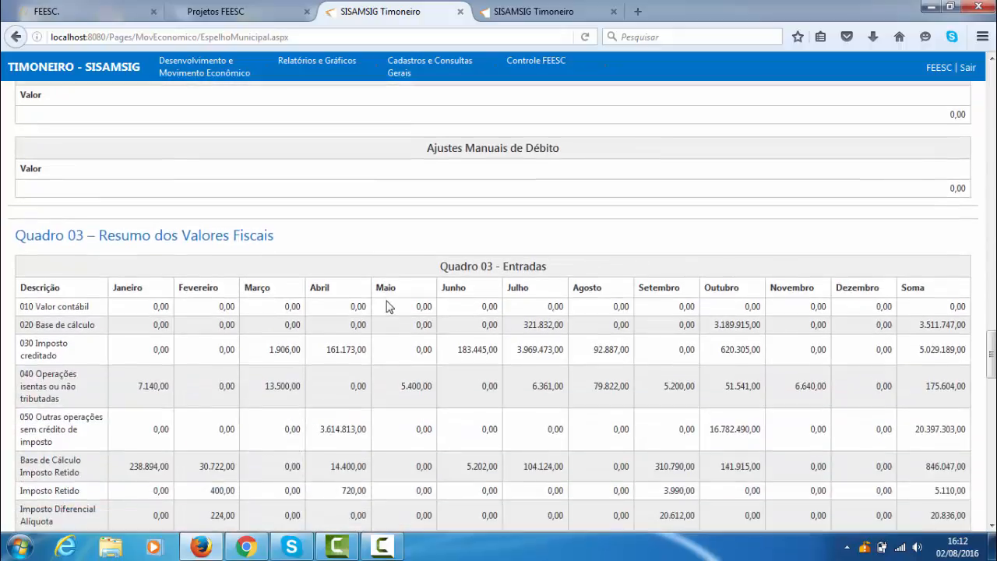
pyautogui.scroll(-7, 388, 306)
pyautogui.scroll(5, 385, 244)
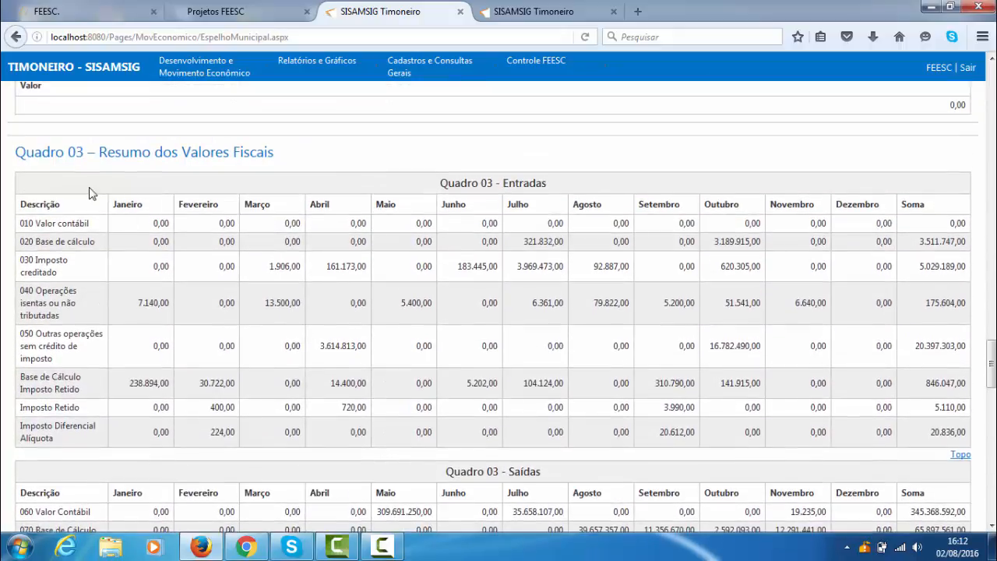
pyautogui.scroll(-12, 345, 216)
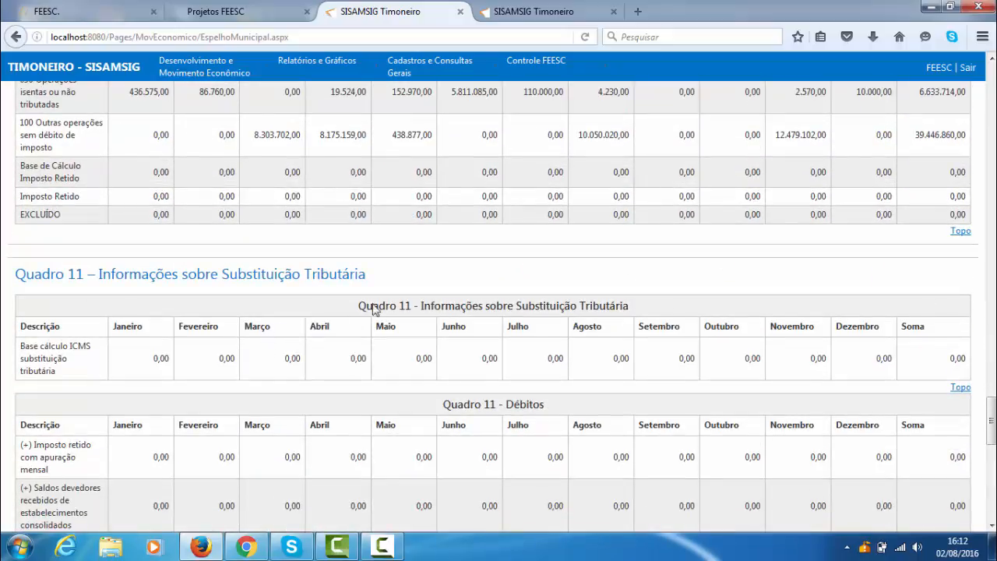
pyautogui.scroll(-10, 438, 309)
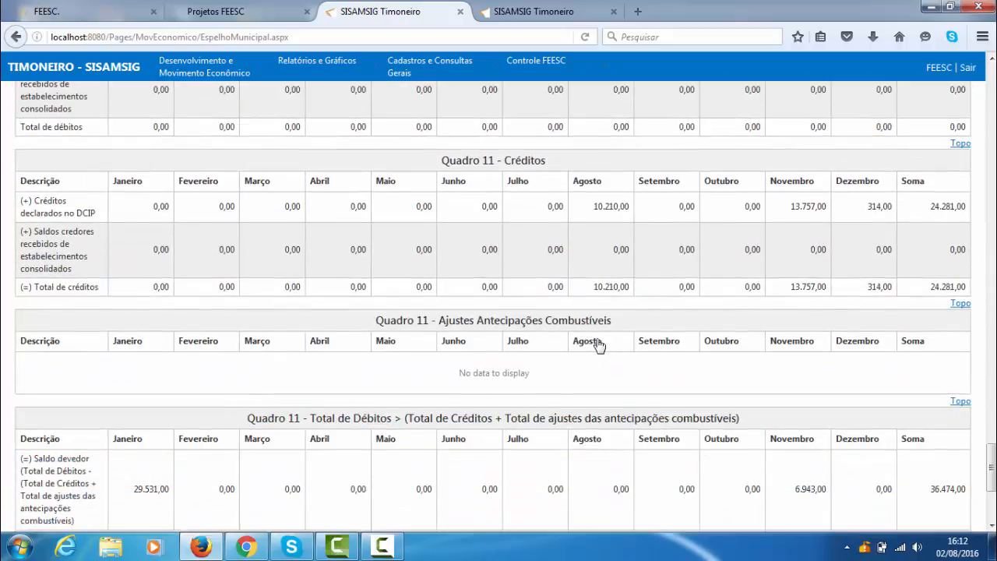
pyautogui.scroll(-2, 596, 342)
pyautogui.scroll(-3, 562, 362)
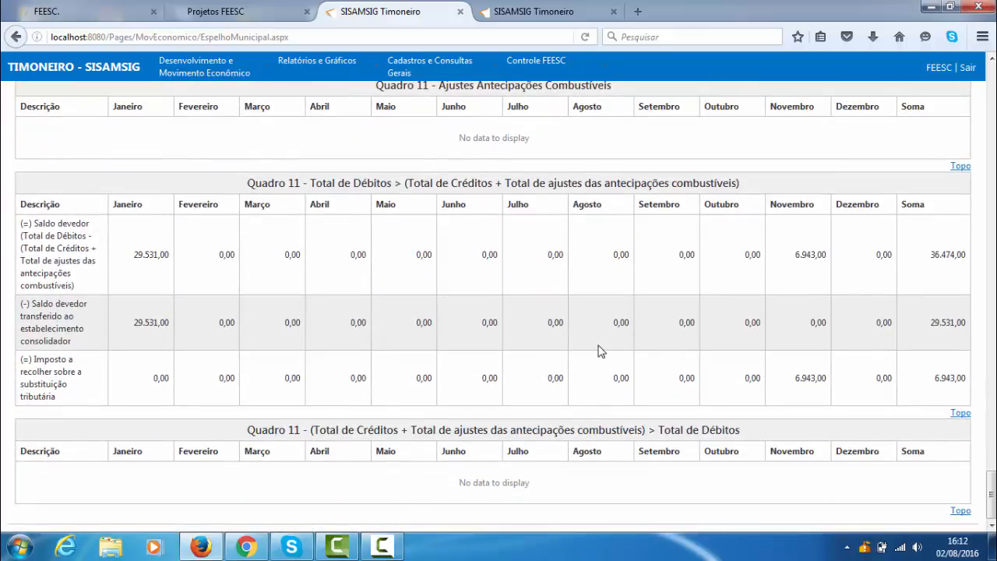
# - Return to the filter and quick-access links at the start of the Espelho Municipal page
pyautogui.scroll(20, 595, 360)
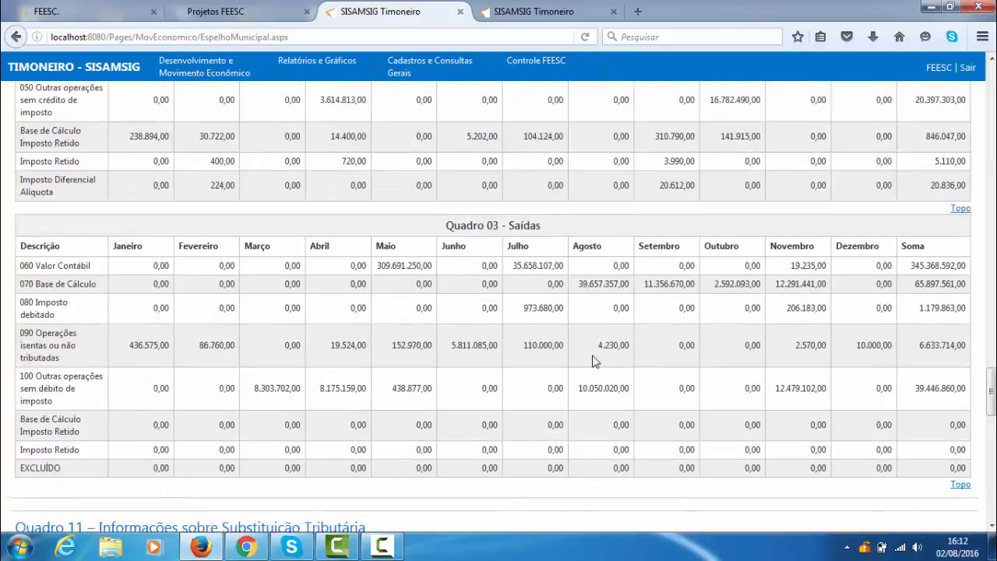
pyautogui.scroll(20, 594, 361)
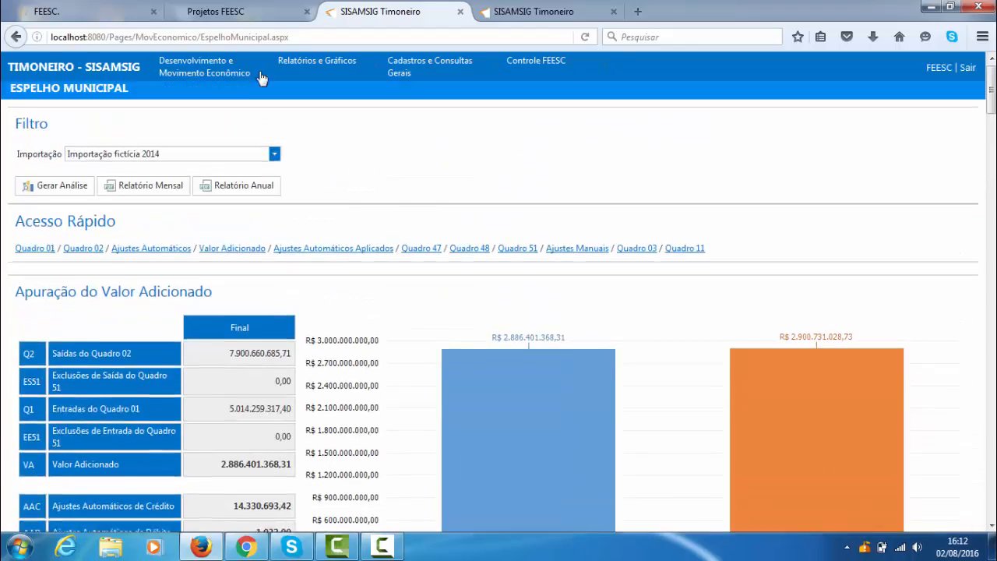
pyautogui.moveTo(226, 68)
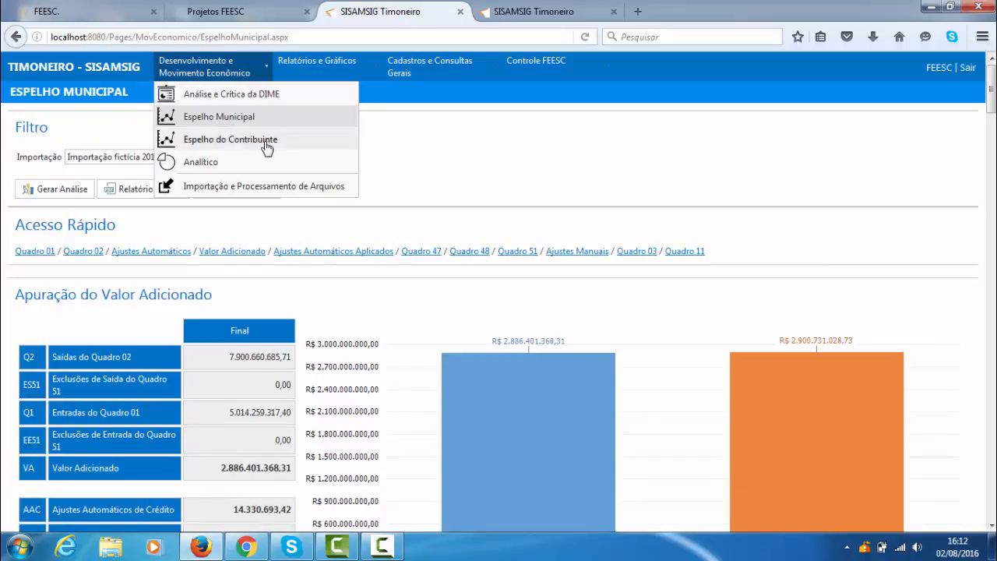
# - Look over the contributor's Espelho do Contribuinte in the other browser tab, and return to the Espelho Municipal
pyautogui.click(545, 13)
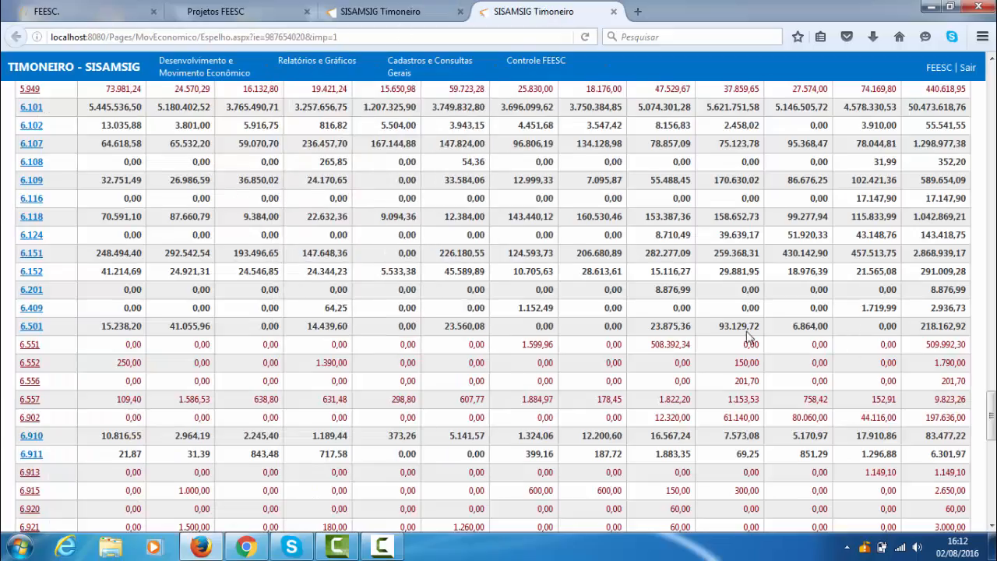
pyautogui.scroll(-5, 751, 335)
pyautogui.scroll(15, 716, 336)
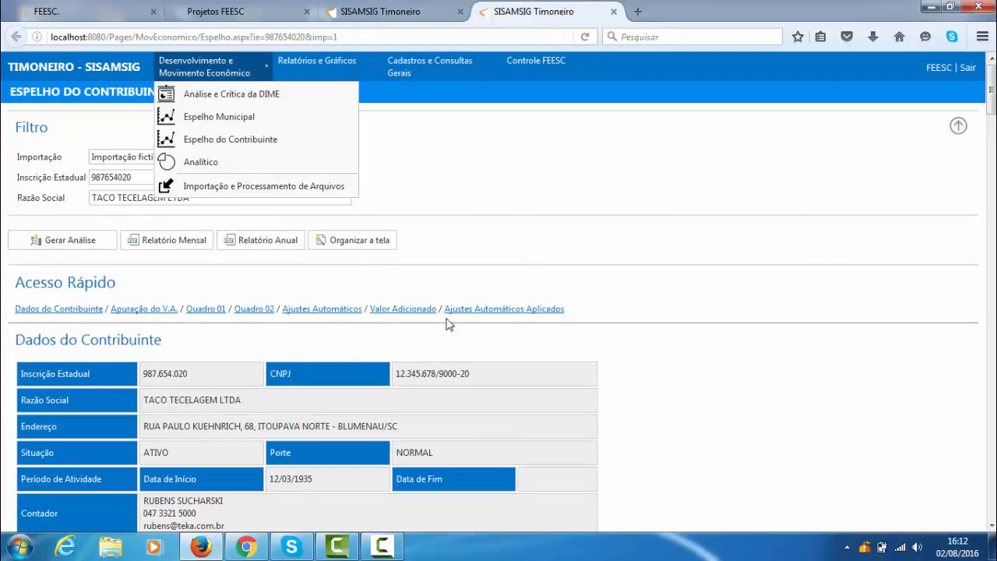
pyautogui.click(386, 11)
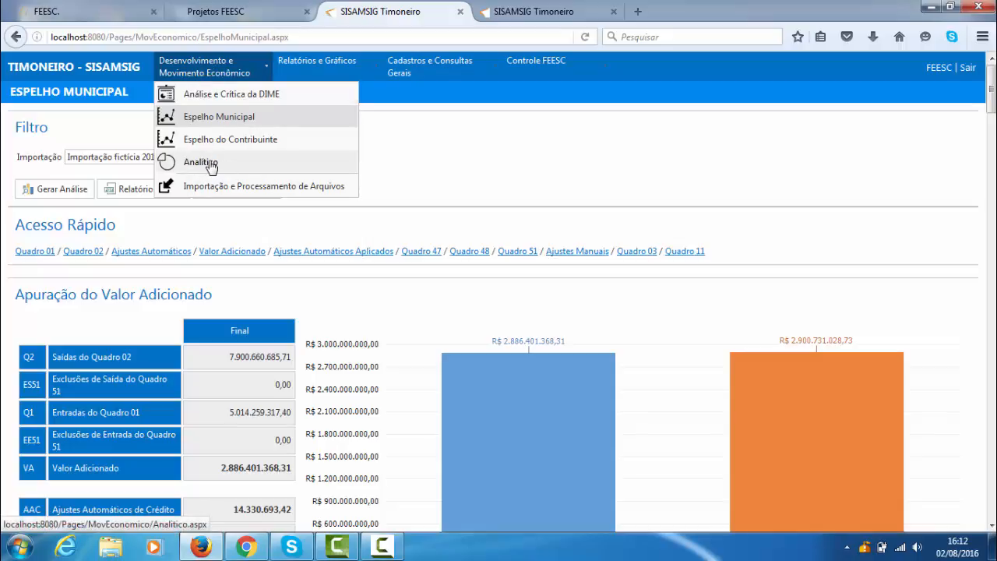
# - Open the Analítico page and view the filter options for Tipo de Índice and Município Sede, leaving both blank
pyautogui.click(211, 165)
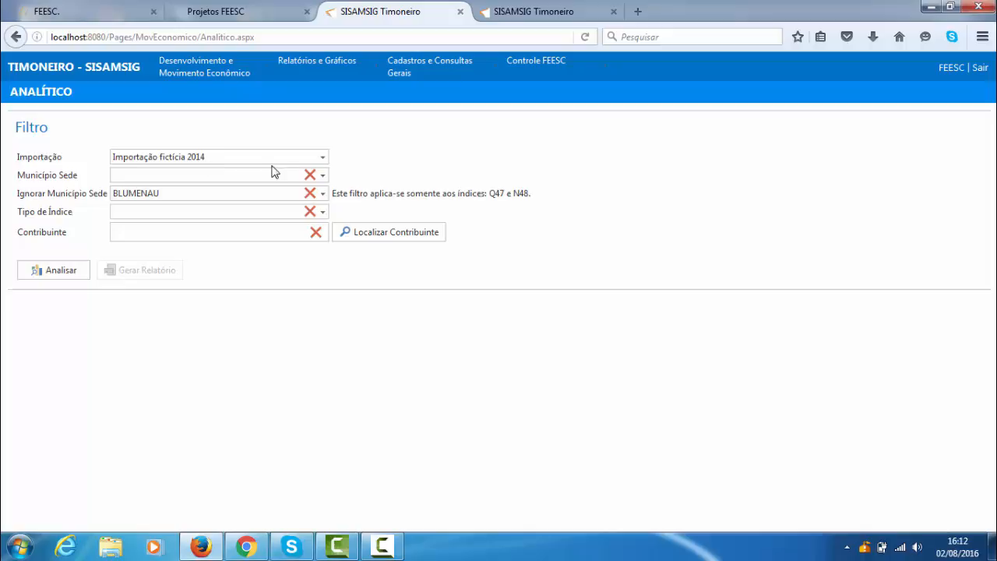
pyautogui.click(322, 211)
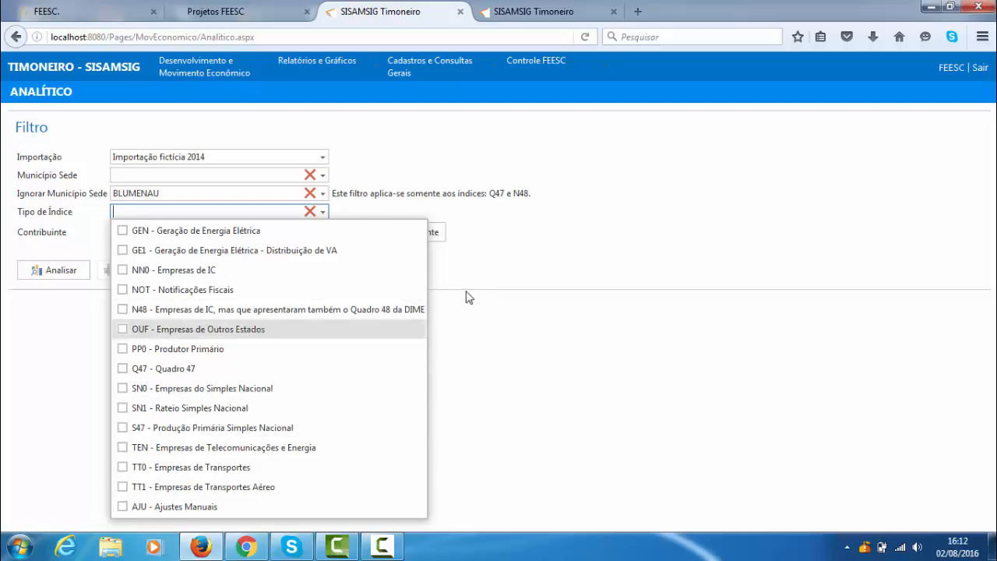
pyautogui.click(584, 431)
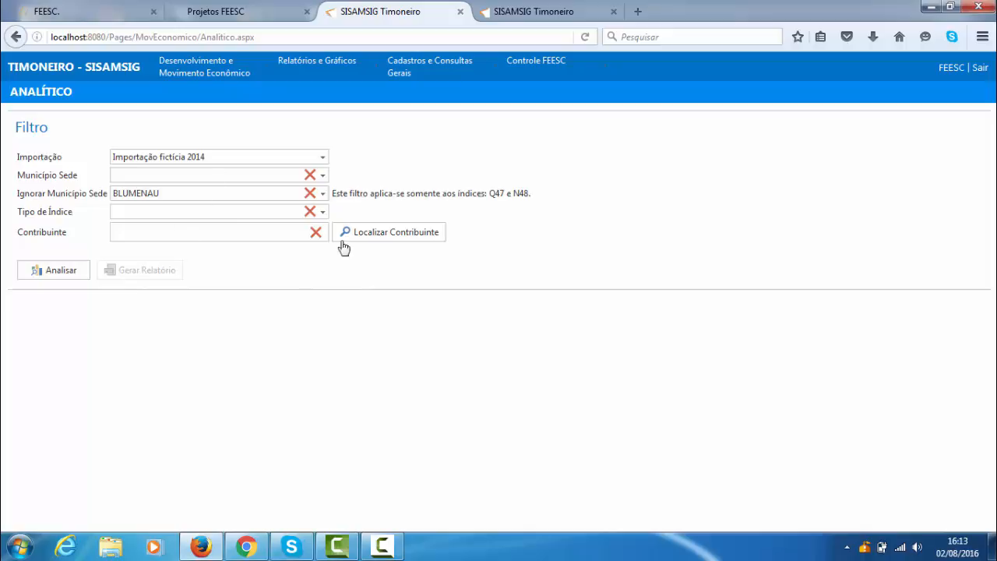
pyautogui.click(322, 174)
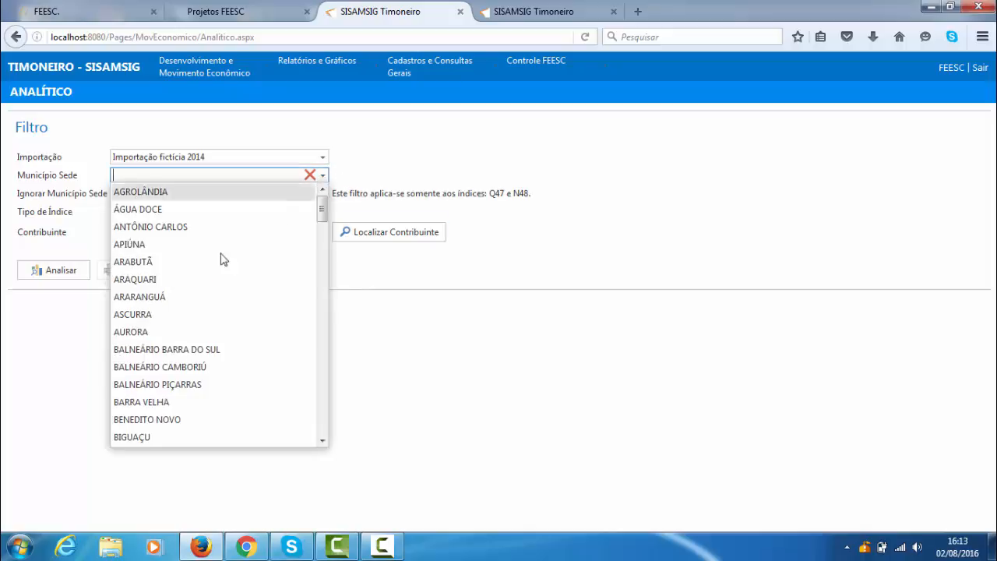
pyautogui.click(571, 282)
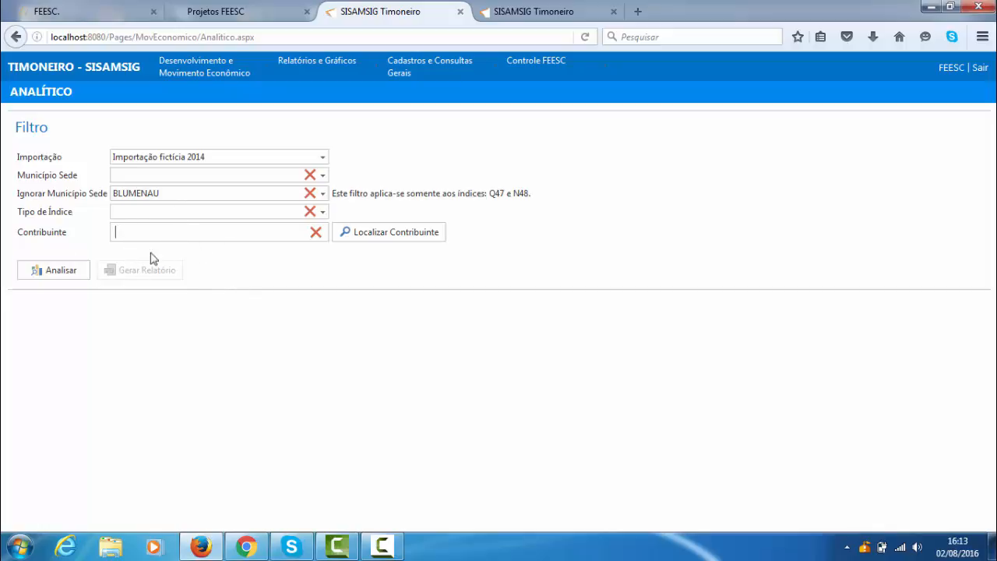
# - Run the Analítico analysis for Importação fictícia 2014 and look over the Valor Adicionado Municipal Final summary by index
pyautogui.click(61, 273)
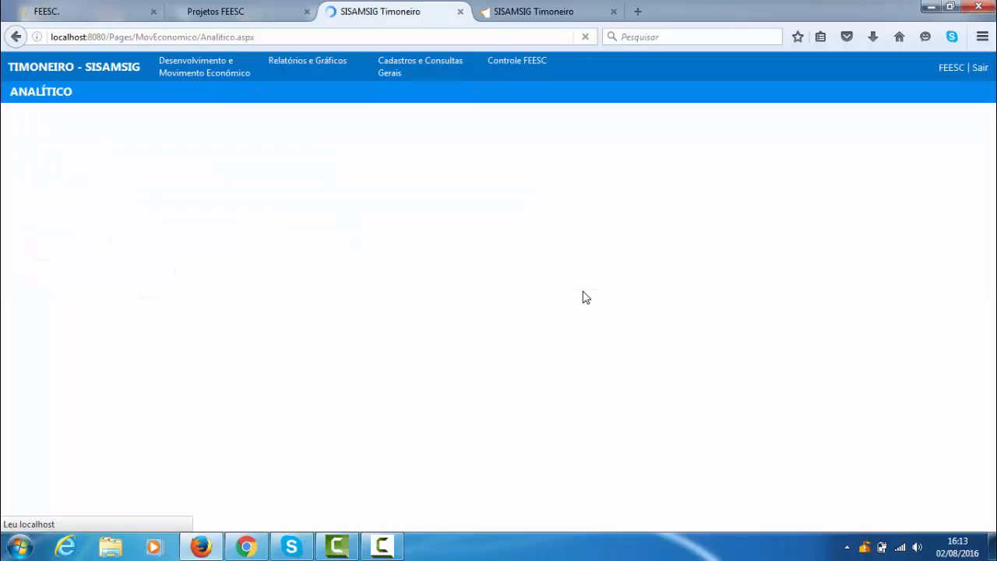
pyautogui.scroll(-1, 590, 301)
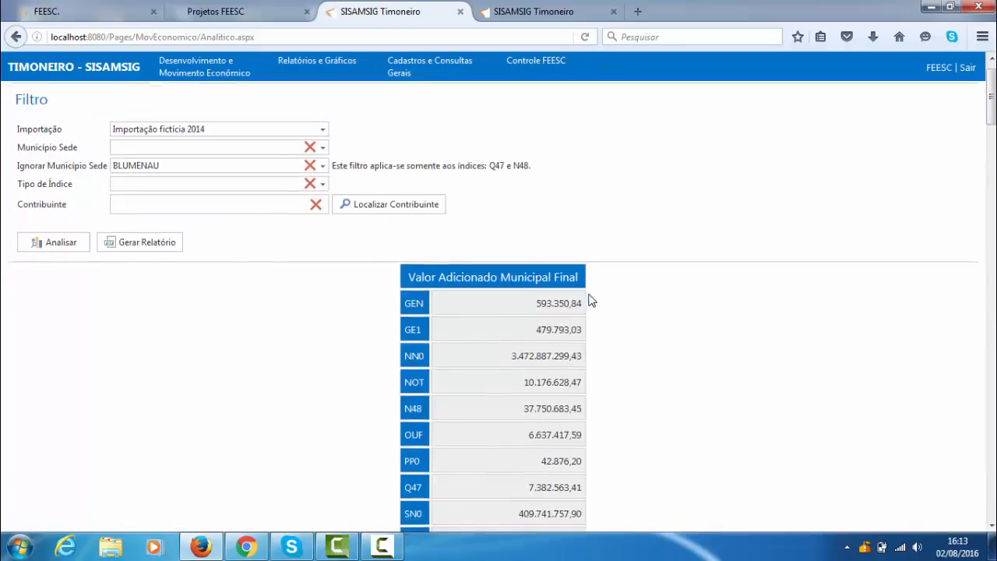
pyautogui.scroll(-3, 590, 302)
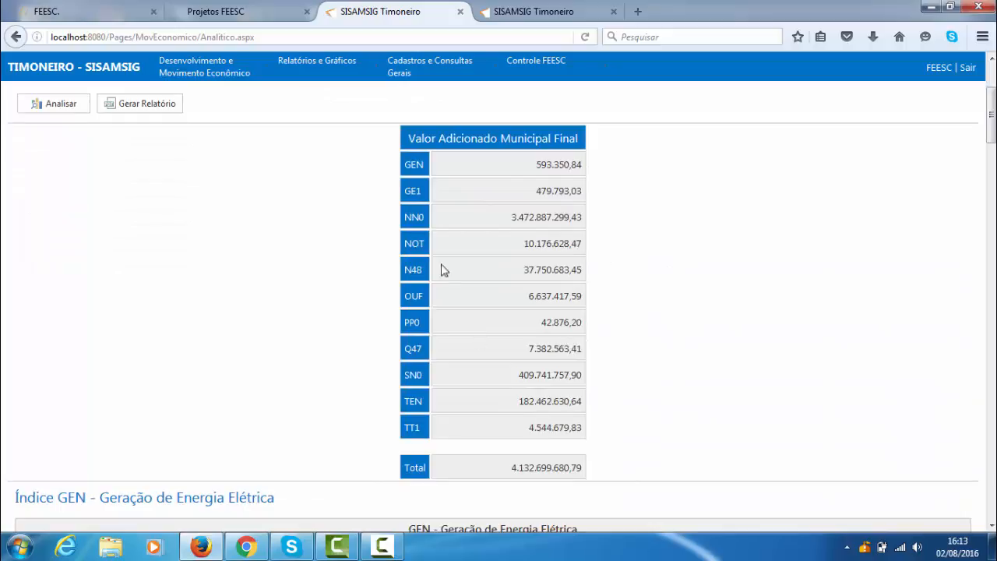
# - Examine the GEN and GE1 electricity generation index tables, including their VA Original, VA Final and VA Municipal columns
pyautogui.scroll(-8, 458, 226)
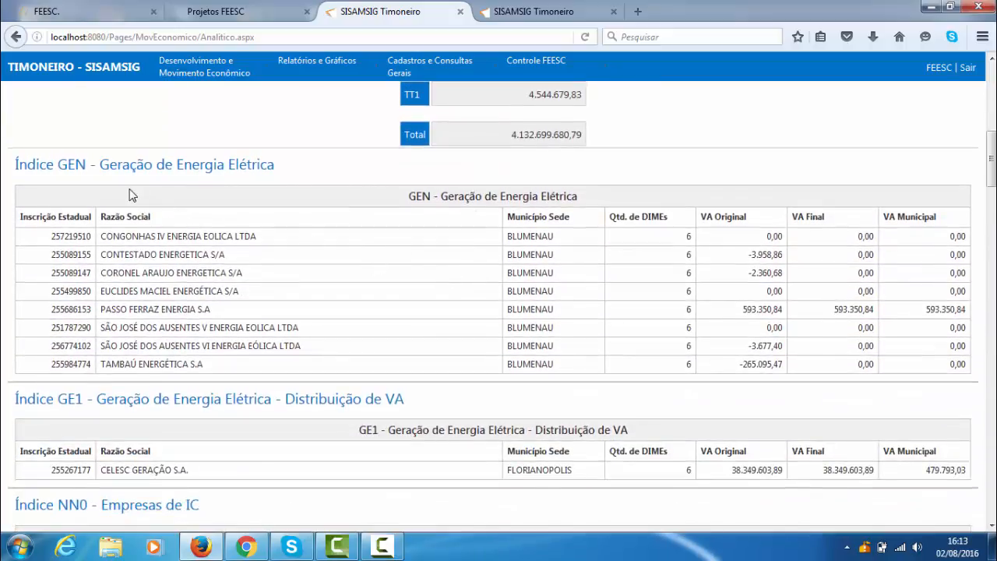
pyautogui.scroll(-1, 181, 165)
pyautogui.scroll(1, 498, 234)
pyautogui.scroll(-4, 833, 263)
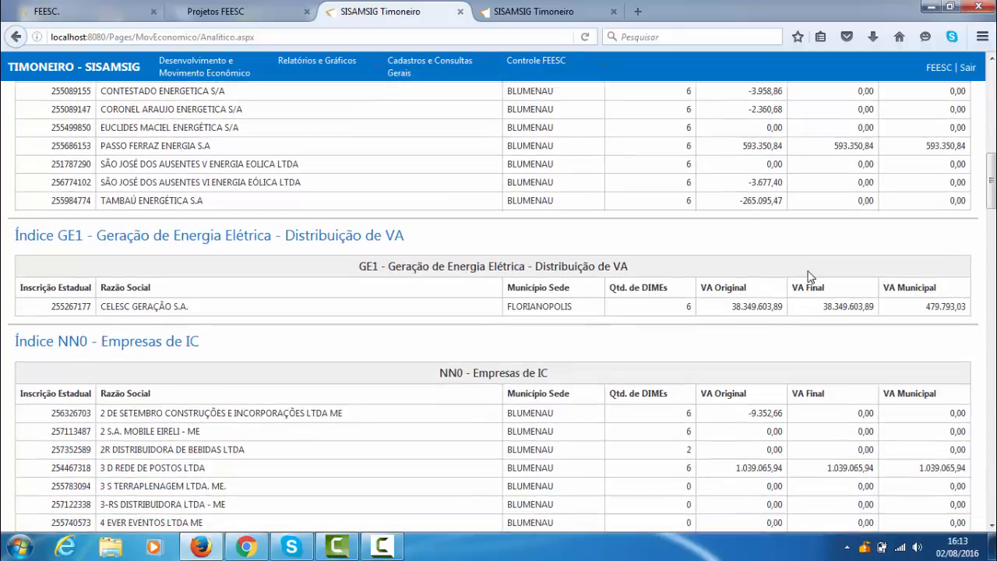
# - Look through the remaining index tables from NN0 - Empresas de IC to TT1 - Empresas de Transportes Aéreo, and return to the earlier ones
pyautogui.scroll(-14, 261, 307)
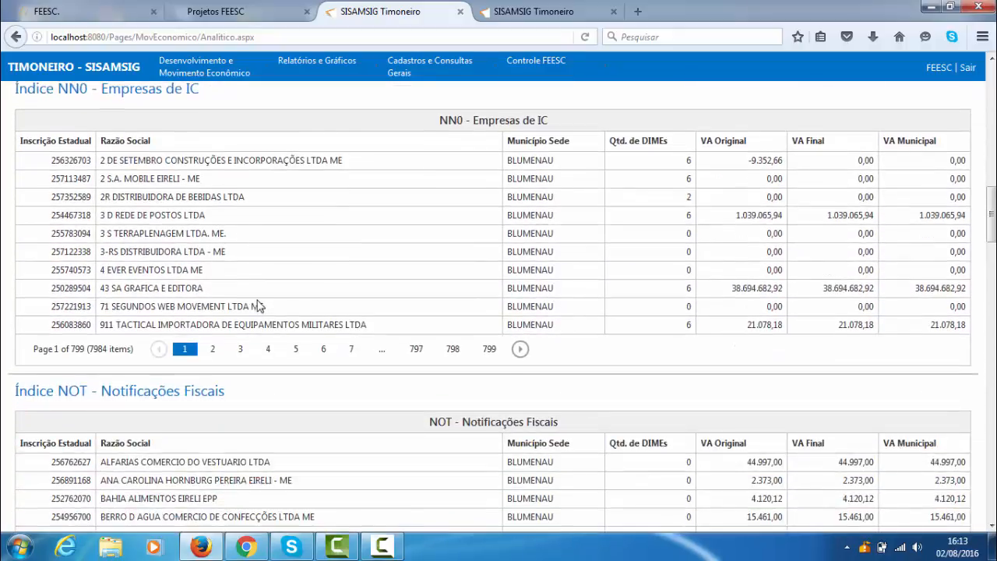
pyautogui.scroll(-20, 311, 272)
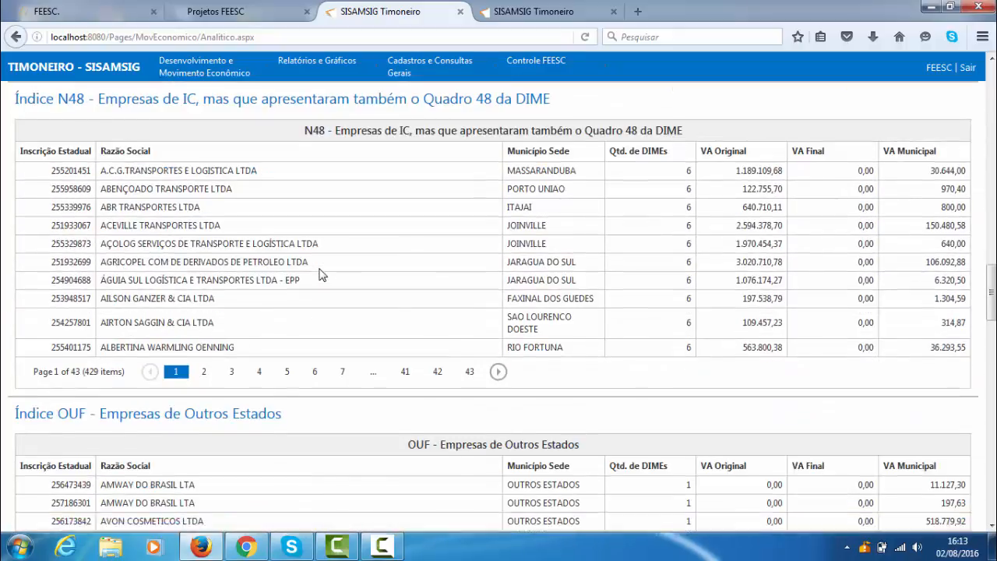
pyautogui.scroll(-13, 318, 274)
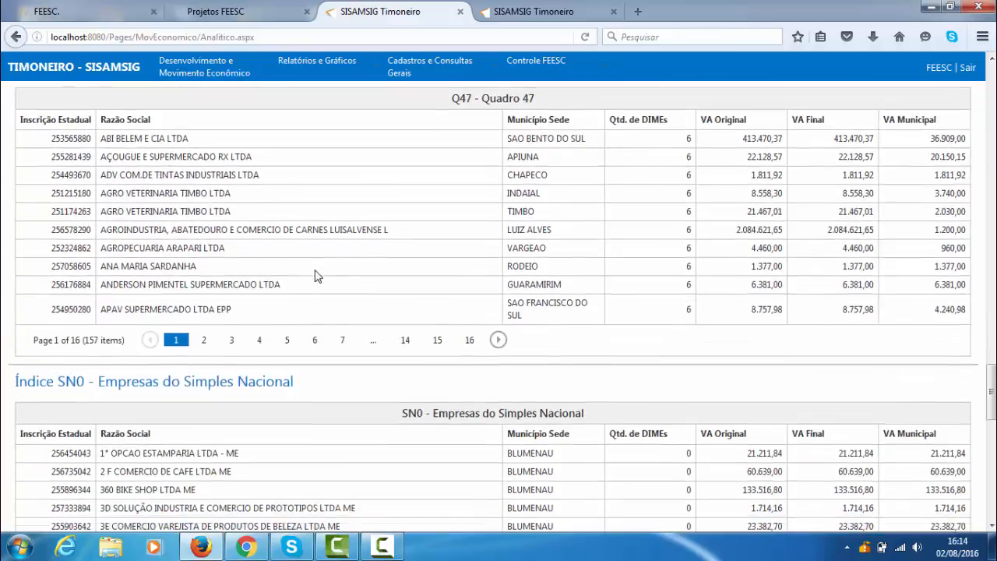
pyautogui.scroll(3, 413, 229)
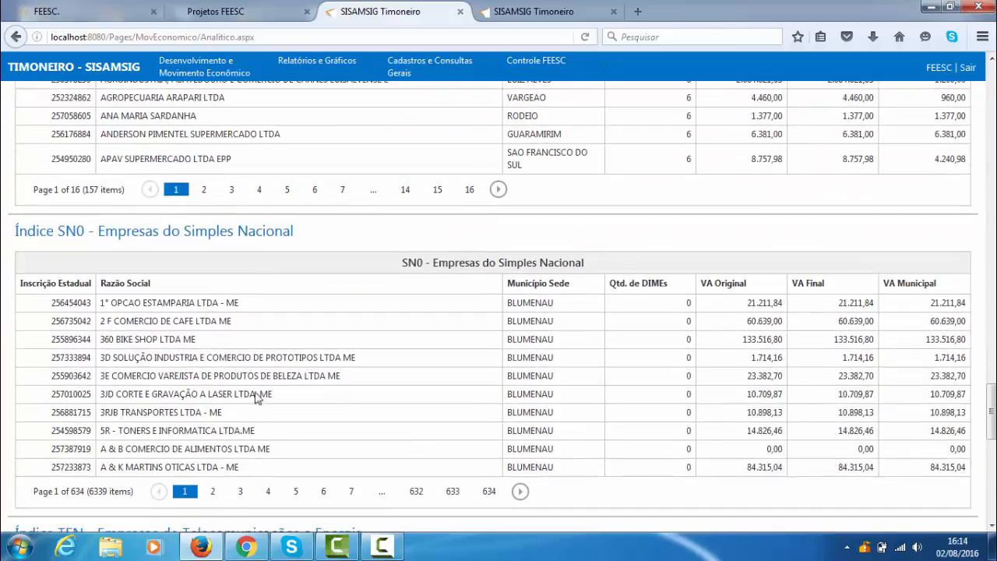
pyautogui.scroll(-17, 259, 397)
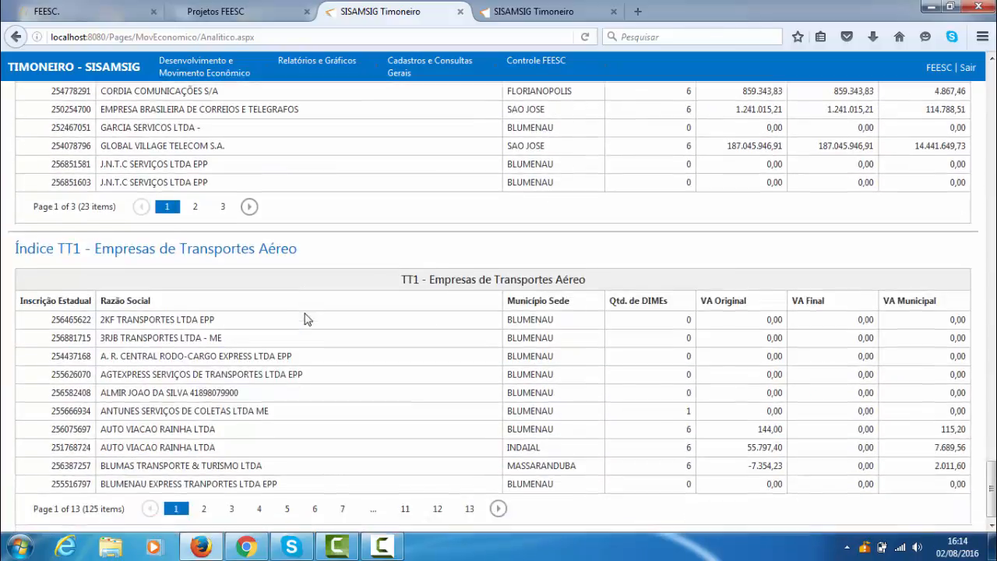
pyautogui.scroll(-1, 308, 319)
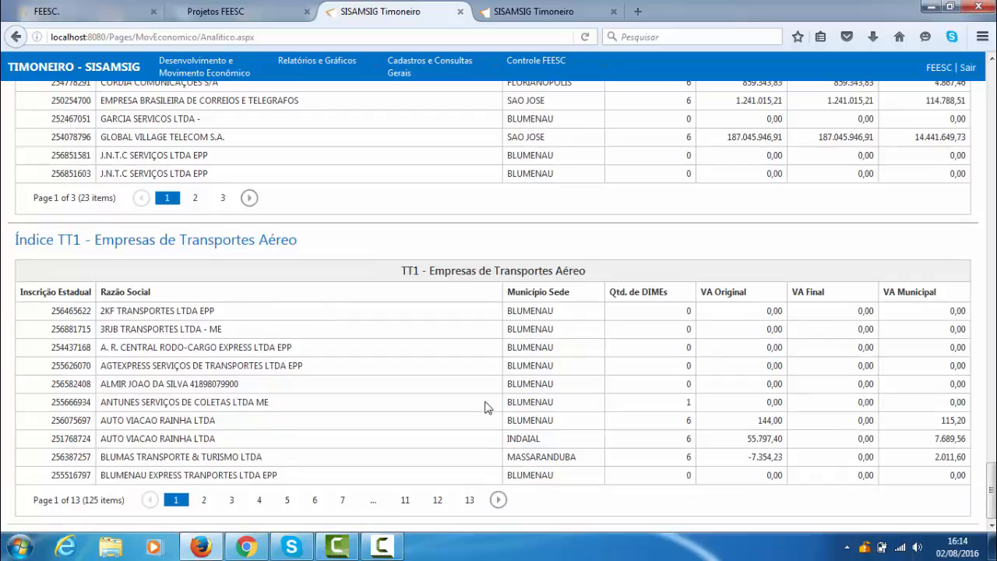
pyautogui.scroll(20, 498, 401)
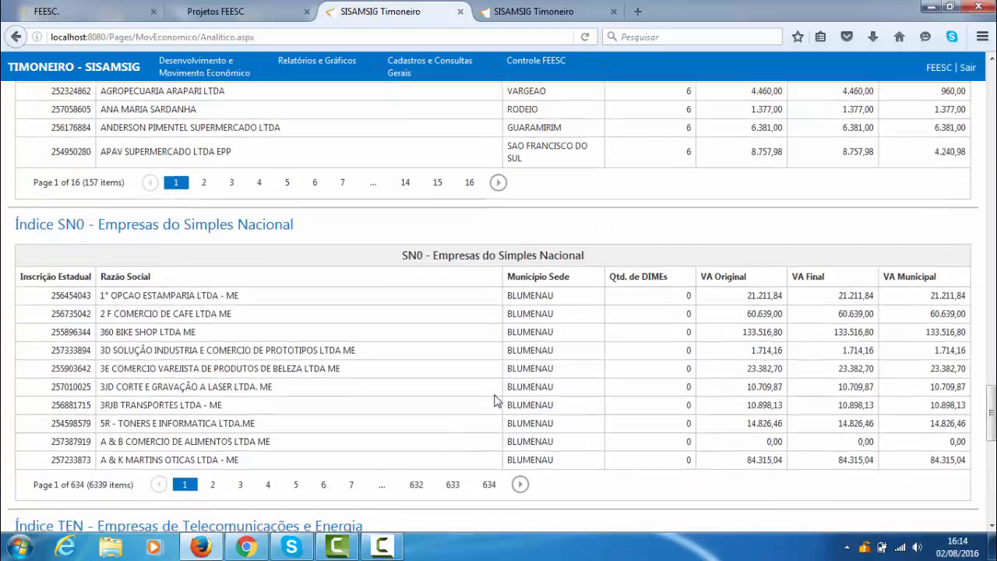
pyautogui.scroll(15, 485, 399)
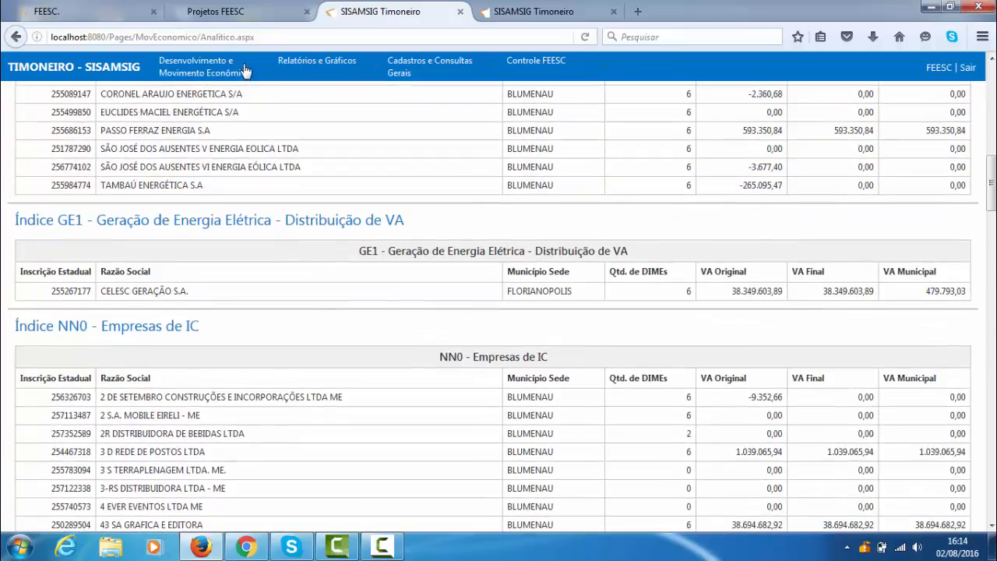
# - Open Importação e Processamento de Arquivos and expand Importação fictícia 2014 under Exercício 2014 to show its files
pyautogui.moveTo(242, 68)
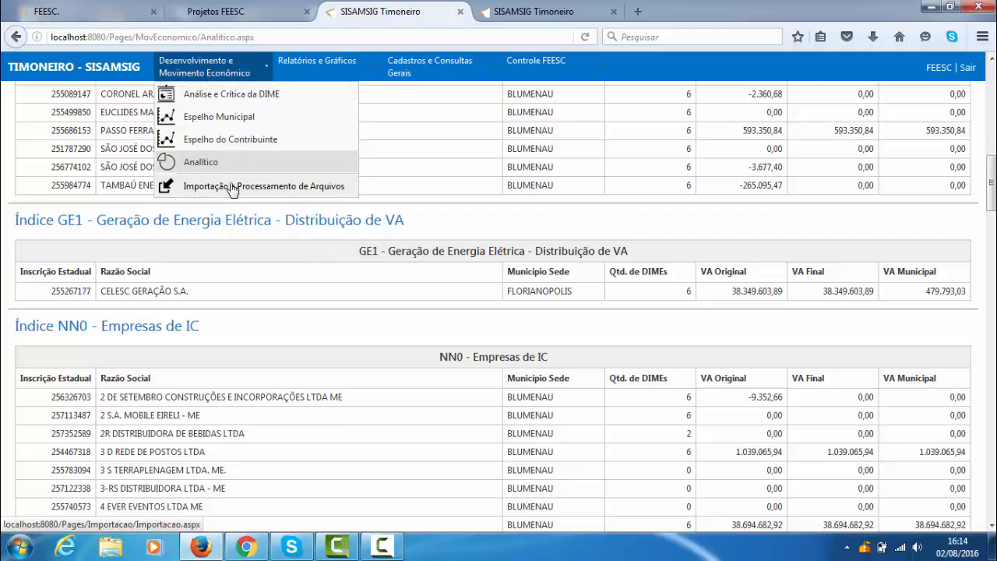
pyautogui.click(234, 188)
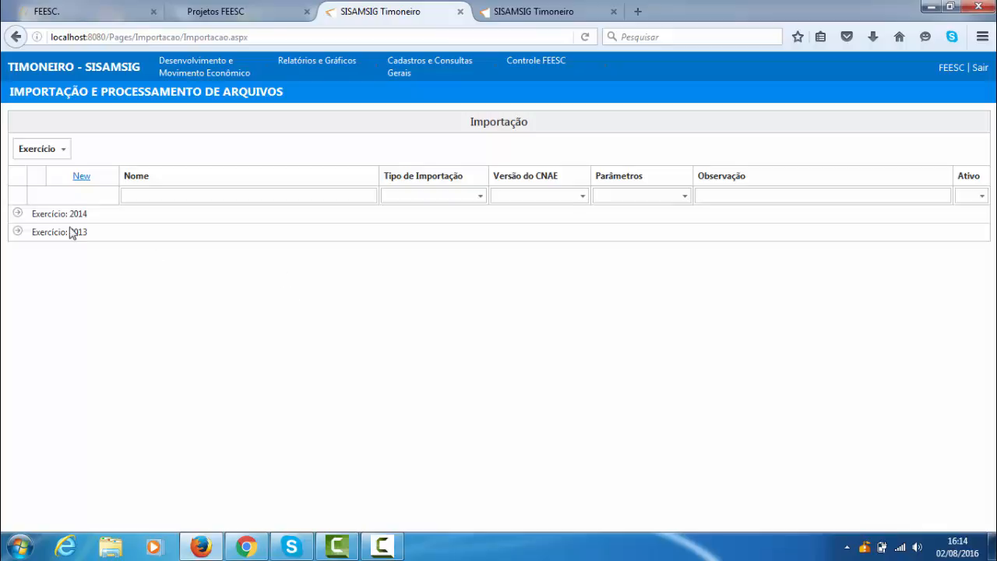
pyautogui.click(19, 214)
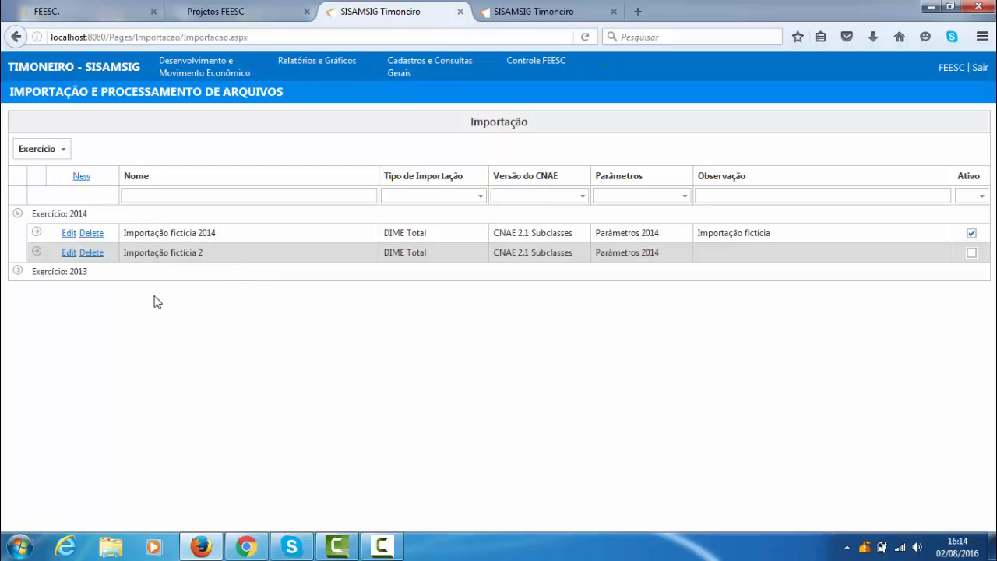
pyautogui.click(36, 236)
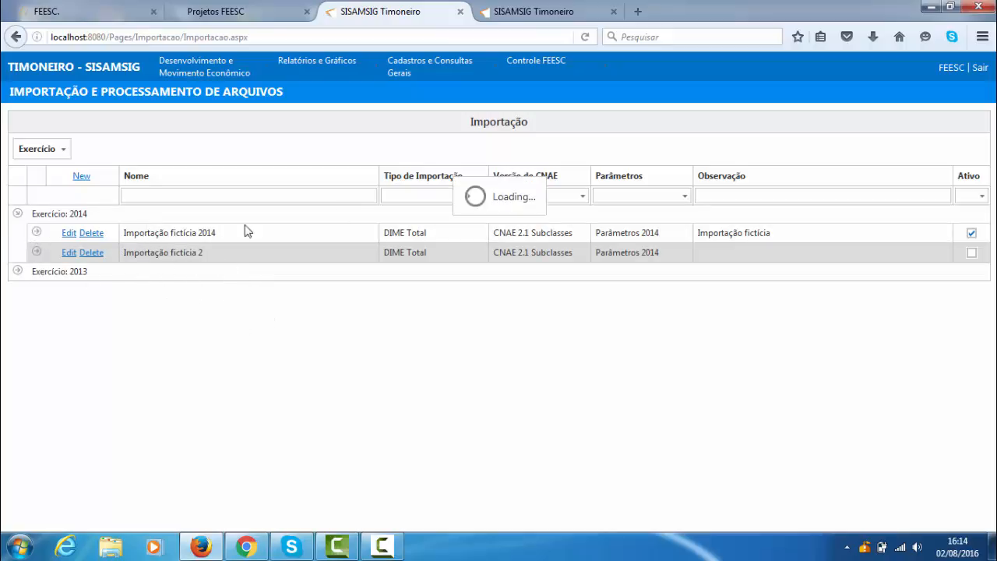
pyautogui.scroll(-1, 413, 234)
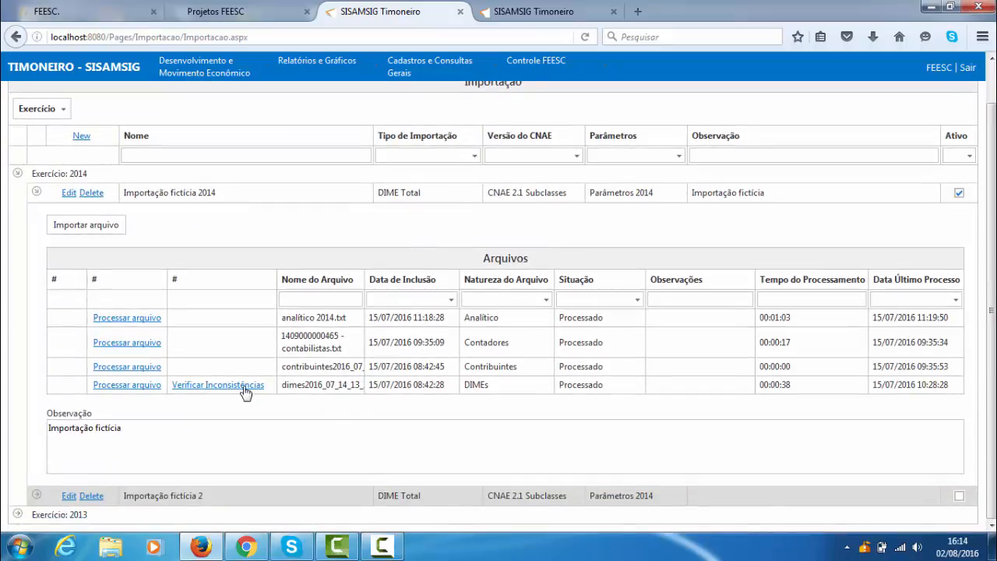
# - Review the analítico, contabilistas, contribuintes and dimes file names in the Arquivos table of Importação fictícia 2014
pyautogui.moveTo(348, 325); pyautogui.dragTo(279, 303)
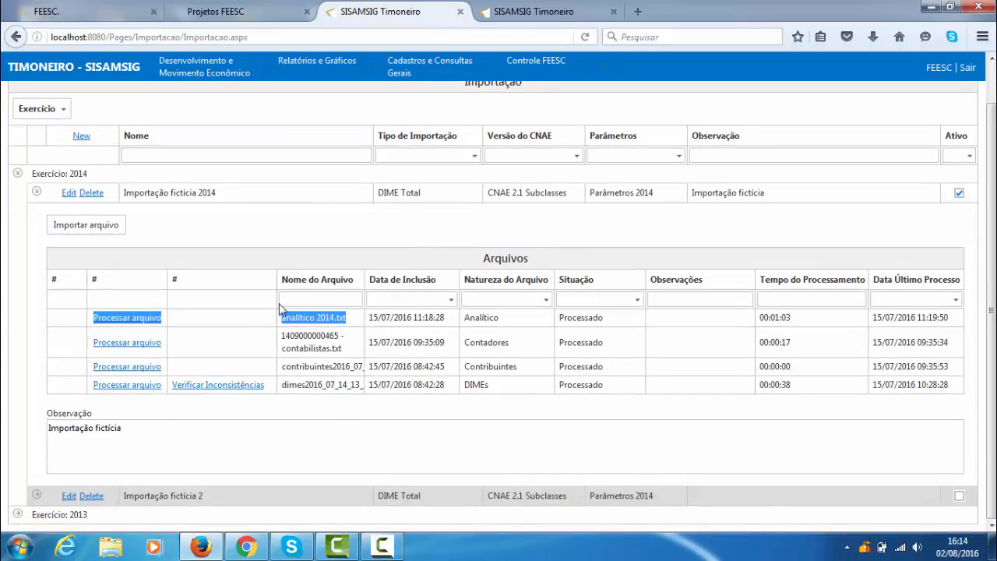
pyautogui.moveTo(347, 350); pyautogui.dragTo(282, 335)
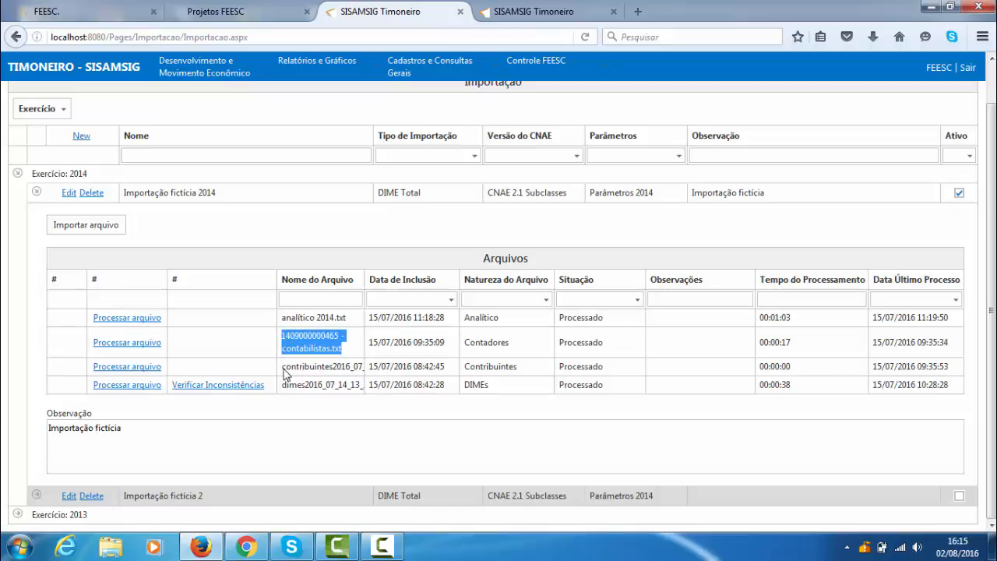
pyautogui.moveTo(282, 369); pyautogui.dragTo(360, 393)
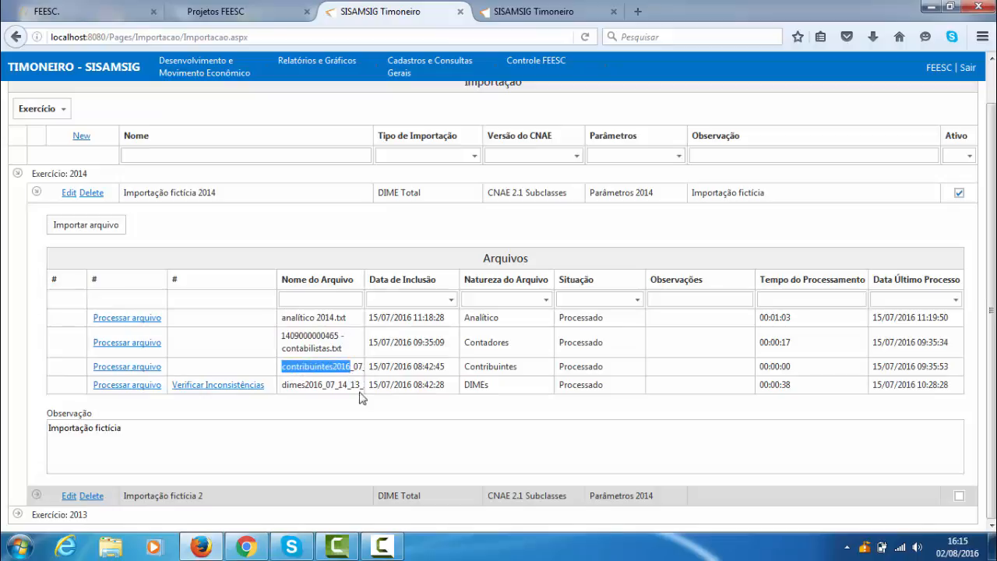
pyautogui.doubleClick(298, 387)
pyautogui.click(316, 407)
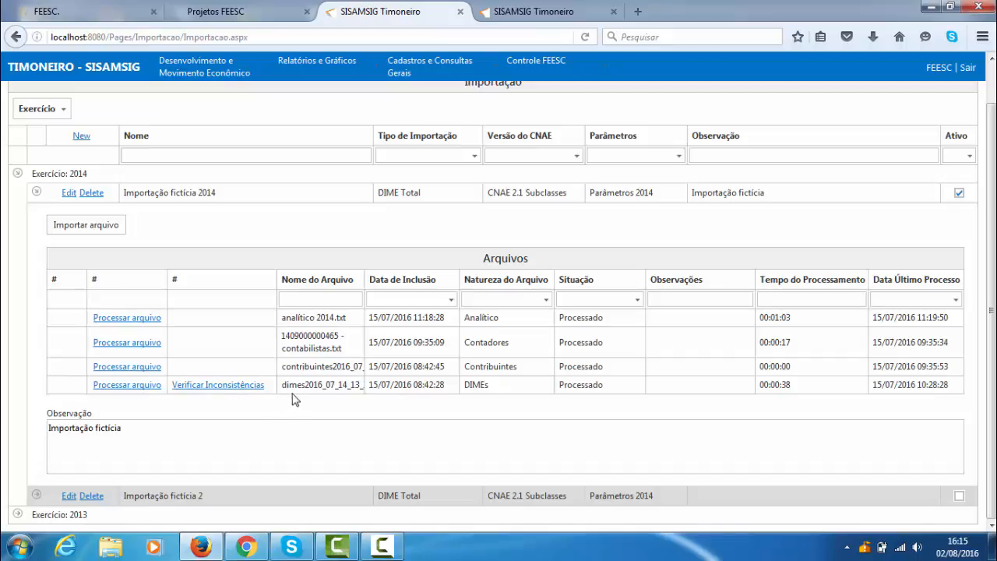
pyautogui.scroll(1, 263, 365)
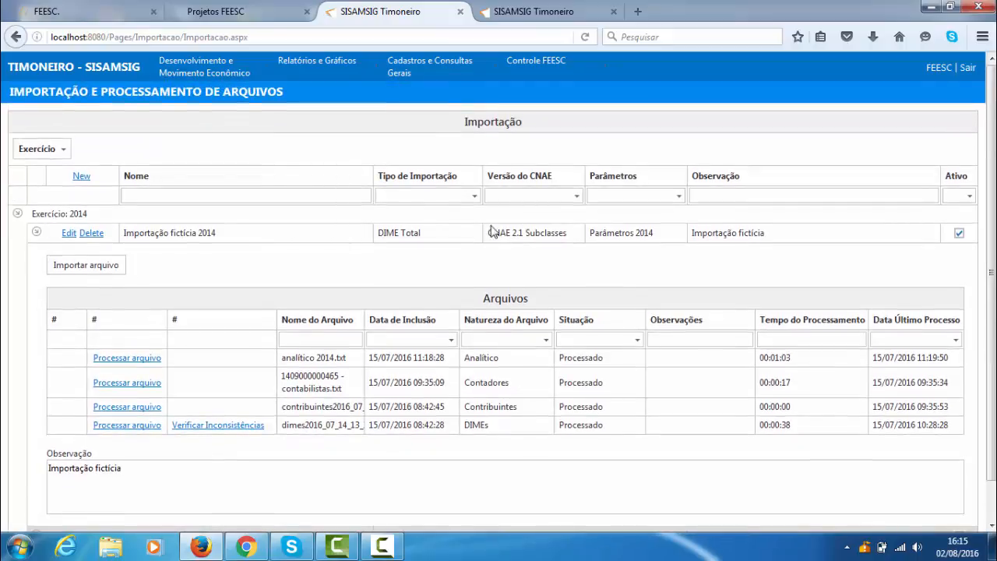
# - Open the Relatório de VA por classe de CNAE and view its import choices, keeping Importação fictícia 2014
pyautogui.moveTo(251, 67)
pyautogui.moveTo(307, 68)
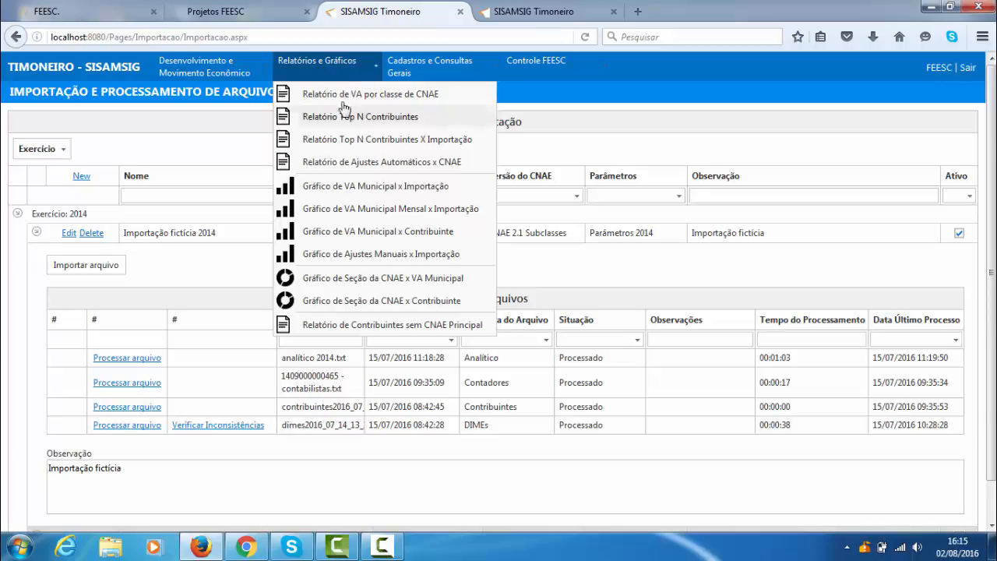
pyautogui.click(399, 100)
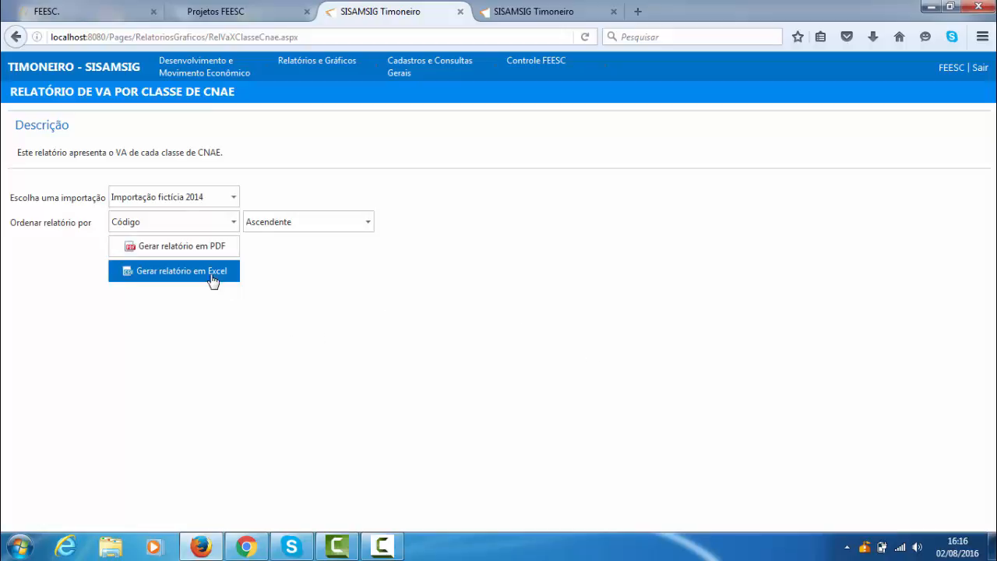
pyautogui.click(233, 197)
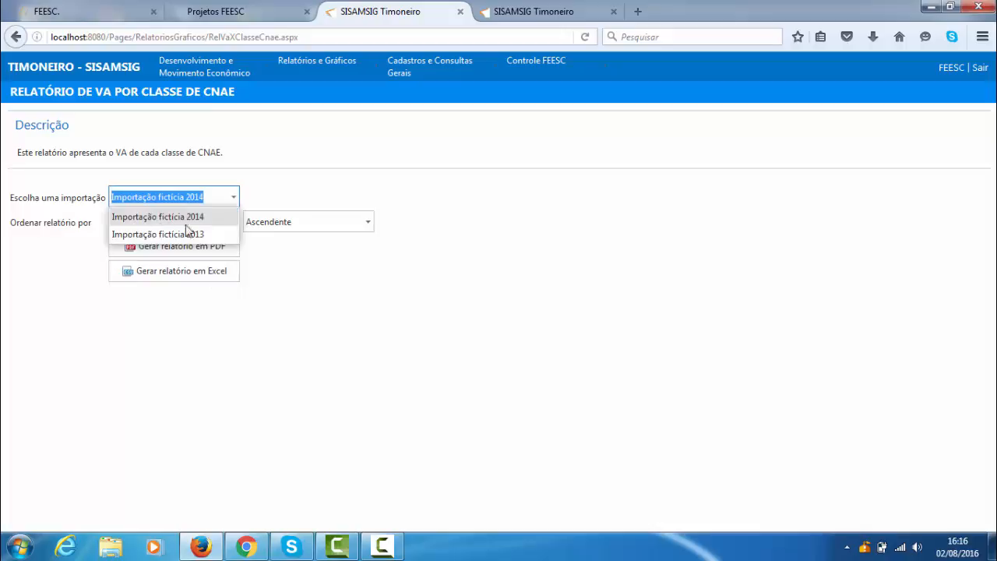
pyautogui.click(330, 276)
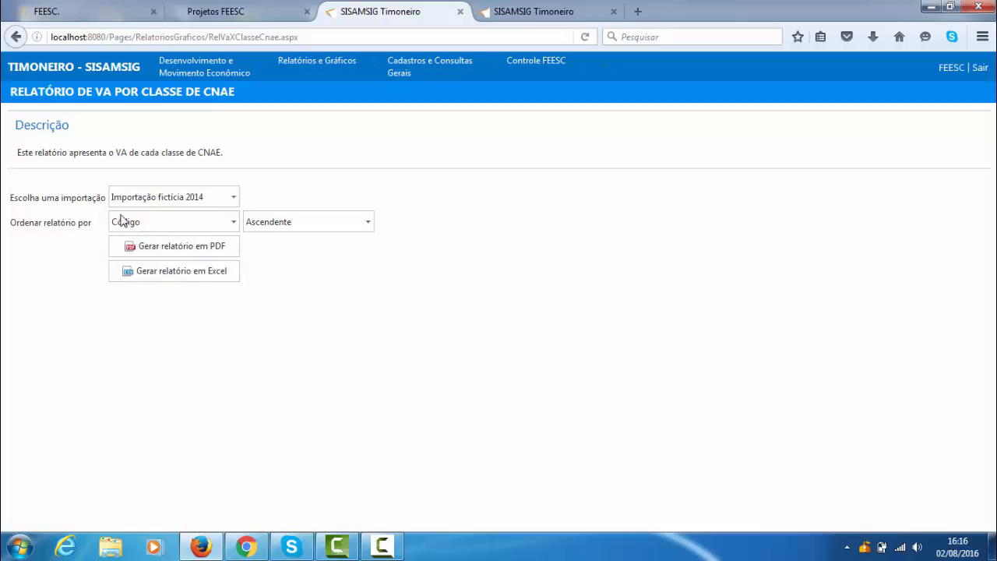
# - Order the Relatório de VA por classe de CNAE by Valor adicionado, Descendente
pyautogui.click(232, 221)
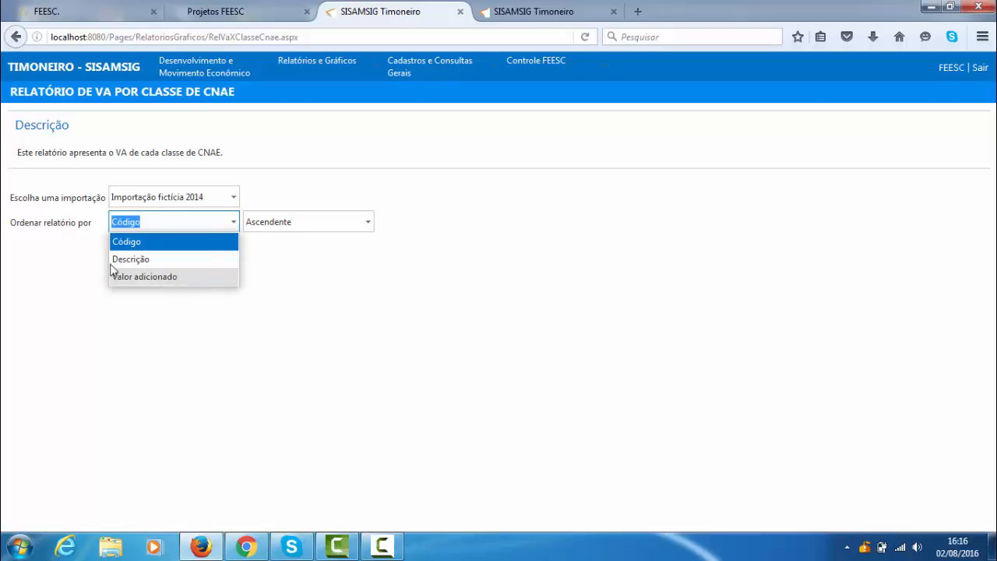
pyautogui.click(156, 277)
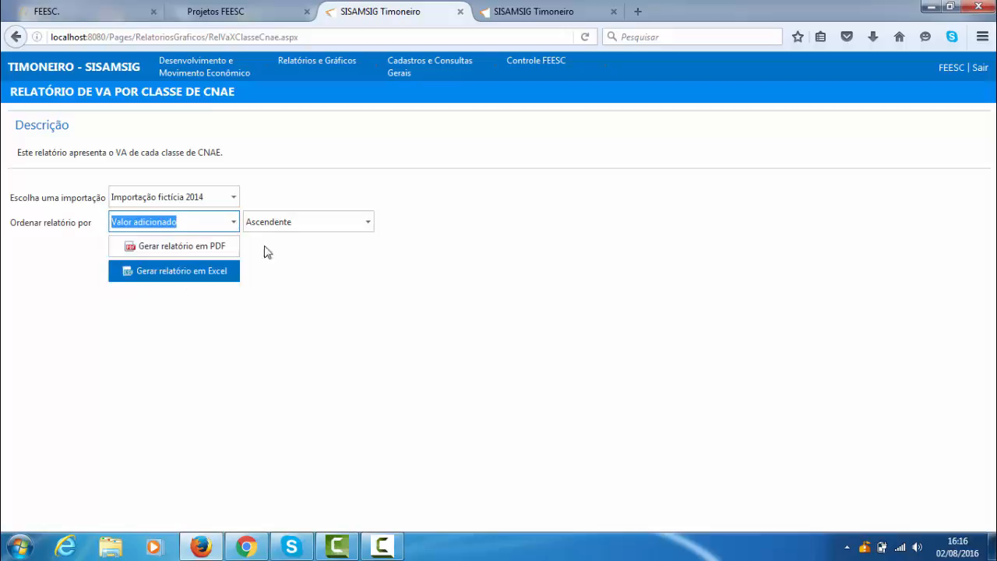
pyautogui.click(364, 222)
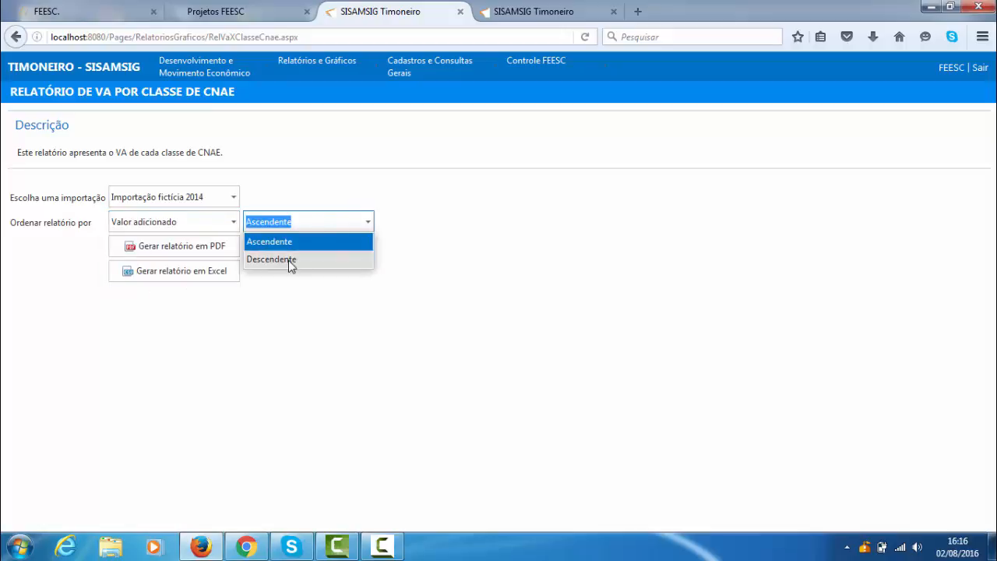
pyautogui.click(289, 260)
pyautogui.click(349, 279)
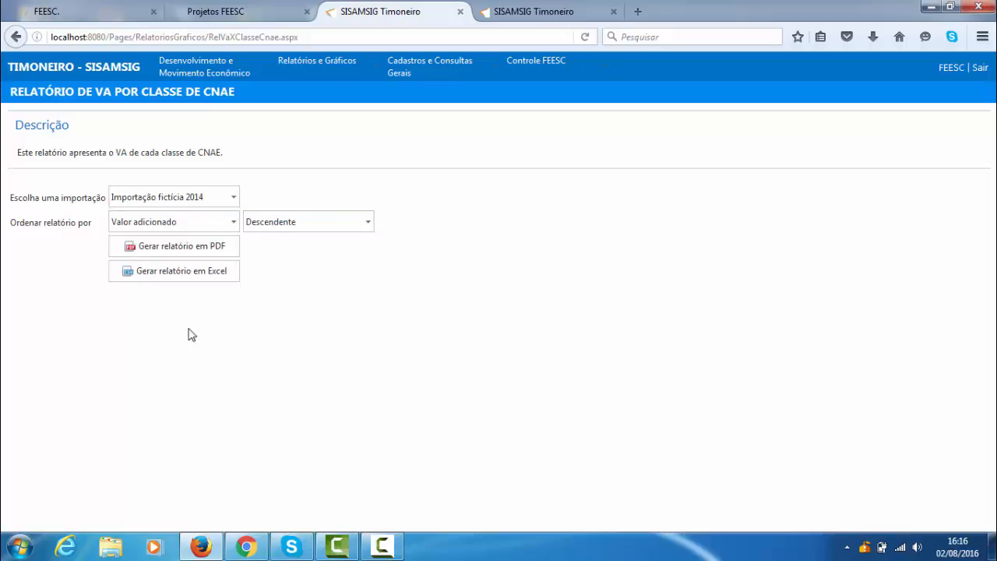
# - Request the VA por classe de CNAE report in Excel, cancel its file download, and generate the report in PDF instead
pyautogui.click(186, 274)
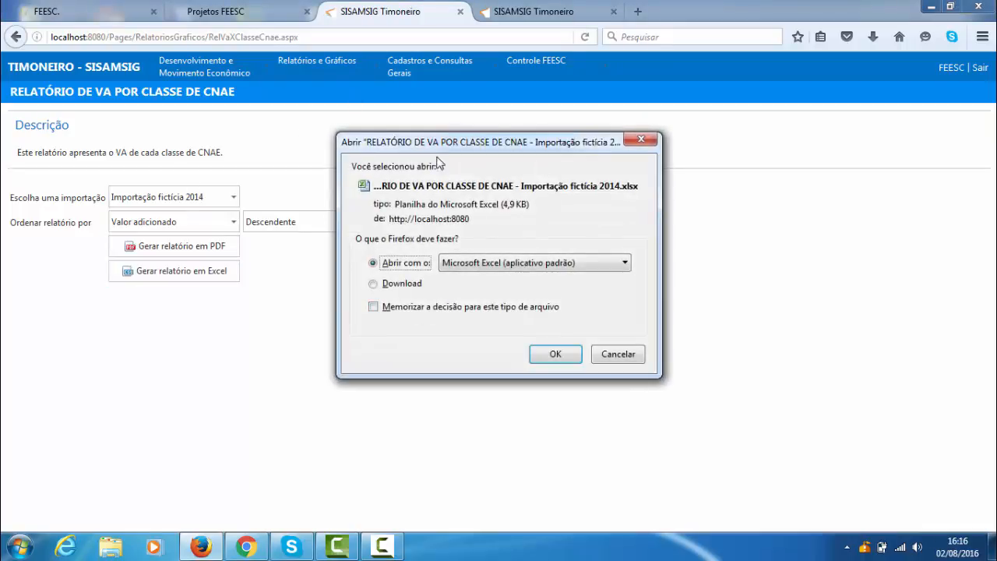
pyautogui.click(617, 354)
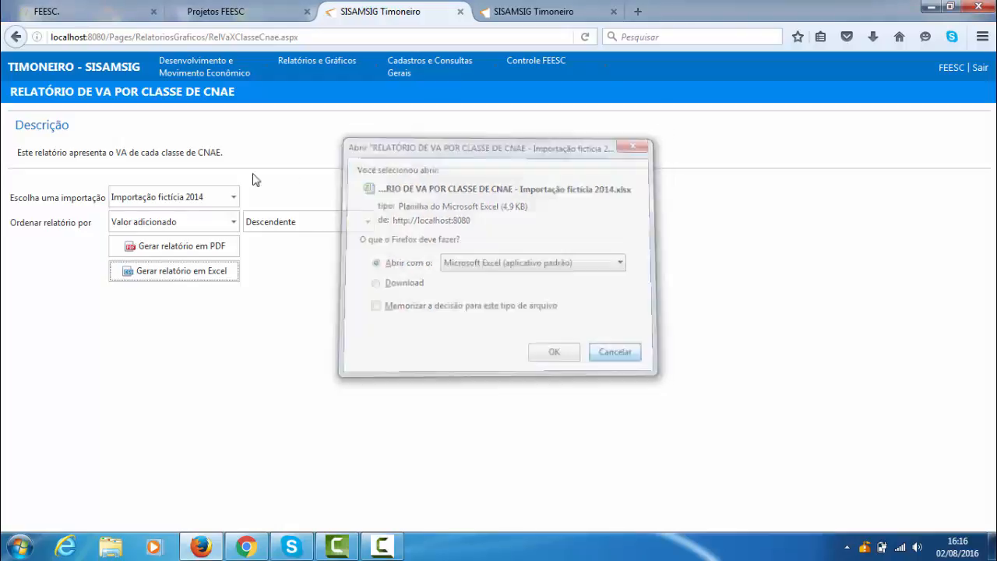
pyautogui.click(201, 247)
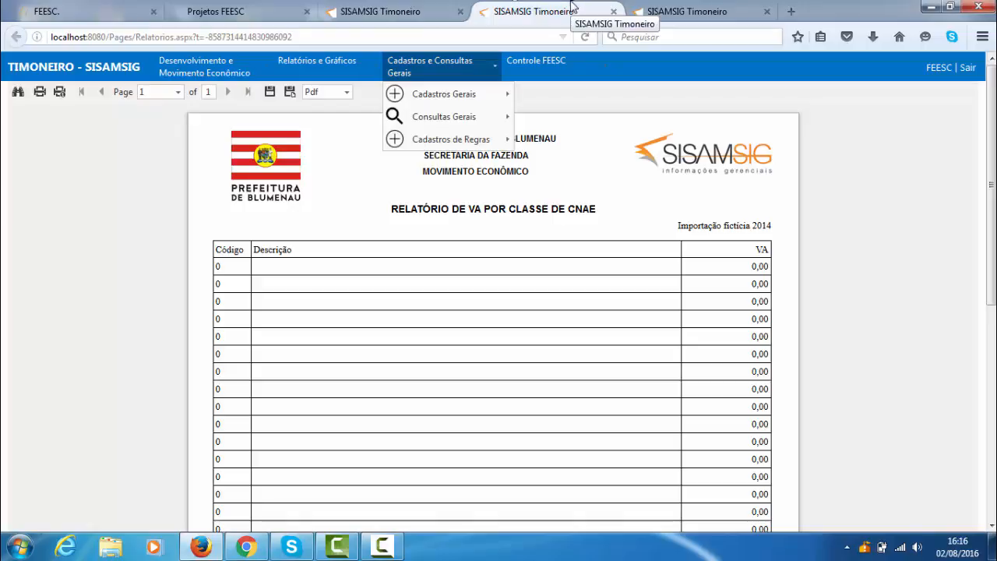
# - Return to the report form and open Relatório Top N Contribuintes, keeping Importação fictícia 2014 as the import
pyautogui.click(389, 11)
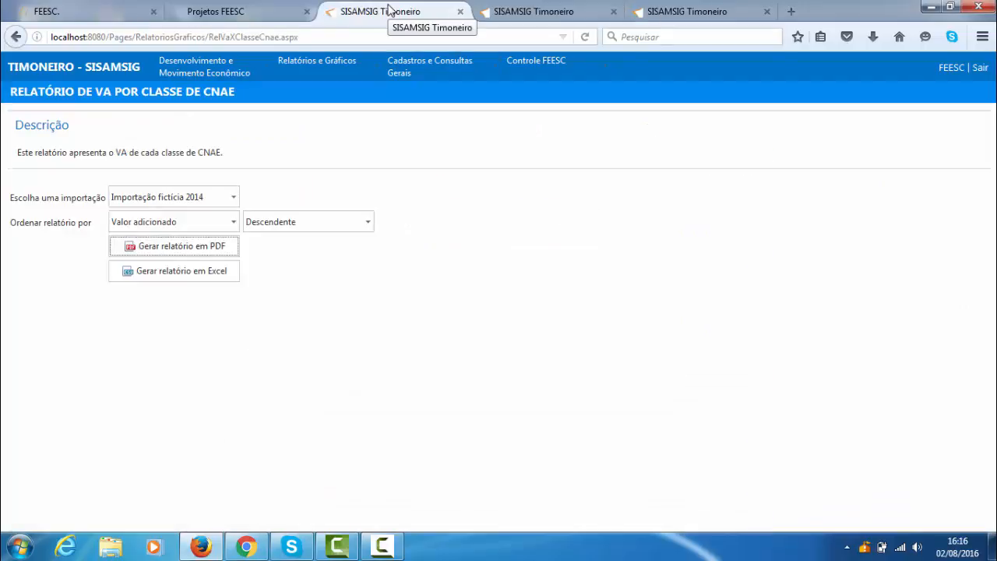
pyautogui.moveTo(171, 54)
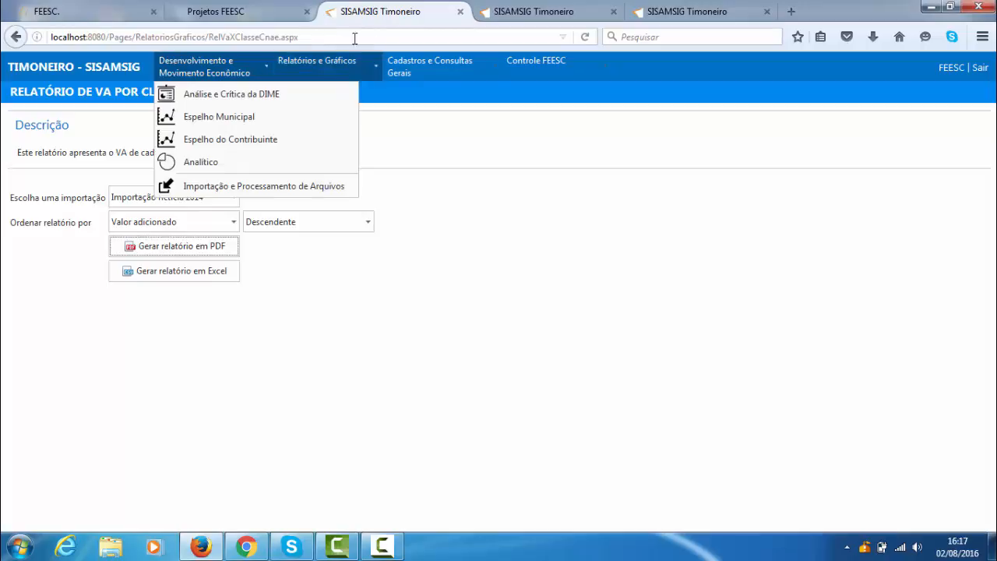
pyautogui.moveTo(327, 73)
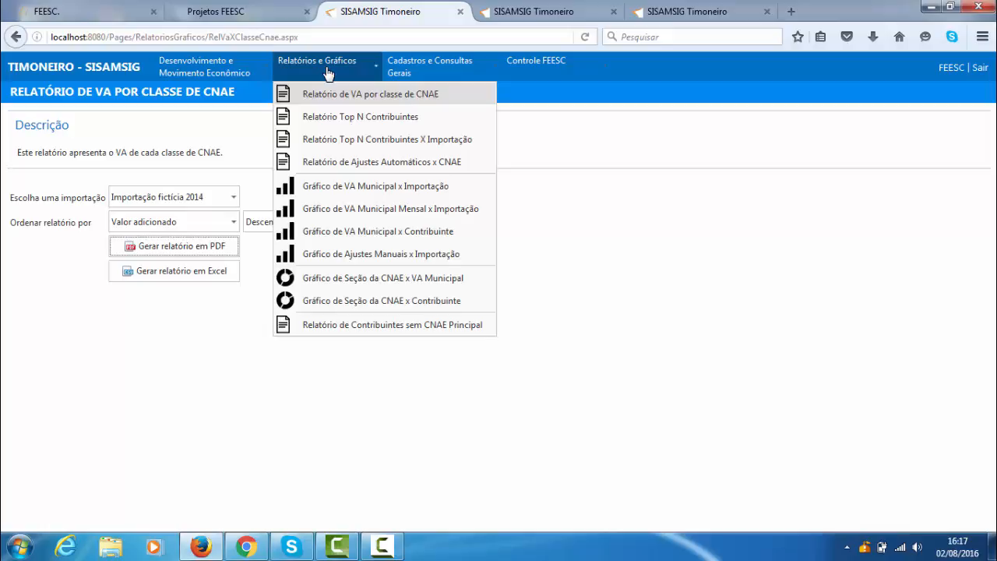
pyautogui.click(335, 117)
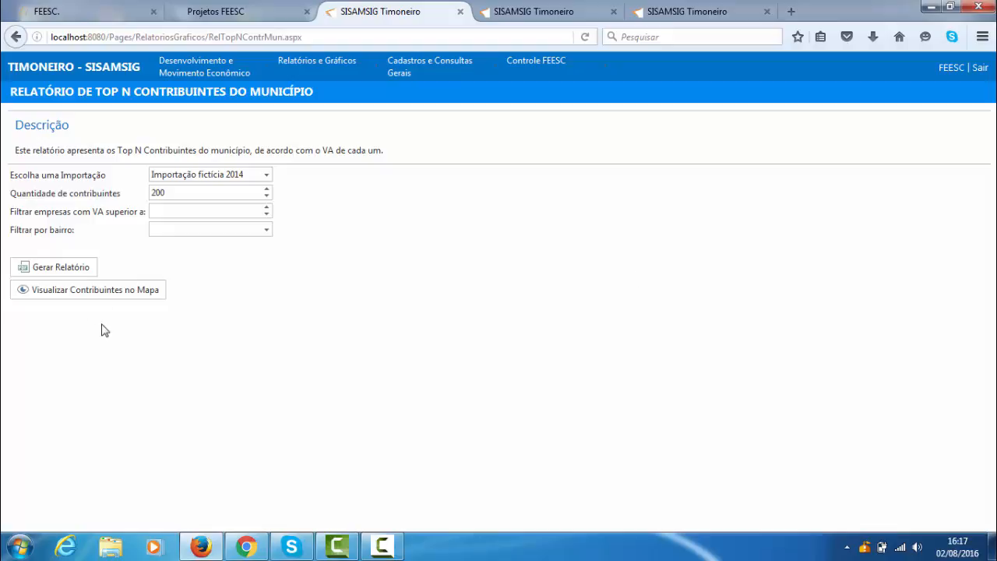
pyautogui.click(266, 174)
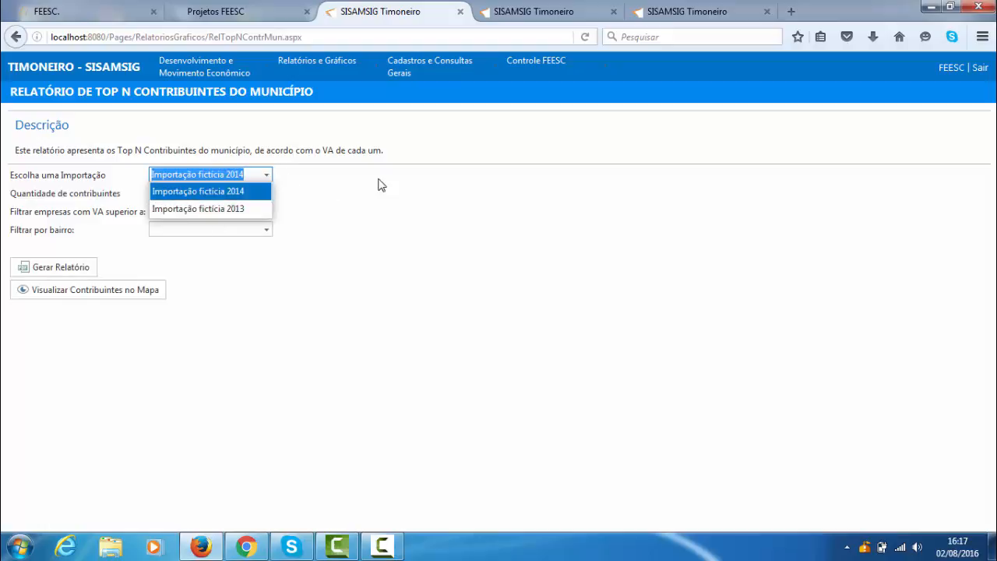
pyautogui.click(215, 198)
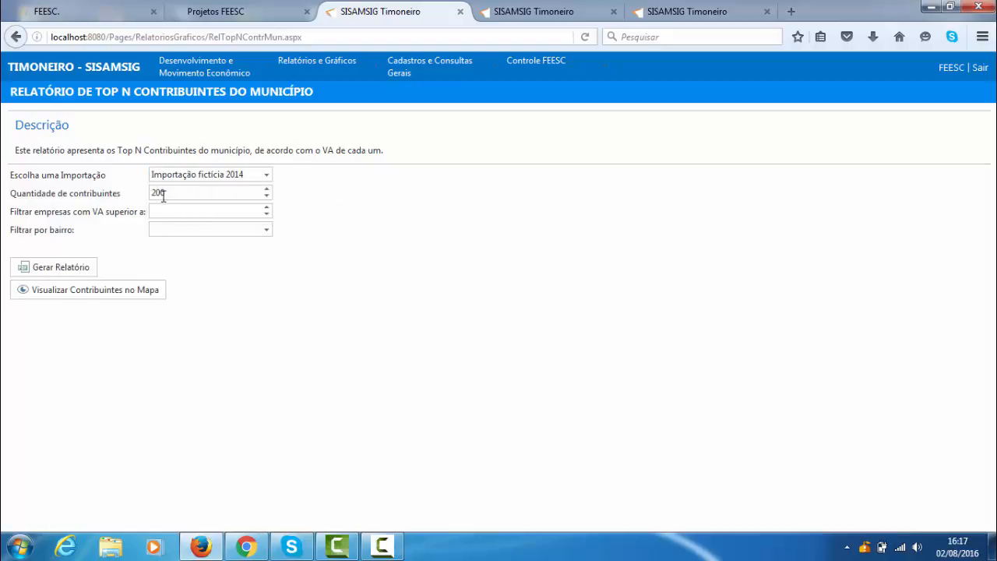
# - Set the quantity of contribuintes to 10, view the bairro choices without selecting one, and generate the Top N report
pyautogui.moveTo(173, 192); pyautogui.dragTo(138, 186)
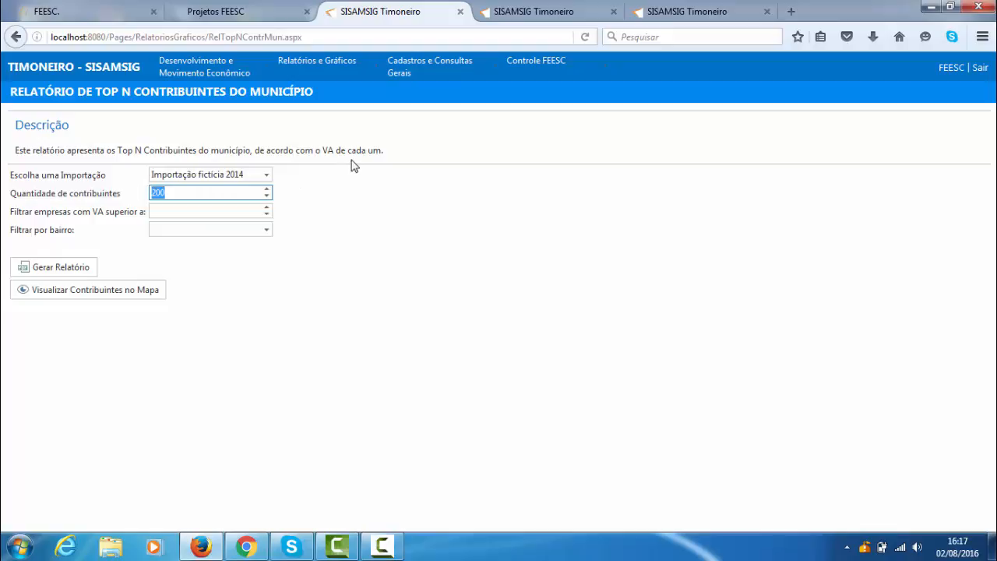
pyautogui.write('10')
pyautogui.click(350, 235)
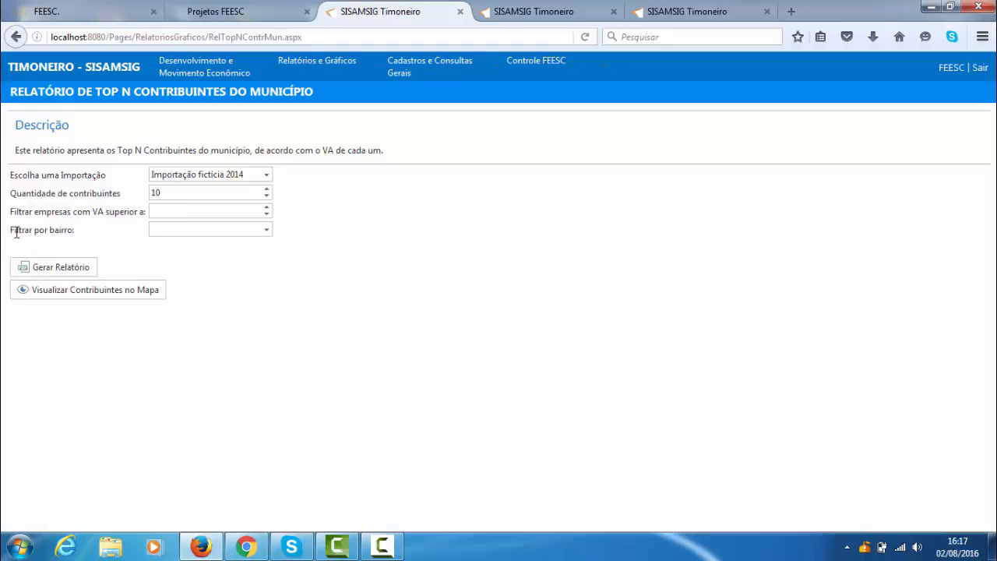
pyautogui.click(267, 230)
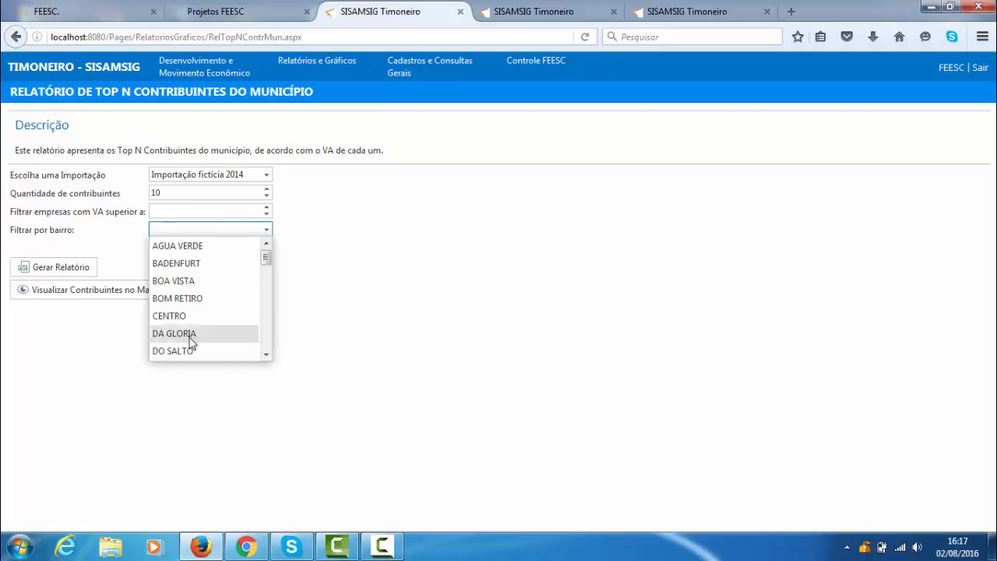
pyautogui.click(394, 309)
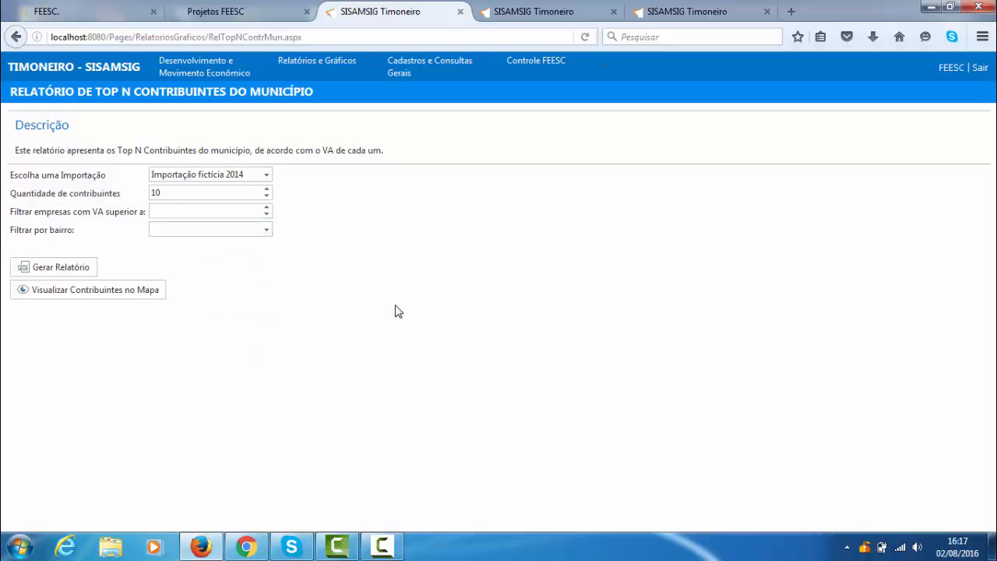
pyautogui.click(76, 273)
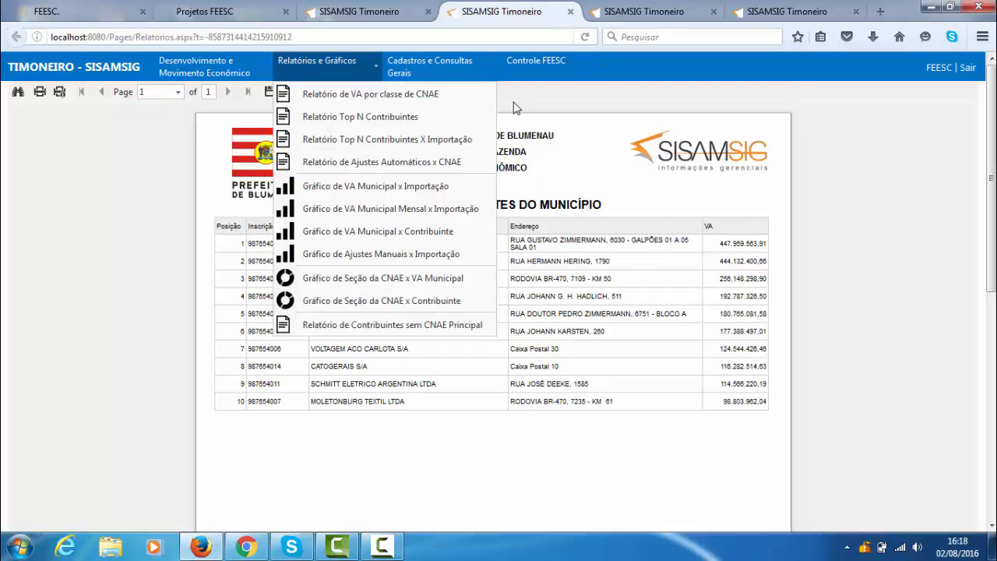
# - Open Relatório Top N Contribuintes X Importação and set Importação fictícia 2013 as its base import
pyautogui.moveTo(340, 74)
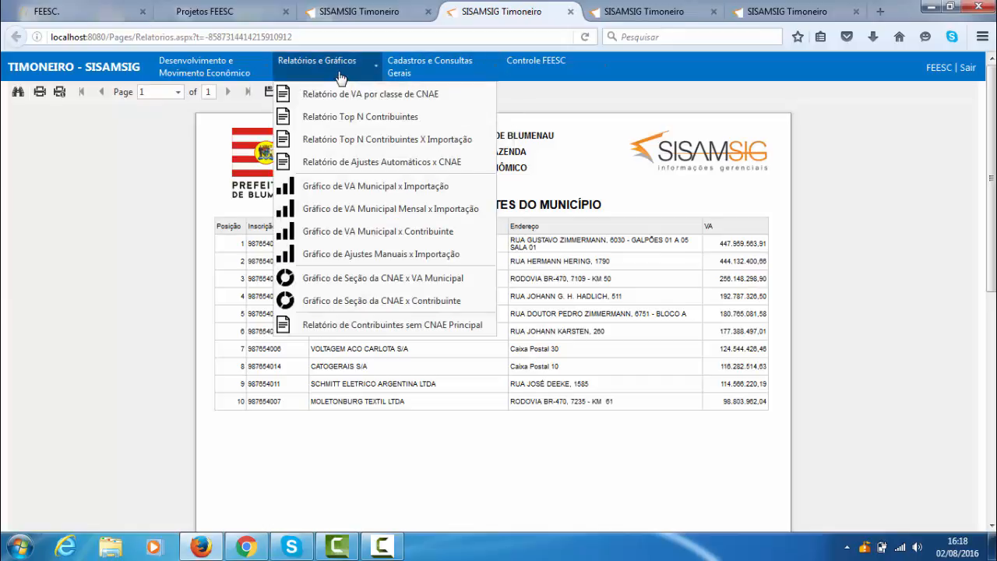
pyautogui.click(380, 140)
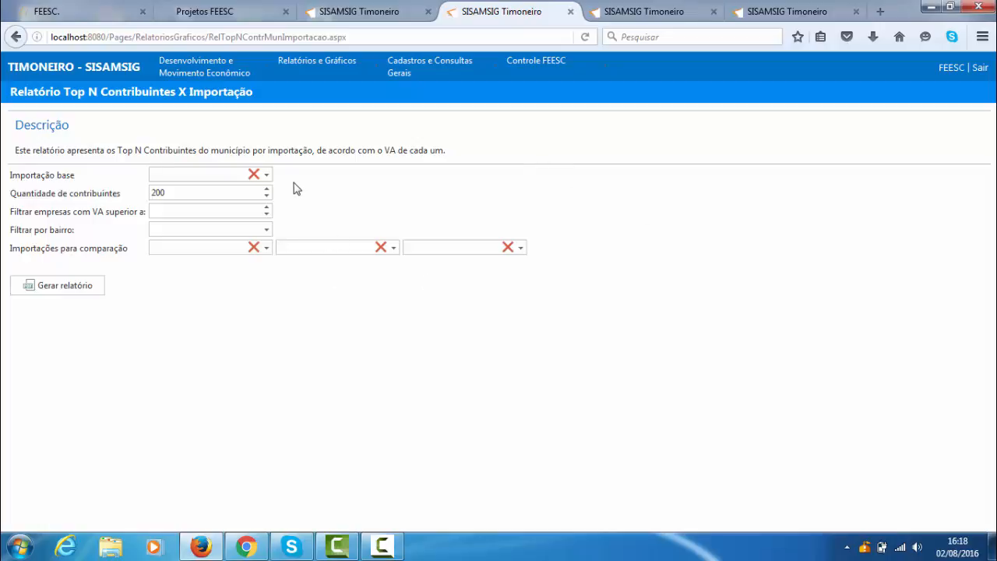
pyautogui.click(266, 175)
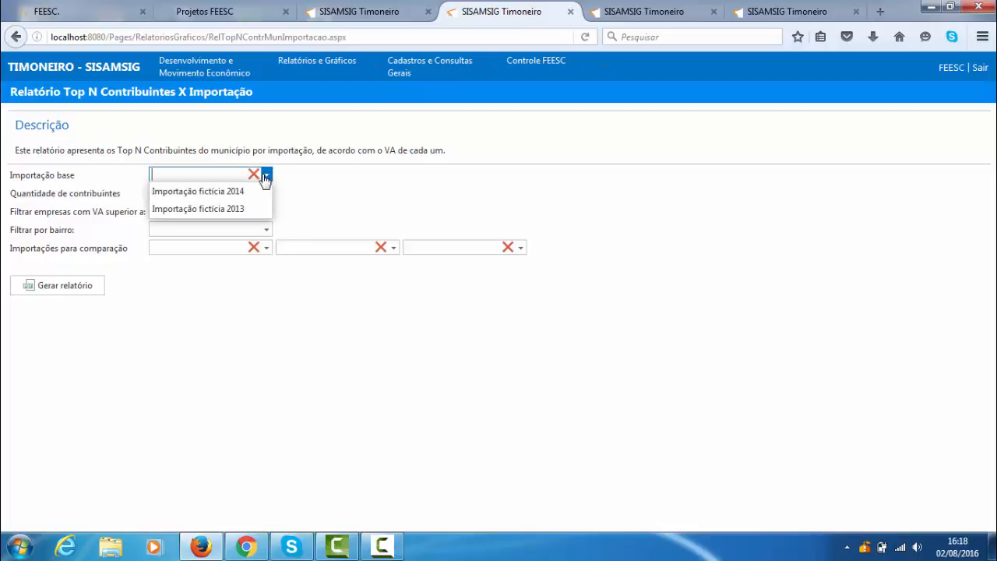
pyautogui.click(216, 210)
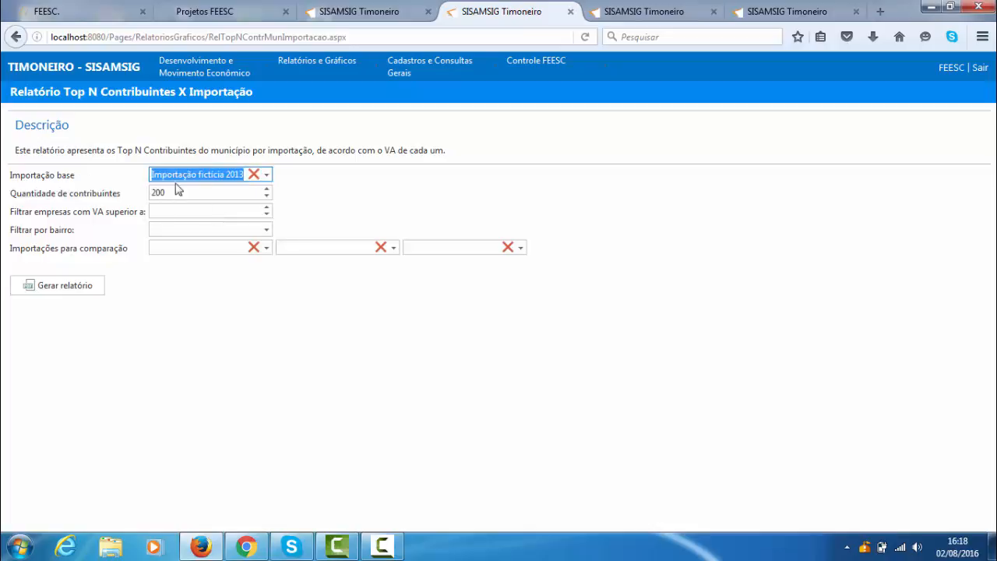
pyautogui.click(327, 183)
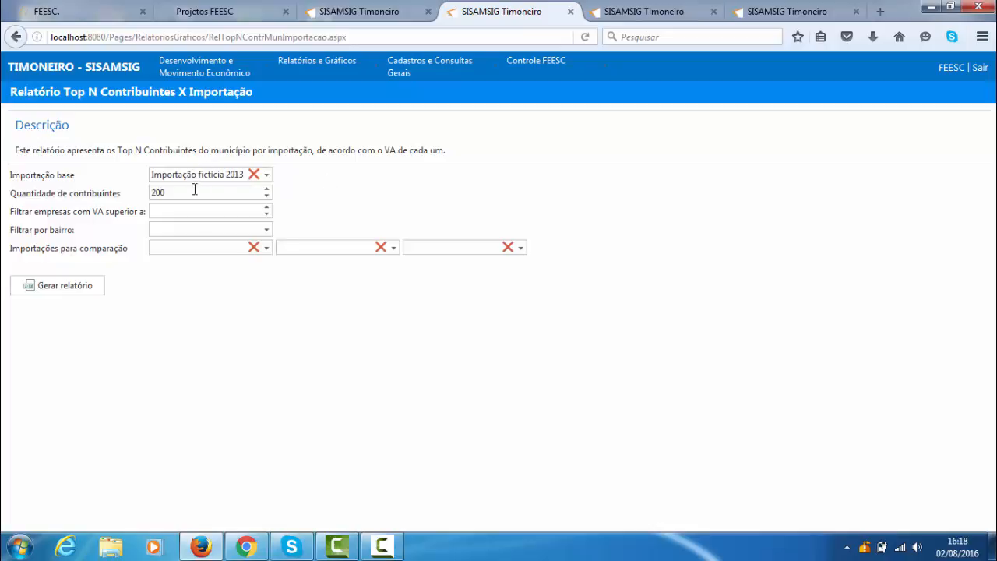
# - Set the quantity of contribuintes to 20, choose Importação fictícia 2014 as the comparison import, and generate the report
pyautogui.moveTo(194, 189); pyautogui.dragTo(145, 189)
pyautogui.click(205, 401)
pyautogui.click(266, 248)
pyautogui.click(221, 265)
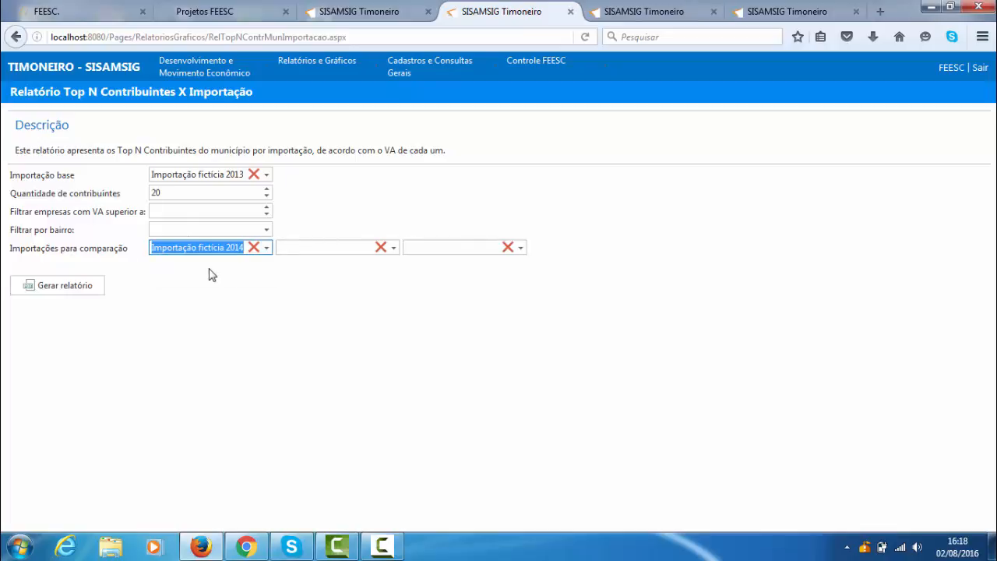
pyautogui.click(73, 287)
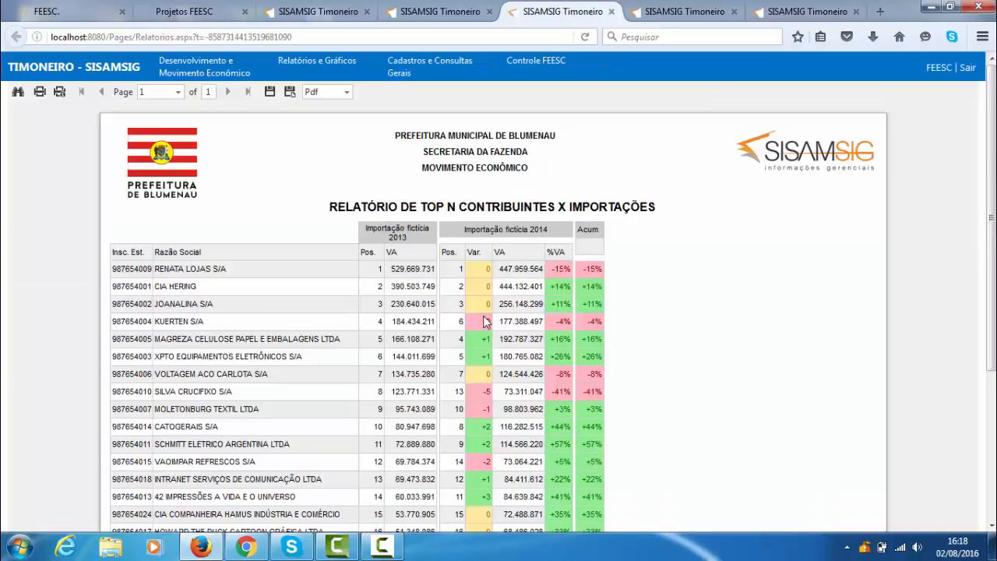
# - Examine the VA, position variation and percentage columns across both imports, particularly for RENATA LOJAS S/A and KUERTEN S/A
pyautogui.scroll(-2, 537, 304)
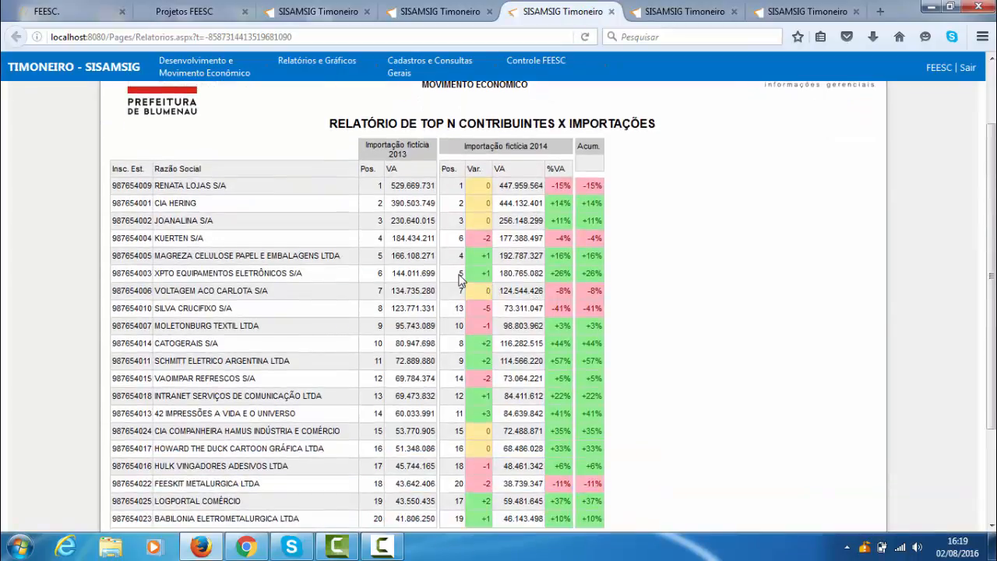
pyautogui.scroll(2, 459, 281)
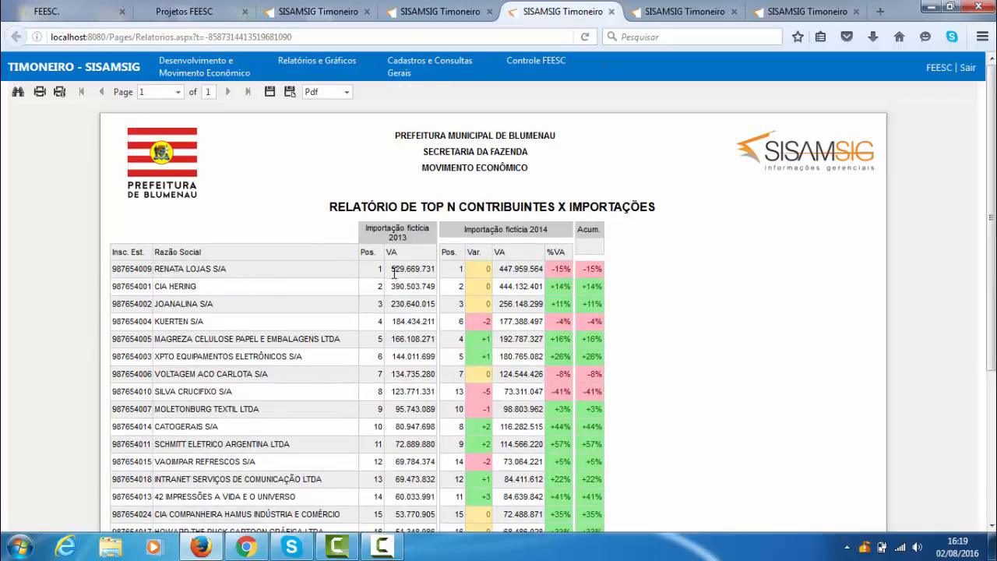
pyautogui.moveTo(389, 269); pyautogui.dragTo(436, 278)
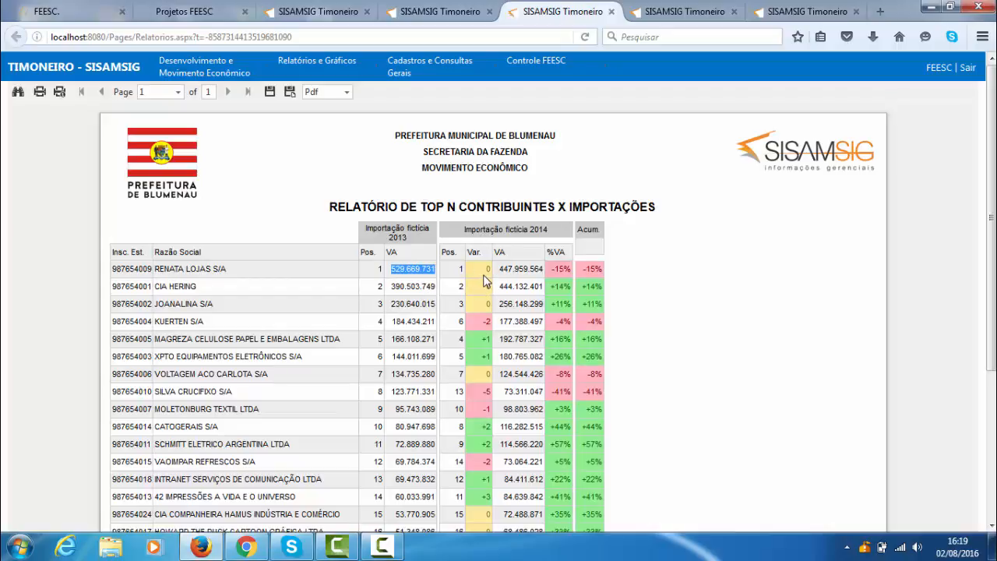
pyautogui.moveTo(550, 269); pyautogui.dragTo(603, 270)
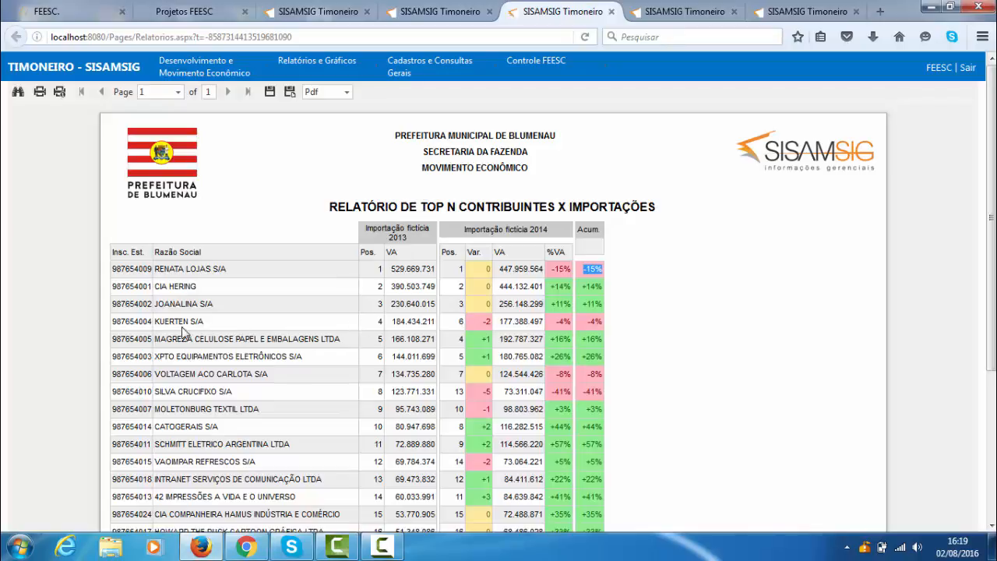
pyautogui.click(397, 317)
pyautogui.moveTo(454, 323); pyautogui.dragTo(493, 326)
pyautogui.scroll(-5, 670, 282)
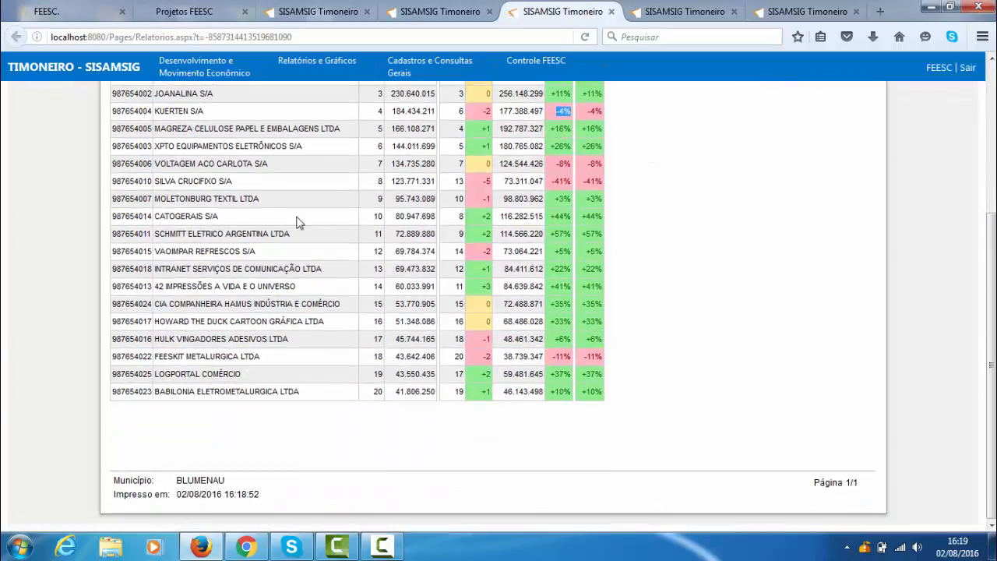
pyautogui.scroll(5, 454, 319)
# - Open Relatório de Ajustes Automáticos x CNAE and generate it for Importação fictícia 2014 with operation type Todos
pyautogui.click(343, 69)
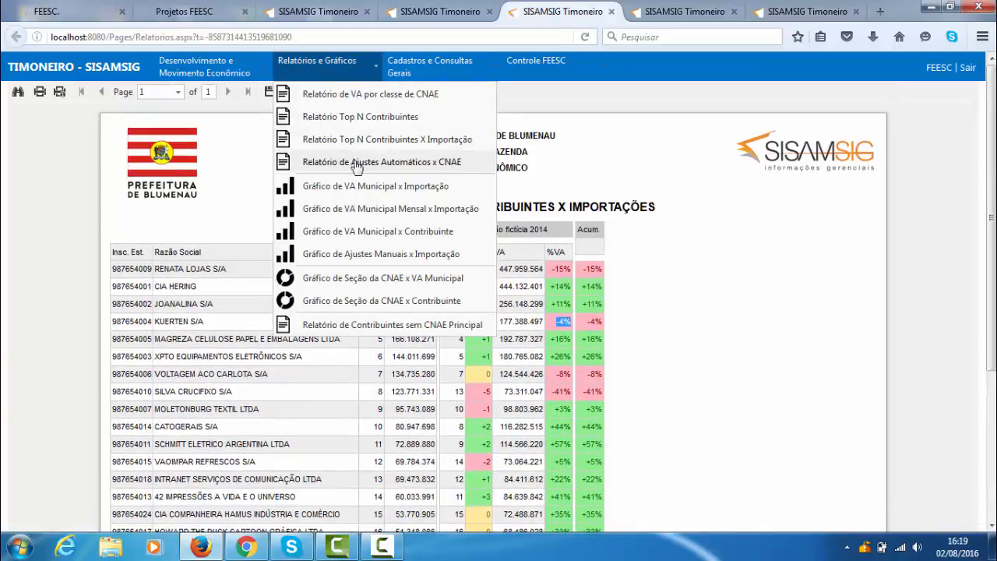
pyautogui.click(399, 168)
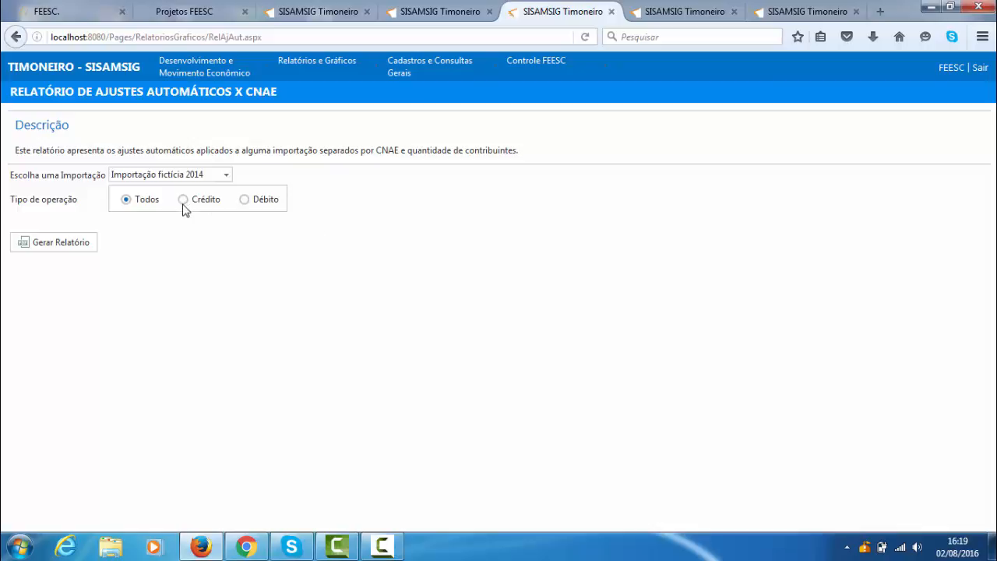
pyautogui.click(61, 243)
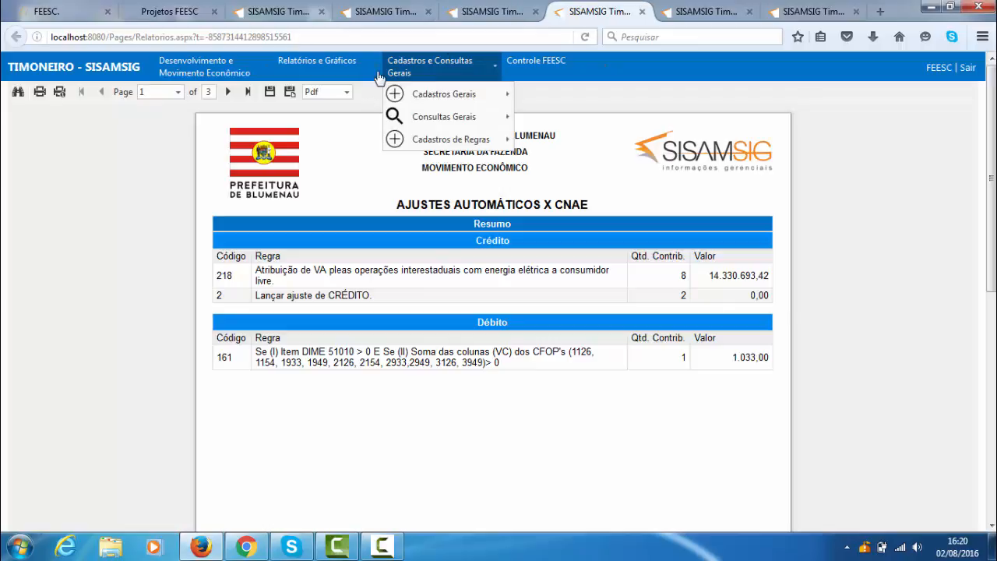
# - Generate Gráfico de VA Municipal x Importação with Importação fictícia 2013 as the base and Importação fictícia 2014 as the import to analyse
pyautogui.moveTo(370, 71)
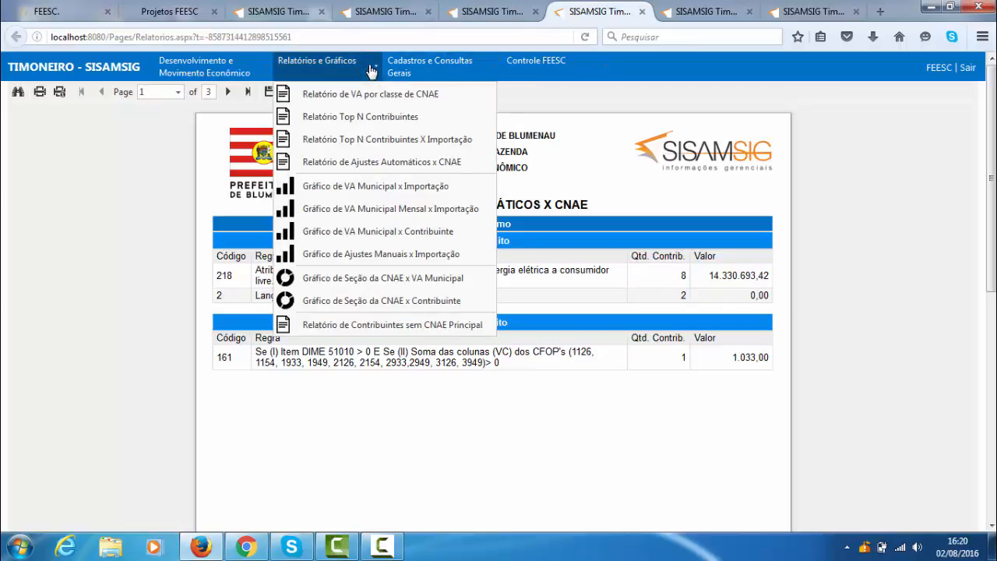
pyautogui.click(379, 188)
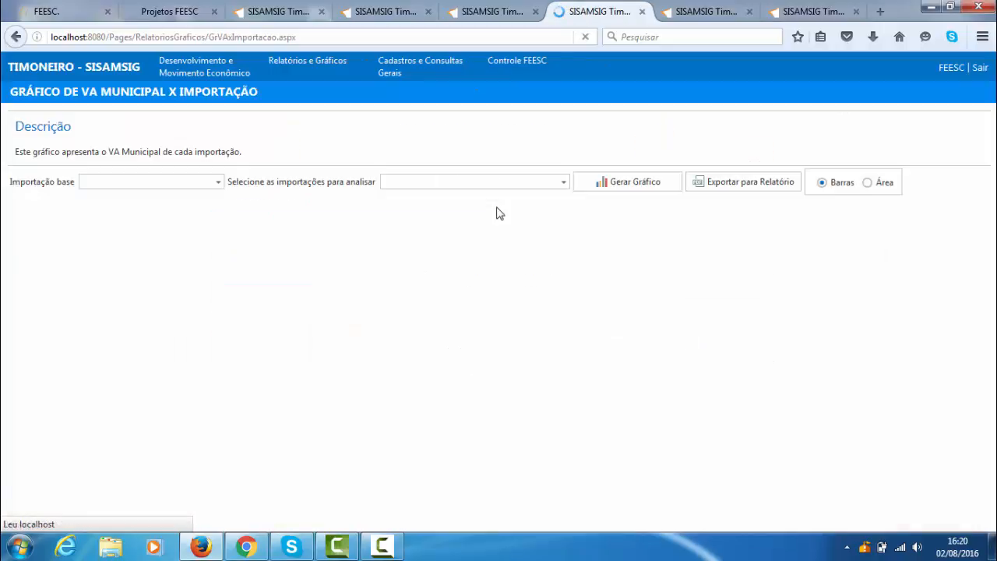
pyautogui.click(218, 181)
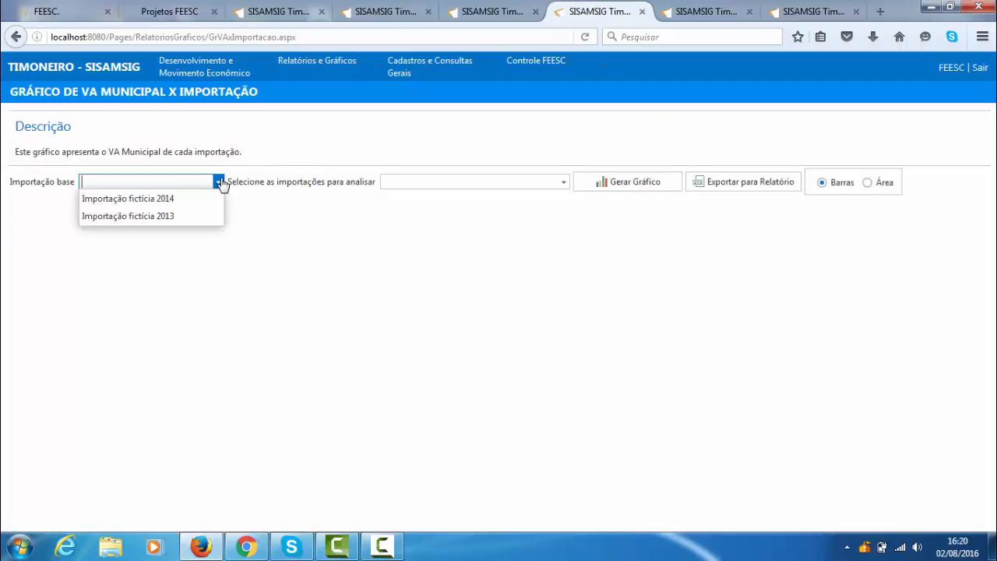
pyautogui.click(171, 217)
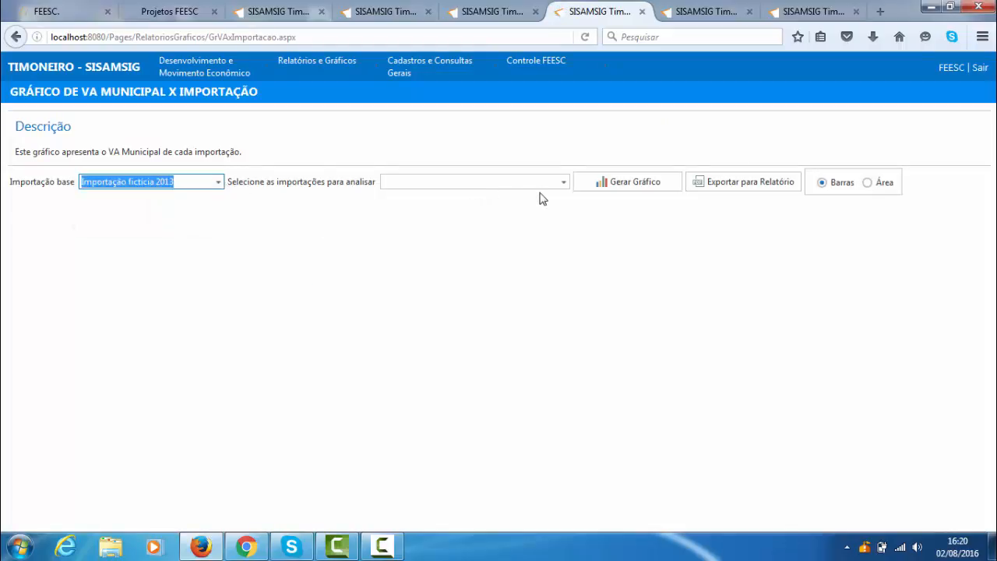
pyautogui.click(562, 184)
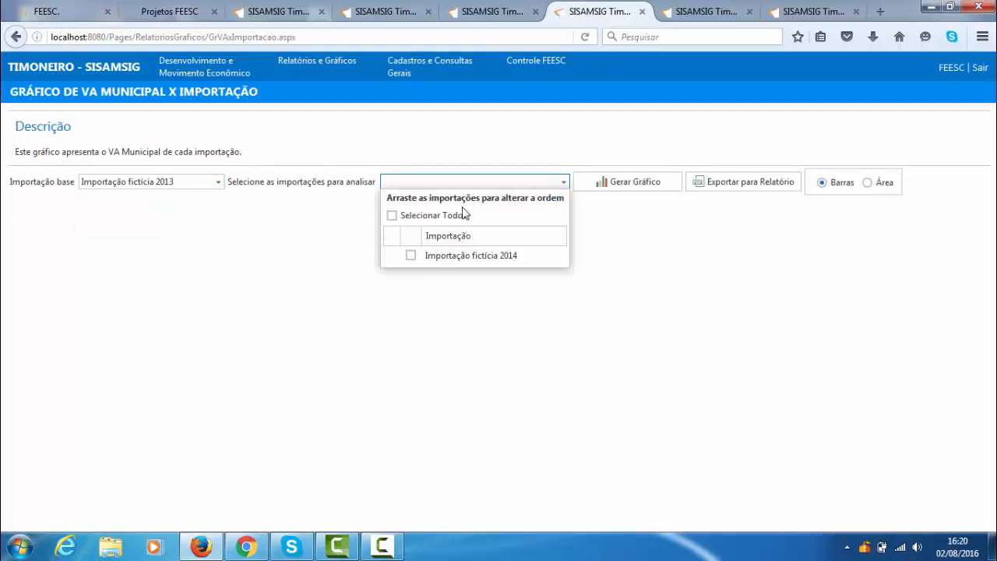
pyautogui.click(411, 257)
pyautogui.click(629, 243)
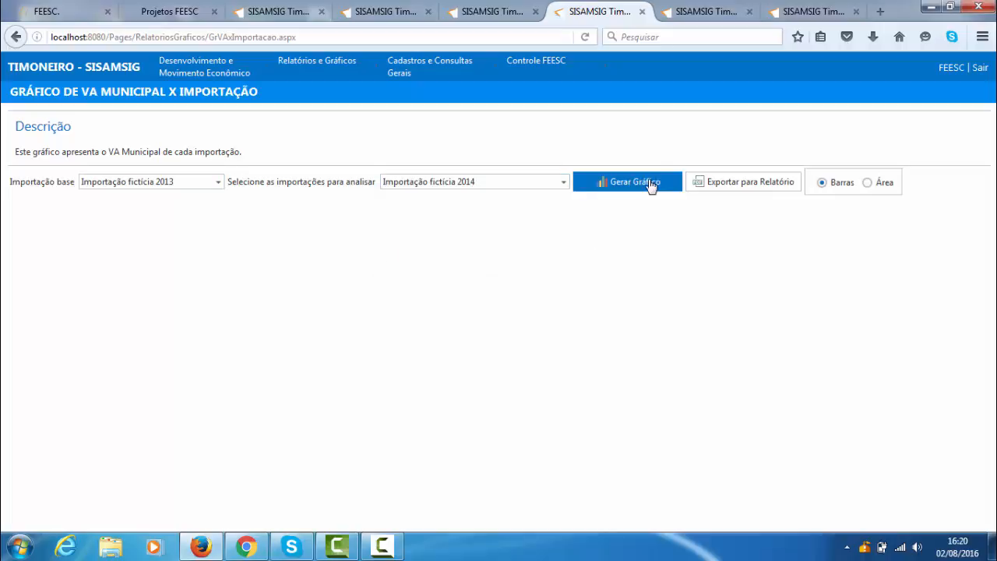
pyautogui.click(652, 182)
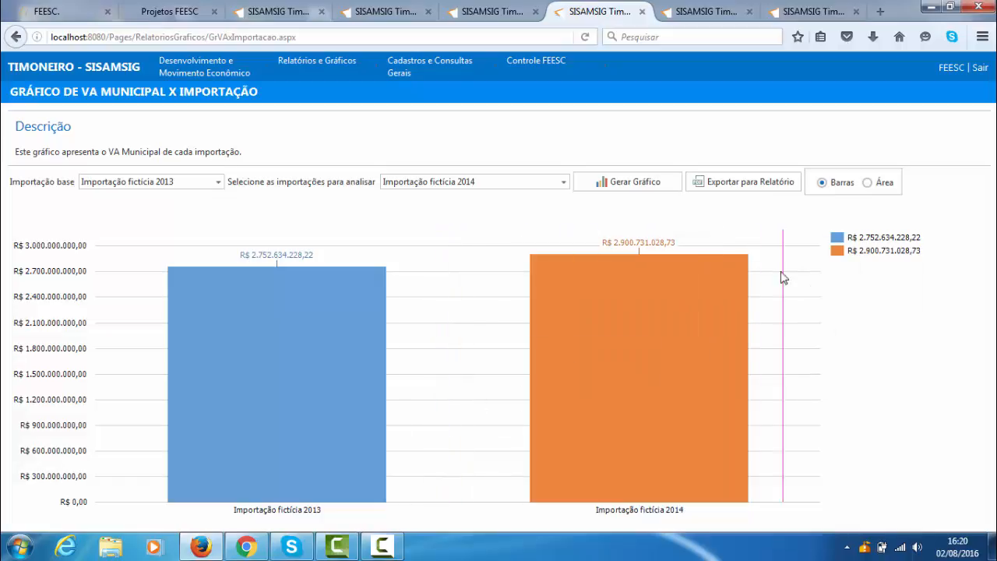
# - Display the VA Municipal chart as Área and return it to Barras
pyautogui.click(867, 184)
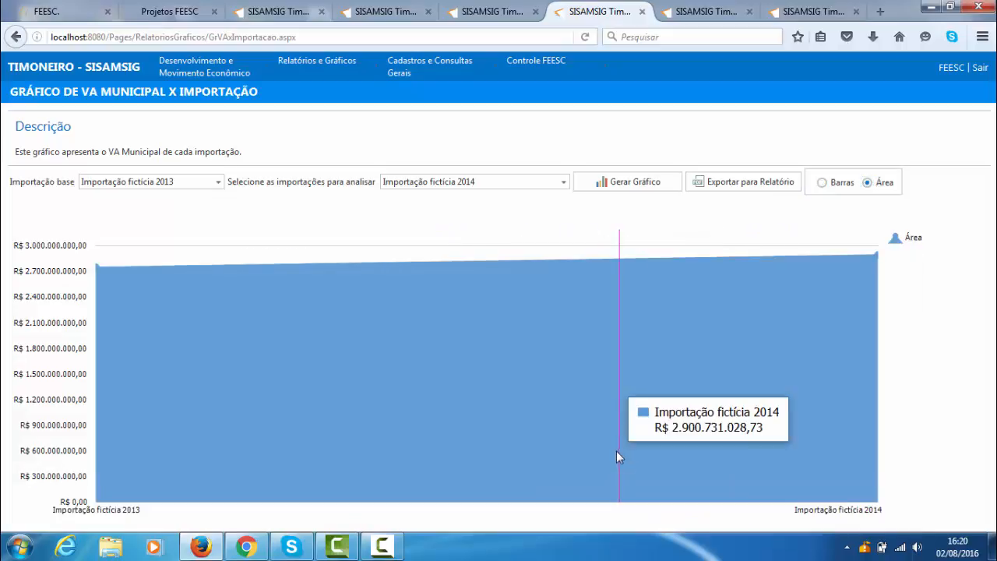
pyautogui.click(822, 183)
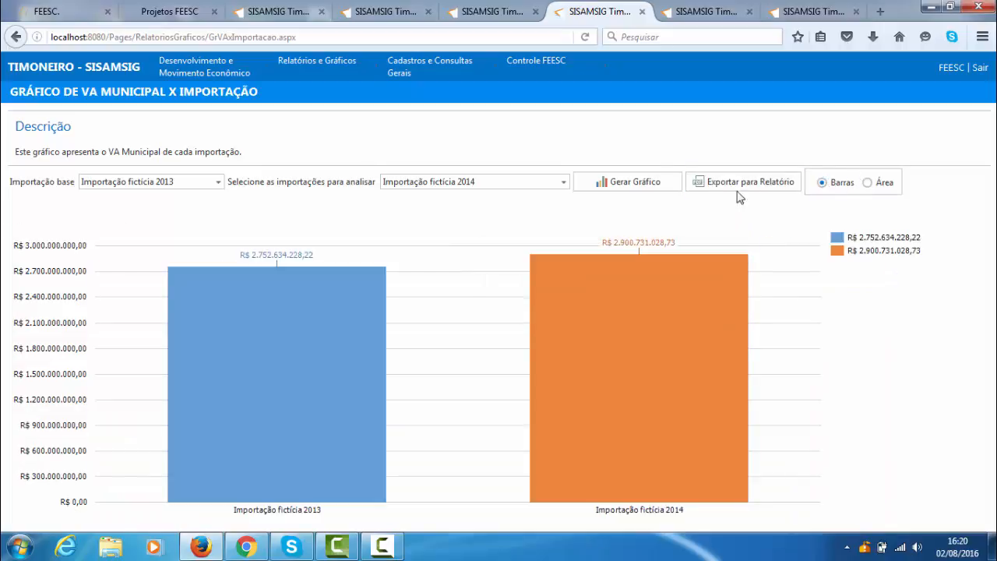
# - From the Relatório de Ajustes Automáticos x CNAE page, open Gráfico de VA Municipal Mensal x Importação and set Importação fictícia 2014 as its base
pyautogui.click(484, 13)
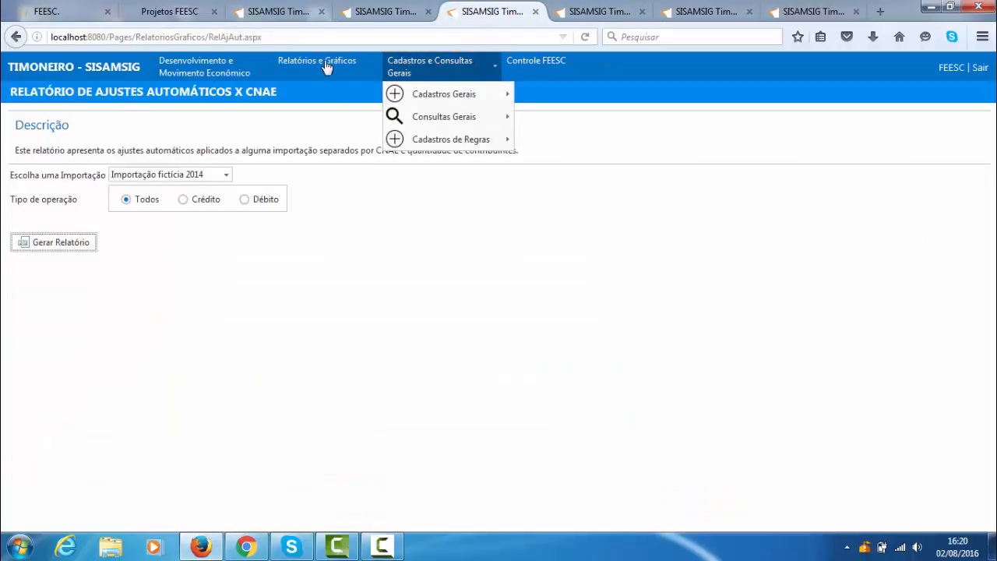
pyautogui.moveTo(321, 67)
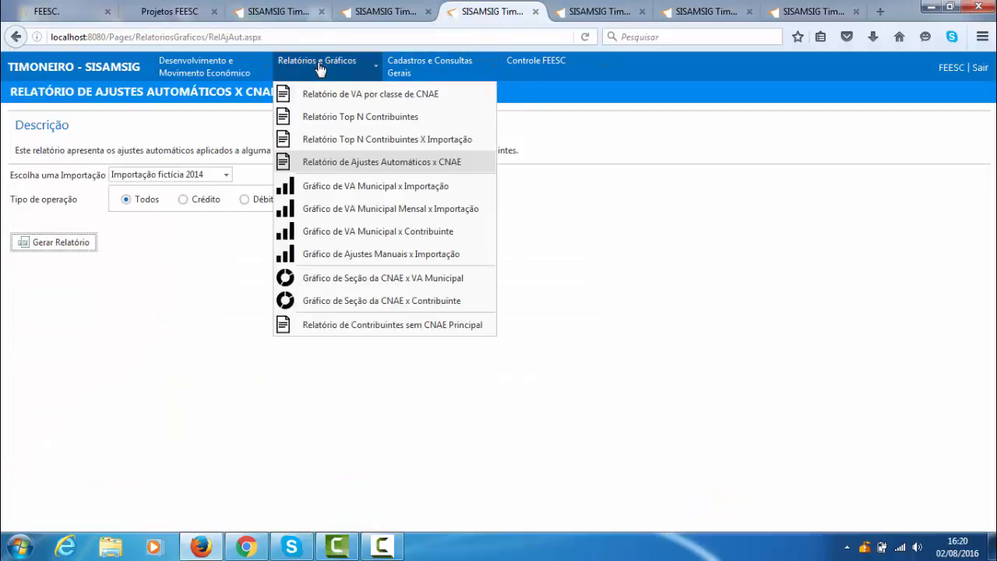
pyautogui.click(406, 215)
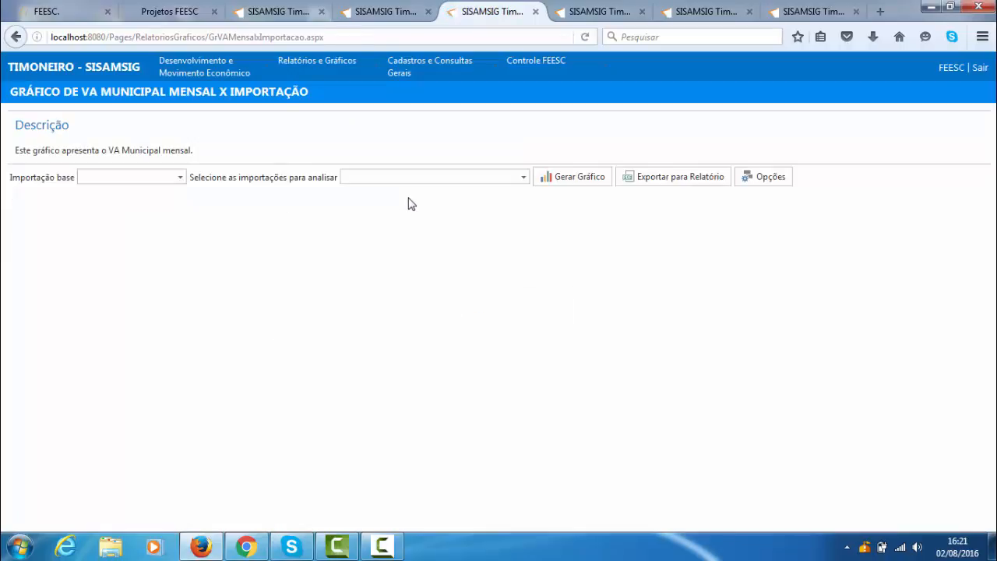
pyautogui.click(180, 178)
pyautogui.click(158, 199)
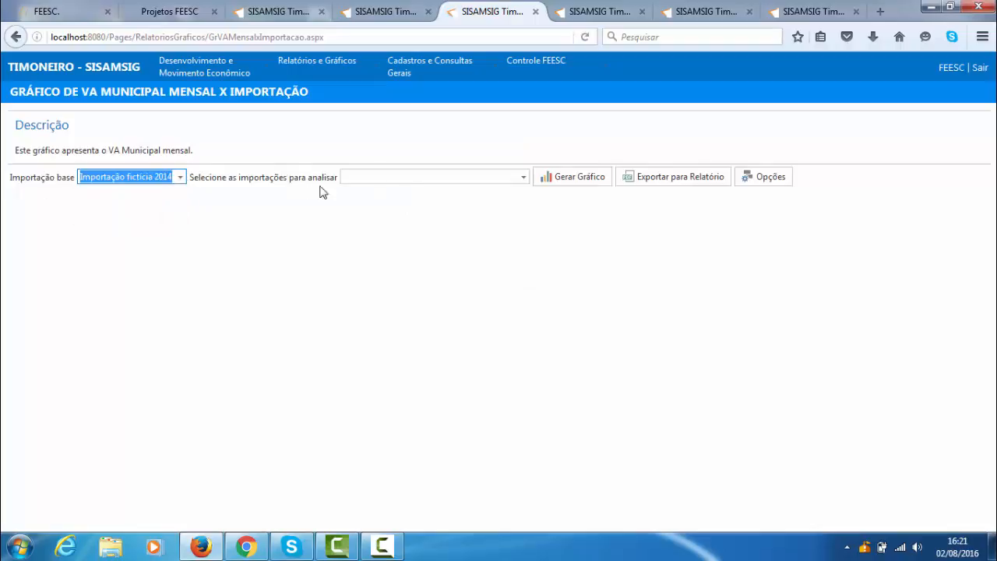
# - Select Importação fictícia 2013 as the import to analyse and generate the monthly VA chart
pyautogui.click(522, 177)
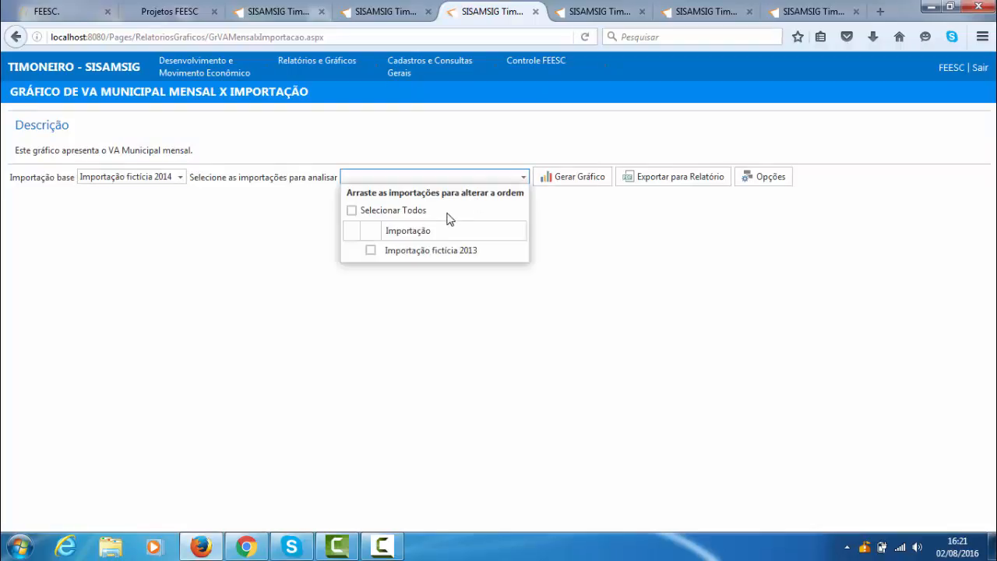
pyautogui.click(371, 250)
pyautogui.click(586, 252)
pyautogui.click(590, 183)
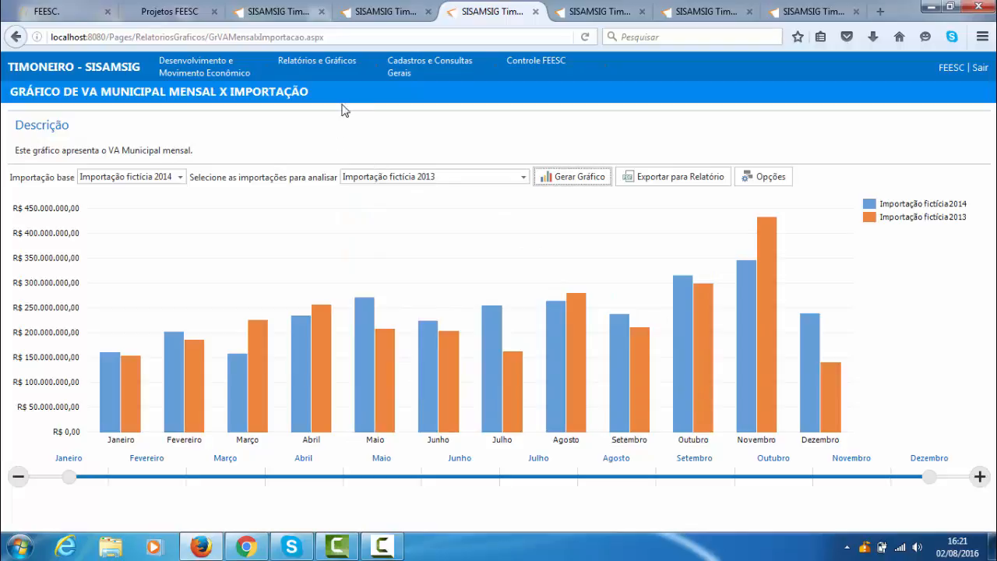
# - Open Gráfico de VA Municipal x Contribuinte and bring up its Localizador de Contribuinte
pyautogui.moveTo(319, 64)
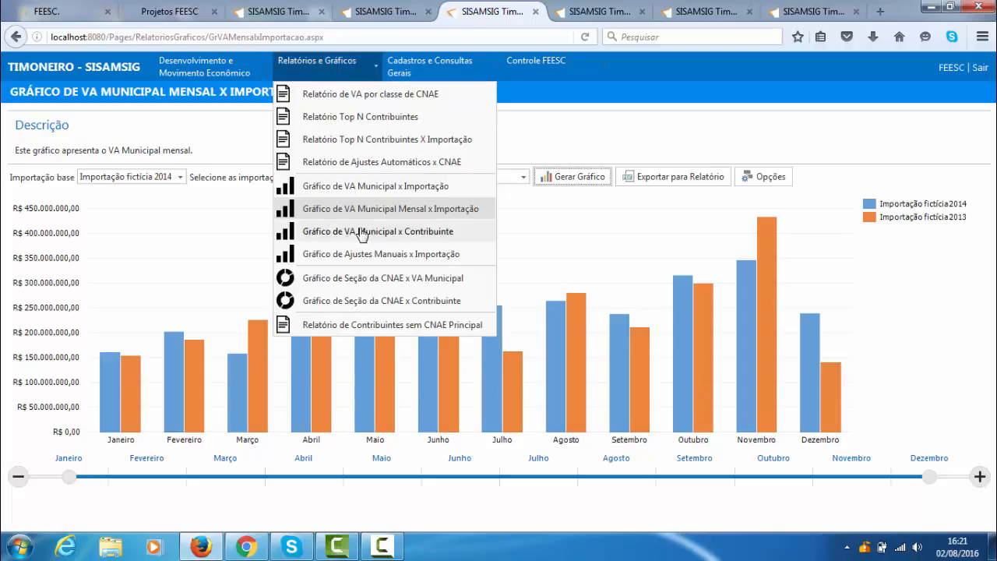
pyautogui.click(381, 232)
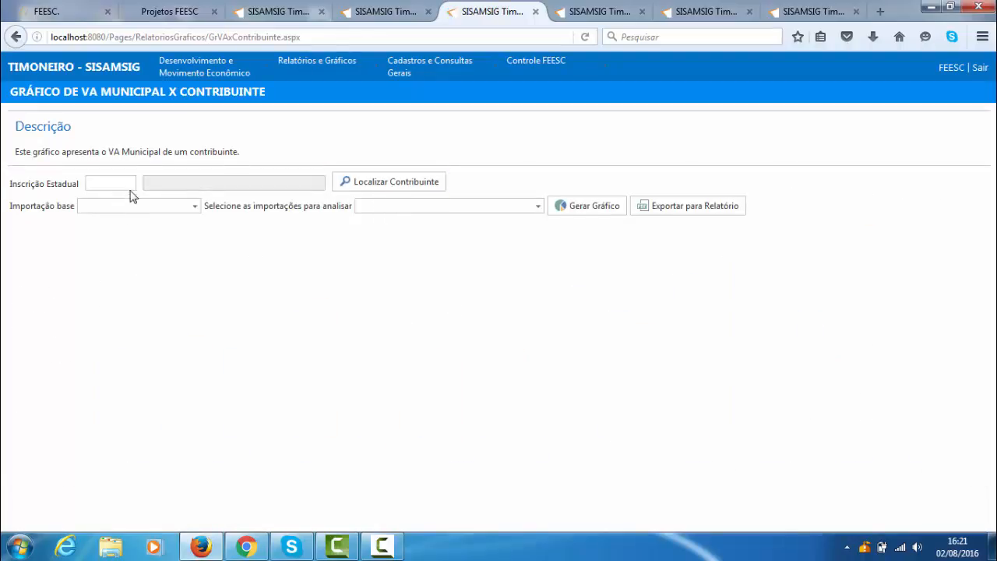
pyautogui.click(357, 182)
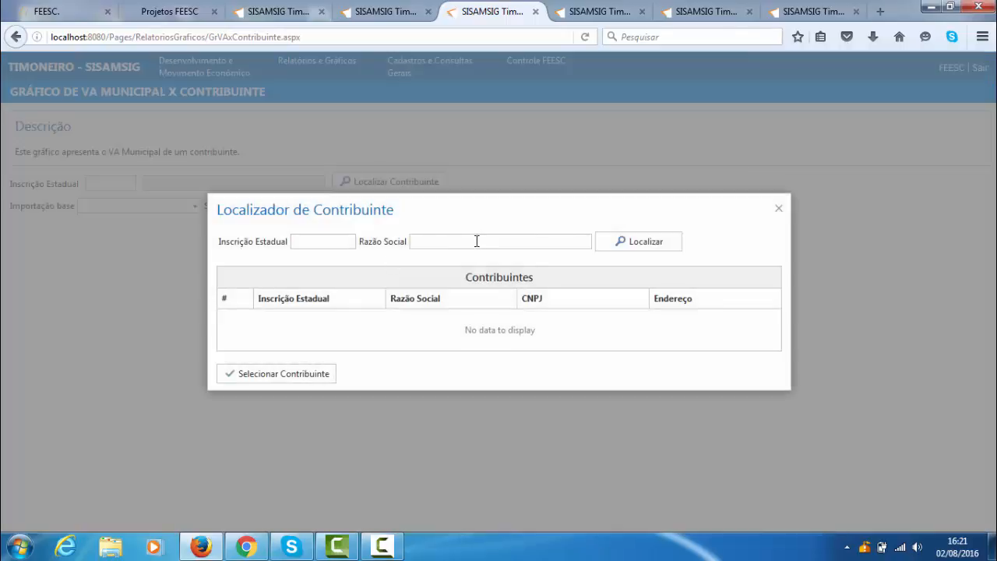
# - Try to locate a contribuinte by Razão Social, searching for dure, cruz and testedss
pyautogui.click(476, 241)
pyautogui.click(652, 244)
pyautogui.click(618, 252)
pyautogui.click(639, 246)
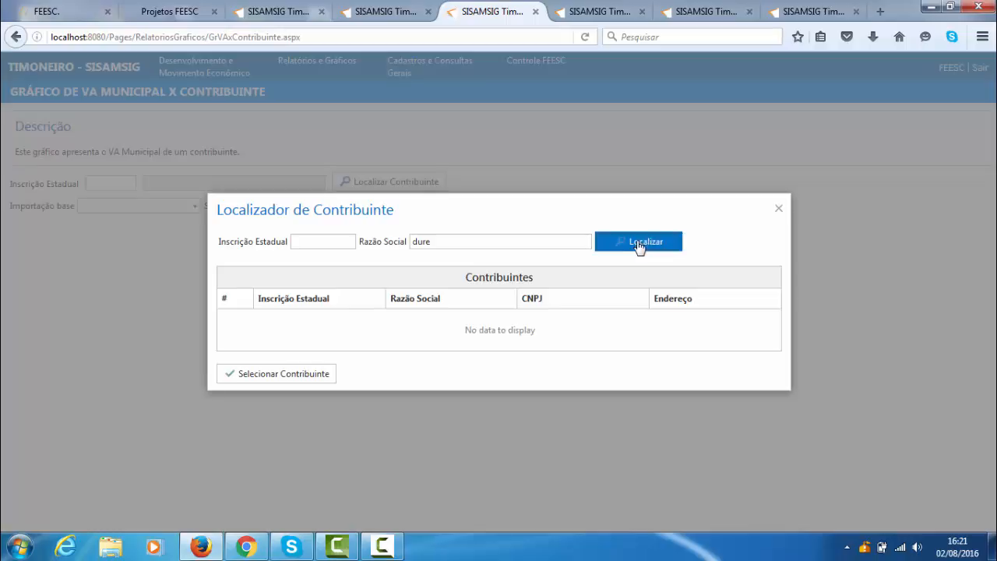
pyautogui.doubleClick(458, 243)
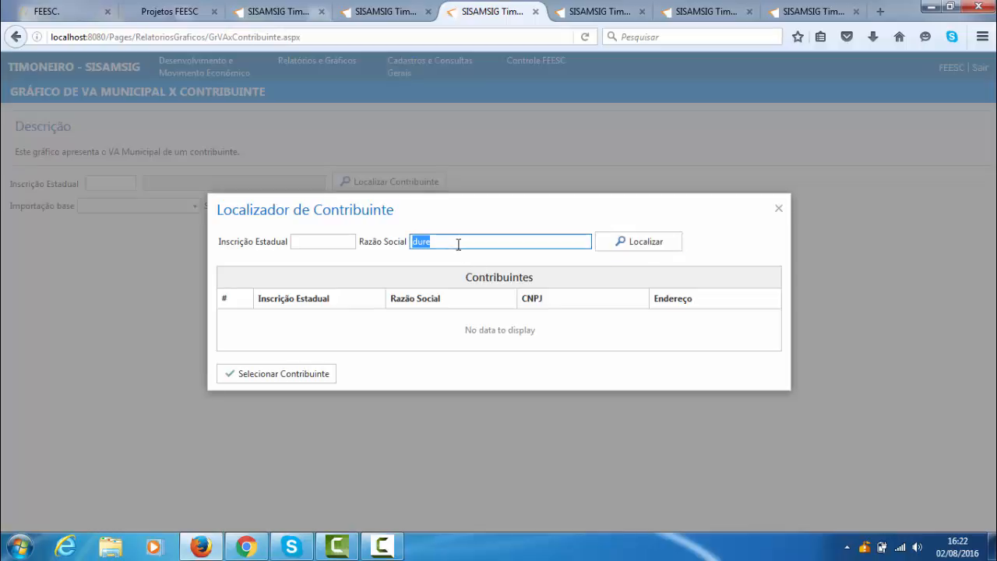
pyautogui.write('cru\\z')
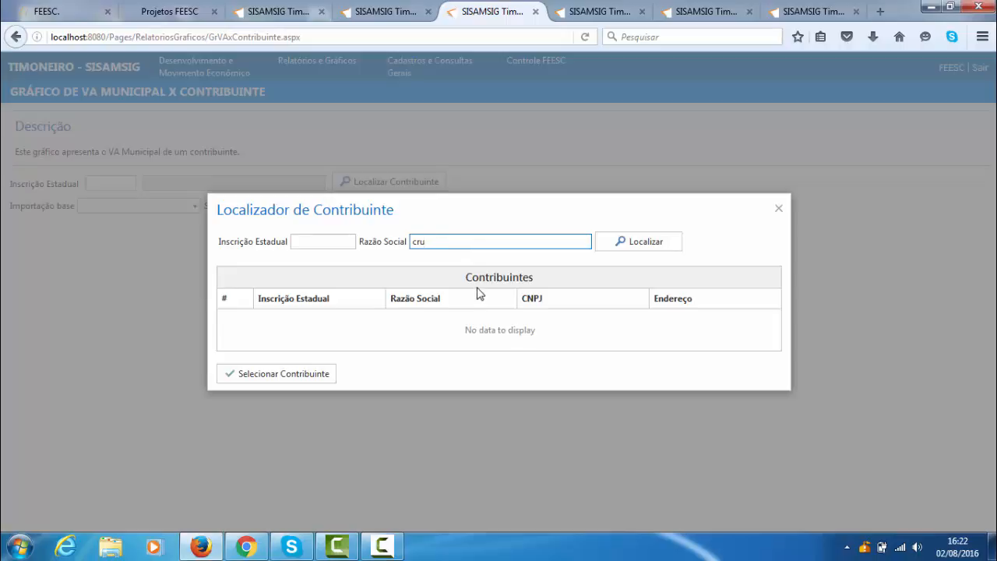
pyautogui.write('z')
pyautogui.click(634, 252)
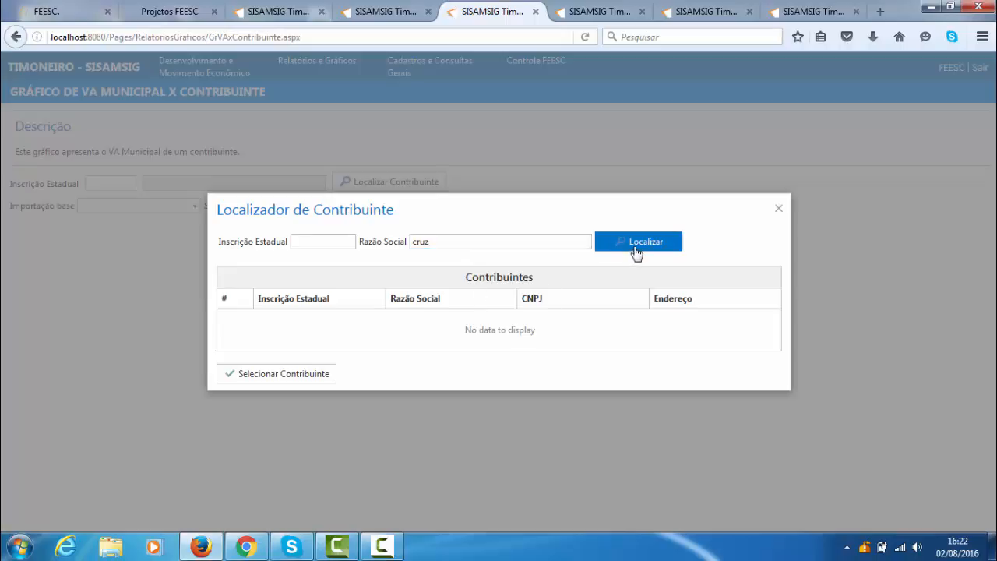
pyautogui.doubleClick(493, 245)
pyautogui.write('testedss')
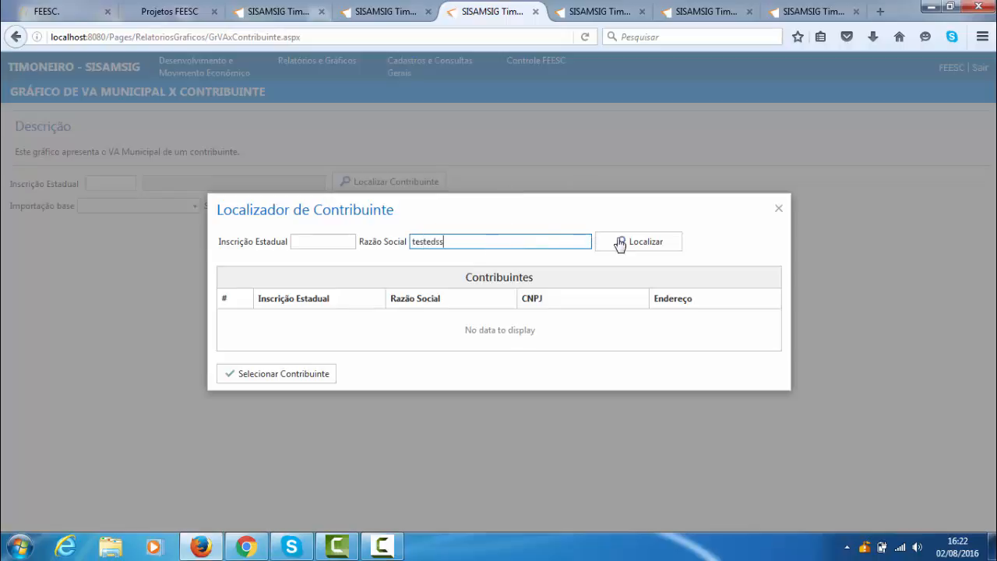
pyautogui.click(622, 243)
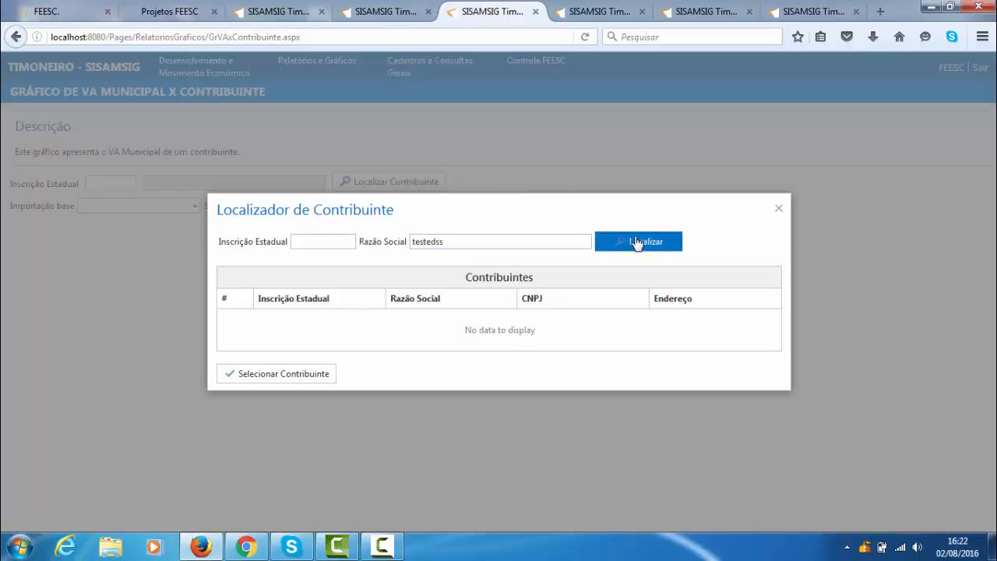
# - Close and reopen Localizador de Contribuinte, and search by Razão Social for cia
pyautogui.click(775, 209)
pyautogui.click(417, 181)
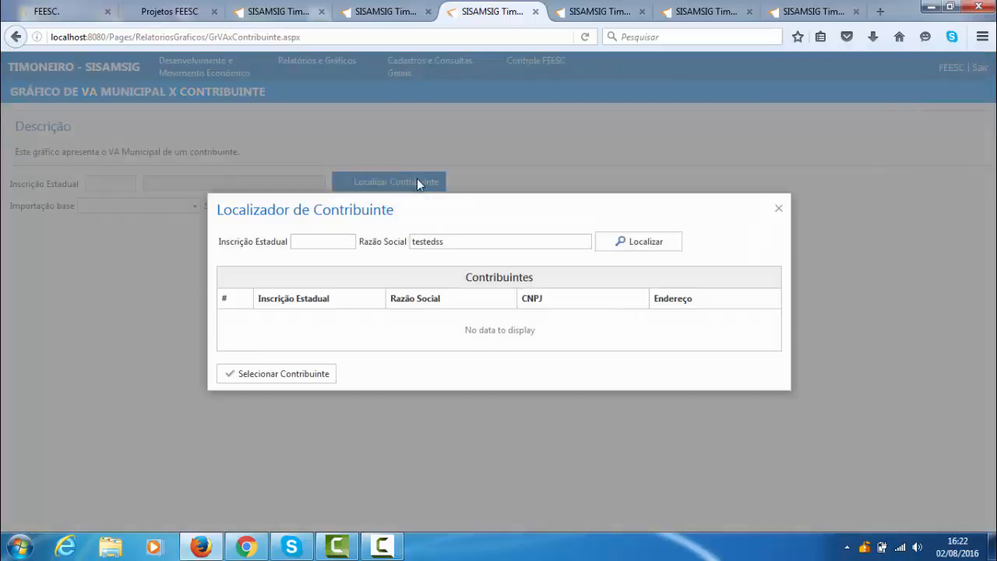
pyautogui.moveTo(561, 241); pyautogui.dragTo(387, 258)
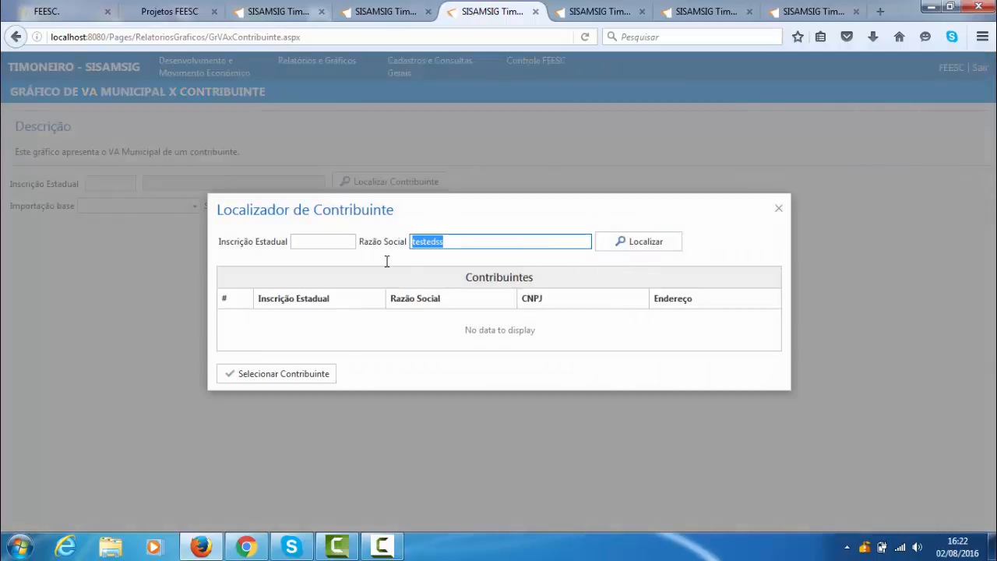
pyautogui.write('cia')
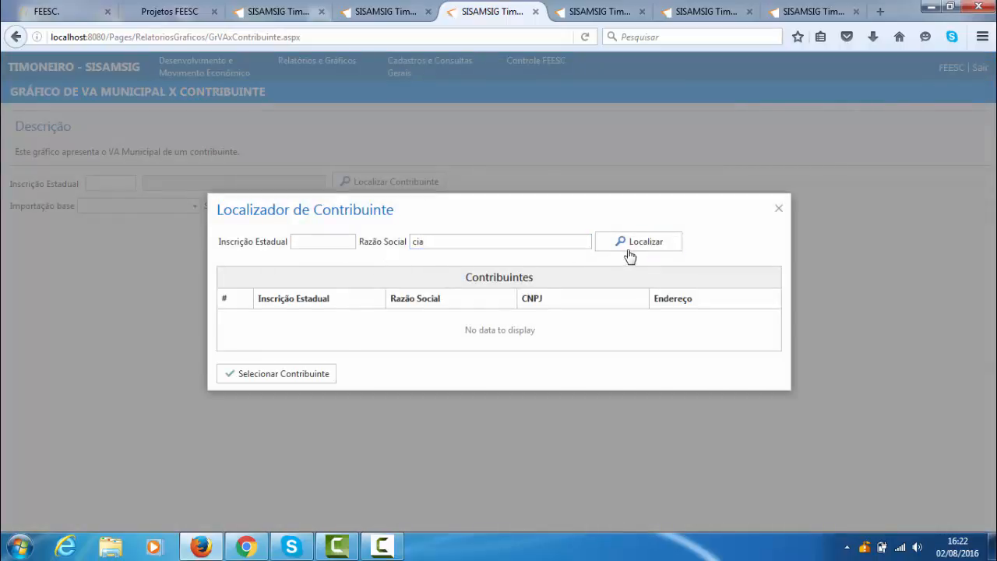
pyautogui.click(629, 243)
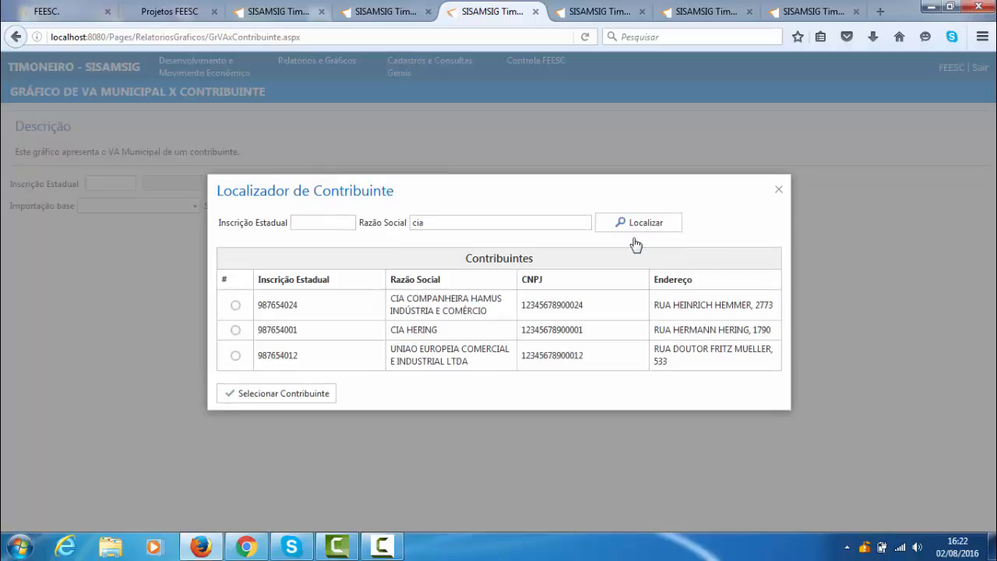
# - Narrow the Razão Social search to COMPANHEIRA and select CIA COMPANHEIRA HAMUS INDÚSTRIA E COMÉRCIO as the chart's contribuinte
pyautogui.doubleClick(451, 300)
pyautogui.hotkey('ctrl', 'c')
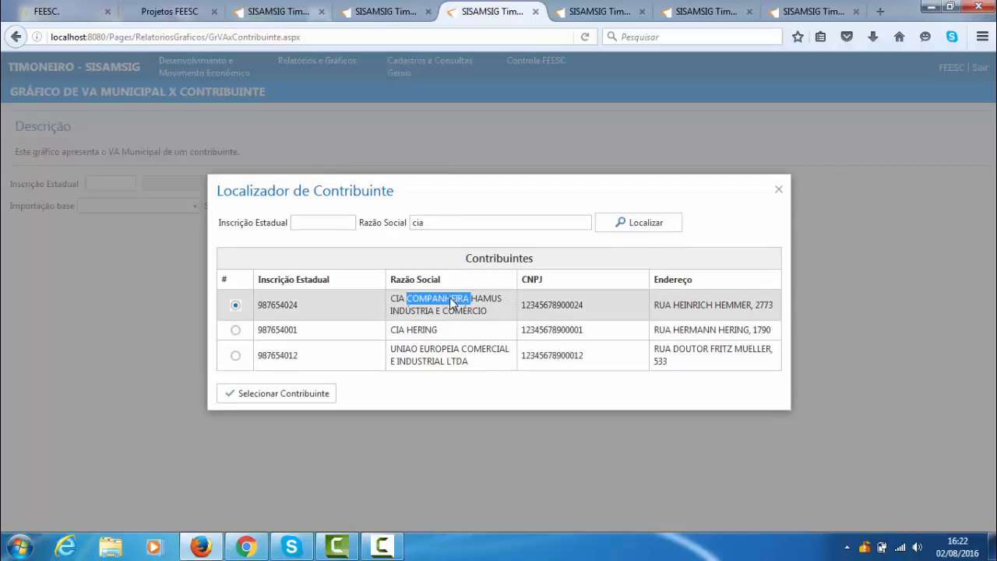
pyautogui.click(453, 221)
pyautogui.doubleClick(453, 222)
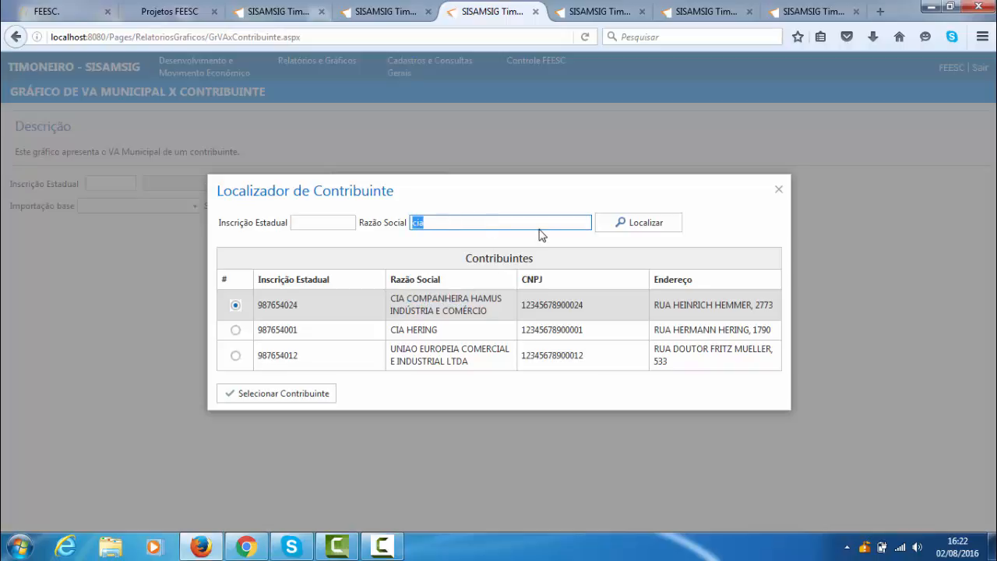
pyautogui.hotkey('ctrl', 'v')
pyautogui.click(623, 224)
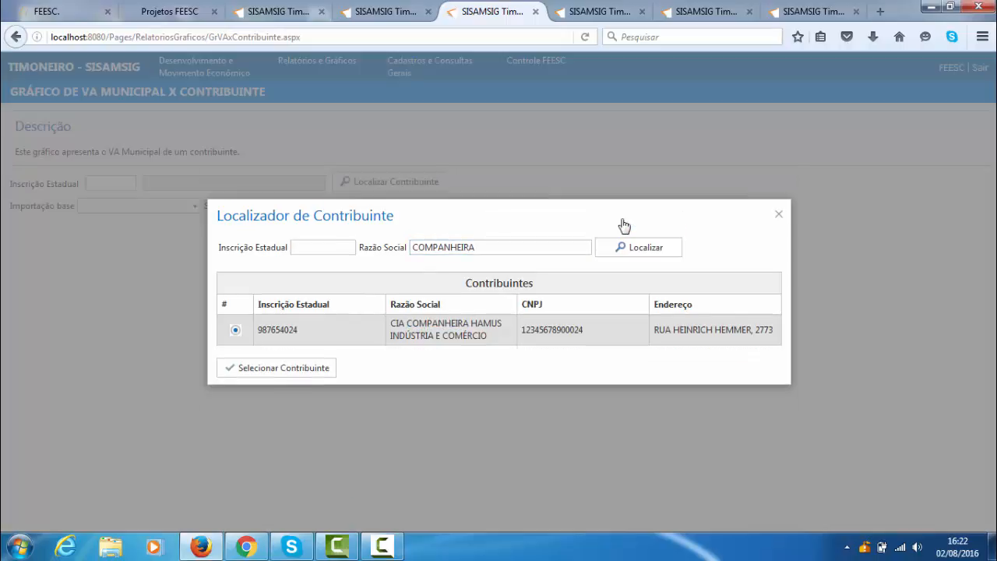
pyautogui.click(271, 369)
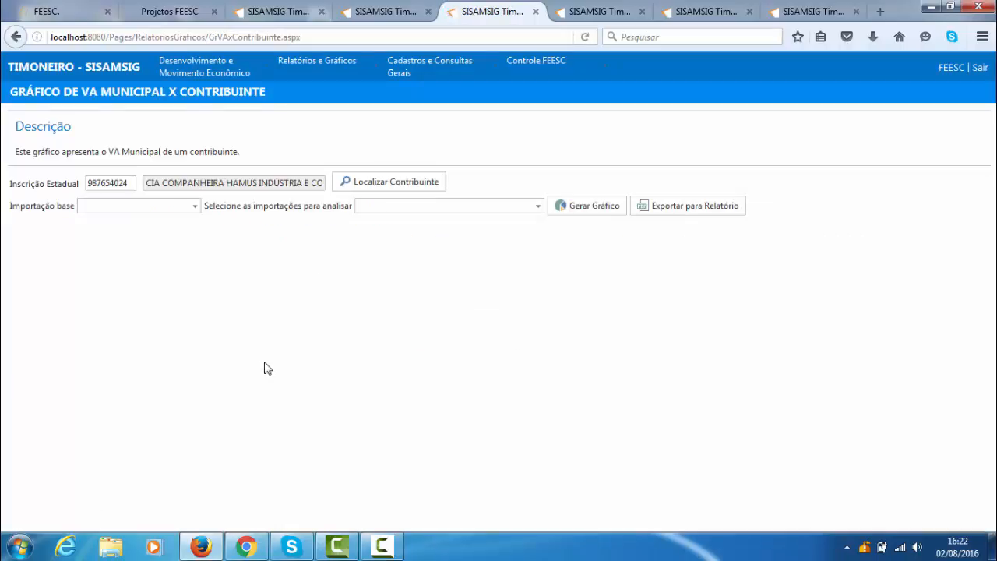
# - Set Importação fictícia 2013 as the contribuinte chart's base import and select Importação fictícia 2014 for analysis
pyautogui.click(194, 205)
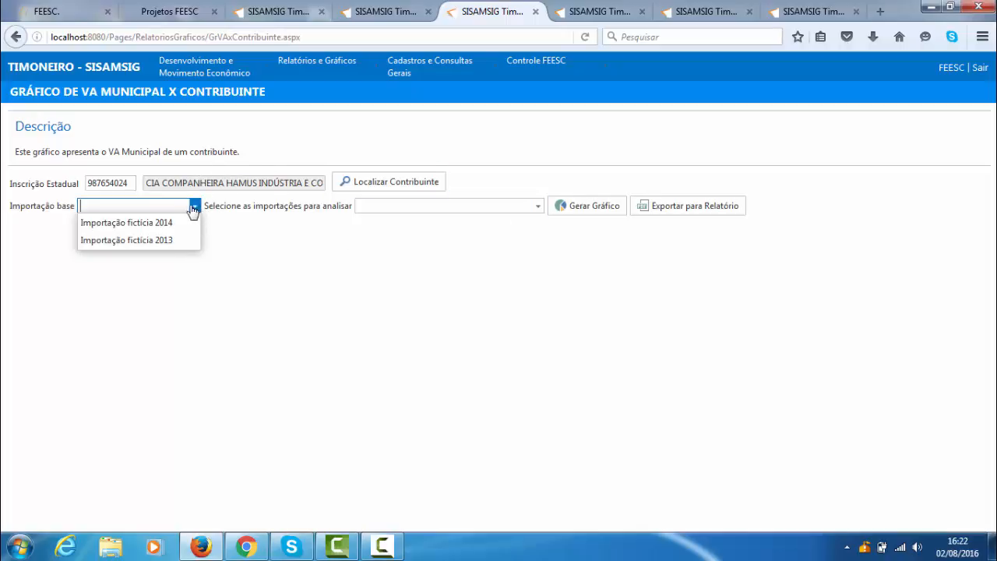
pyautogui.click(148, 241)
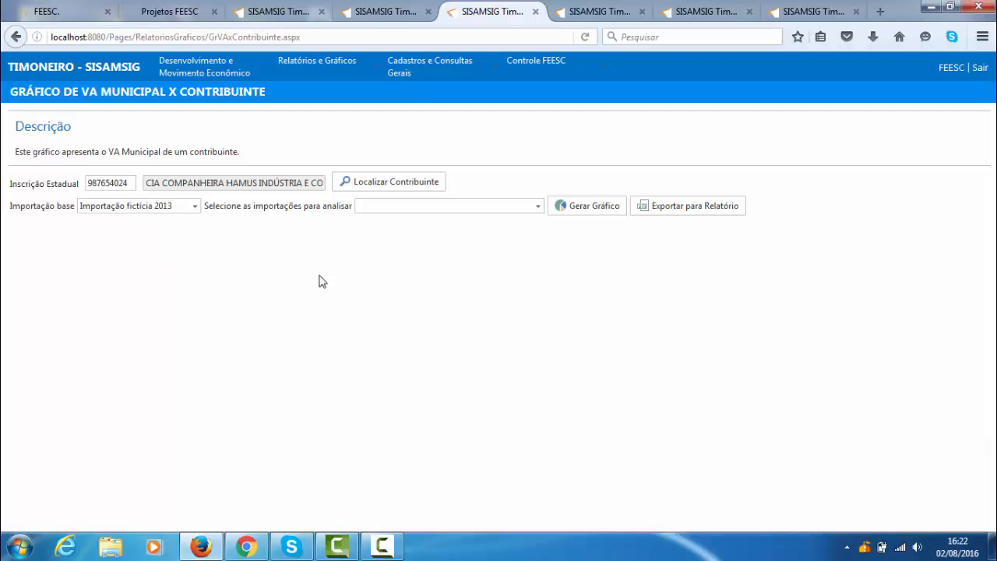
pyautogui.click(538, 206)
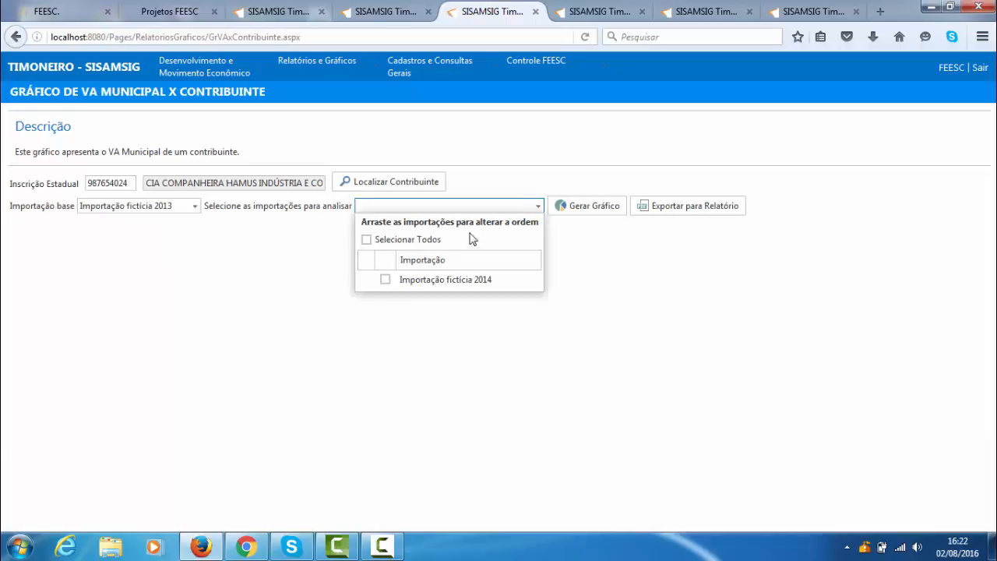
pyautogui.click(385, 279)
pyautogui.click(563, 325)
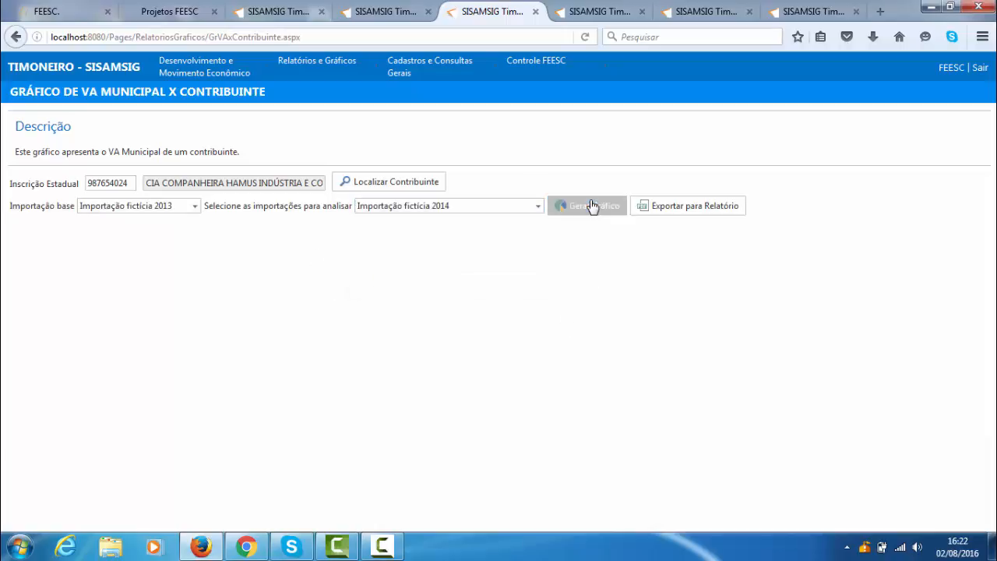
# - Generate the VA Municipal x Contribuinte chart for the selected contribuinte and importações
pyautogui.click(590, 205)
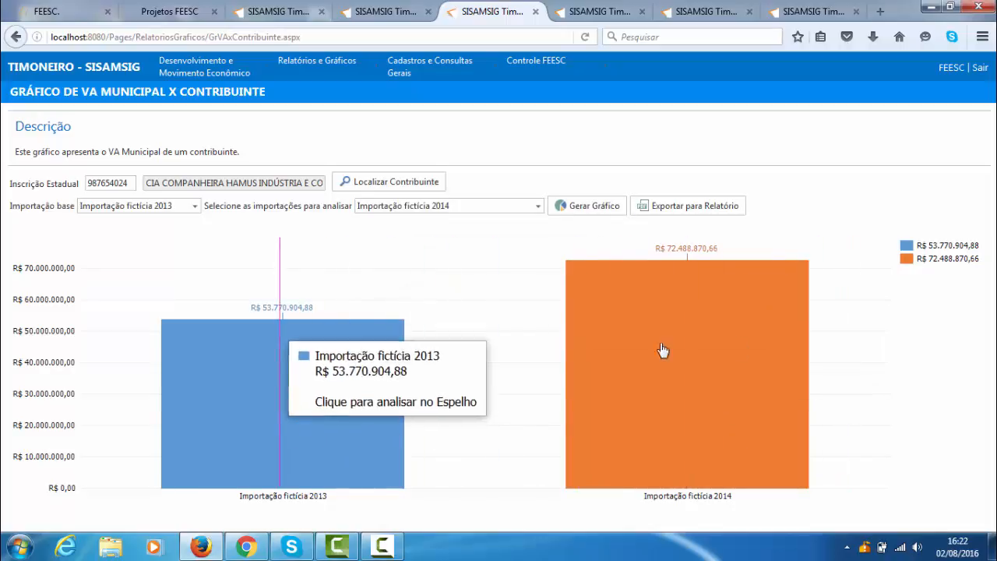
# - Generate the Gráfico de Ajustes Manuais x Importação with Importação fictícia 2013 as base and Importação fictícia 2014 for analysis
pyautogui.moveTo(329, 67)
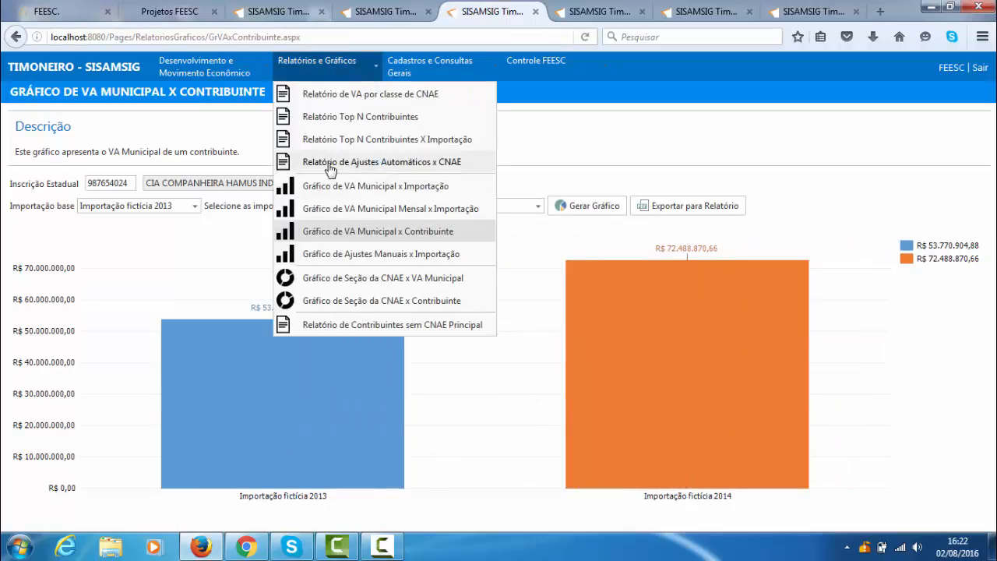
pyautogui.click(361, 256)
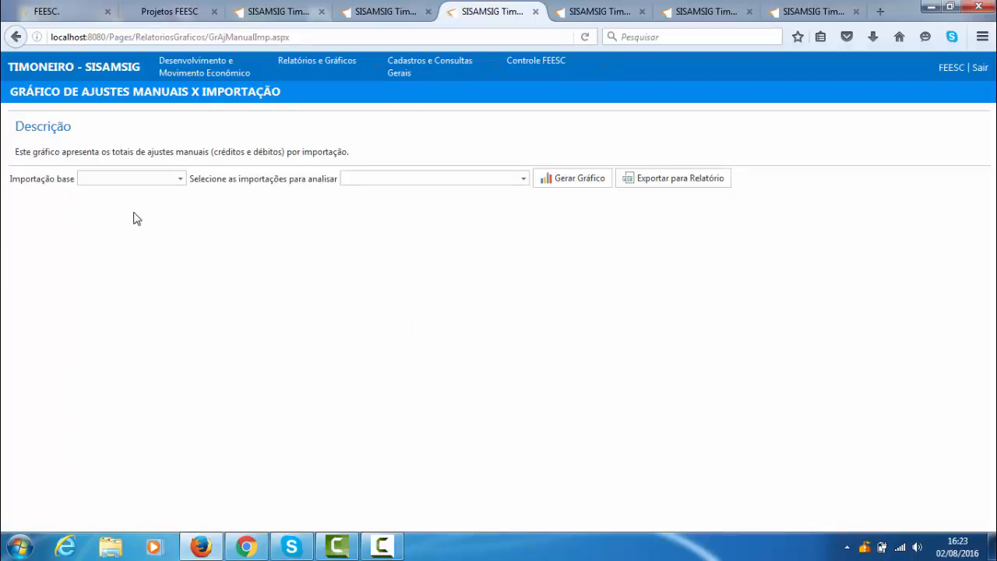
pyautogui.click(180, 178)
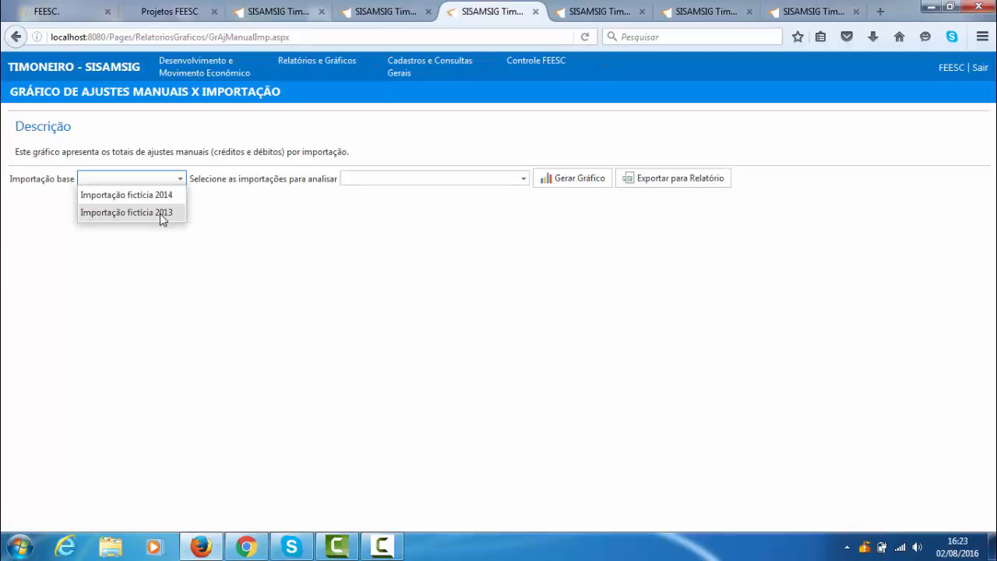
pyautogui.click(166, 212)
pyautogui.click(523, 178)
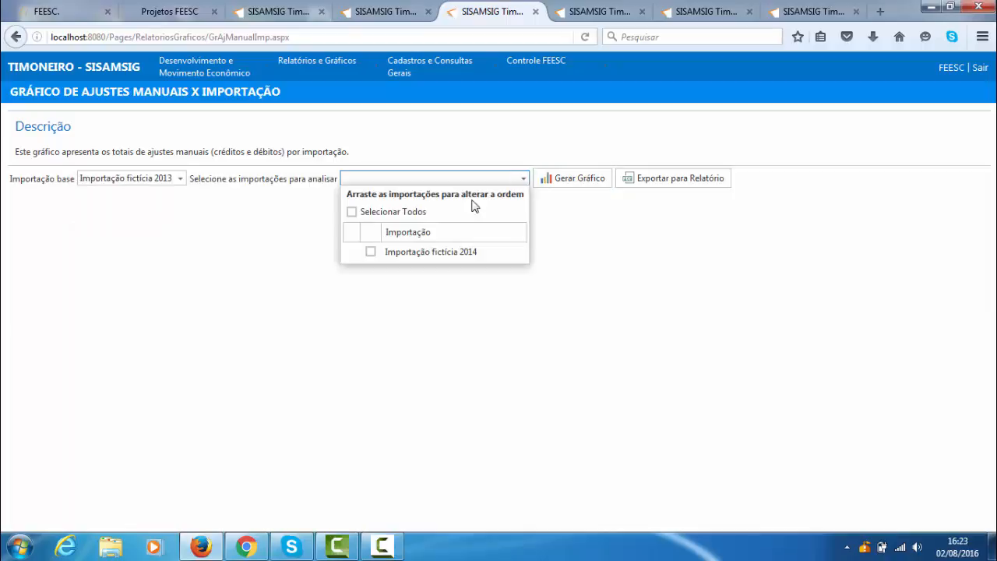
pyautogui.click(371, 251)
pyautogui.click(592, 300)
pyautogui.click(583, 185)
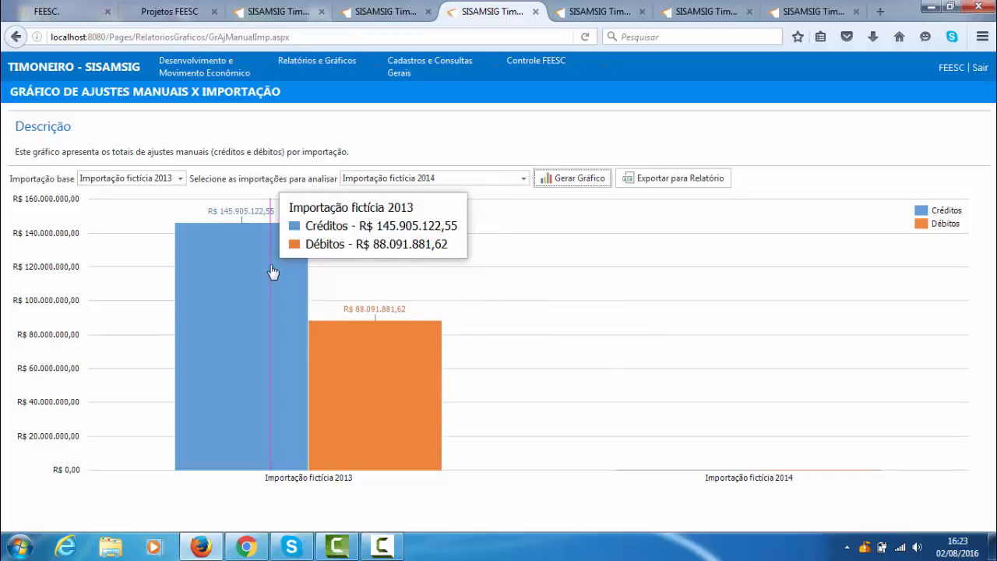
# - Generate the Gráfico de Seção da CNAE x VA Municipal for Importação fictícia 2013
pyautogui.moveTo(325, 74)
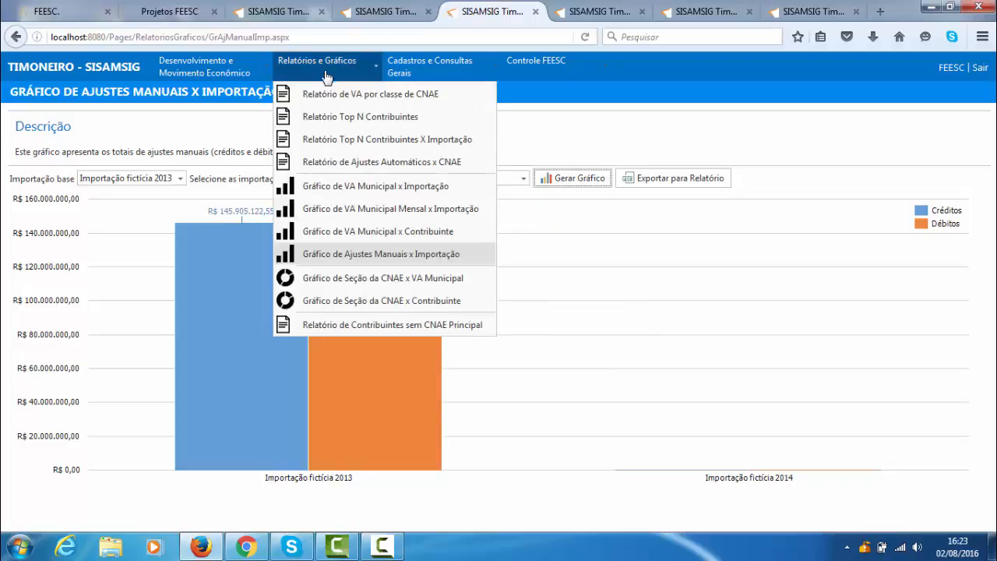
pyautogui.click(398, 286)
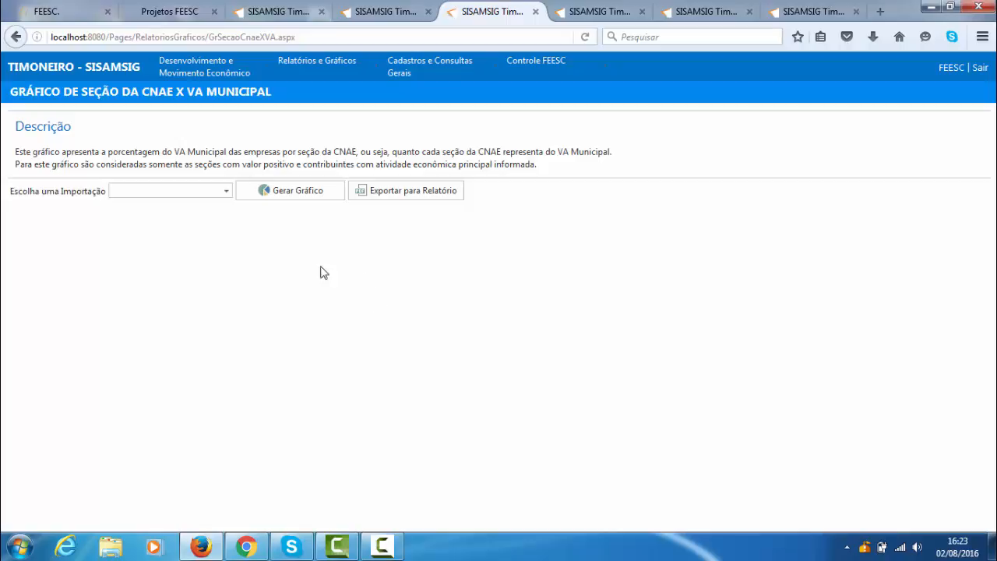
pyautogui.click(226, 191)
pyautogui.click(195, 225)
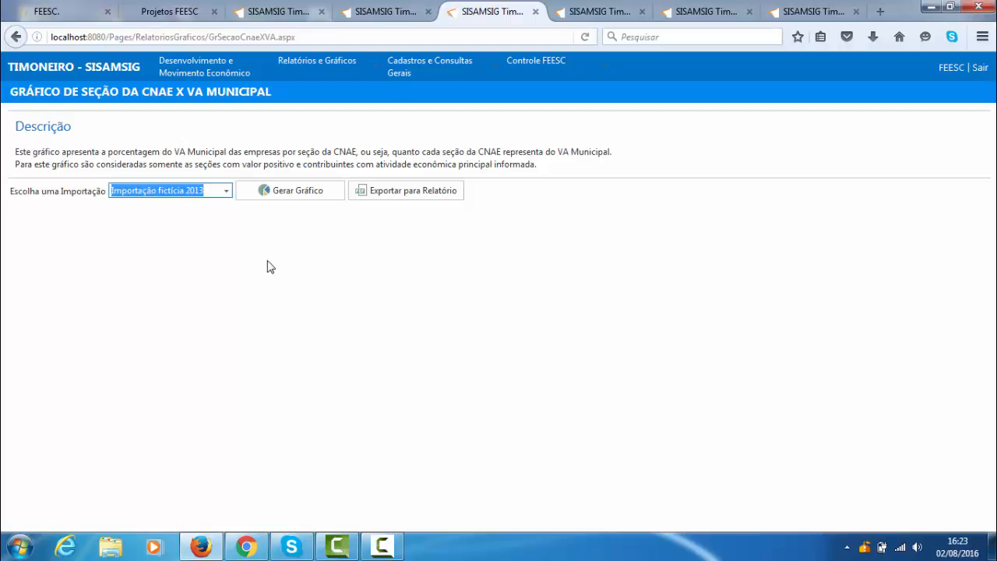
pyautogui.click(289, 196)
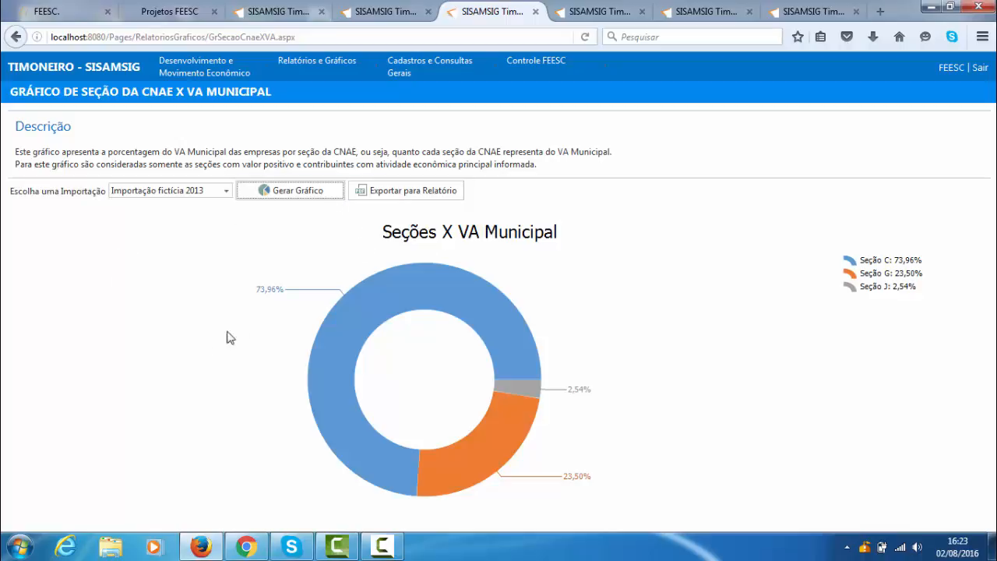
# - Inspect the details of the chart's CNAE sections and load the divisions of Seção C
pyautogui.moveTo(395, 314)
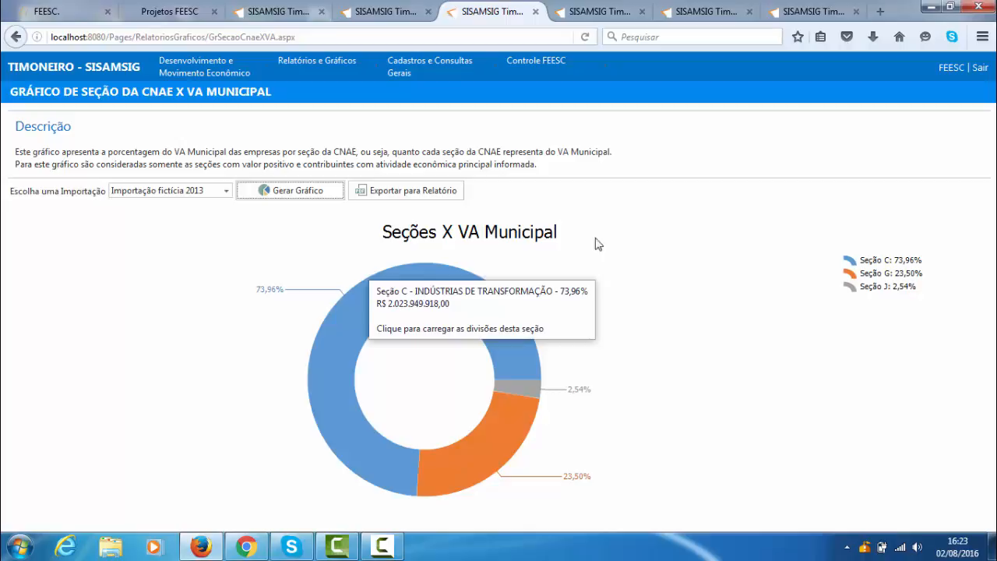
pyautogui.moveTo(508, 448)
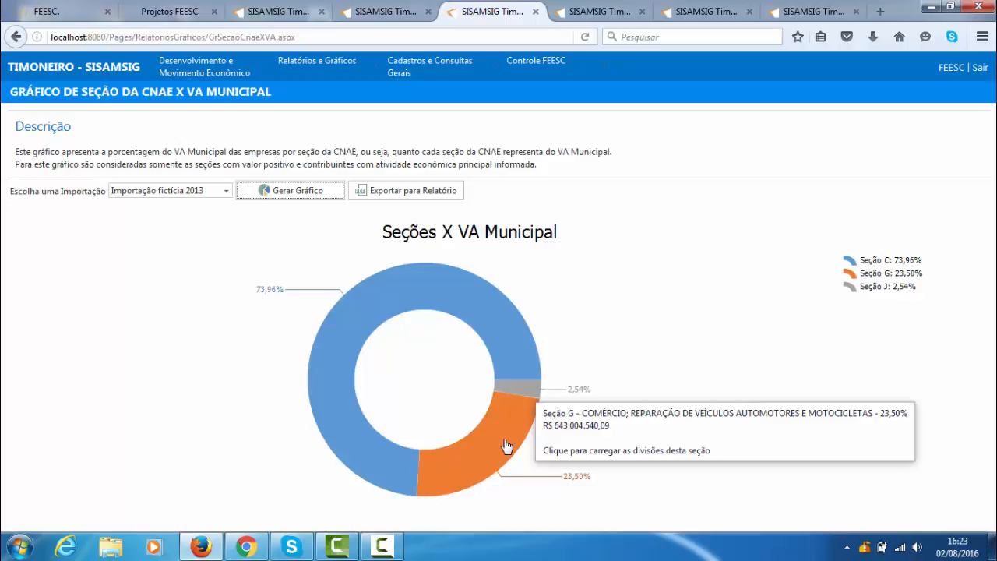
pyautogui.moveTo(528, 387)
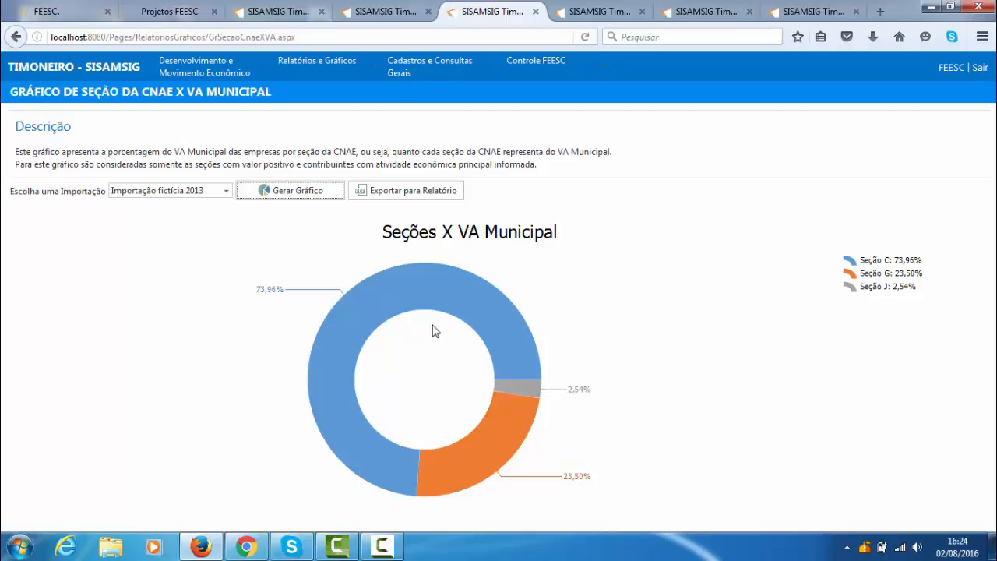
pyautogui.moveTo(389, 293)
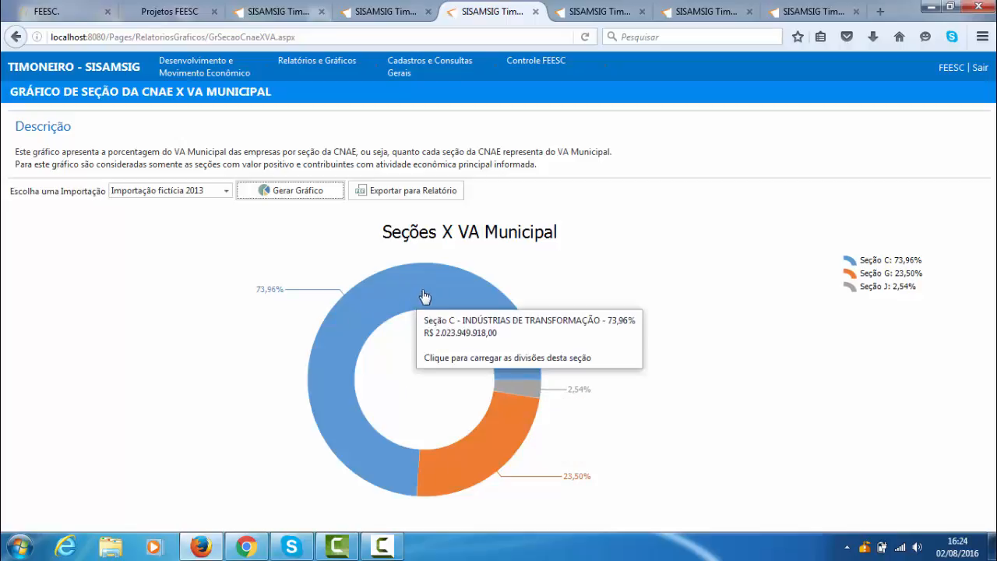
pyautogui.click(422, 286)
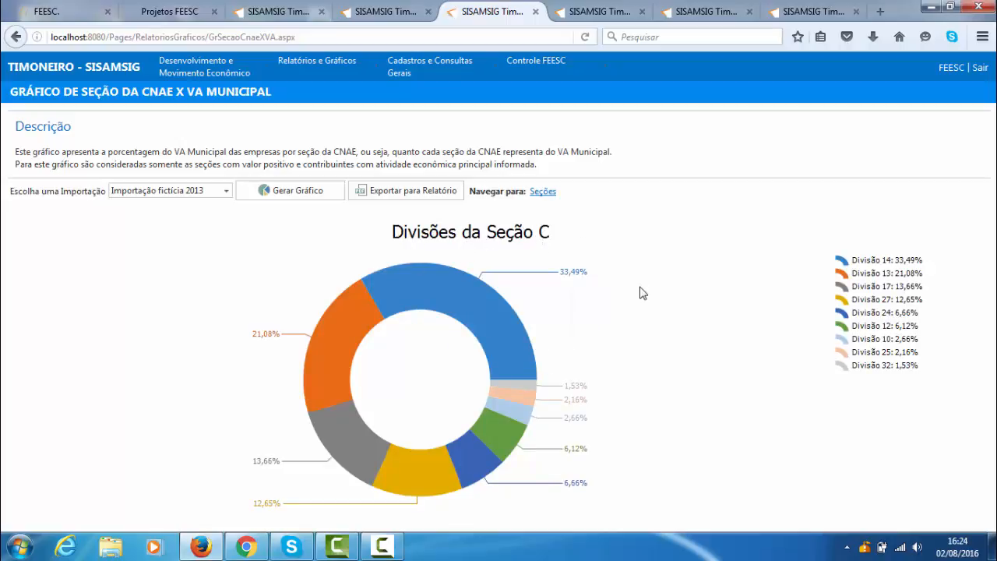
# - Check the details of Seção C's divisions and load the groups of Divisão 14
pyautogui.moveTo(347, 319)
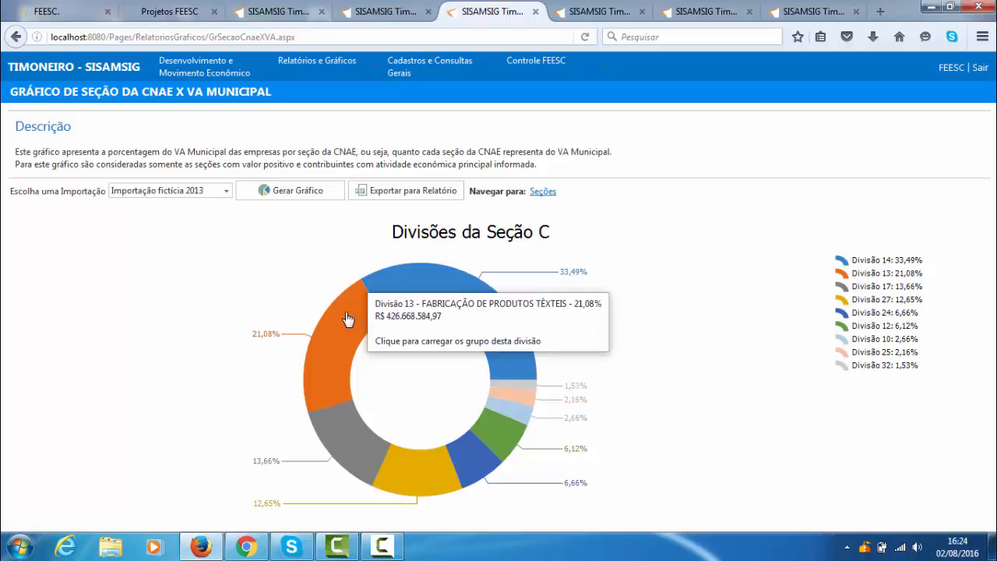
pyautogui.moveTo(356, 440)
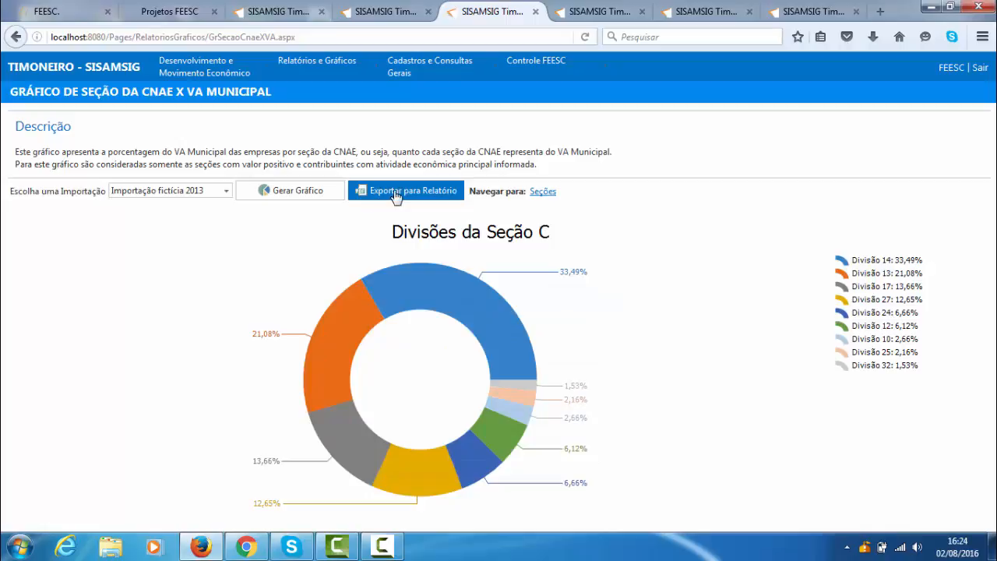
pyautogui.moveTo(467, 308)
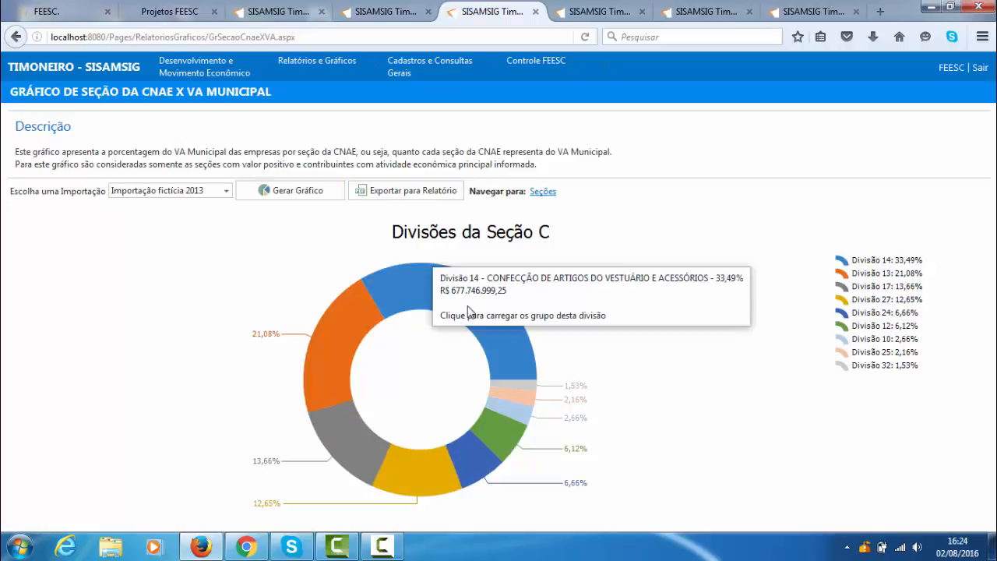
pyautogui.click(421, 279)
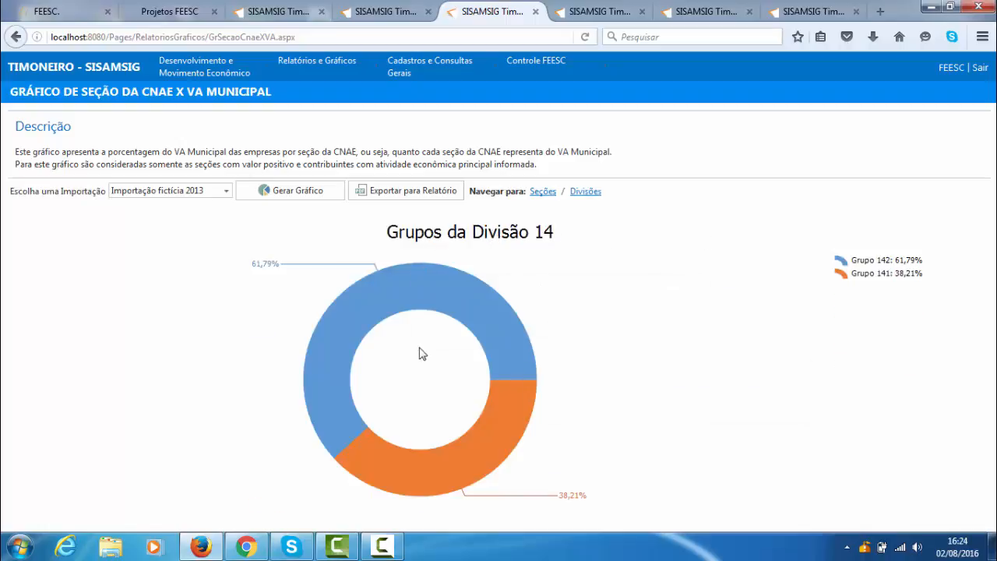
# - Examine Divisão 14's groups and drill down through Grupo 142 to the subclasses of Classe 14223
pyautogui.moveTo(364, 297)
pyautogui.moveTo(515, 416)
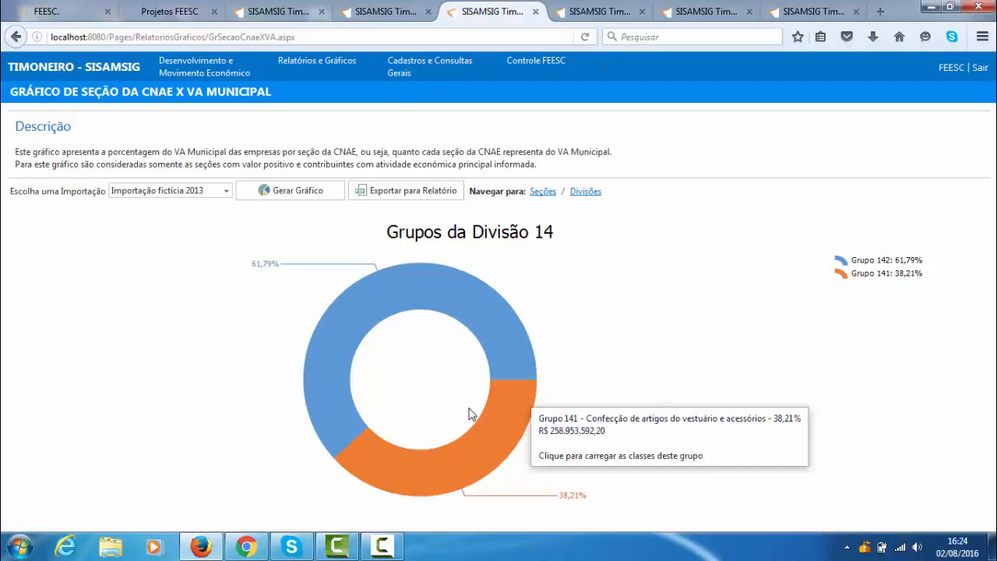
pyautogui.click(500, 346)
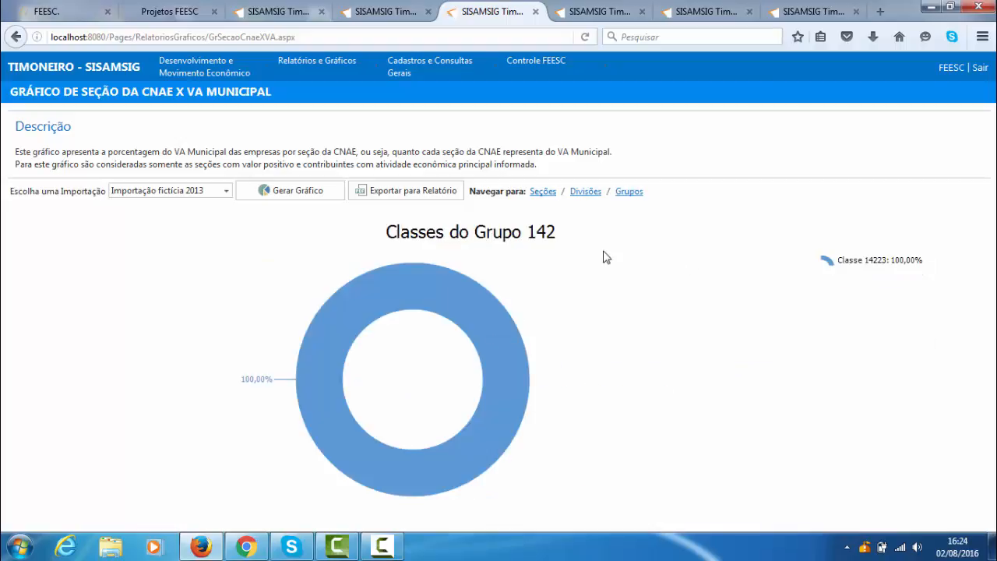
pyautogui.moveTo(302, 366)
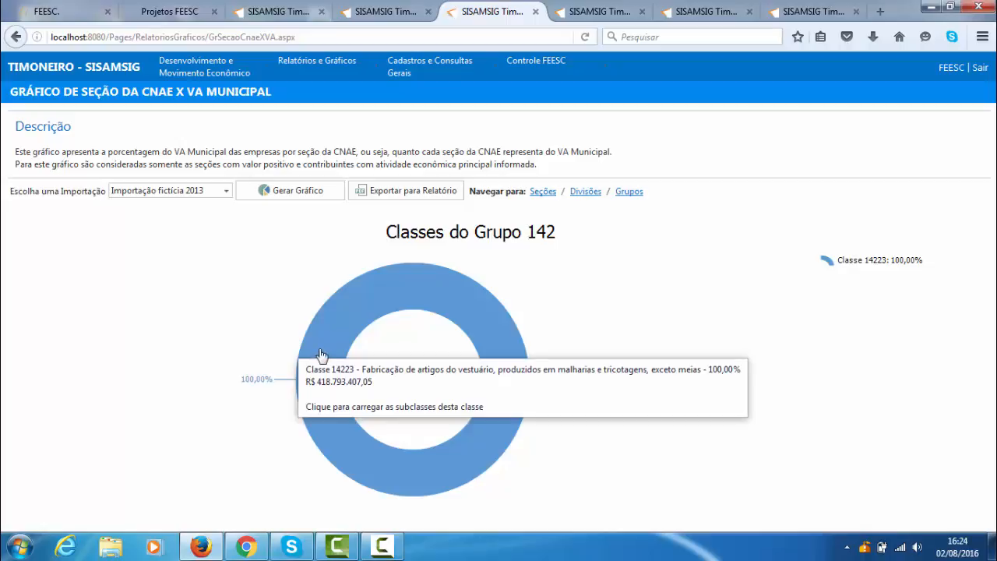
pyautogui.click(322, 356)
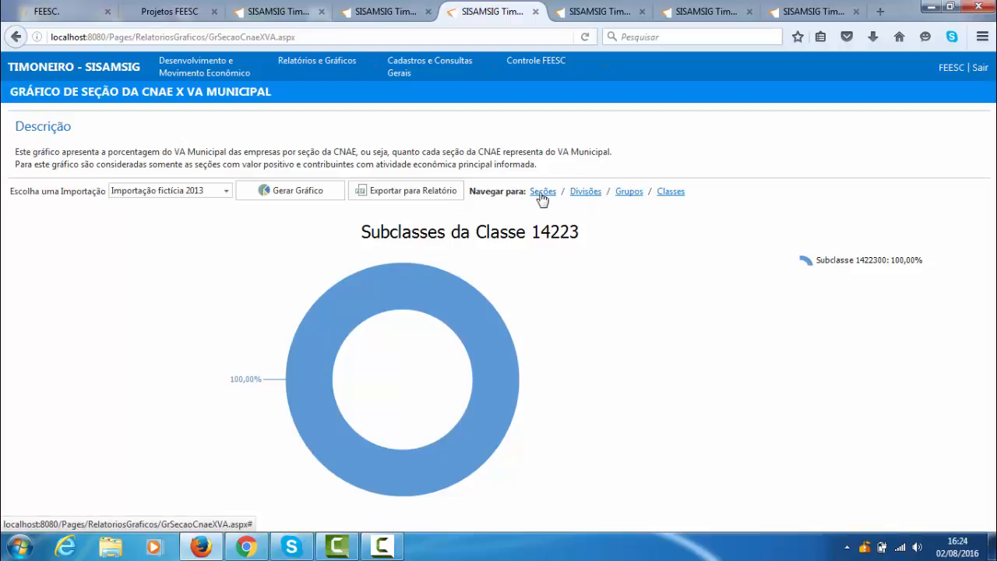
# - Generate the Gráfico de Seção da CNAE x Contribuinte for Importação fictícia 2013 and look over the chart
pyautogui.moveTo(341, 73)
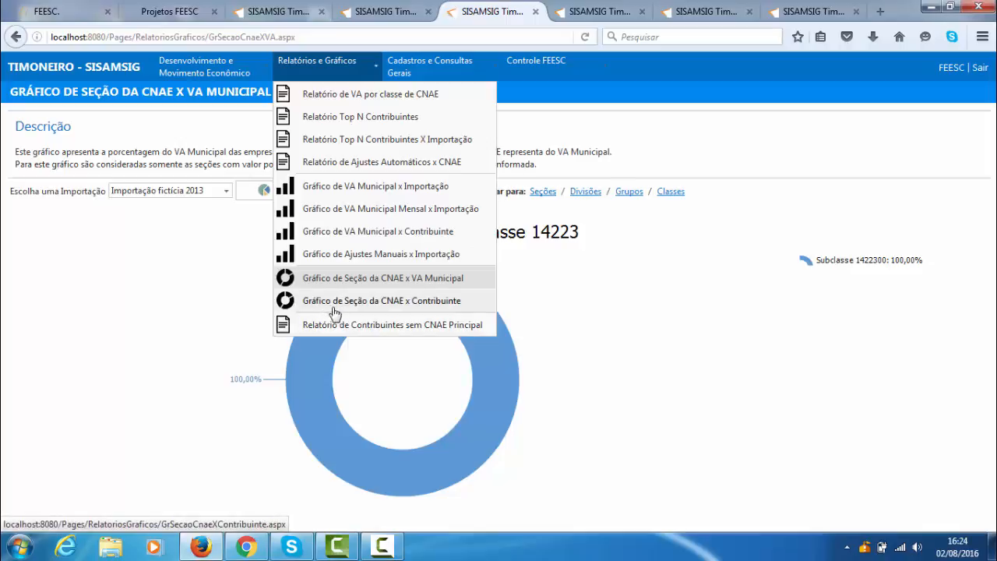
pyautogui.click(373, 302)
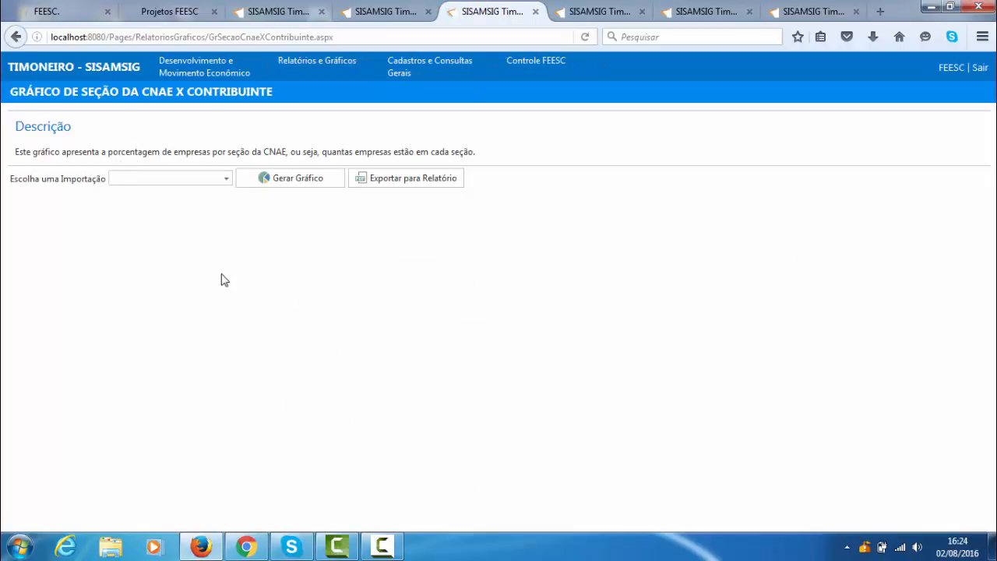
pyautogui.click(225, 181)
pyautogui.click(196, 213)
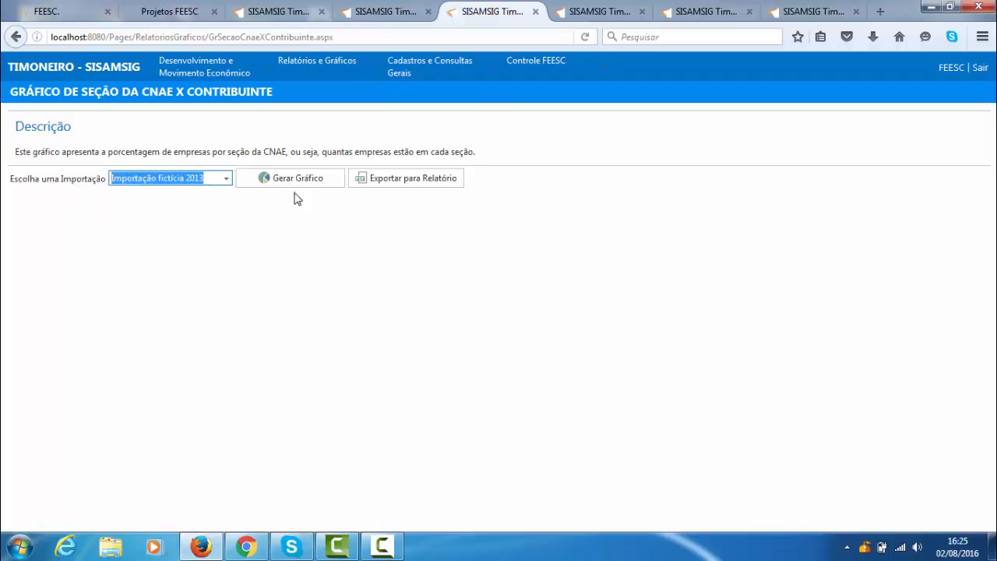
pyautogui.click(294, 179)
pyautogui.scroll(-1, 536, 335)
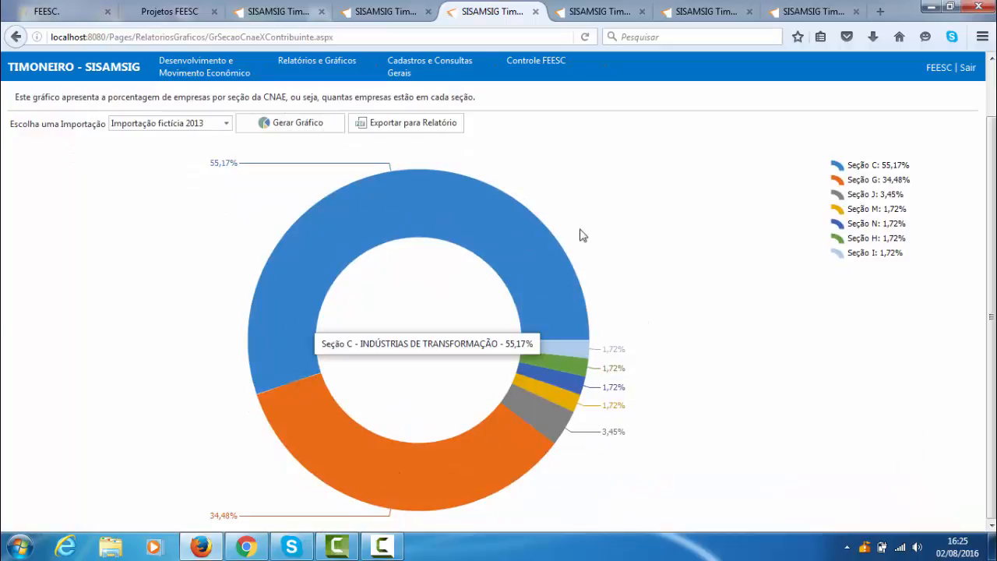
pyautogui.scroll(1, 382, 321)
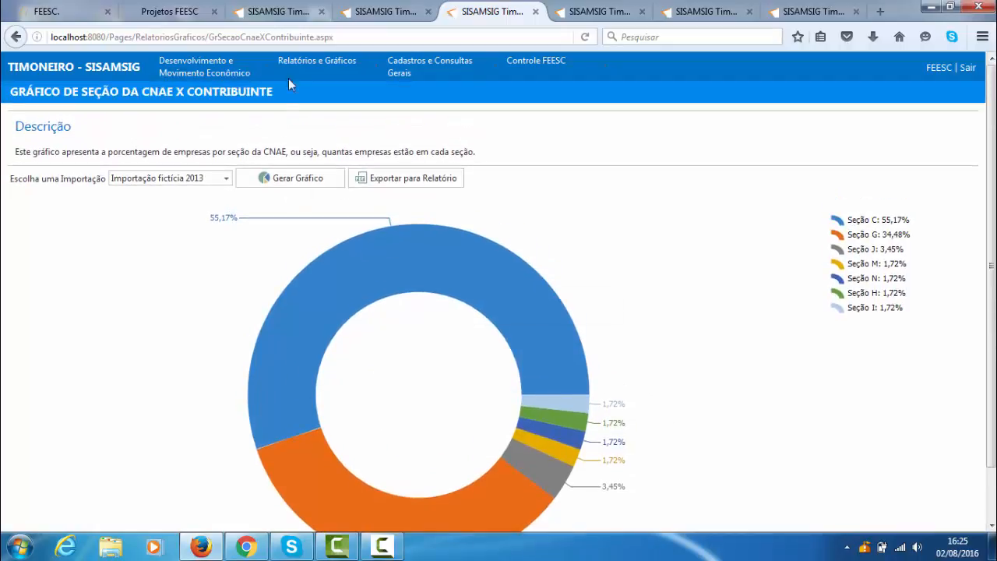
# - Generate the Relatório de Contribuintes sem CNAE Principal for Importação fictícia 2013
pyautogui.moveTo(301, 56)
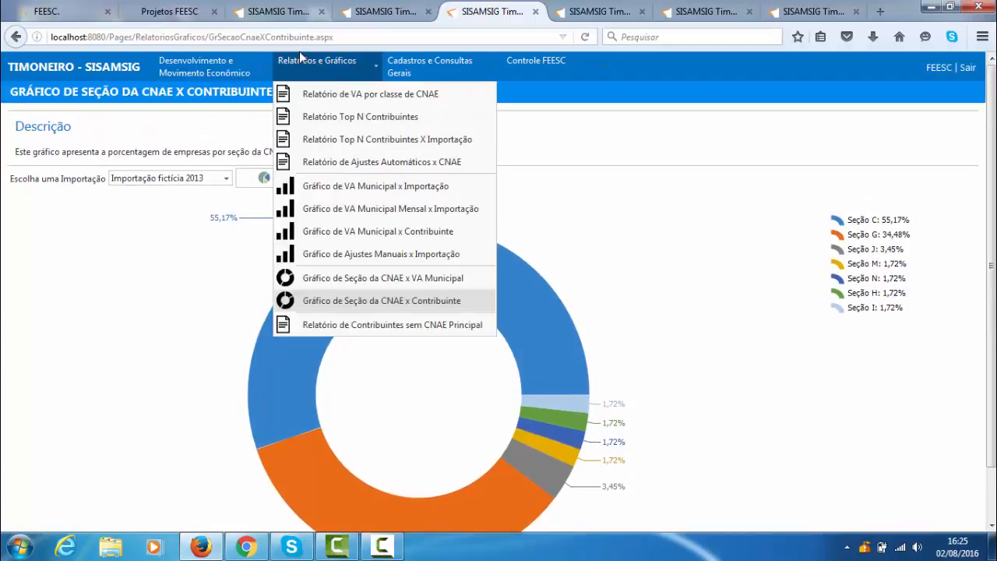
pyautogui.click(373, 327)
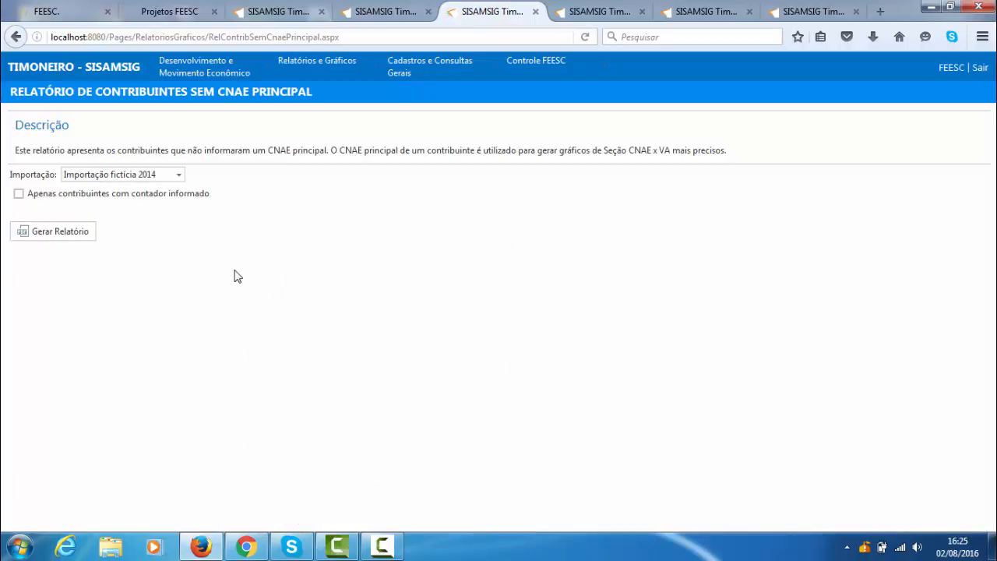
pyautogui.click(178, 175)
pyautogui.click(156, 210)
pyautogui.click(62, 232)
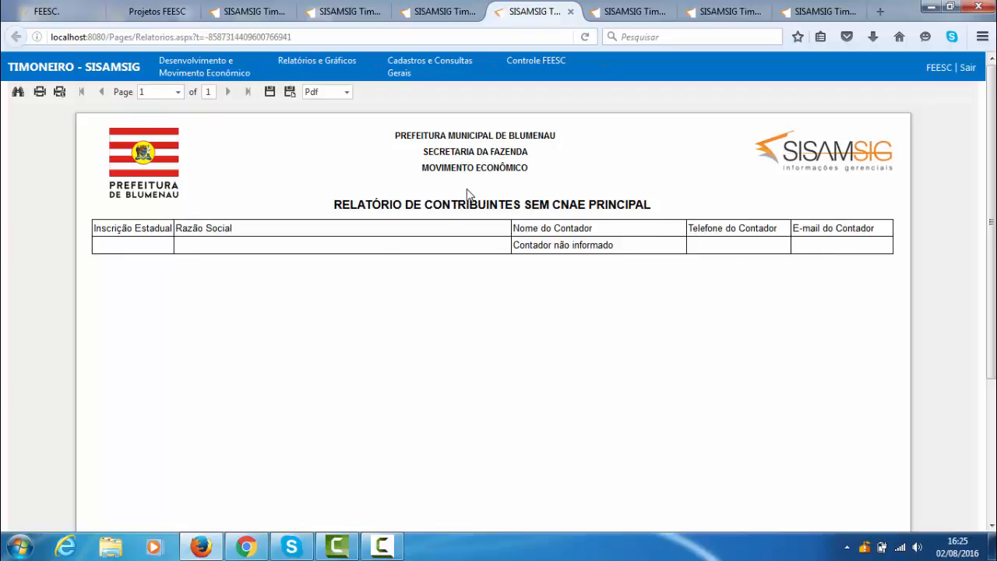
pyautogui.moveTo(432, 71)
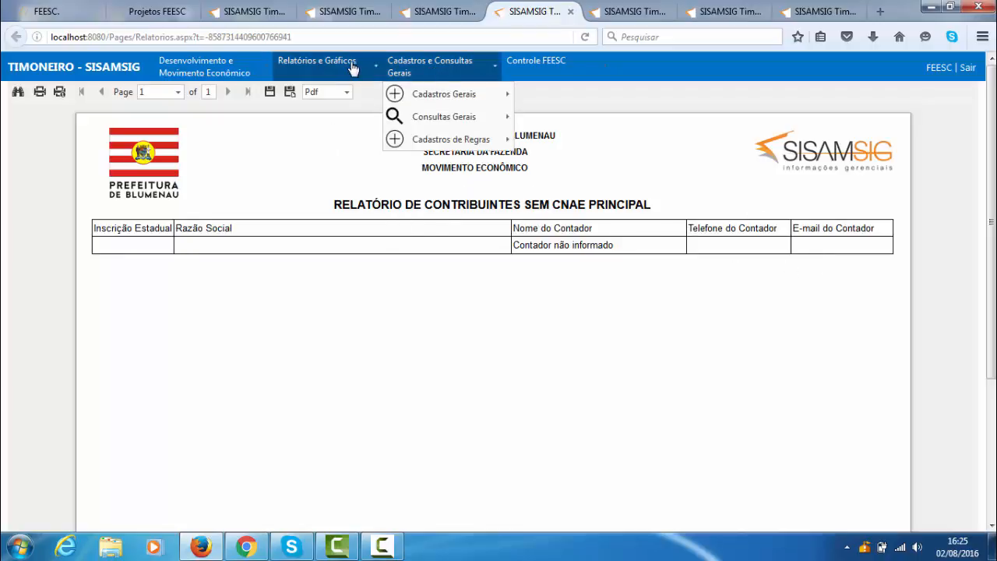
pyautogui.moveTo(327, 66)
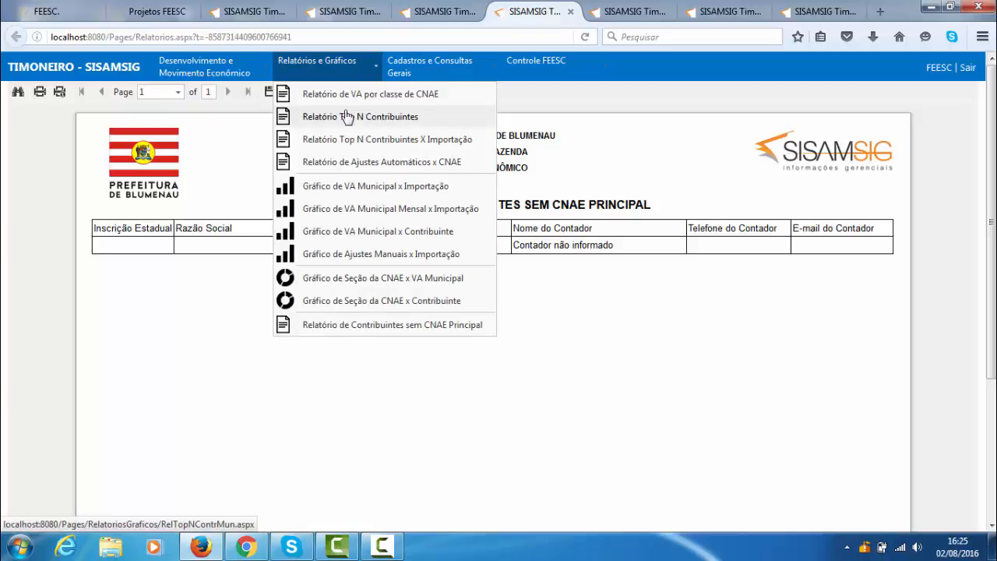